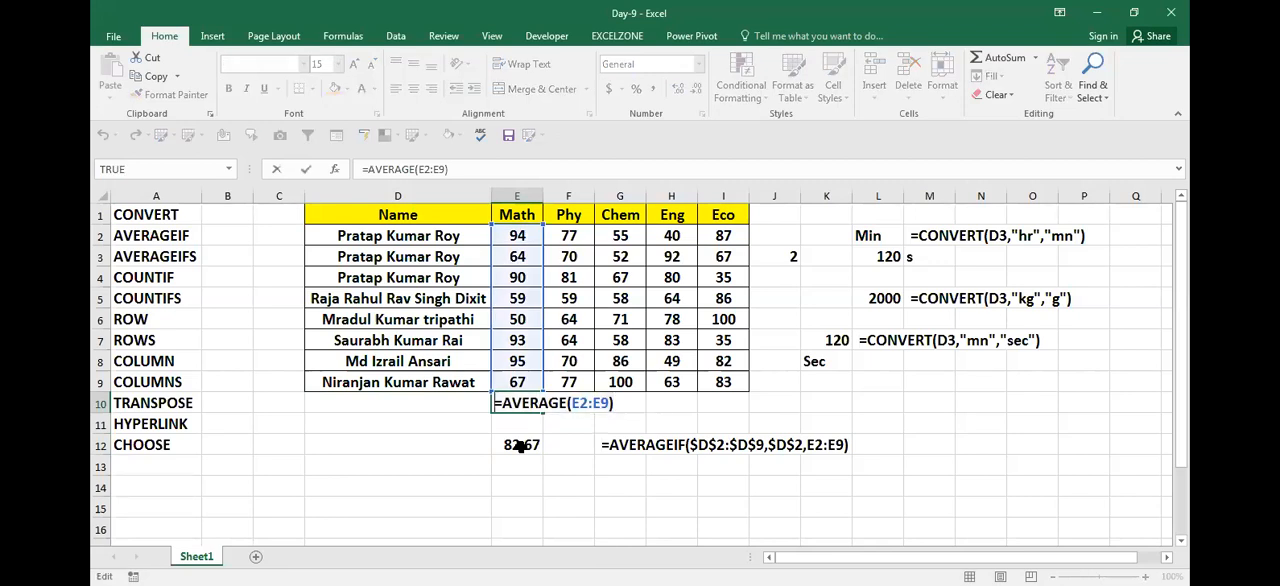
Step: Copy the AVERAGE formula from E10 and show it as text, =AVERAGE(E2:E9), in F10
{"action": "key", "text": "Return"}
{"action": "key", "text": "Up"}
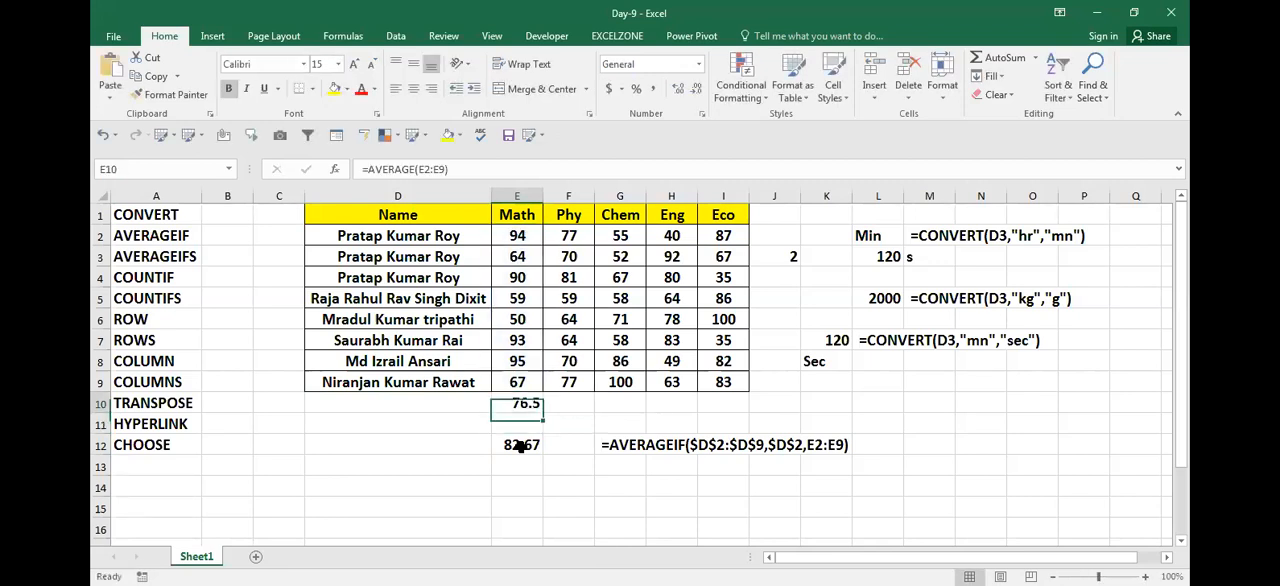
{"action": "key", "text": "F2"}
{"action": "key", "text": "shift+Home"}
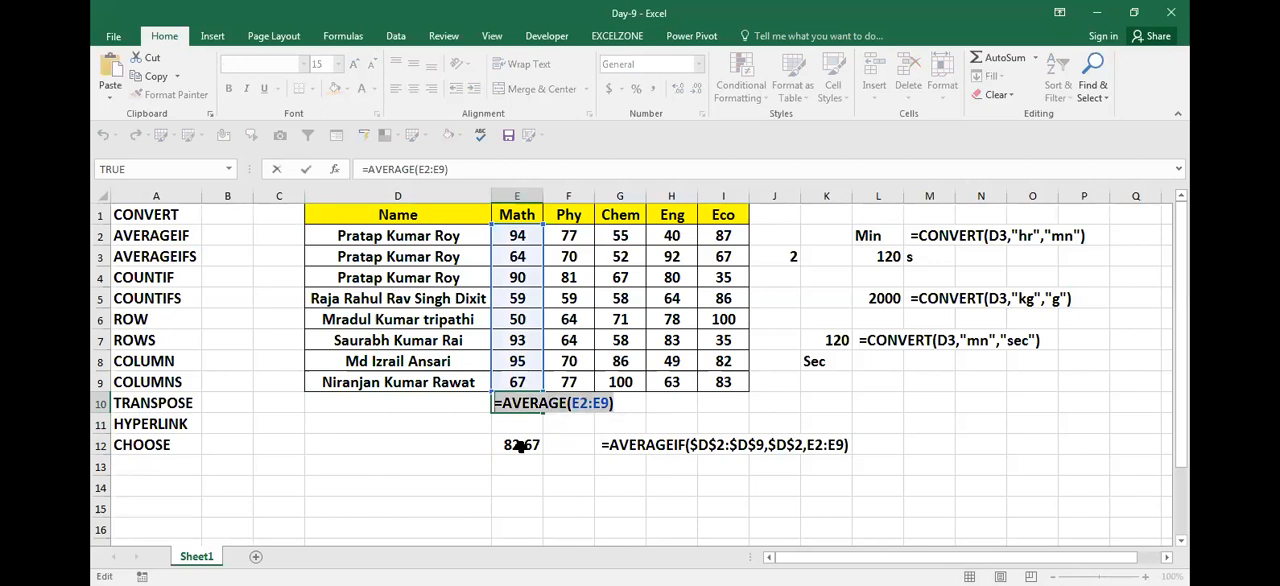
{"action": "key", "text": "ctrl+c"}
{"action": "key", "text": "Escape"}
{"action": "key", "text": "Right"}
{"action": "key", "text": "F2"}
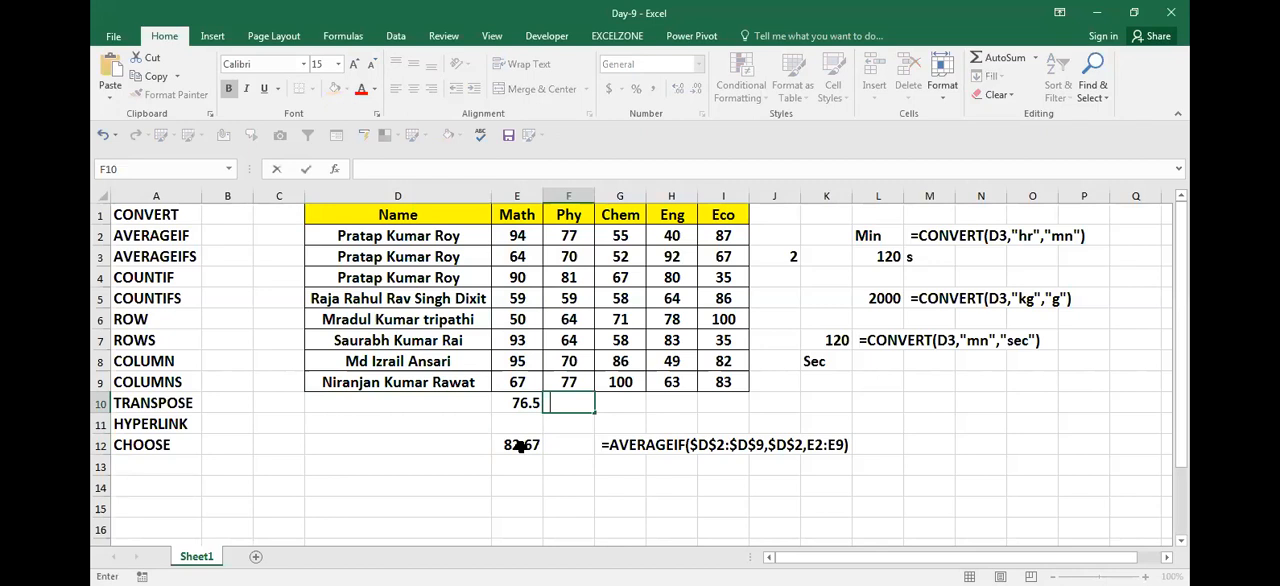
{"action": "key", "text": "ctrl+v"}
{"action": "key", "text": "Return"}
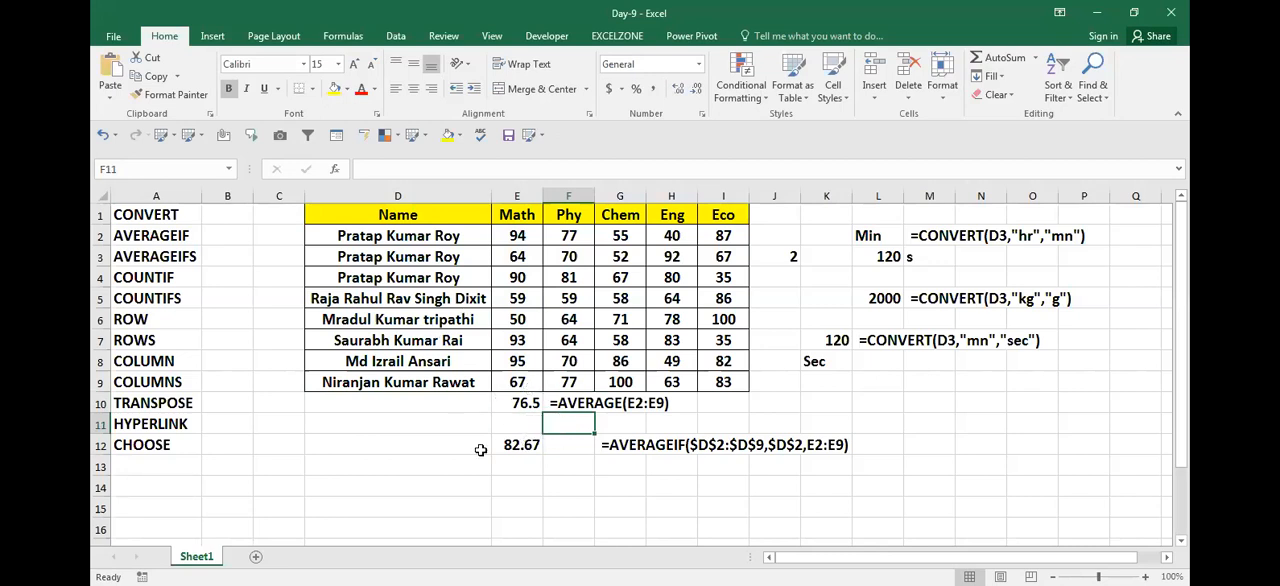
Step: Clear the existing AVERAGEIF formula from cell E12
{"action": "left_click", "coordinate": [523, 474]}
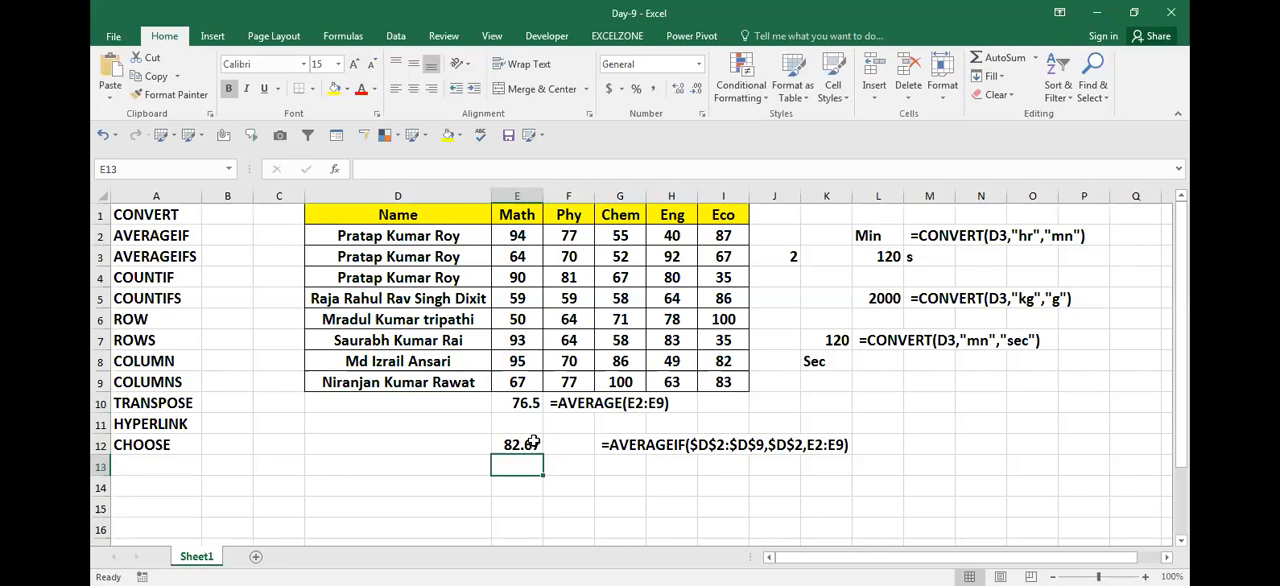
{"action": "left_click", "coordinate": [534, 442]}
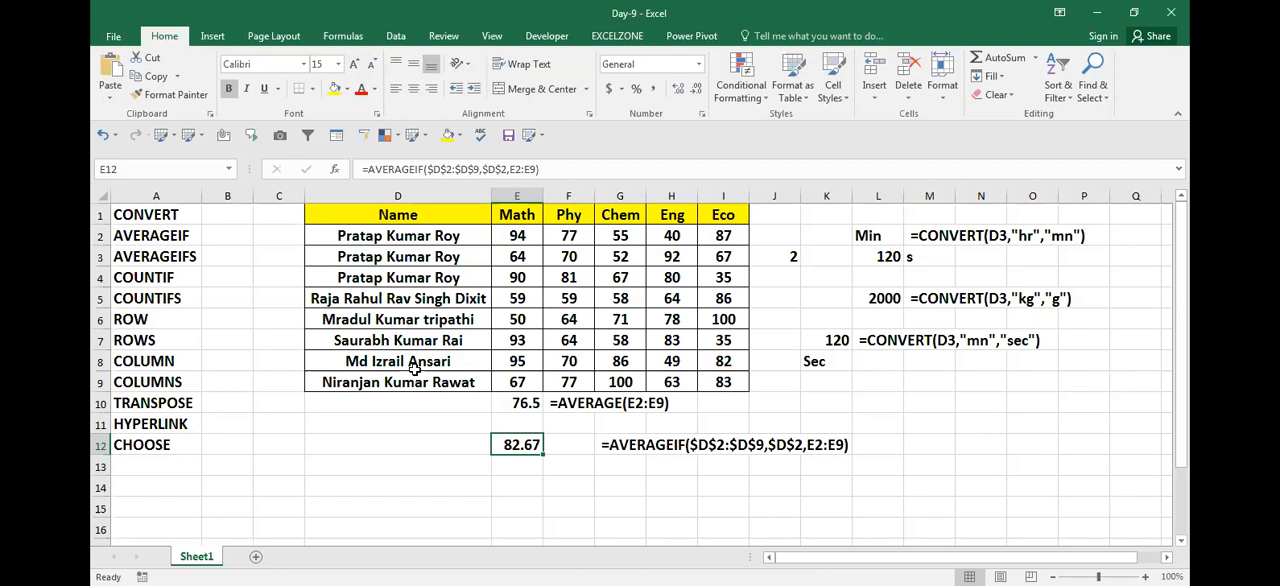
{"action": "key", "text": "Delete"}
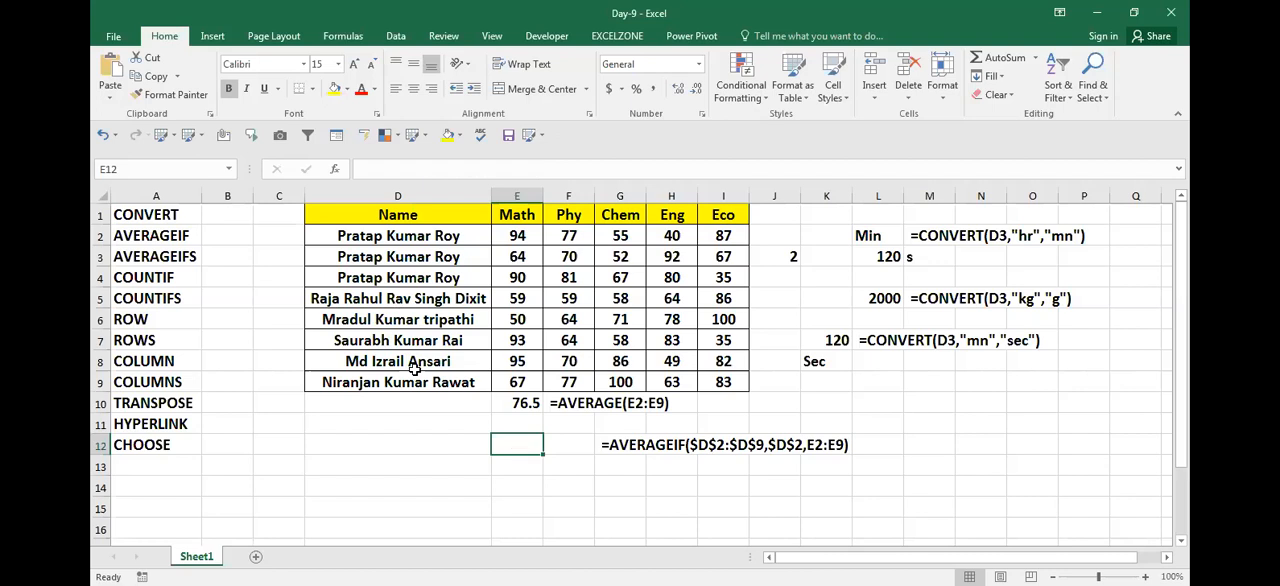
{"action": "key", "text": "Left"}
{"action": "key", "text": "Left"}
{"action": "key", "text": "Up"}
{"action": "key", "text": "Right"}
{"action": "key", "text": "Up"}
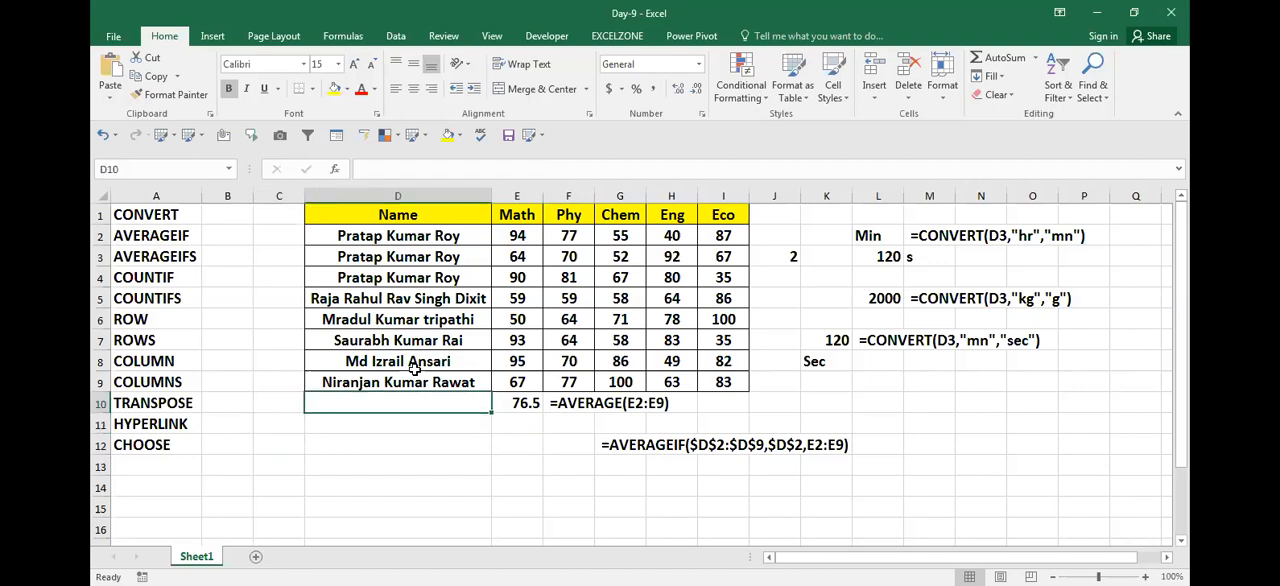
{"action": "key", "text": "Up"}
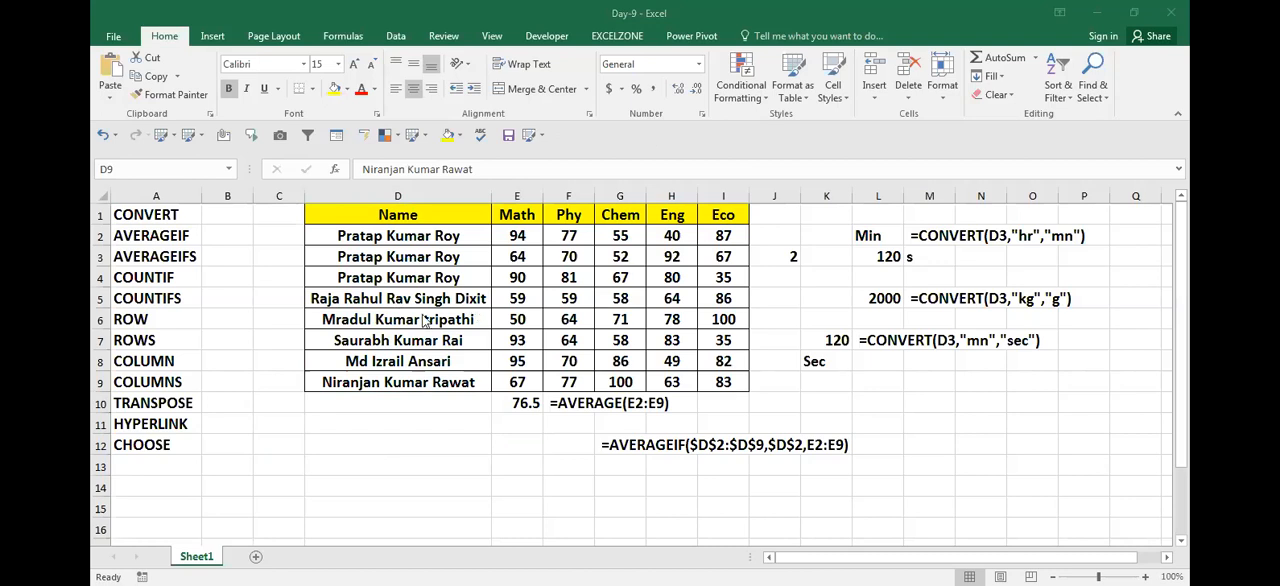
{"action": "left_click", "coordinate": [400, 250]}
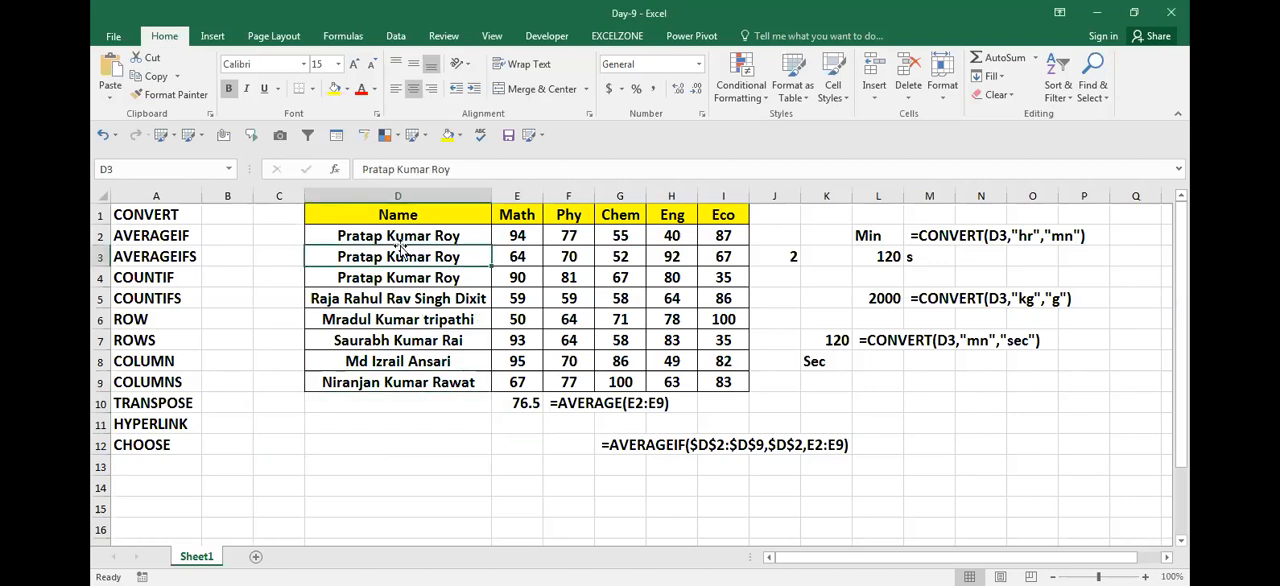
Step: Start an AVERAGEIF formula in E12 with the Name column entries $D$2:$D$9 as its absolute range
{"action": "left_click", "coordinate": [538, 438]}
{"action": "type", "text": "="}
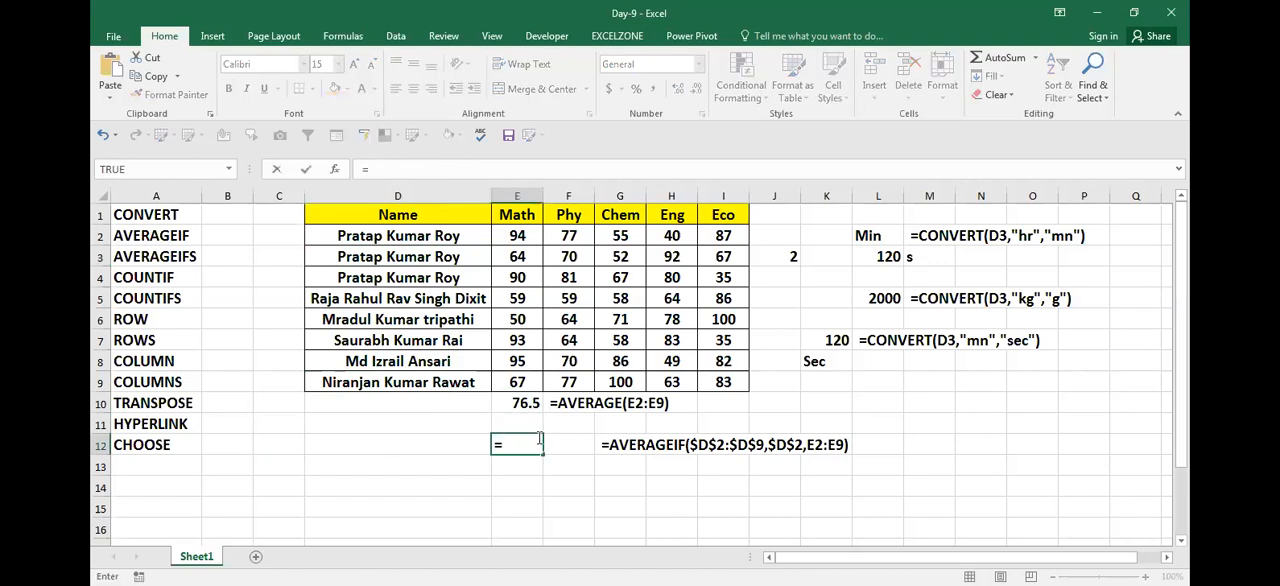
{"action": "type", "text": "av"}
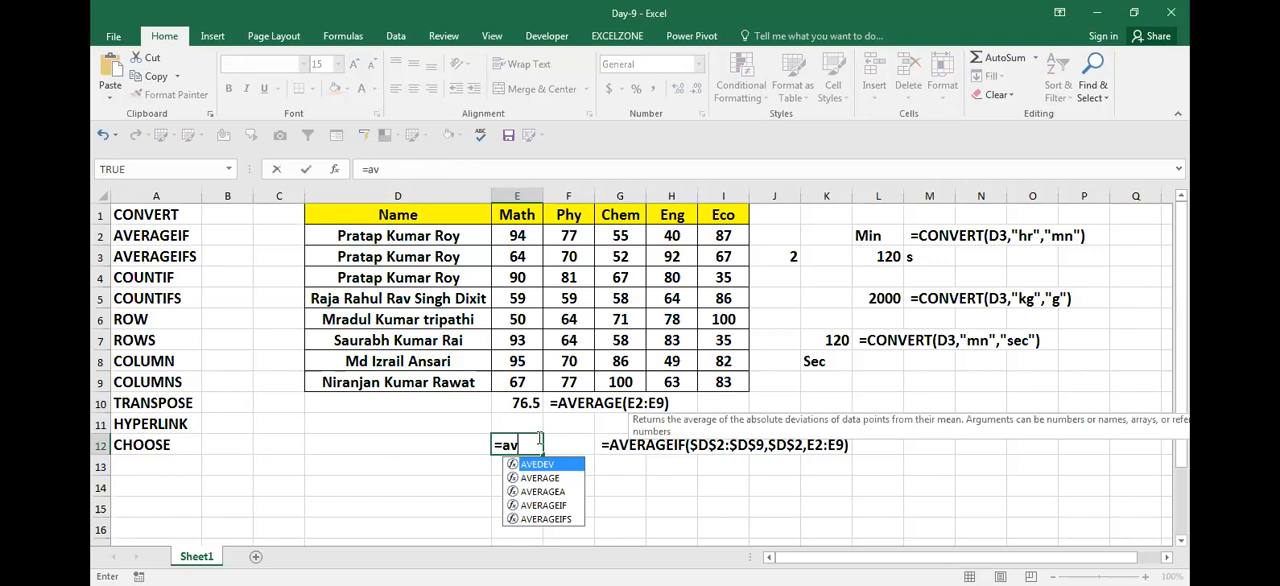
{"action": "double_click", "coordinate": [543, 505]}
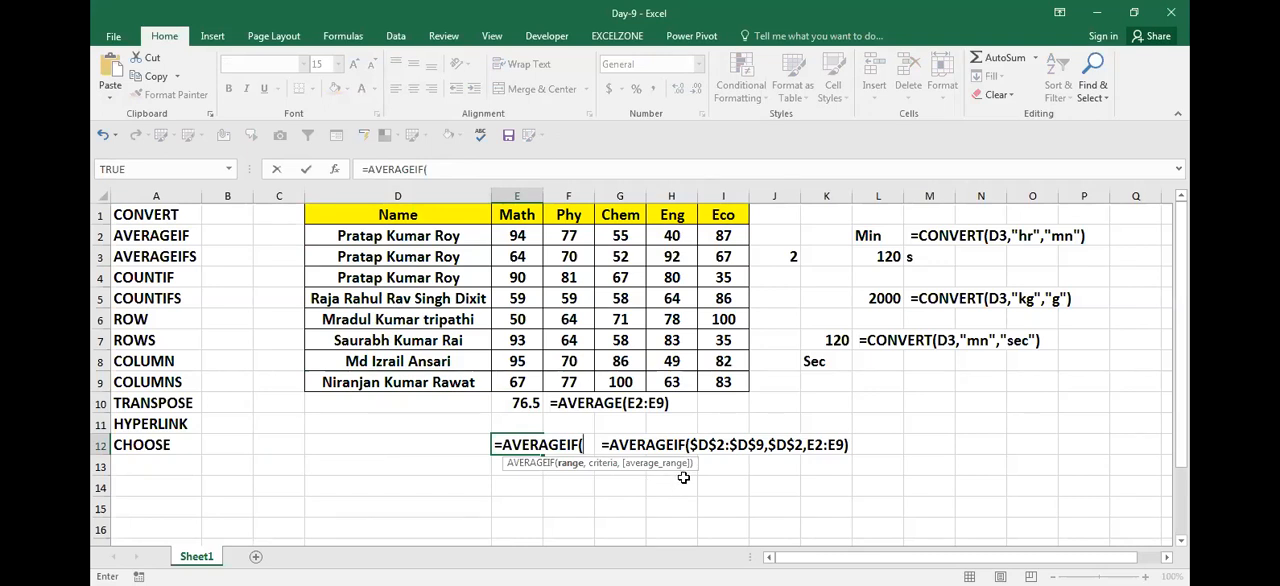
{"action": "left_click", "coordinate": [455, 384]}
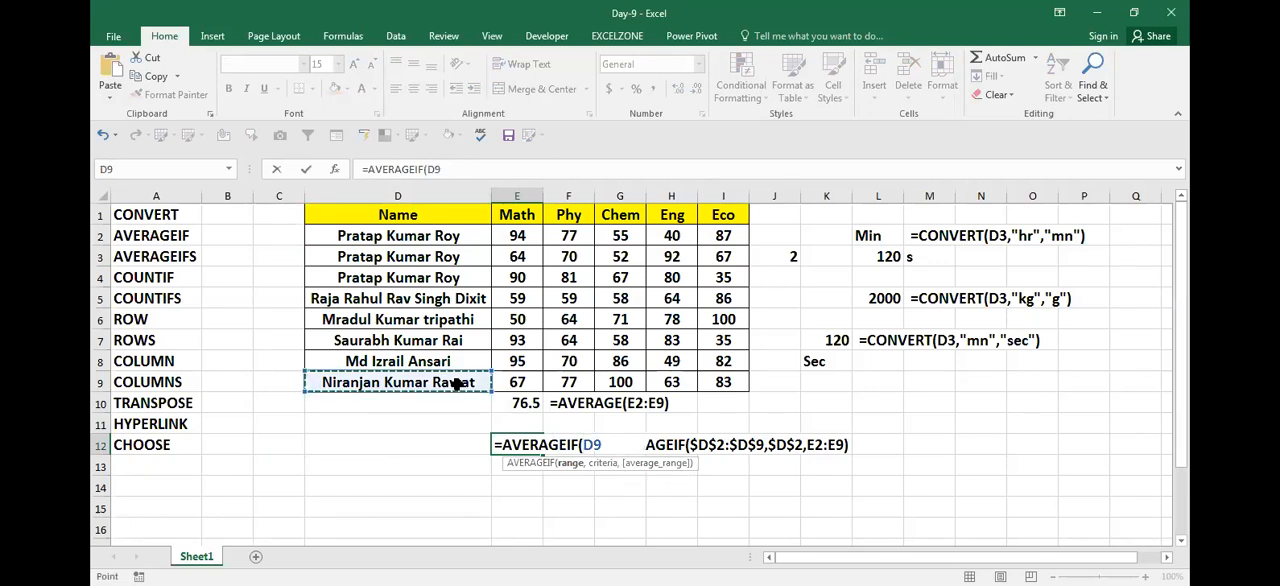
{"action": "key", "text": "shift+Up"}
{"action": "key", "text": "shift+Up"}
{"action": "key", "text": "shift+Up"}
{"action": "key", "text": "shift+Up"}
{"action": "key", "text": "shift+Up"}
{"action": "key", "text": "shift+Up"}
{"action": "key", "text": "shift+Up"}
{"action": "key", "text": "F4"}
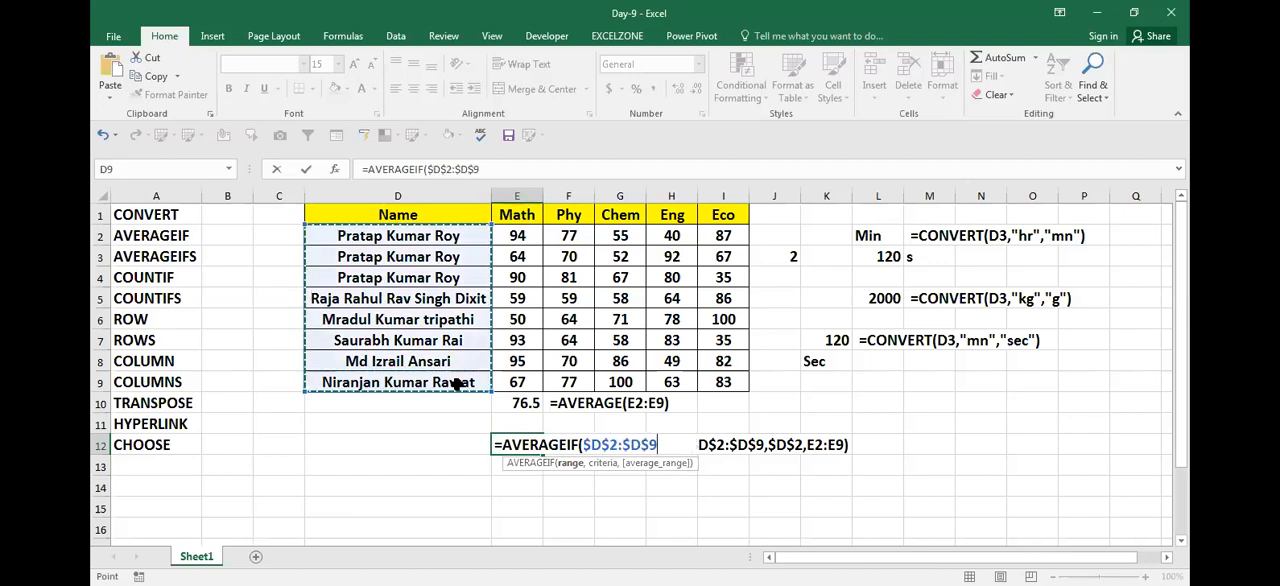
{"action": "type", "text": ","}
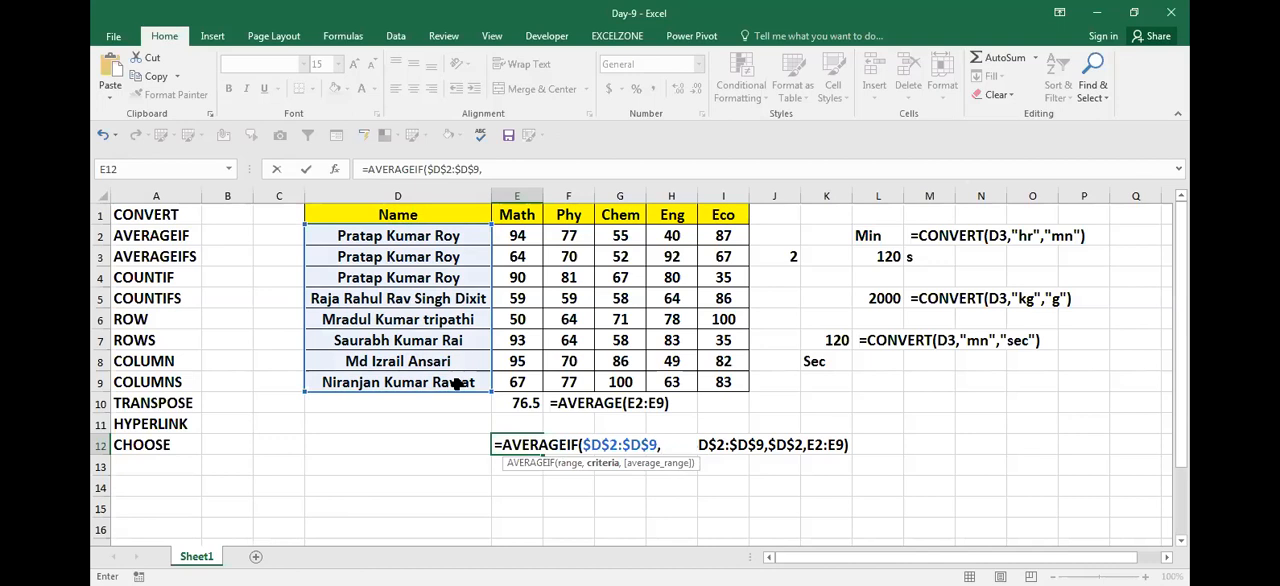
Step: Complete the AVERAGEIF formula with $D$2 as criteria and the Math marks $E$2:$E$9 as average range
{"action": "left_click", "coordinate": [452, 235]}
{"action": "key", "text": "F4"}
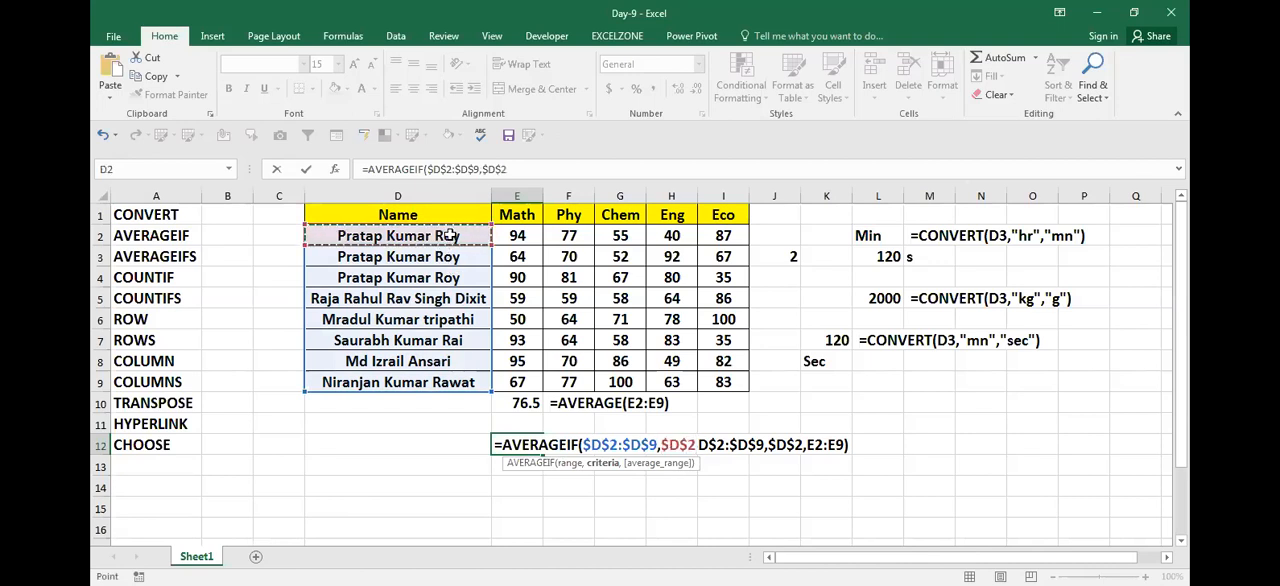
{"action": "type", "text": ","}
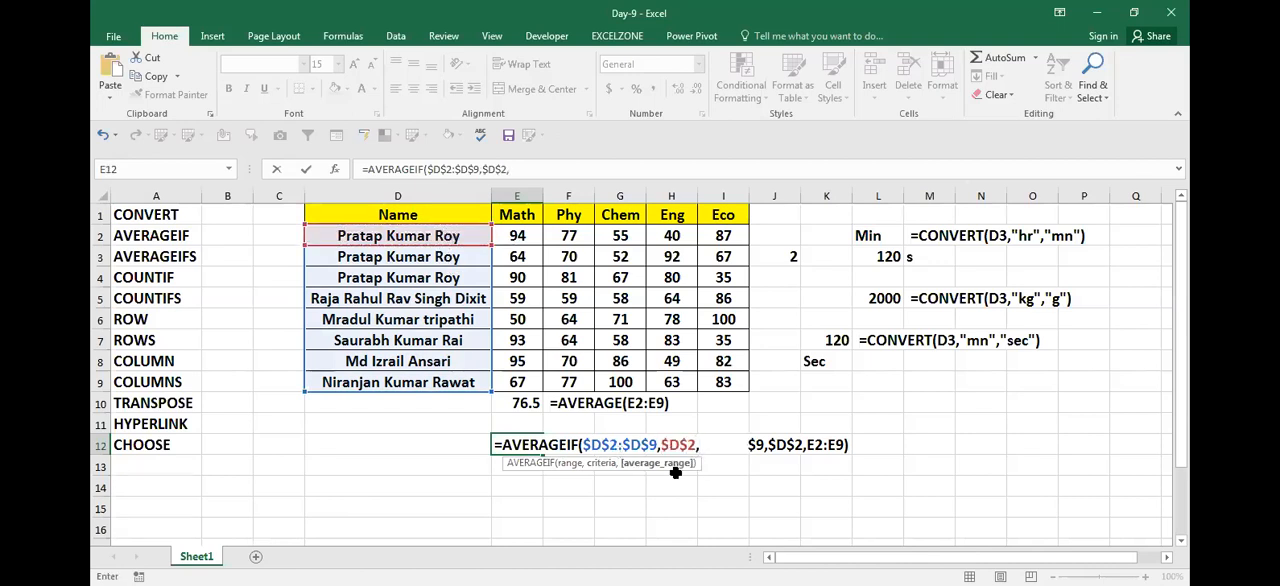
{"action": "left_click", "coordinate": [517, 383]}
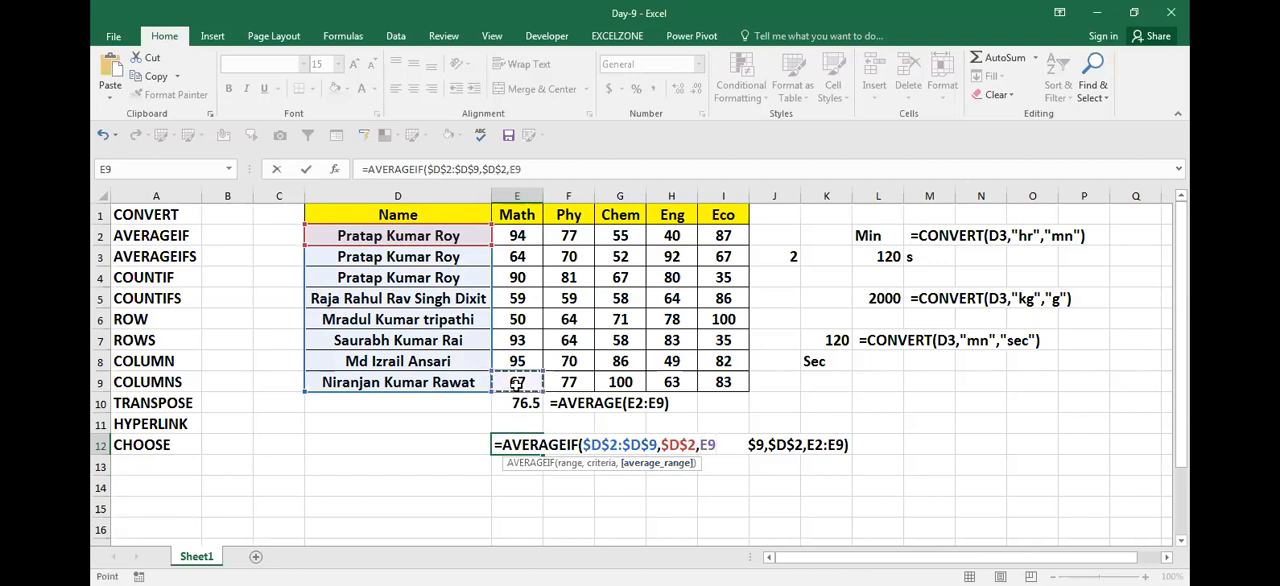
{"action": "key", "text": "shift+Up"}
{"action": "key", "text": "shift+Up"}
{"action": "key", "text": "shift+Up"}
{"action": "key", "text": "shift+Up"}
{"action": "key", "text": "shift+Up"}
{"action": "key", "text": "shift+Up"}
{"action": "key", "text": "shift+Up"}
{"action": "key", "text": "F4"}
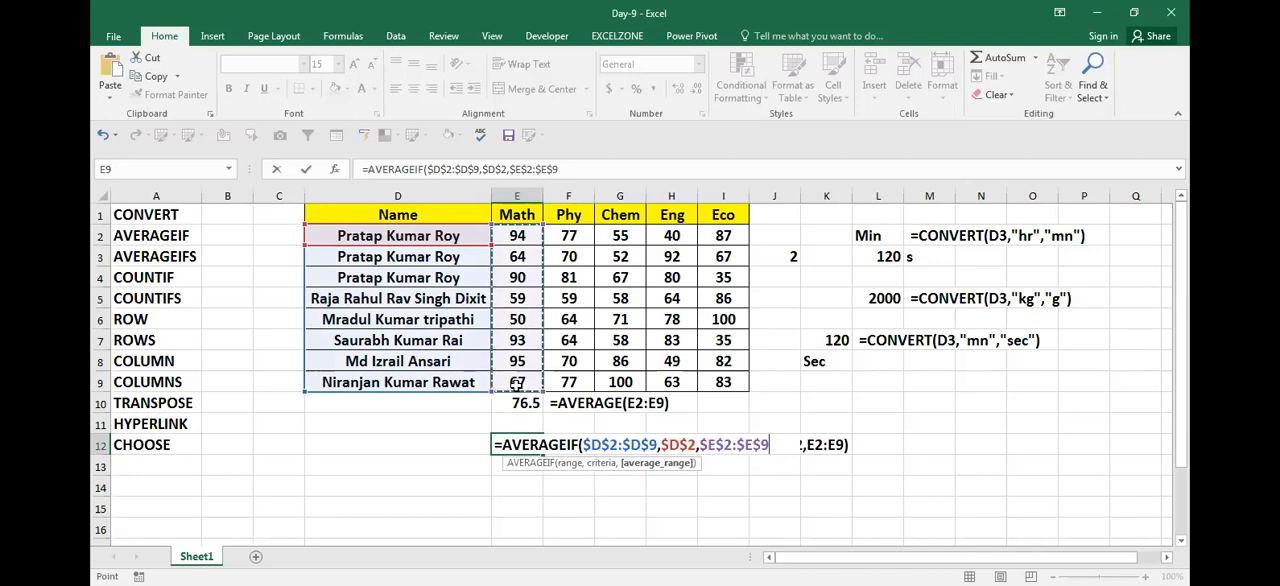
{"action": "key", "text": "ctrl+Return"}
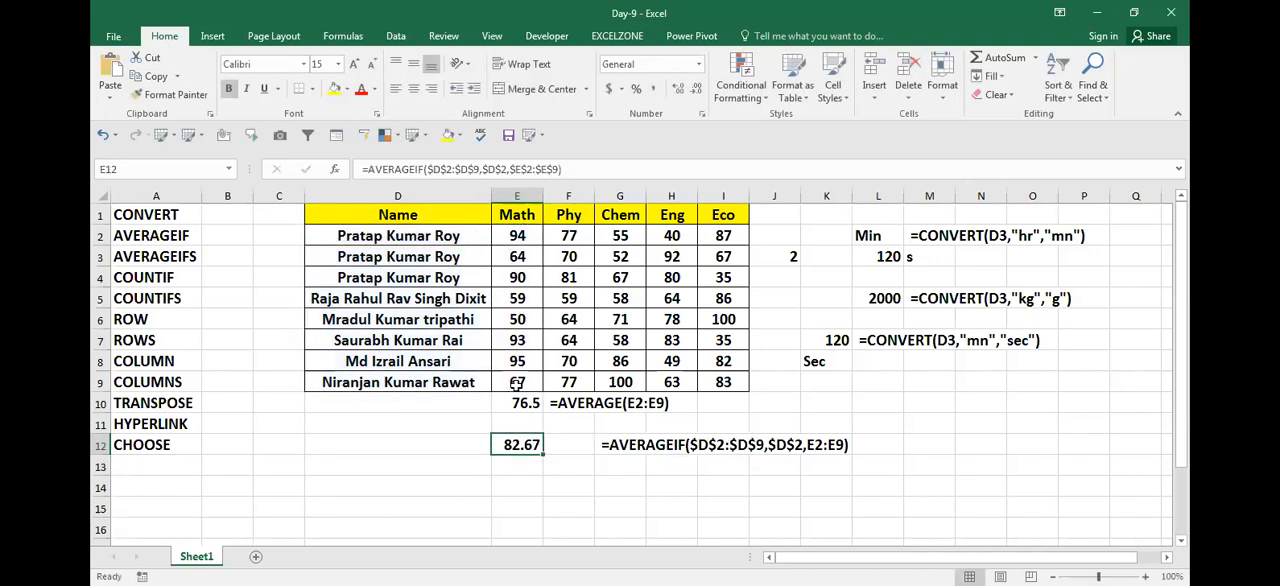
Step: Clear the names in D5:D9 to test the AVERAGEIF formula, and restore them
{"action": "key", "text": "Up"}
{"action": "key", "text": "Up"}
{"action": "key", "text": "Up"}
{"action": "key", "text": "Left"}
{"action": "key", "text": "Up"}
{"action": "key", "text": "Up"}
{"action": "key", "text": "Up"}
{"action": "key", "text": "Up"}
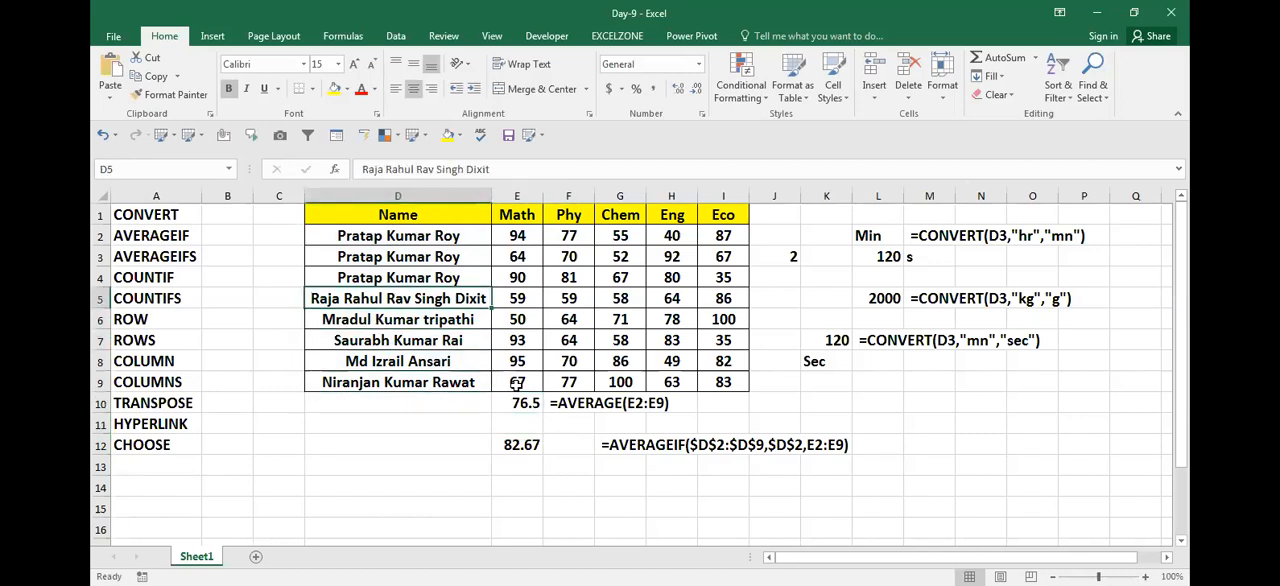
{"action": "key", "text": "ctrl+shift+Down"}
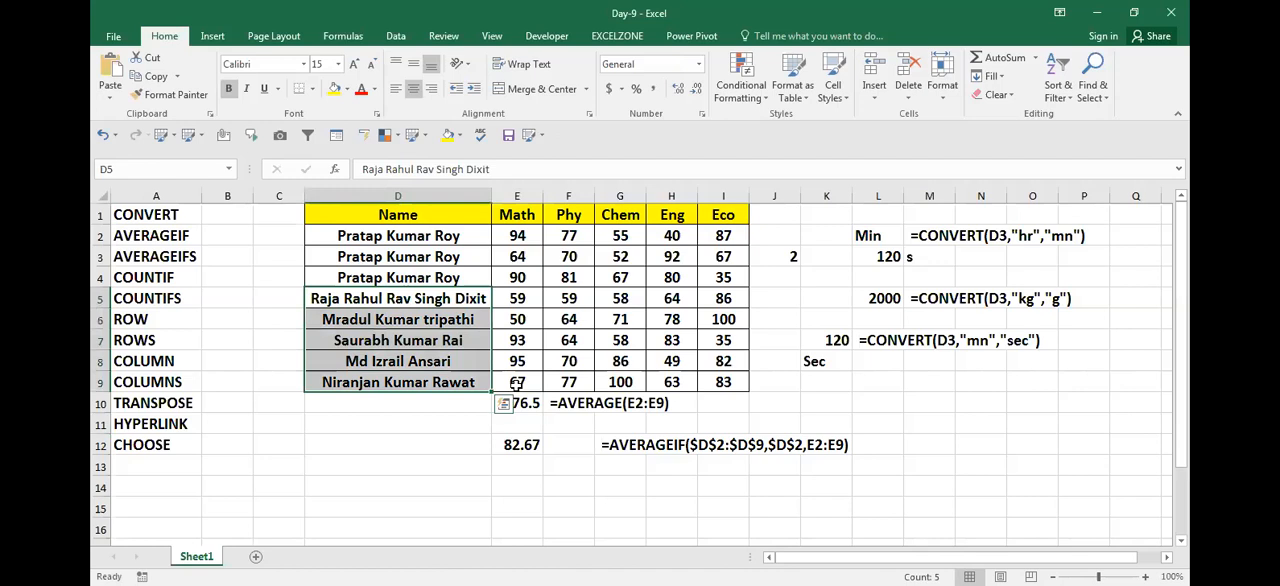
{"action": "key", "text": "Delete"}
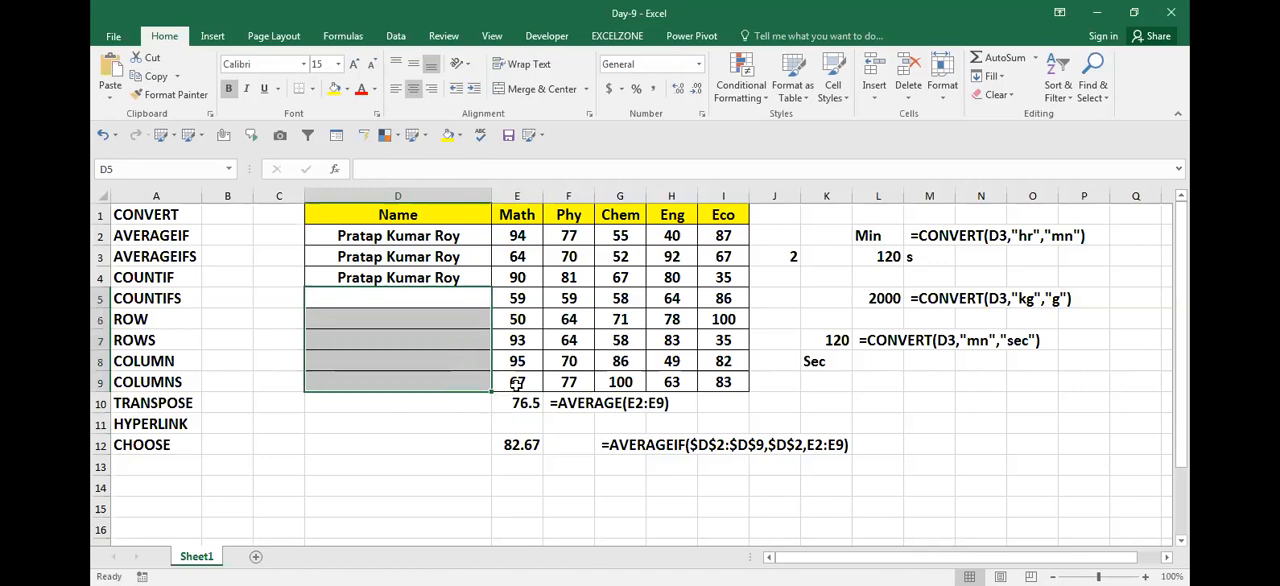
{"action": "key", "text": "ctrl+v"}
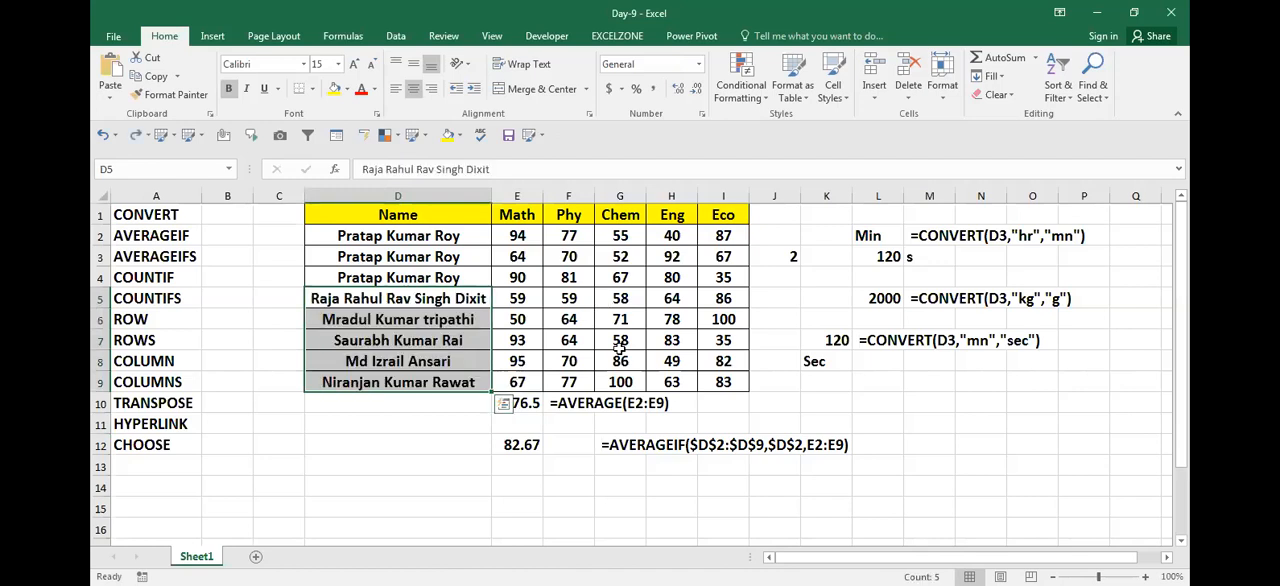
Step: Draw a red rectangle around the AVERAGEIF result in E12
{"action": "left_click", "coordinate": [412, 281]}
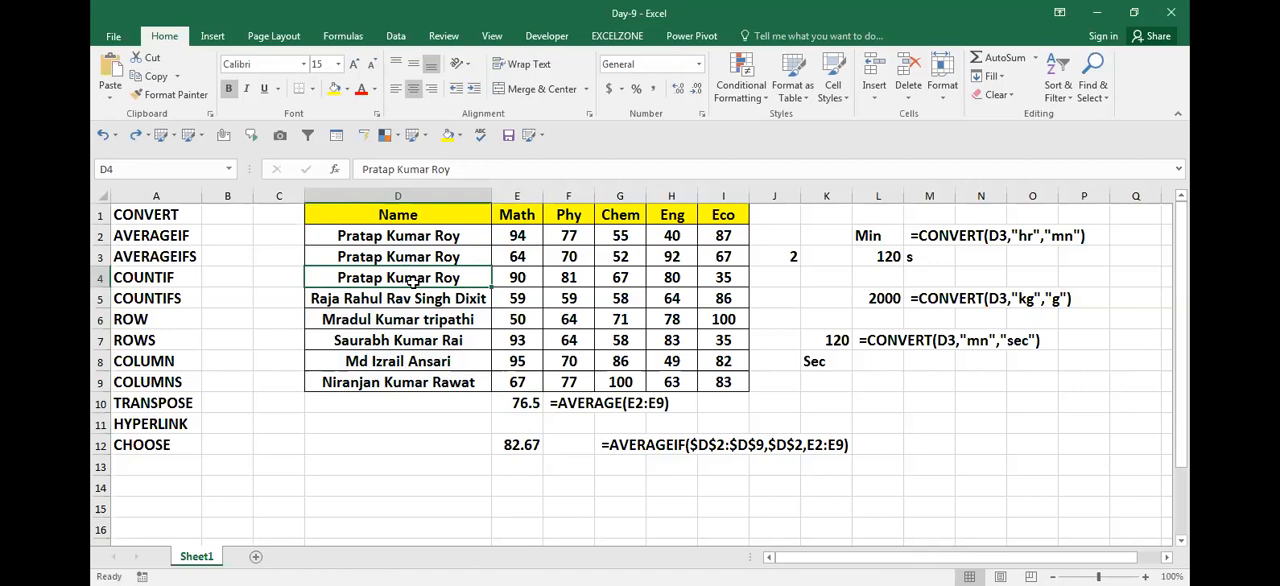
{"action": "left_click", "coordinate": [518, 446]}
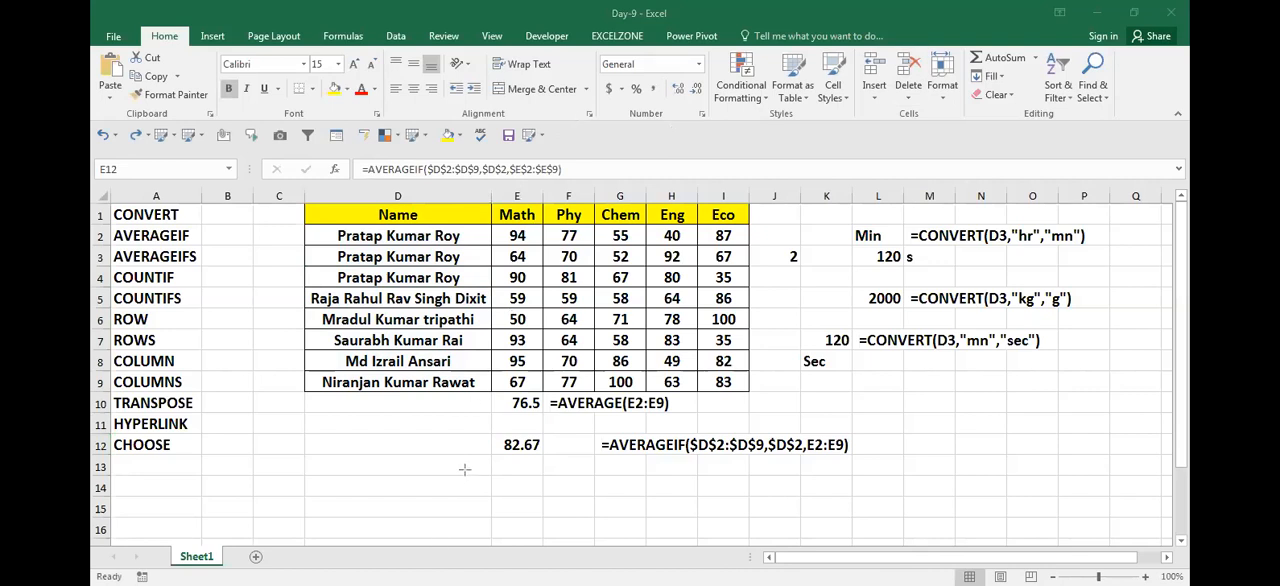
{"action": "mouse_move", "coordinate": [487, 423]}
{"action": "left_mouse_down"}
{"action": "mouse_move", "coordinate": [518, 518]}
{"action": "mouse_move", "coordinate": [566, 512]}
{"action": "mouse_move", "coordinate": [566, 487]}
{"action": "left_mouse_up"}
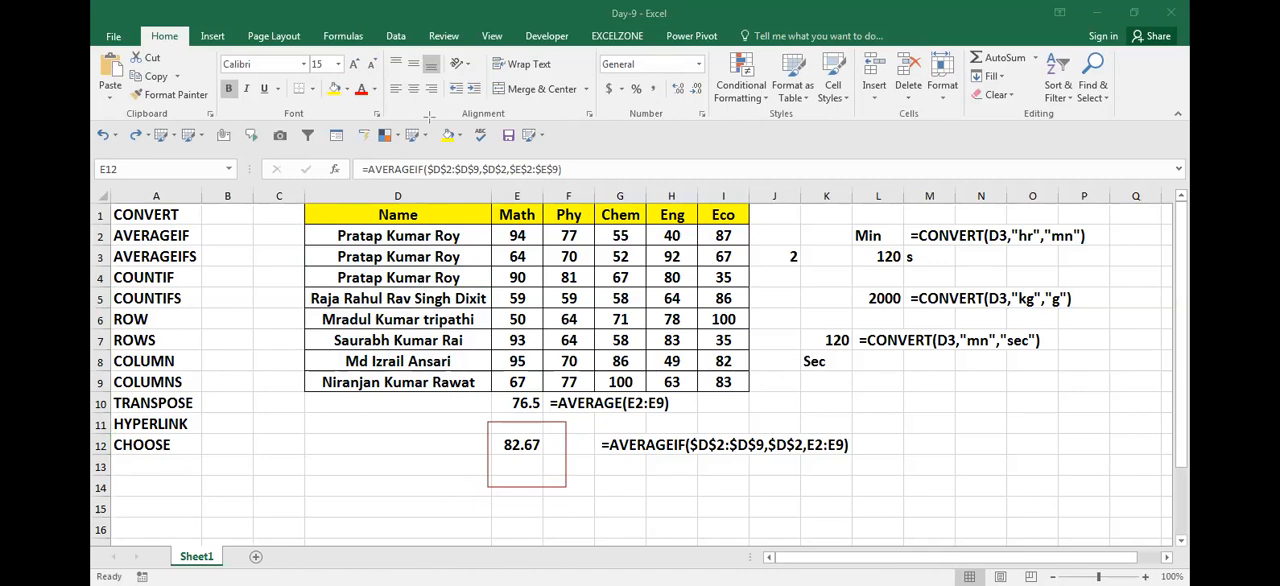
Step: Clear the name in D4 to test the AVERAGEIF formula, and undo the deletion
{"action": "left_click", "coordinate": [423, 279]}
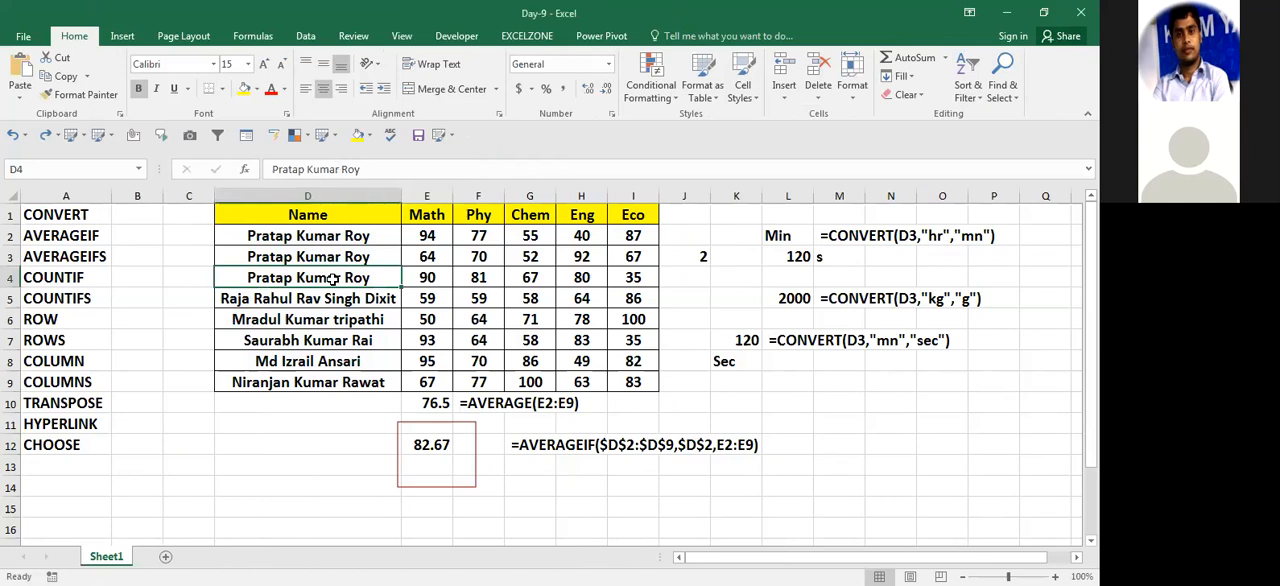
{"action": "key", "text": "Delete"}
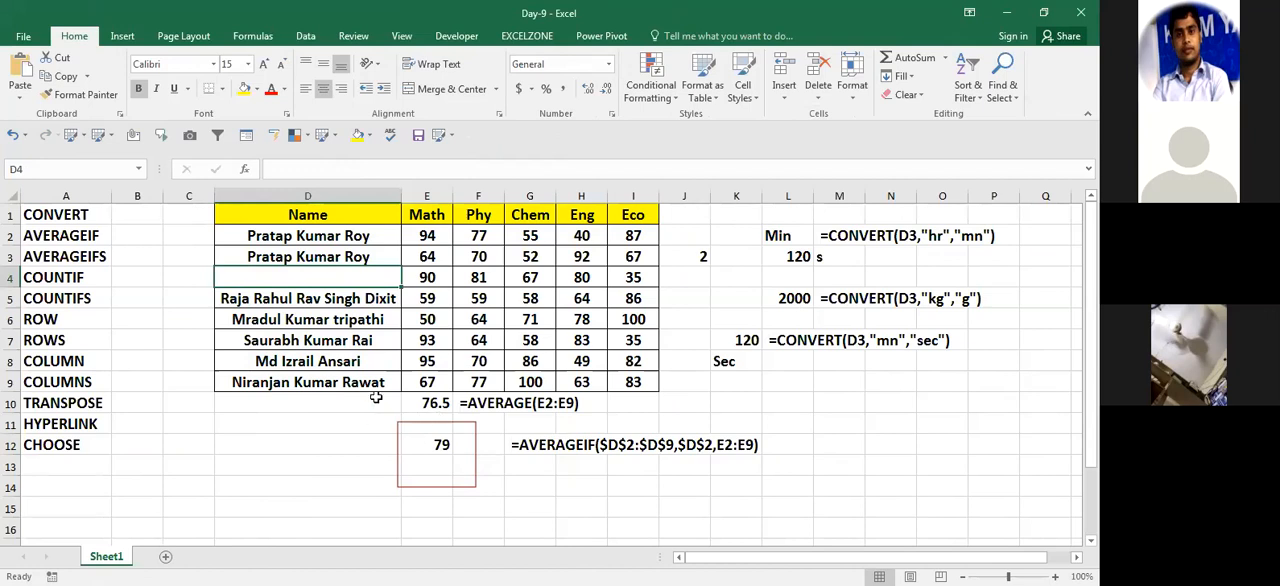
{"action": "key", "text": "ctrl+z"}
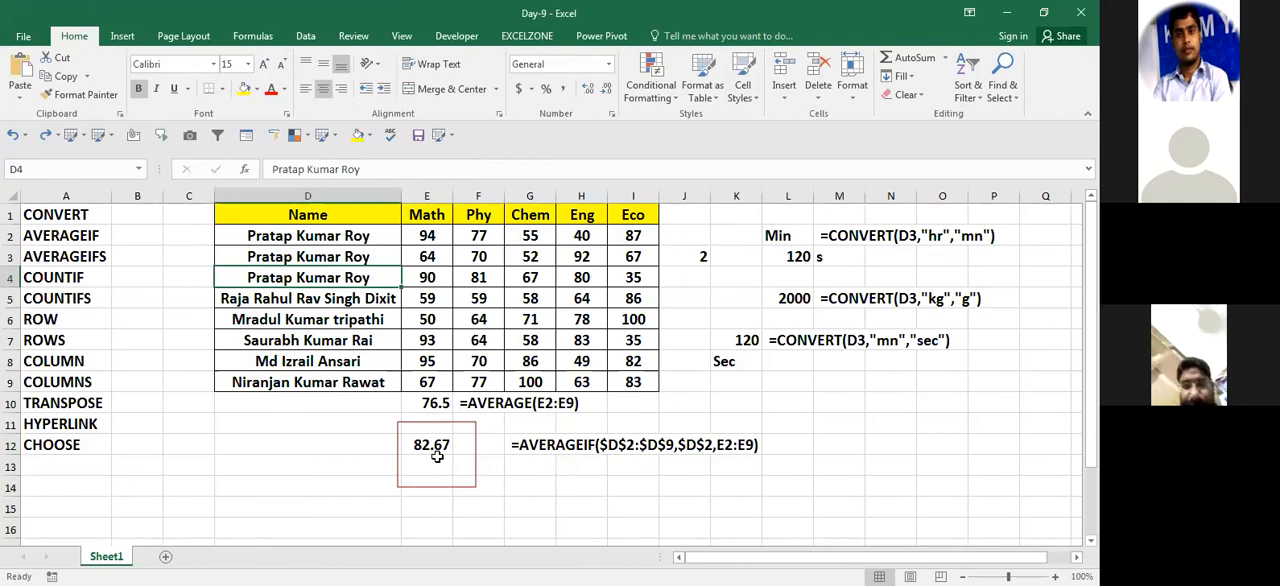
{"action": "key", "text": "Right"}
{"action": "key", "text": "Down"}
{"action": "key", "text": "Down"}
{"action": "key", "text": "Down"}
{"action": "key", "text": "Down"}
{"action": "key", "text": "Down"}
{"action": "key", "text": "Down"}
{"action": "key", "text": "Down"}
{"action": "key", "text": "Left"}
{"action": "key", "text": "Left"}
{"action": "key", "text": "Down"}
{"action": "key", "text": "Right"}
{"action": "key", "text": "Right"}
{"action": "key", "text": "Down"}
{"action": "key", "text": "Down"}
{"action": "key", "text": "Down"}
{"action": "key", "text": "Right"}
{"action": "key", "text": "Up"}
{"action": "key", "text": "Up"}
{"action": "key", "text": "Up"}
{"action": "key", "text": "Up"}
{"action": "key", "text": "Up"}
{"action": "key", "text": "Up"}
{"action": "key", "text": "Up"}
{"action": "key", "text": "Up"}
{"action": "key", "text": "Up"}
{"action": "key", "text": "Up"}
{"action": "key", "text": "Up"}
{"action": "key", "text": "Up"}
{"action": "key", "text": "Left"}
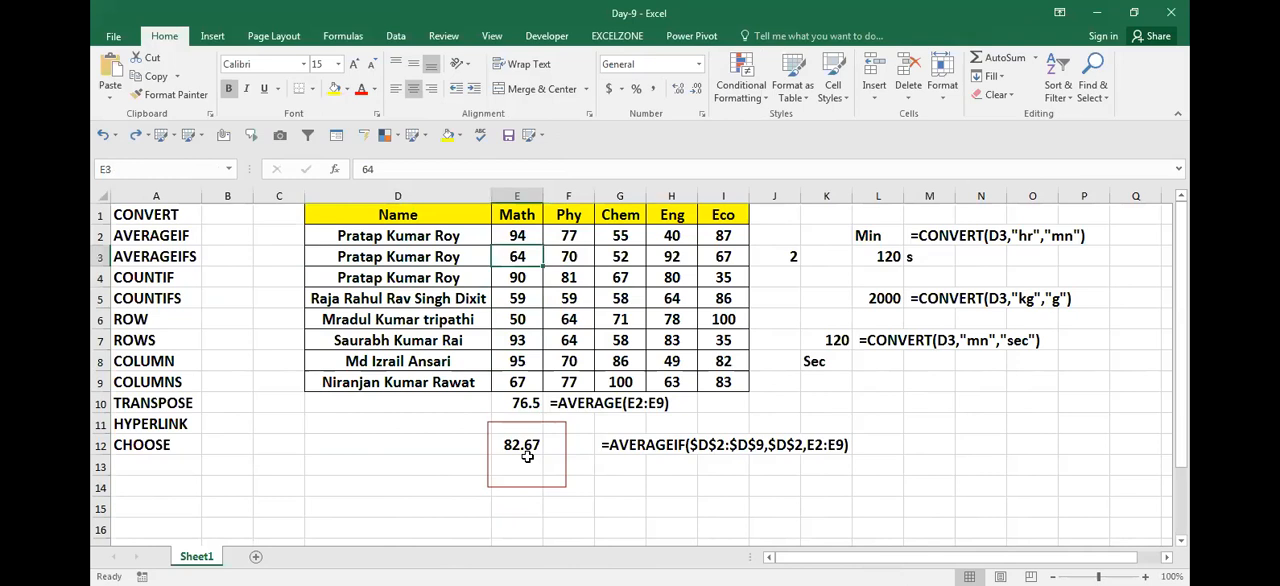
{"action": "key", "text": "Left"}
{"action": "key", "text": "Down"}
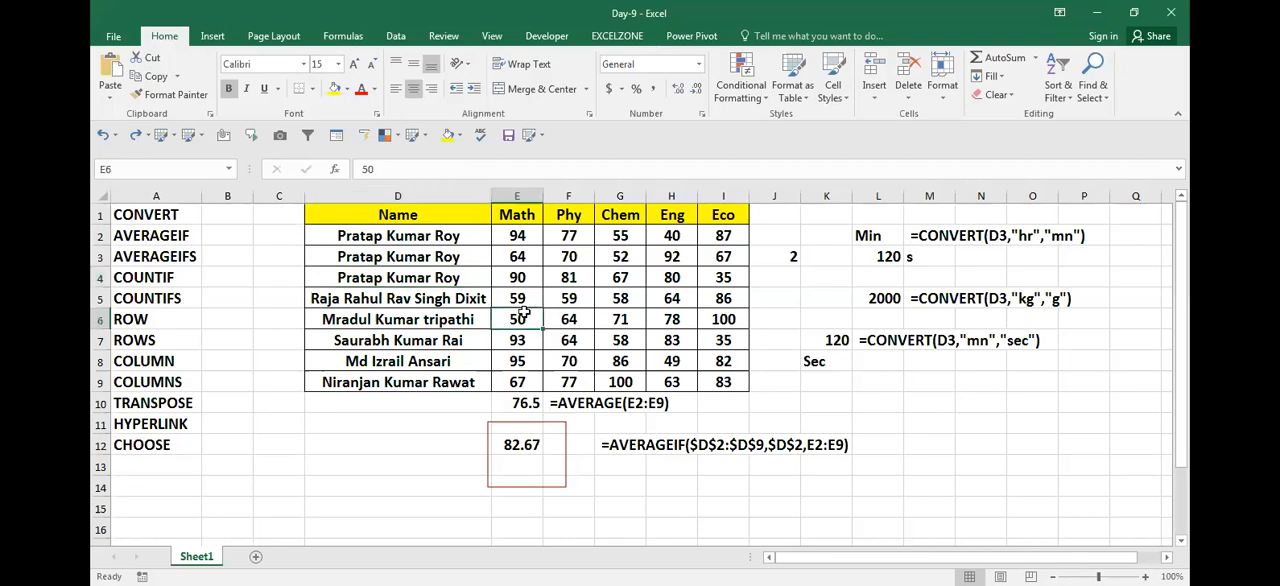
{"action": "left_click", "coordinate": [477, 302]}
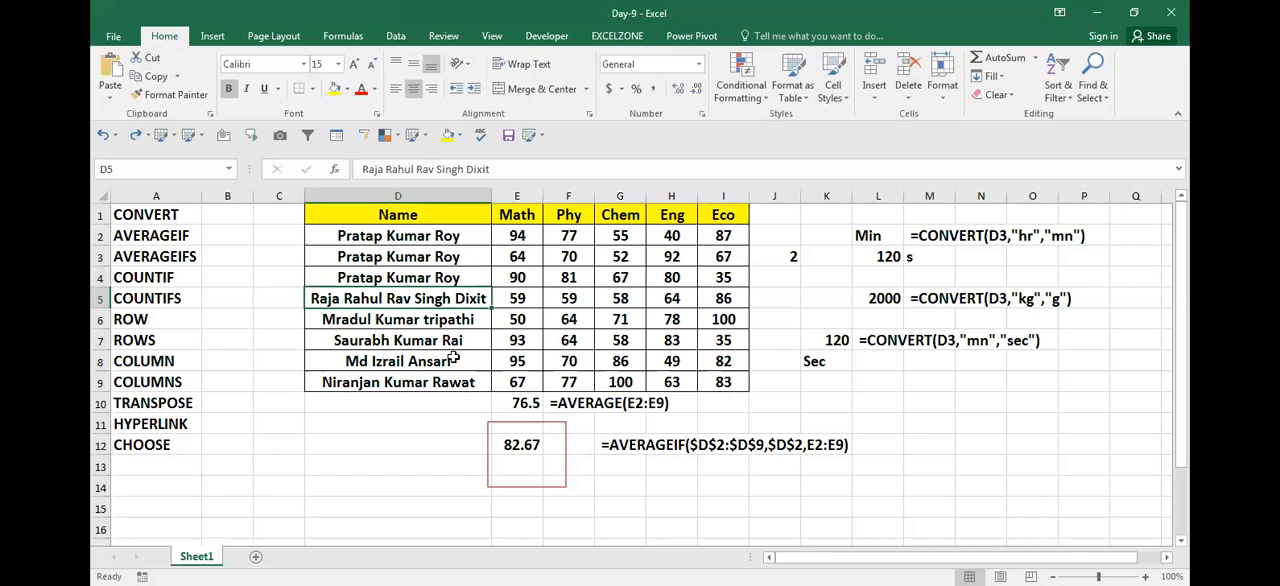
{"action": "key", "text": "Left"}
{"action": "key", "text": "Right"}
{"action": "key", "text": "Down"}
{"action": "key", "text": "Down"}
{"action": "key", "text": "Down"}
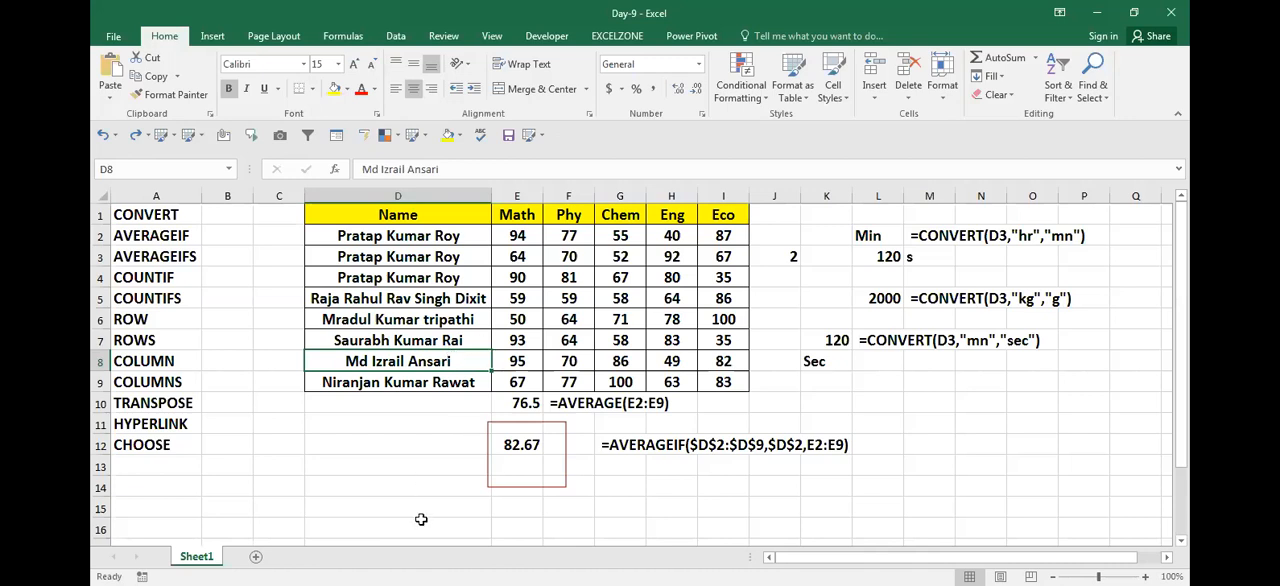
Step: Start an AVERAGEIF formula in cell D14
{"action": "left_click", "coordinate": [482, 508]}
{"action": "left_click", "coordinate": [416, 490]}
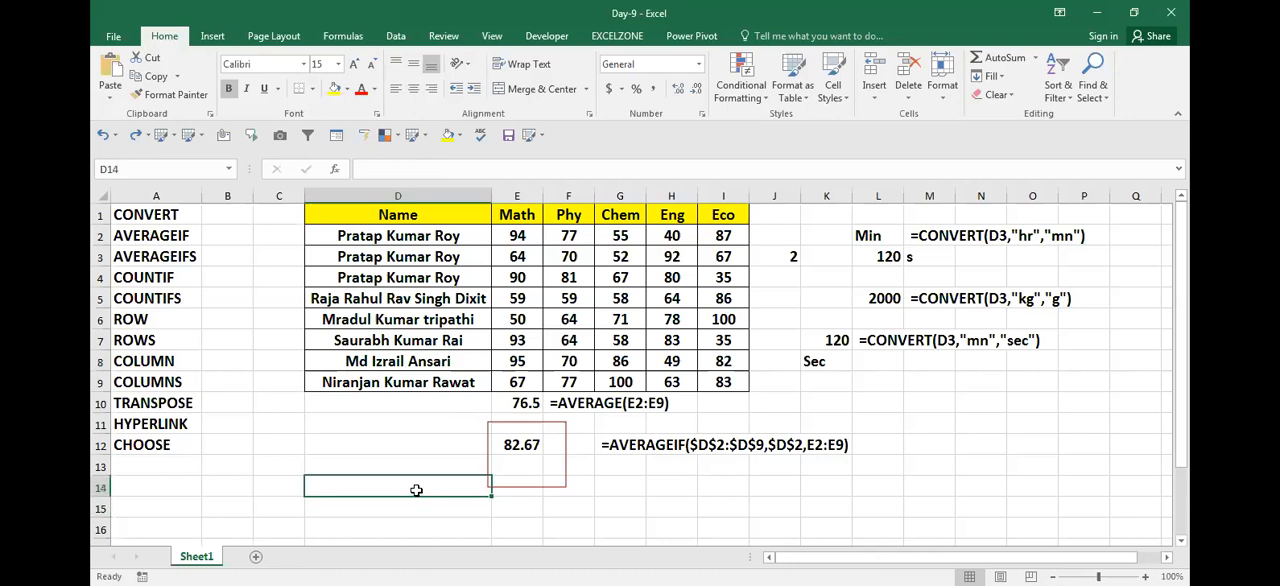
{"action": "type", "text": "="}
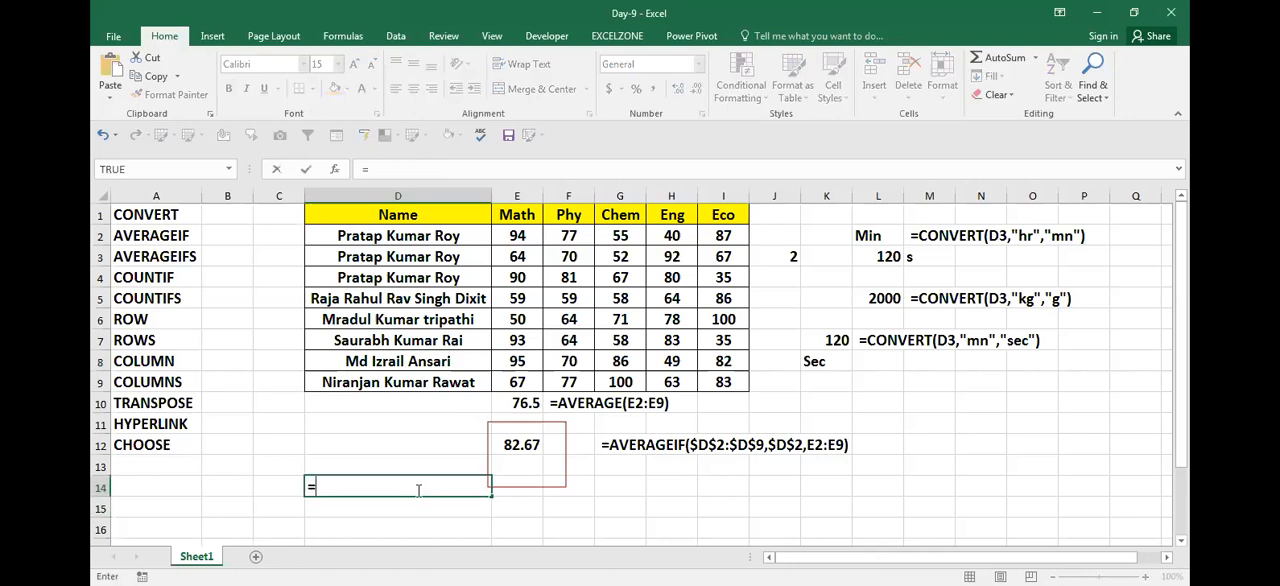
{"action": "type", "text": "av"}
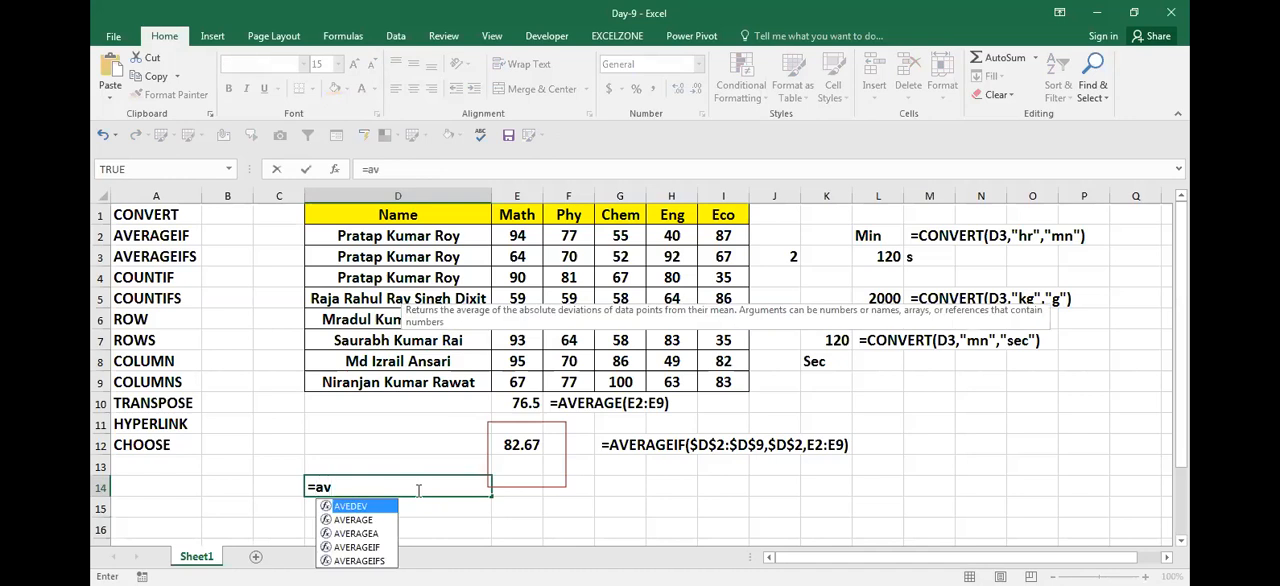
{"action": "key", "text": "Down"}
{"action": "key", "text": "Down"}
{"action": "key", "text": "Down"}
{"action": "key", "text": "Tab"}
Step: Set the names in $D$2:$D$9 as the absolute range argument of the AVERAGEIF formula
{"action": "key", "text": "Up"}
{"action": "key", "text": "Up"}
{"action": "key", "text": "Up"}
{"action": "key", "text": "Up"}
{"action": "key", "text": "Up"}
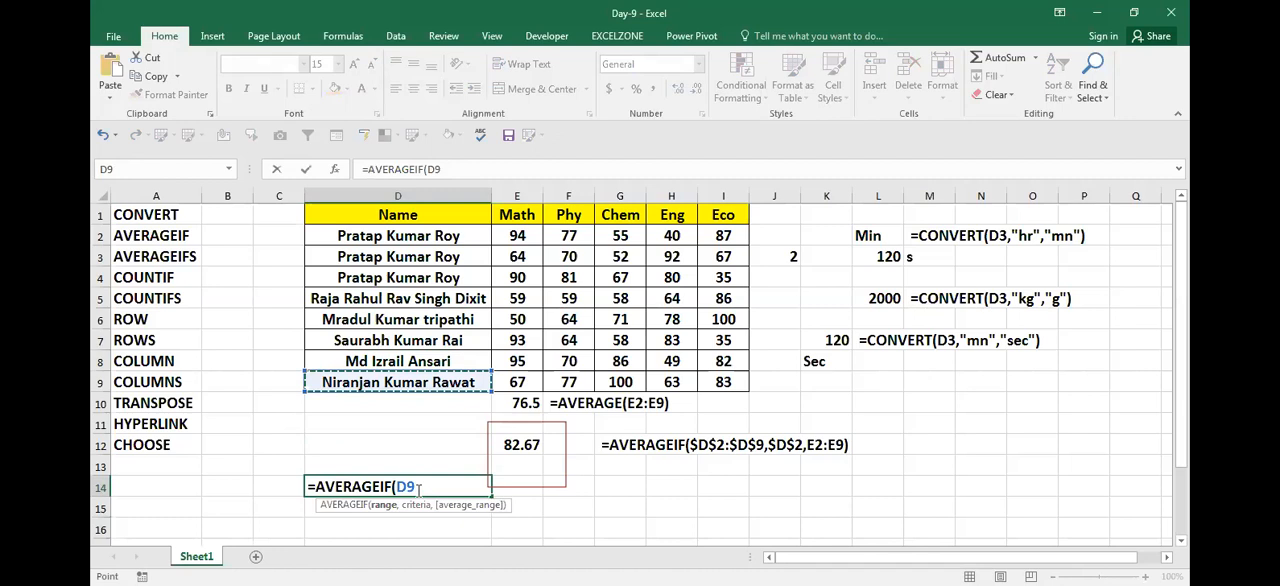
{"action": "key", "text": "shift+Up"}
{"action": "key", "text": "shift+Up"}
{"action": "key", "text": "shift+Up"}
{"action": "key", "text": "shift+Up"}
{"action": "key", "text": "shift+Up"}
{"action": "key", "text": "shift+Up"}
{"action": "key", "text": "shift+Up"}
{"action": "key", "text": "Right"}
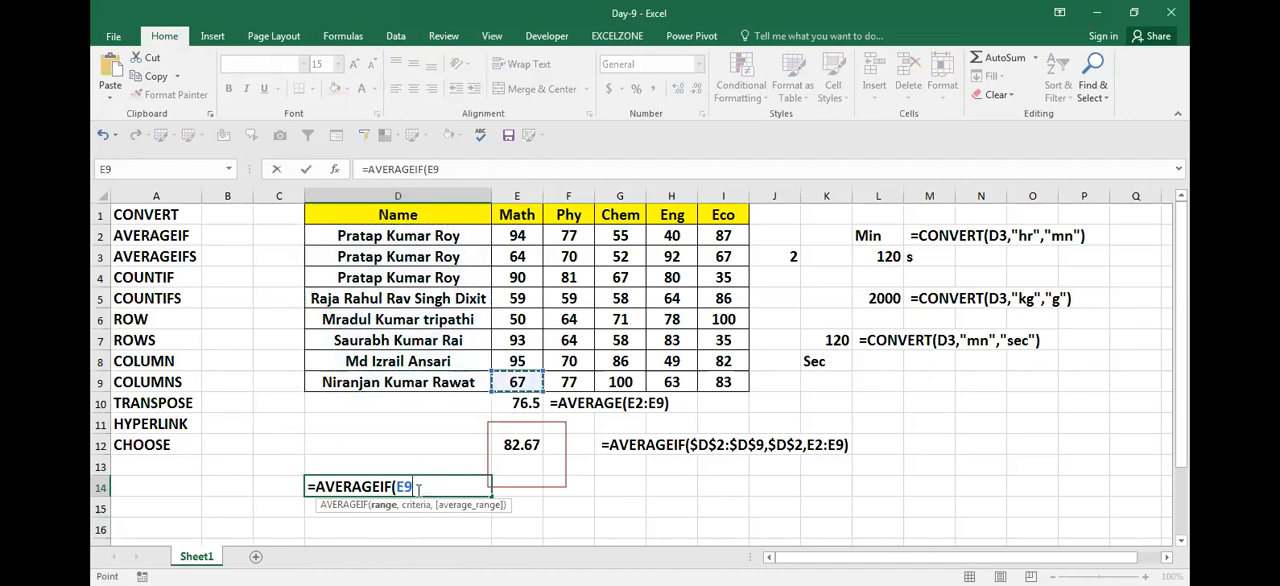
{"action": "key", "text": "Left"}
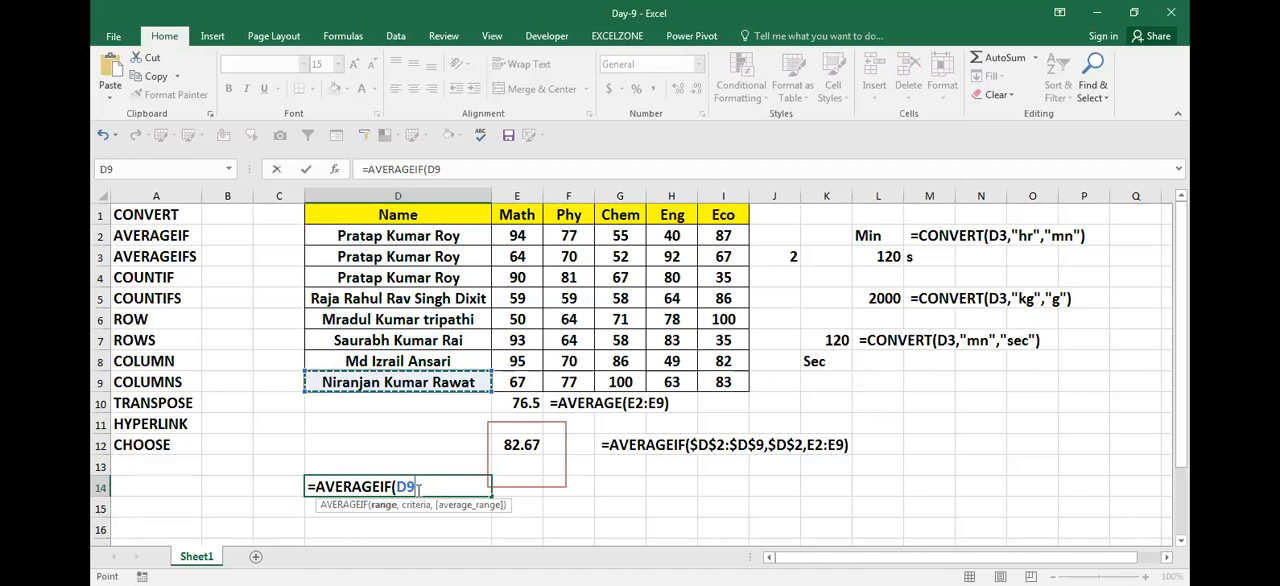
{"action": "key", "text": "shift+Up"}
{"action": "key", "text": "shift+Up"}
{"action": "key", "text": "shift+Up"}
{"action": "key", "text": "shift+Up"}
{"action": "key", "text": "shift+Up"}
{"action": "key", "text": "shift+Up"}
{"action": "key", "text": "shift+Up"}
{"action": "key", "text": "F4"}
{"action": "type", "text": ","}
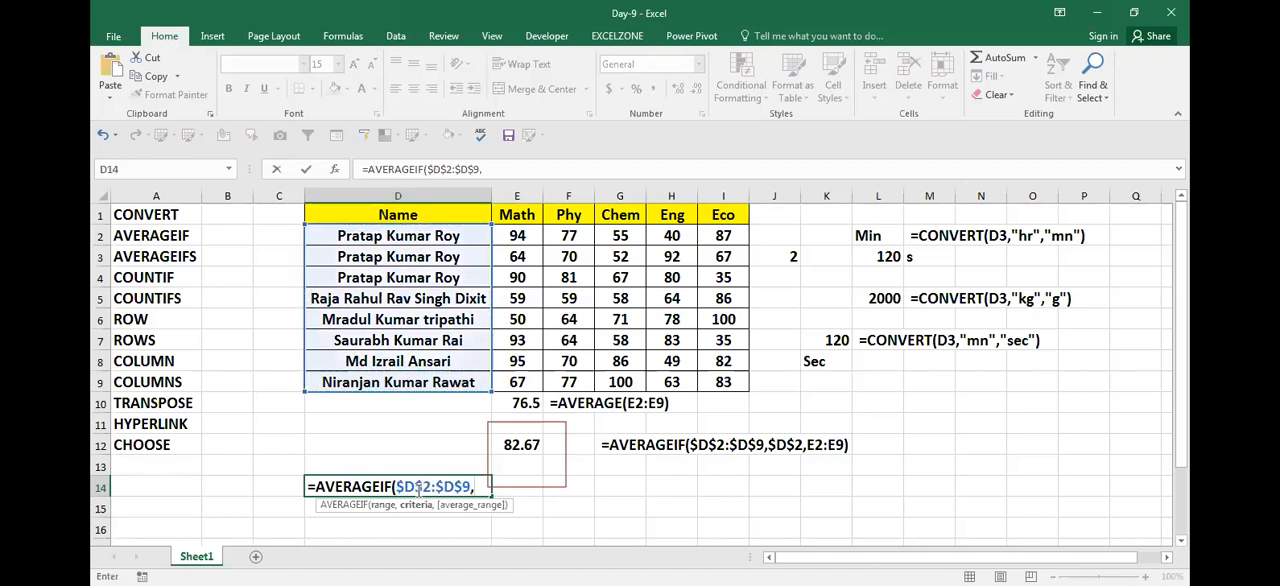
Step: Complete the AVERAGEIF formula with $D$9 as criteria and the Math marks $E$2:$E$9 as average range
{"action": "left_click", "coordinate": [413, 377]}
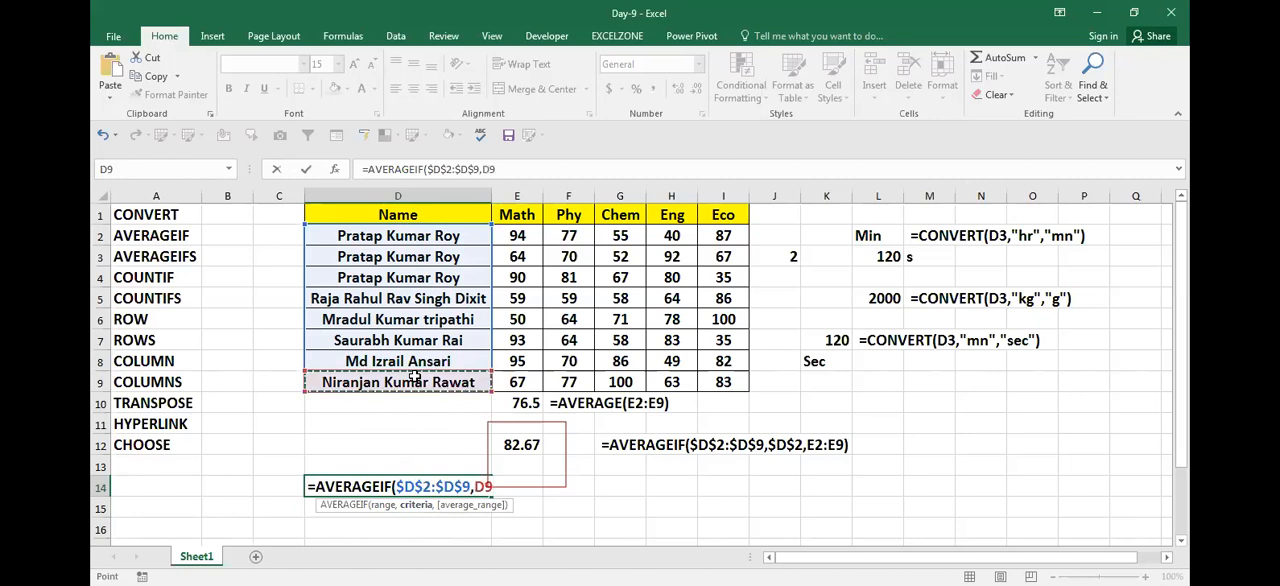
{"action": "key", "text": "F4"}
{"action": "type", "text": ","}
{"action": "left_click", "coordinate": [516, 380]}
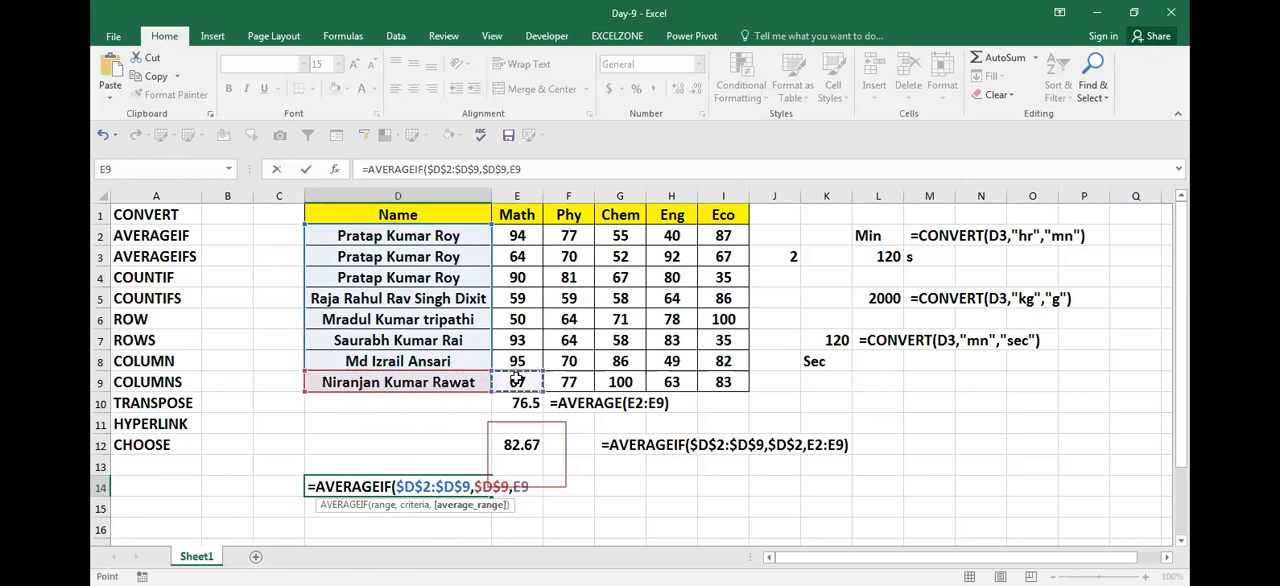
{"action": "key", "text": "Return"}
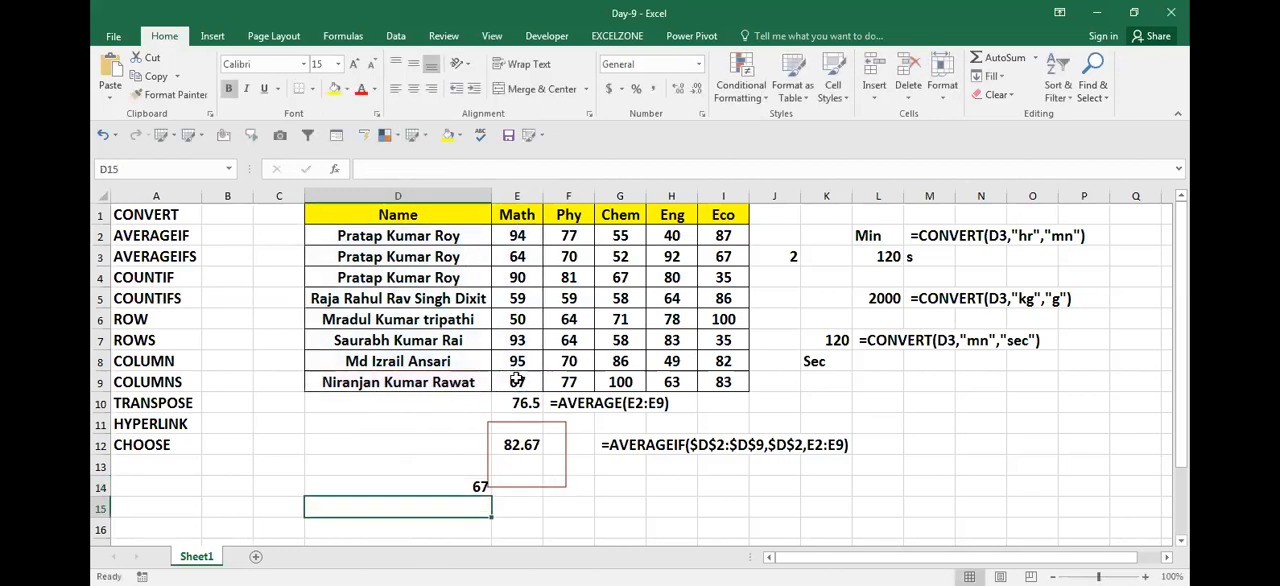
Step: Copy the full text of the AVERAGEIF formula in cell D14, leaving the formula in place
{"action": "key", "text": "Up"}
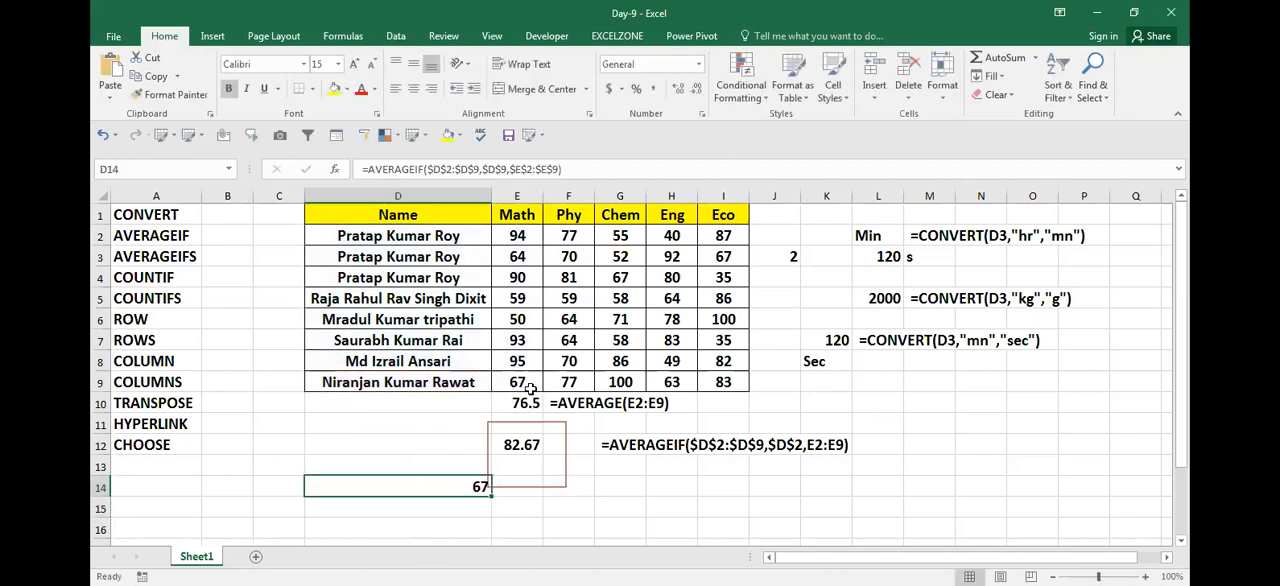
{"action": "key", "text": "F2"}
{"action": "key", "text": "Escape"}
{"action": "key", "text": "F2"}
{"action": "key", "text": "Escape"}
{"action": "key", "text": "F2"}
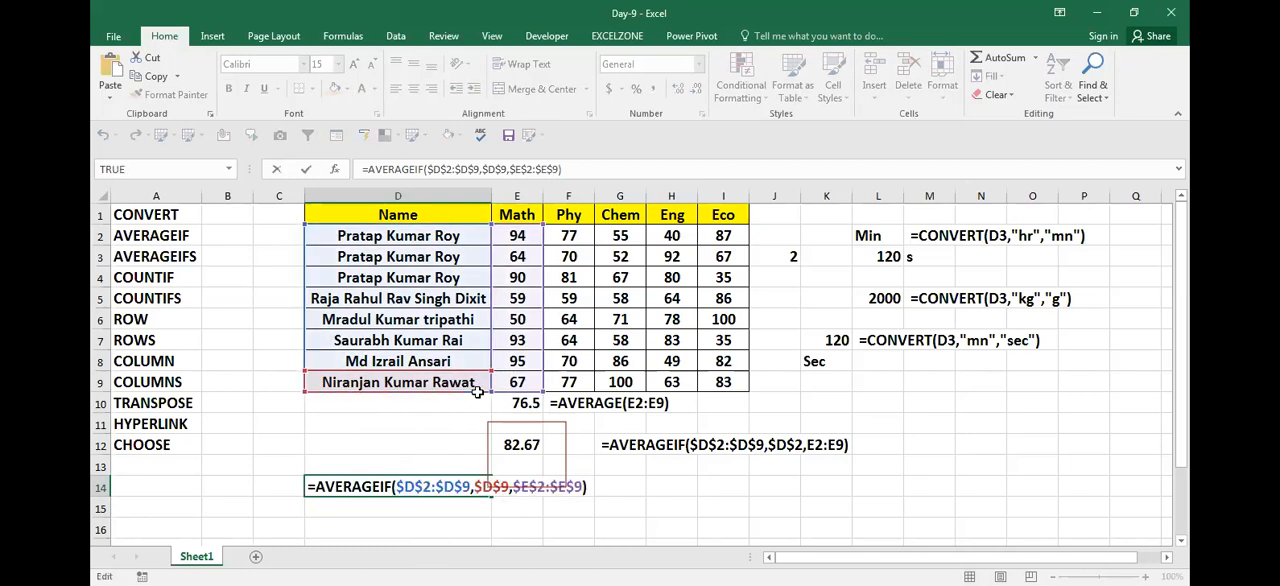
{"action": "key", "text": "ctrl+shift+Left"}
{"action": "key", "text": "ctrl+shift+Left"}
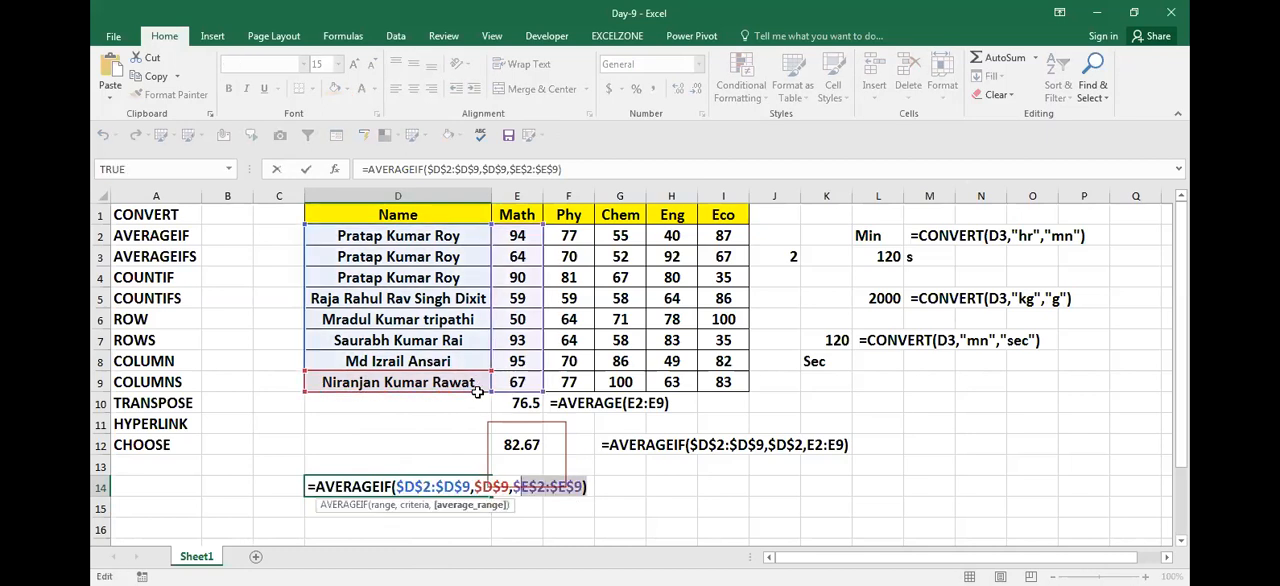
{"action": "key", "text": "Home"}
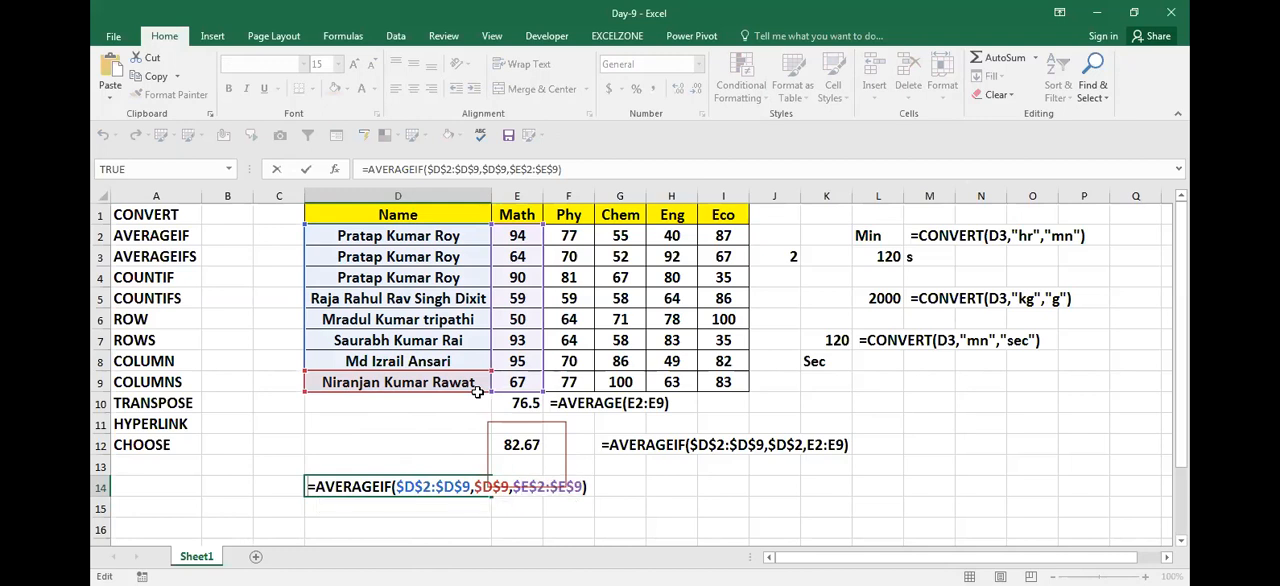
{"action": "key", "text": "shift+End"}
{"action": "key", "text": "ctrl+c"}
{"action": "key", "text": "ctrl+Return"}
Step: Paste the copied AVERAGEIF formula as visible text in cell H14 and save the workbook
{"action": "key", "text": "Right"}
{"action": "key", "text": "Right"}
{"action": "key", "text": "Right"}
{"action": "key", "text": "Right"}
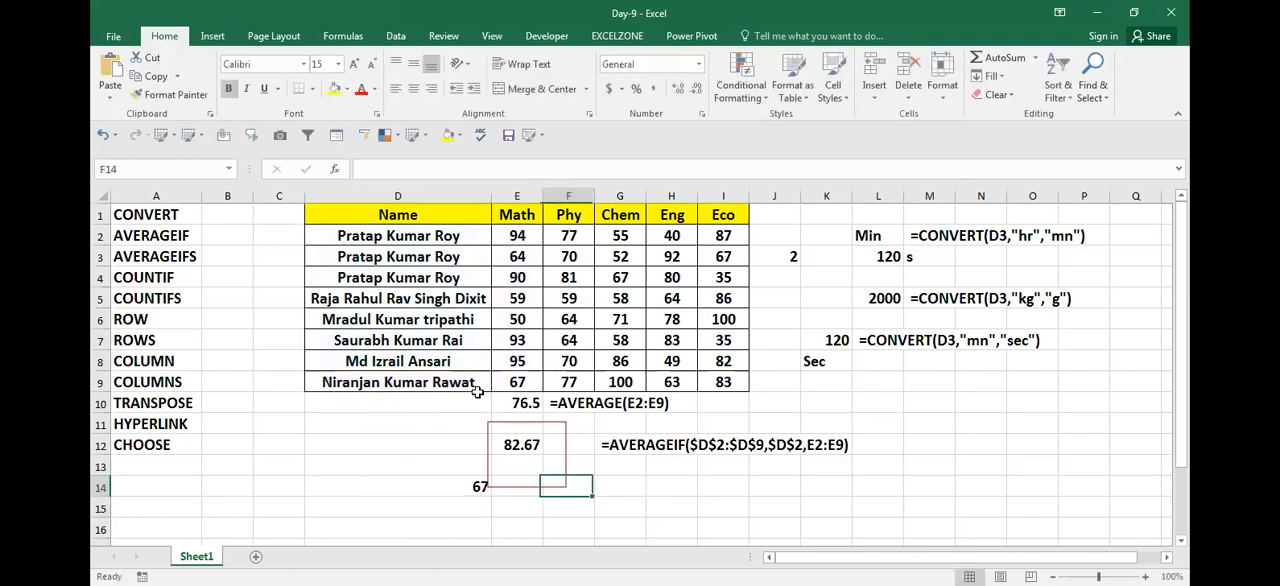
{"action": "key", "text": "ctrl+v"}
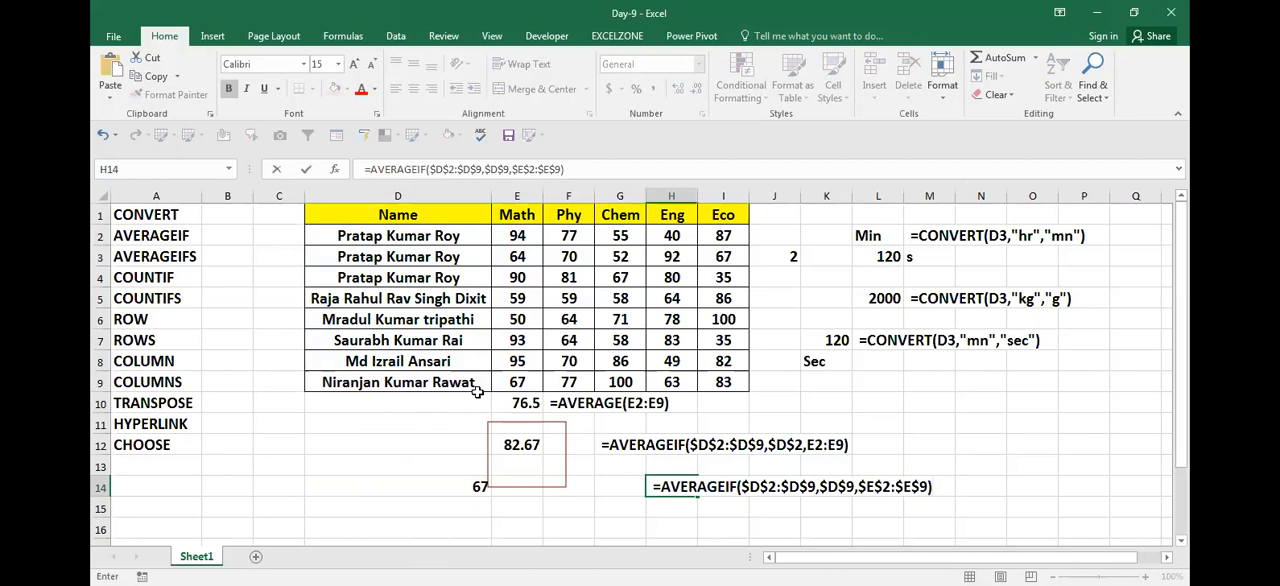
{"action": "key", "text": "Return"}
{"action": "key", "text": "ctrl+s"}
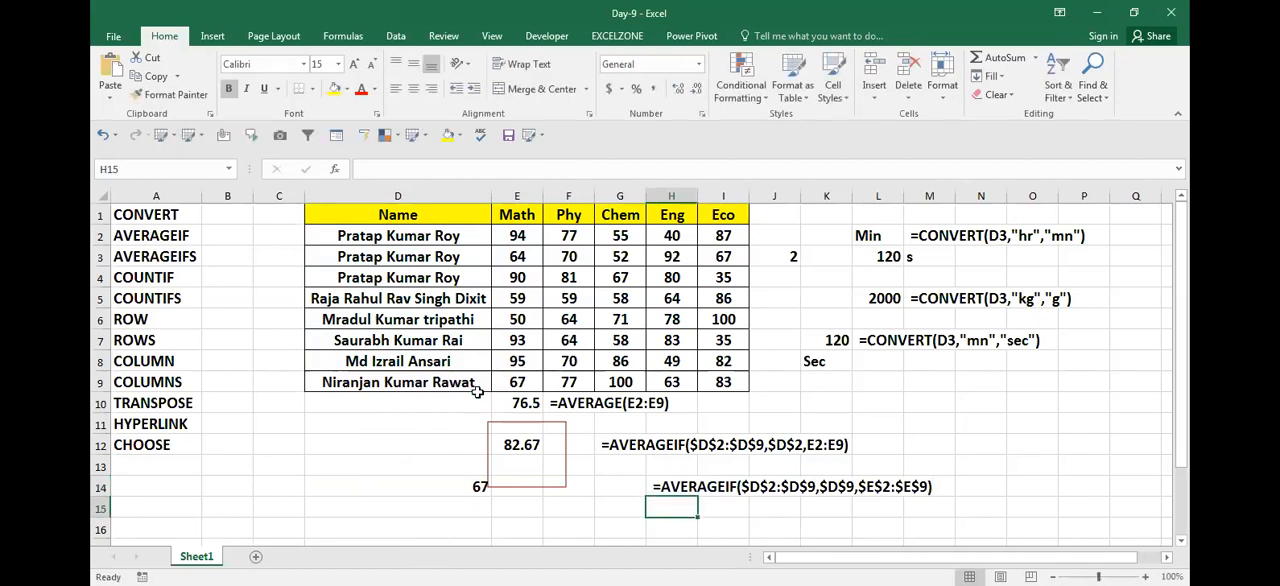
Step: Freeze the panes at cell D2 to lock the header row and columns A to C
{"action": "key", "text": "Left"}
{"action": "key", "text": "Left"}
{"action": "key", "text": "Left"}
{"action": "key", "text": "Left"}
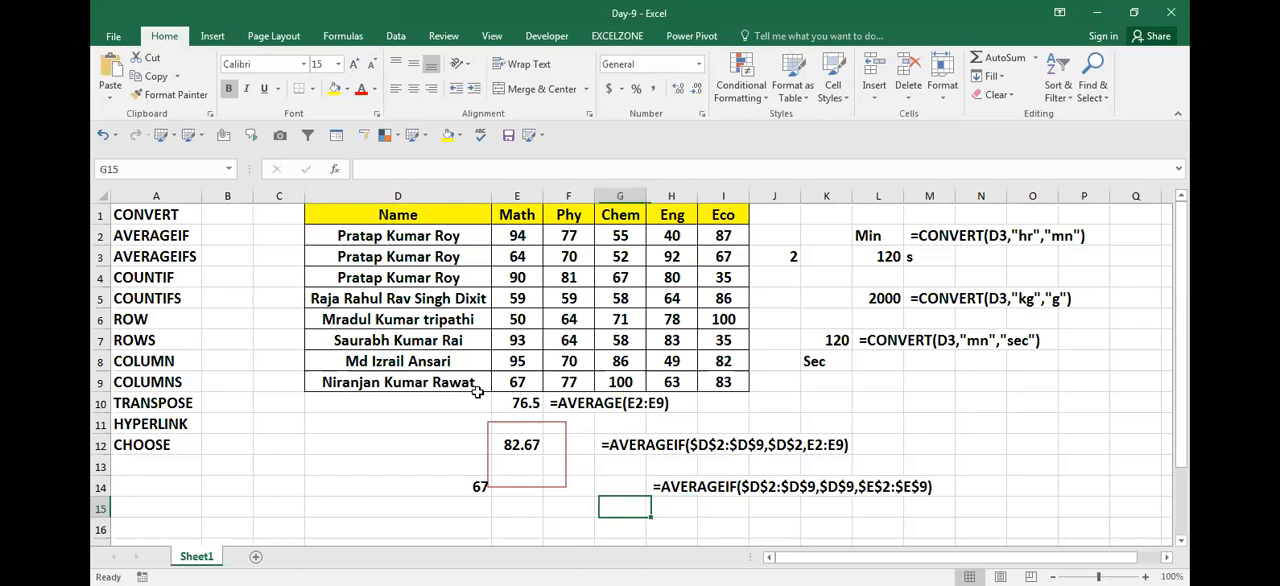
{"action": "key", "text": "Down"}
{"action": "key", "text": "Down"}
{"action": "key", "text": "Down"}
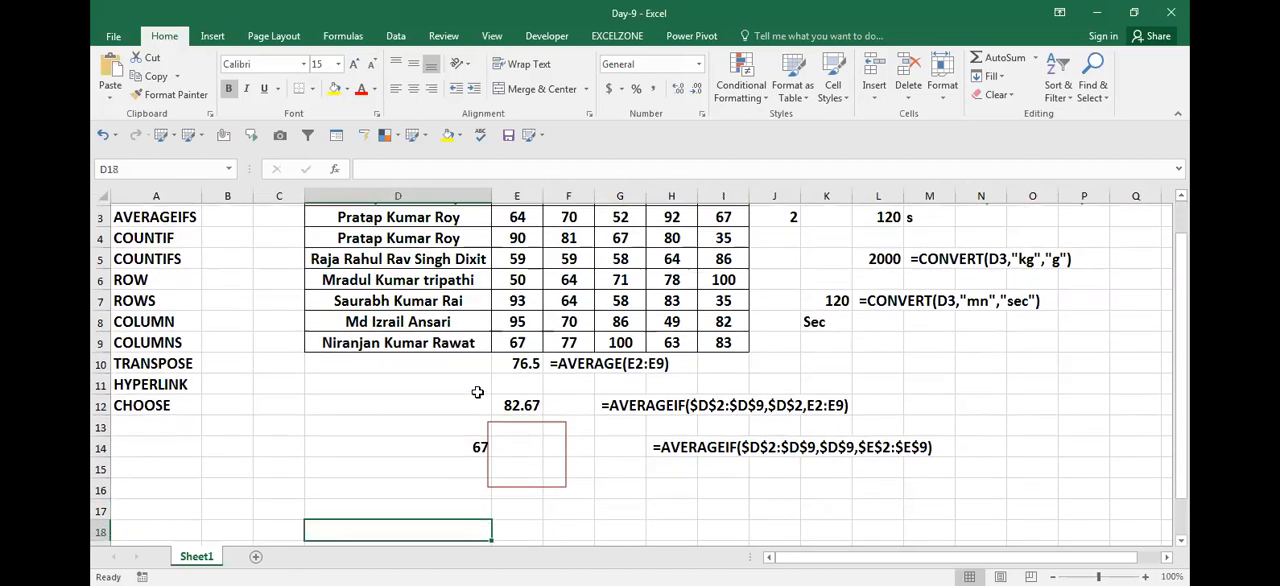
{"action": "key", "text": "Up"}
{"action": "key", "text": "Up"}
{"action": "key", "text": "Up"}
{"action": "key", "text": "Up"}
{"action": "key", "text": "Up"}
{"action": "key", "text": "Up"}
{"action": "key", "text": "Up"}
{"action": "key", "text": "Up"}
{"action": "key", "text": "Up"}
{"action": "key", "text": "Up"}
{"action": "key", "text": "Up"}
{"action": "key", "text": "Up"}
{"action": "key", "text": "Up"}
{"action": "key", "text": "Up"}
{"action": "key", "text": "Up"}
{"action": "key", "text": "Up"}
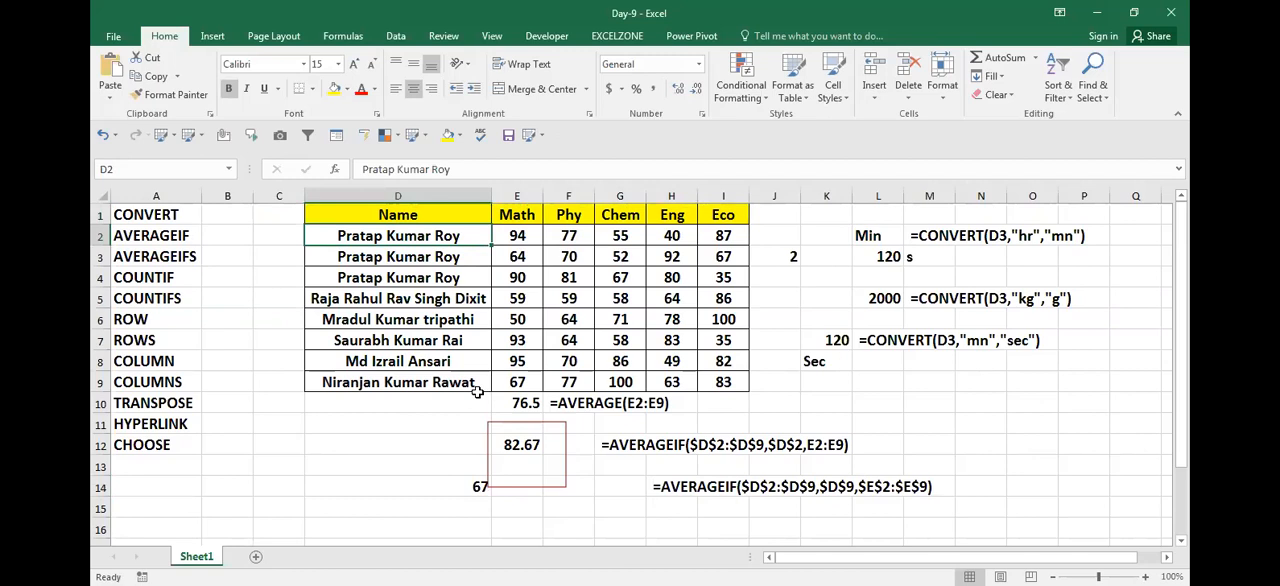
{"action": "key", "text": "alt+w"}
{"action": "key", "text": "f"}
{"action": "key", "text": "f"}
{"action": "key", "text": "Down"}
{"action": "key", "text": "Down"}
{"action": "key", "text": "Down"}
{"action": "key", "text": "Down"}
{"action": "key", "text": "Down"}
{"action": "key", "text": "Down"}
{"action": "key", "text": "Down"}
{"action": "key", "text": "Down"}
{"action": "key", "text": "Down"}
{"action": "key", "text": "Down"}
{"action": "key", "text": "Left"}
{"action": "key", "text": "Down"}
{"action": "type", "text": "="}
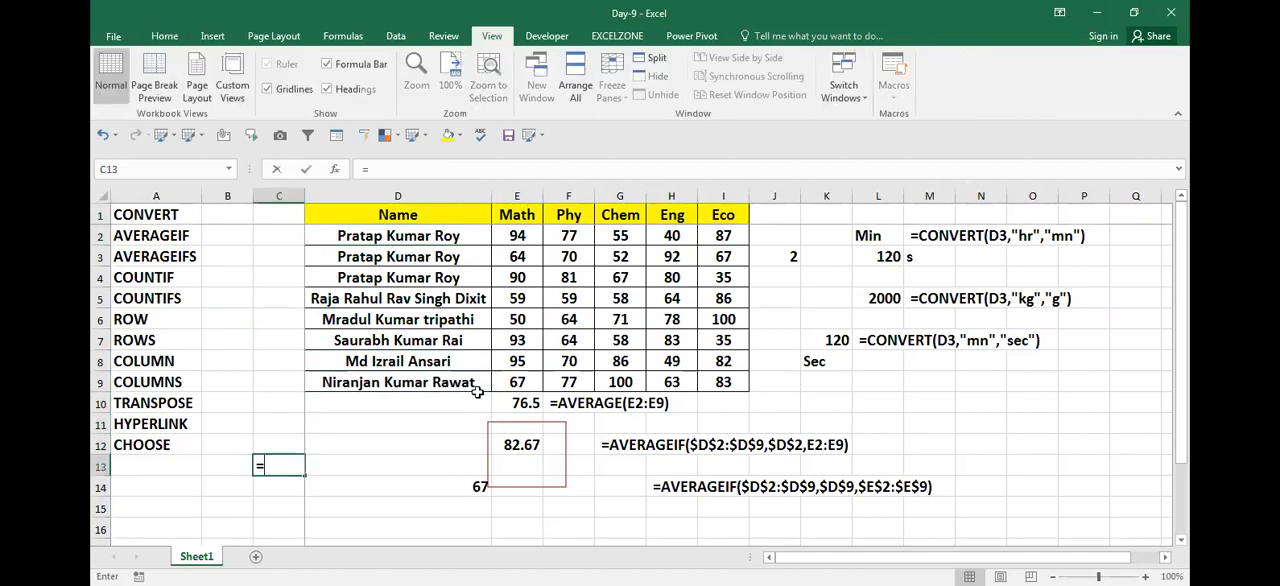
{"action": "type", "text": "av"}
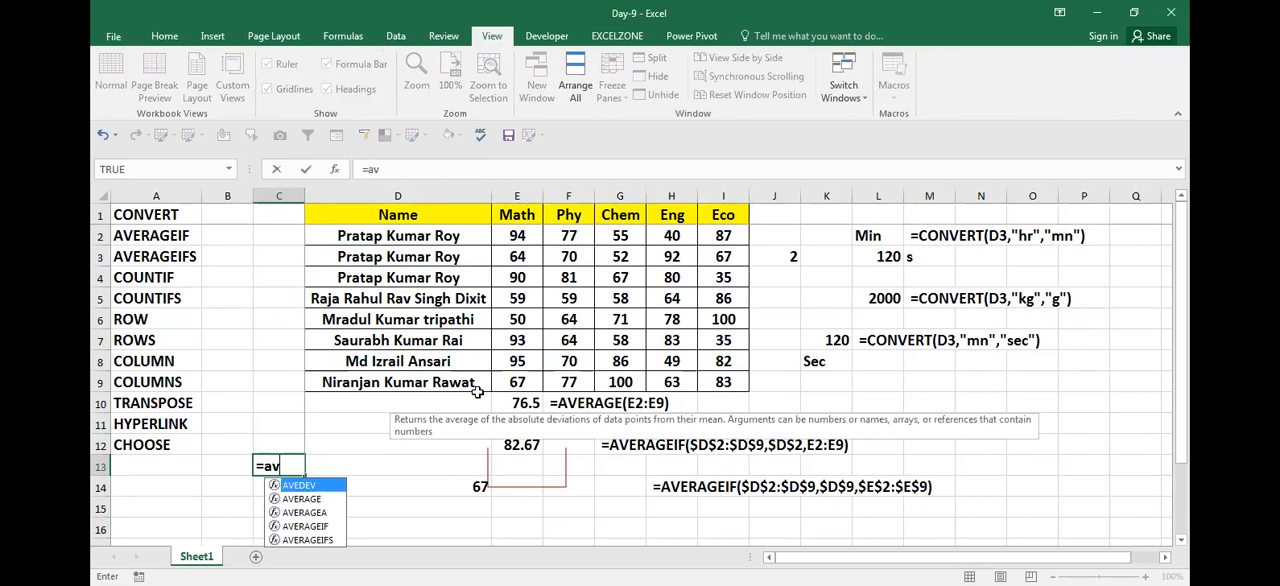
{"action": "double_click", "coordinate": [335, 526]}
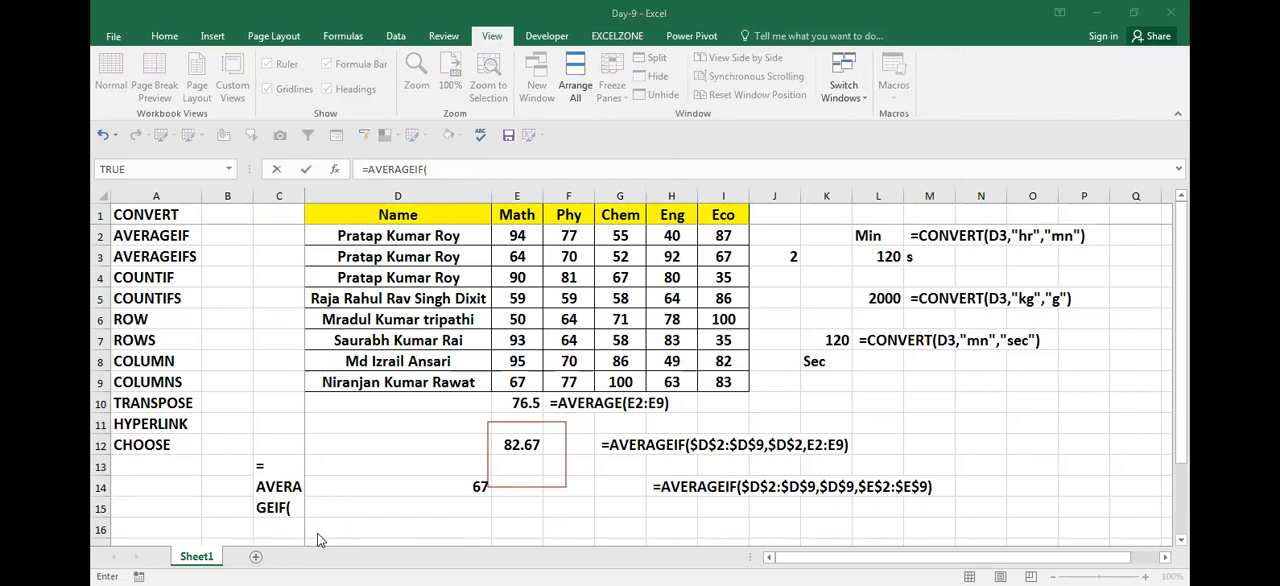
{"action": "left_click", "coordinate": [297, 510]}
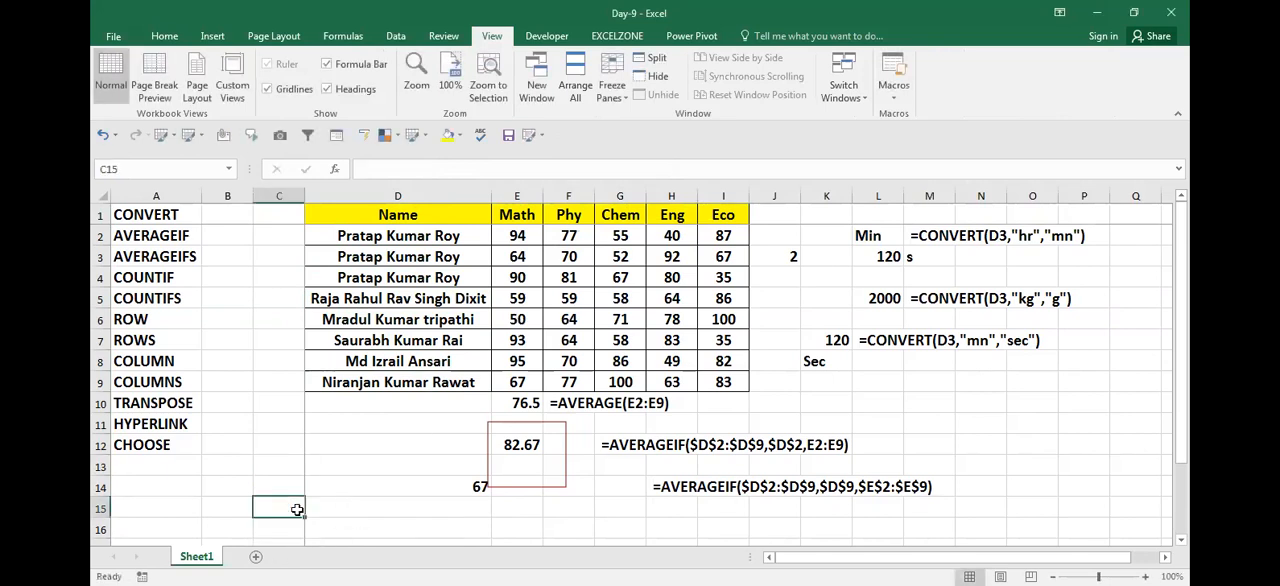
{"action": "type", "text": "="}
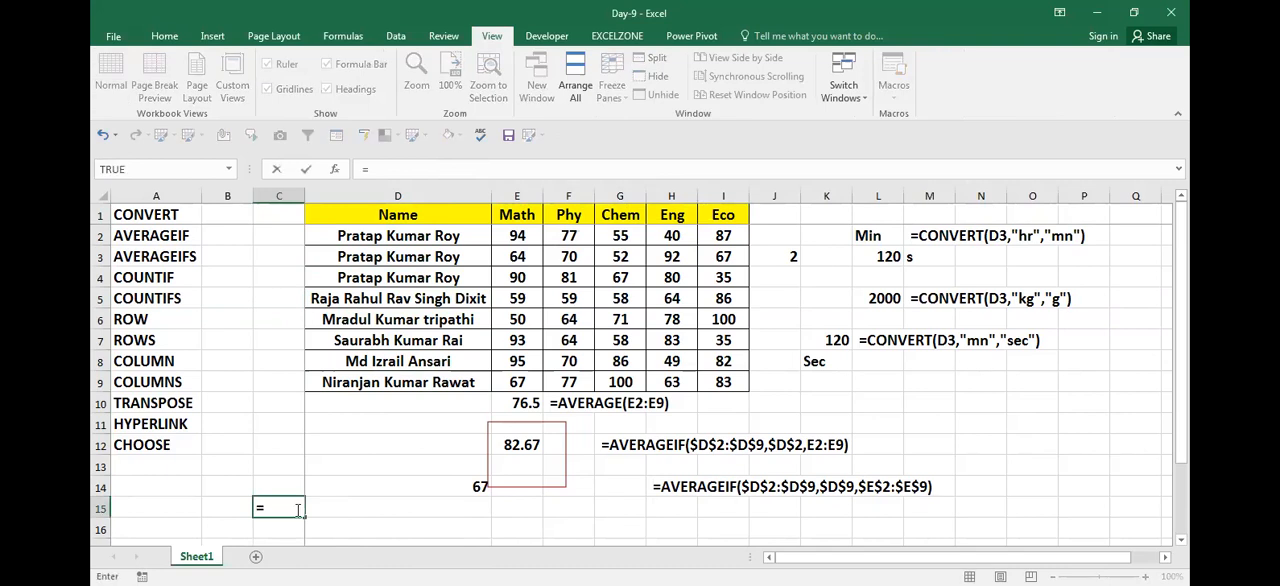
{"action": "type", "text": "av"}
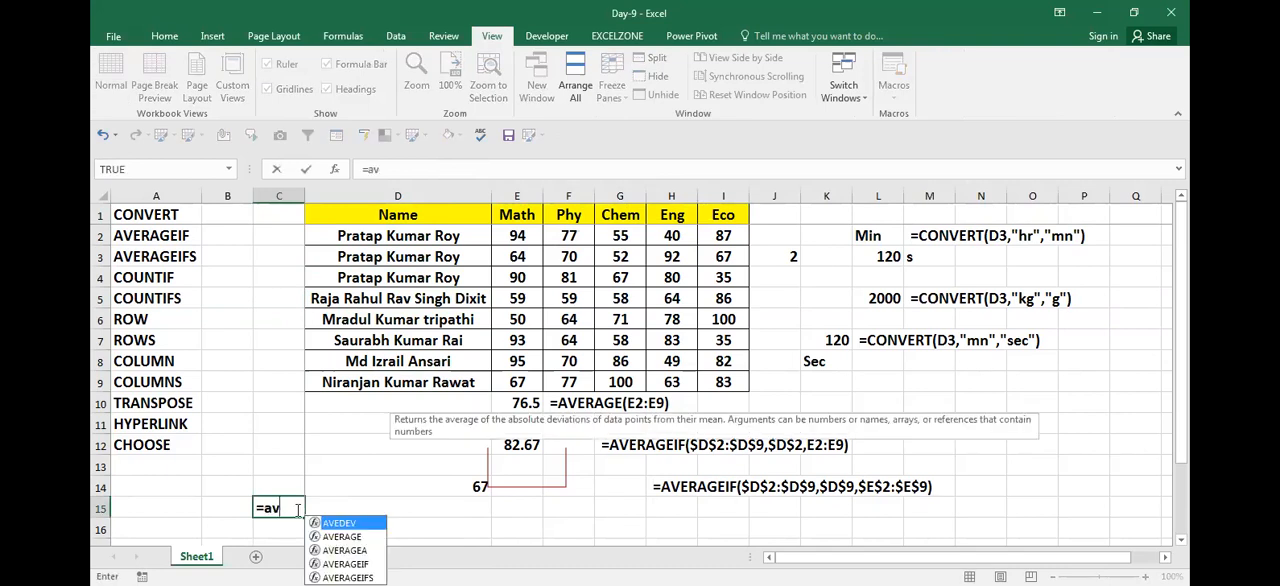
{"action": "type", "text": "e"}
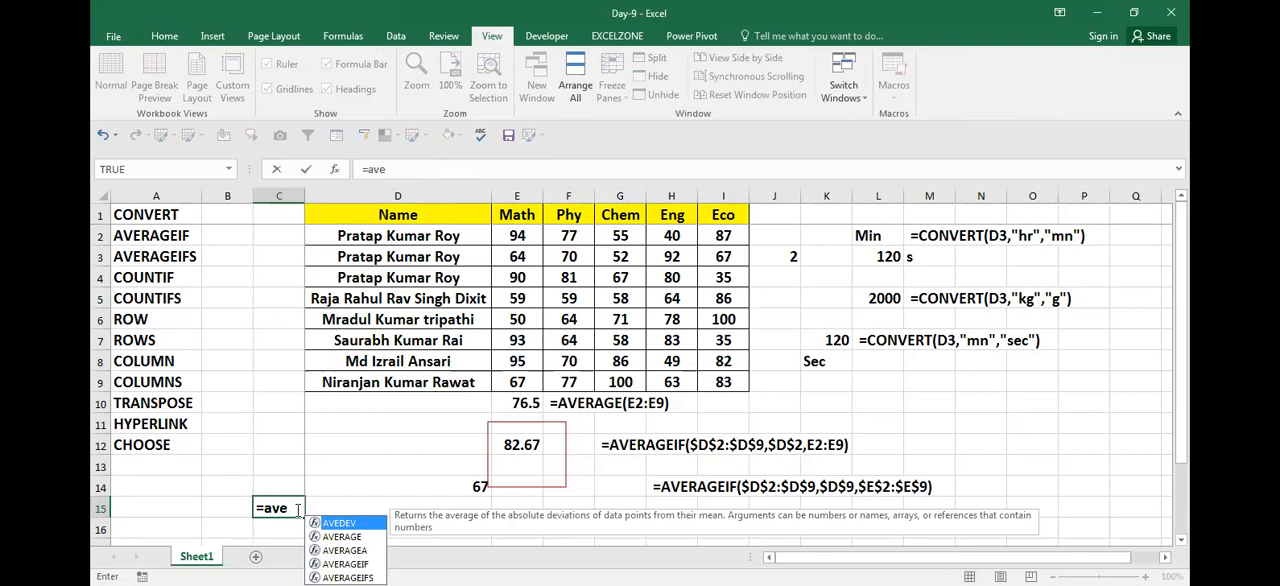
{"action": "double_click", "coordinate": [347, 577]}
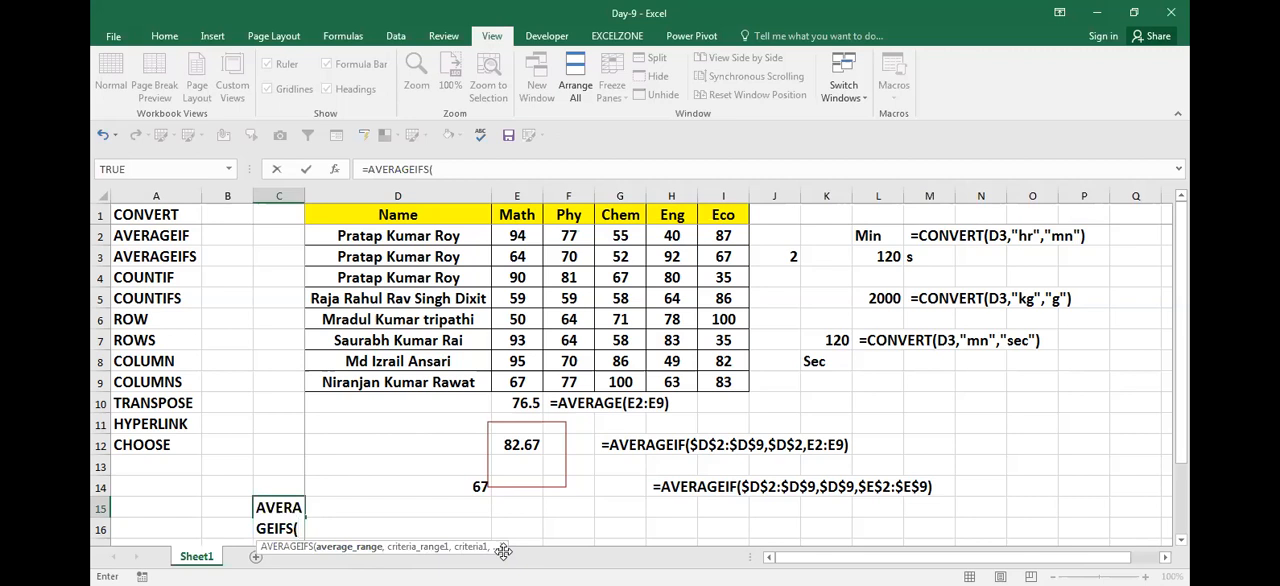
{"action": "key", "text": "Escape"}
Step: Insert four blank columns at column J, directly after the Eco marks
{"action": "key", "text": "Right"}
{"action": "key", "text": "Right"}
{"action": "key", "text": "Left"}
{"action": "key", "text": "Left"}
{"action": "key", "text": "Right"}
{"action": "key", "text": "Right"}
{"action": "key", "text": "Down"}
{"action": "key", "text": "Down"}
{"action": "key", "text": "Down"}
{"action": "key", "text": "Up"}
{"action": "key", "text": "Up"}
{"action": "key", "text": "Up"}
{"action": "key", "text": "Right"}
{"action": "key", "text": "Right"}
{"action": "key", "text": "Right"}
{"action": "key", "text": "Up"}
{"action": "key", "text": "ctrl+Up"}
{"action": "key", "text": "ctrl+Up"}
{"action": "key", "text": "Right"}
{"action": "key", "text": "Right"}
{"action": "key", "text": "Down"}
{"action": "key", "text": "Down"}
{"action": "key", "text": "Right"}
{"action": "key", "text": "Up"}
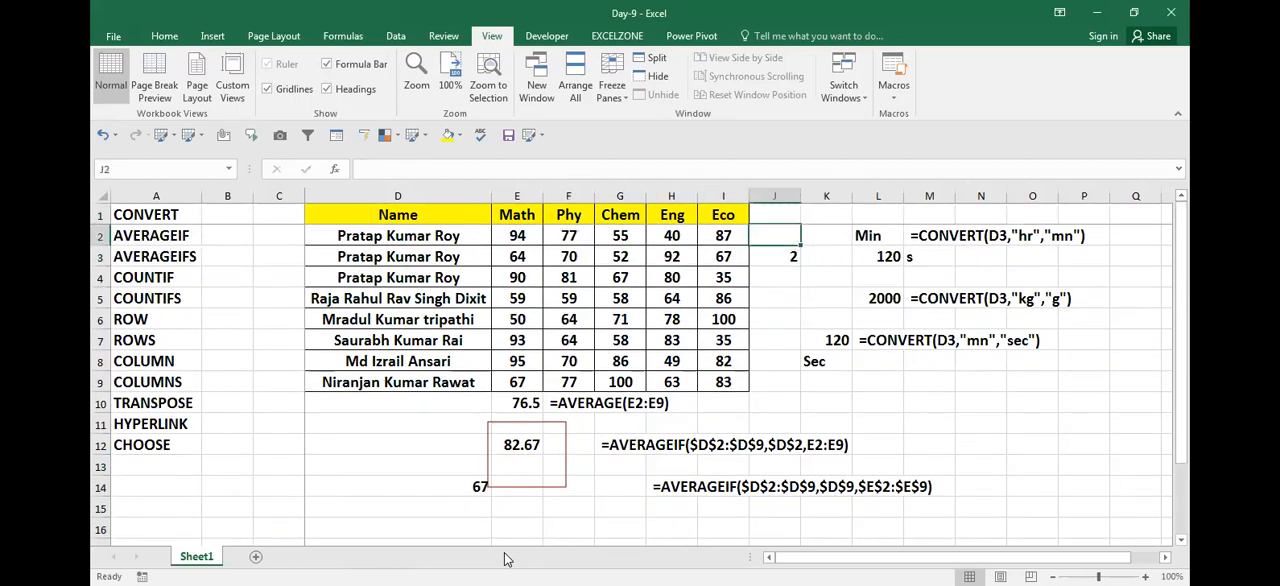
{"action": "key", "text": "ctrl+space"}
{"action": "key", "text": "ctrl+shift+plus"}
{"action": "key", "text": "ctrl+shift+plus"}
{"action": "key", "text": "ctrl+shift+plus"}
{"action": "key", "text": "ctrl+shift+plus"}
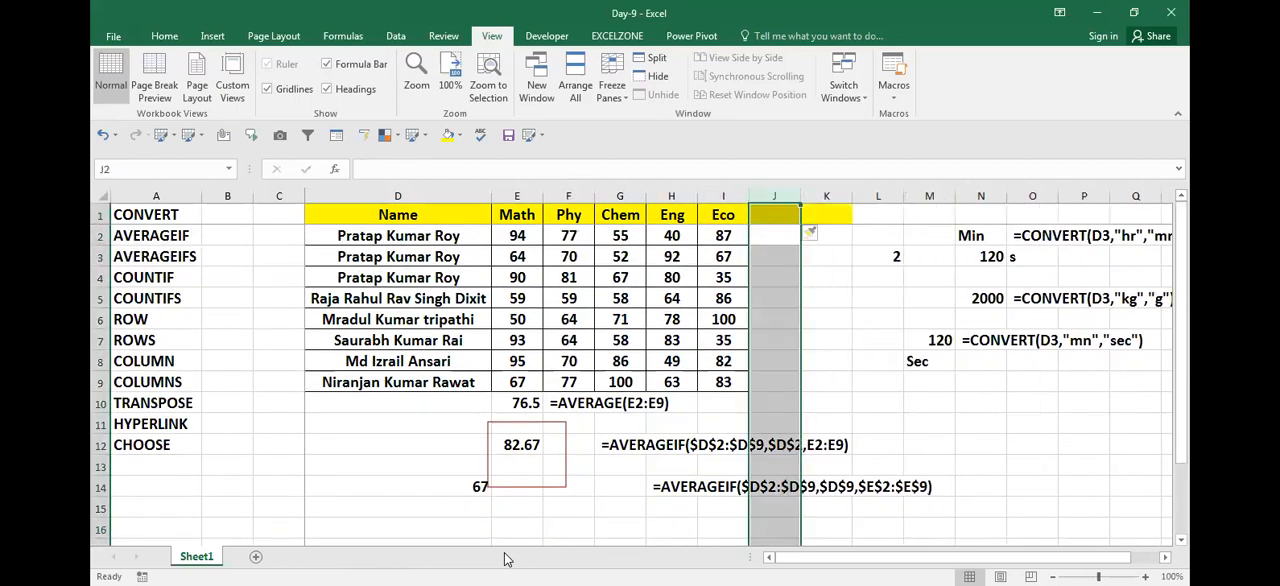
Step: Start an AVERAGEIFS formula in cell M2
{"action": "key", "text": "Right"}
{"action": "key", "text": "Right"}
{"action": "key", "text": "Right"}
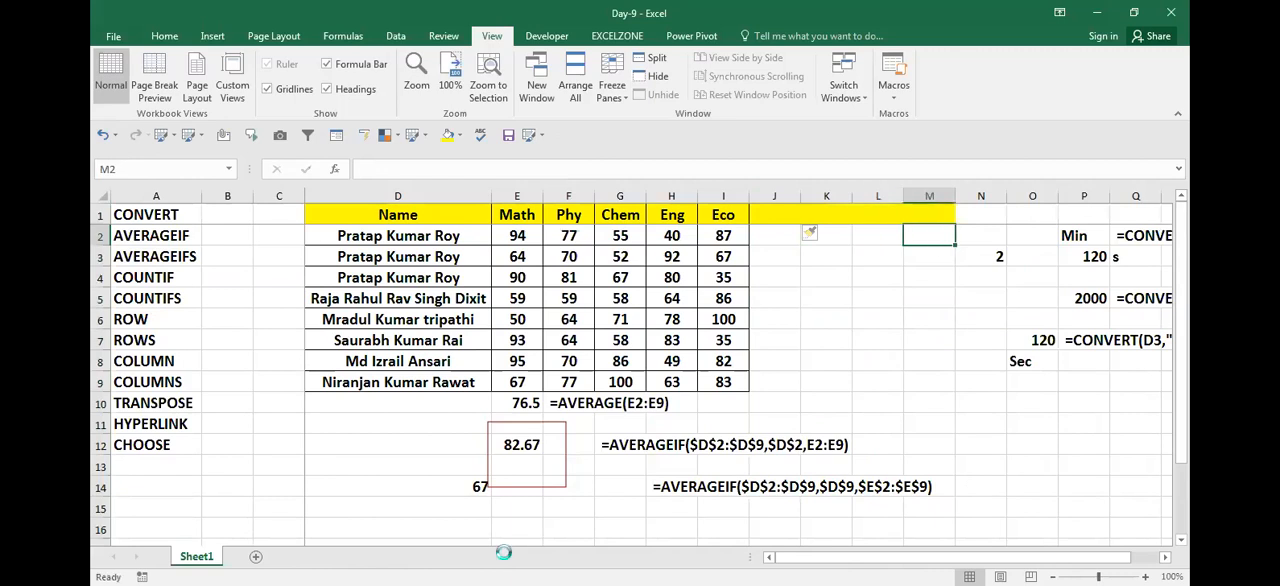
{"action": "type", "text": "="}
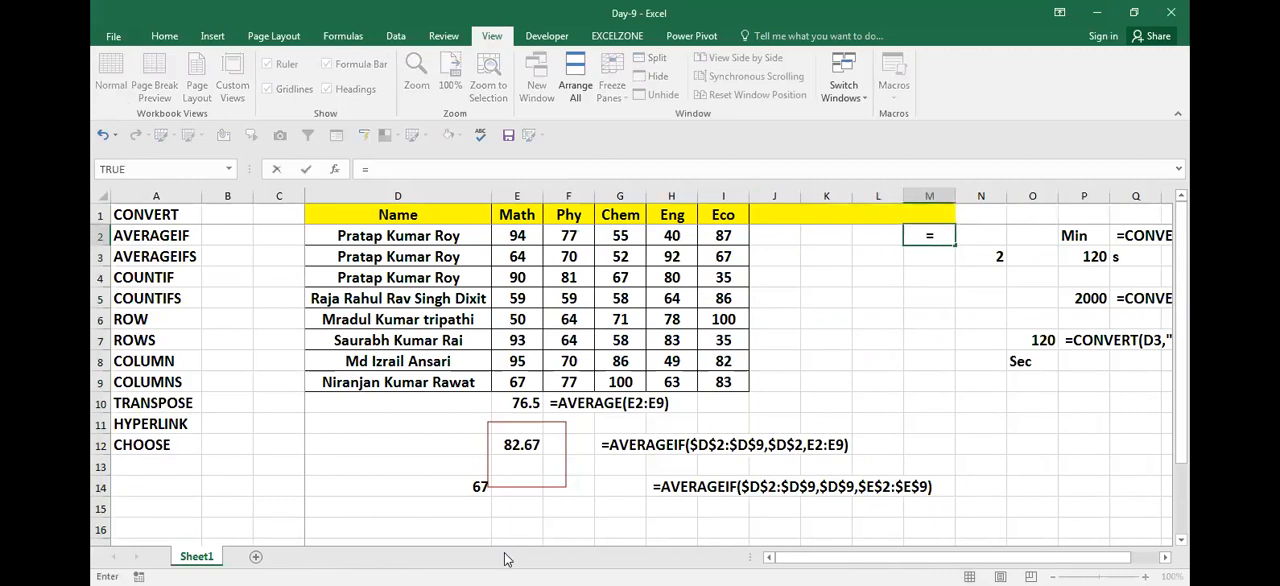
{"action": "key", "text": "Escape"}
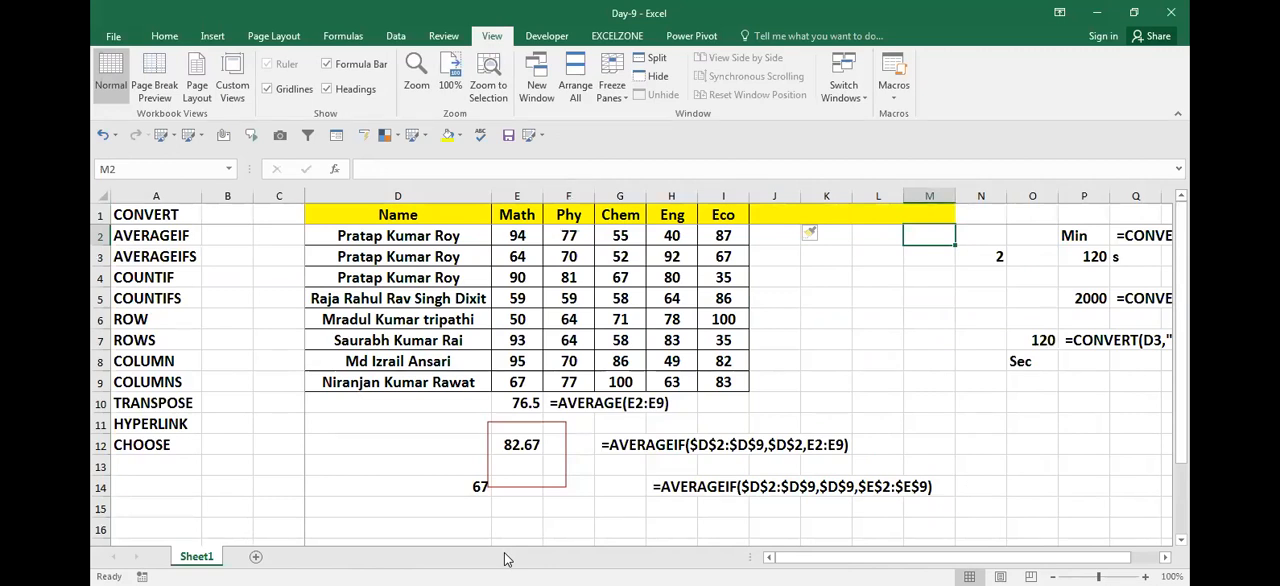
{"action": "type", "text": "="}
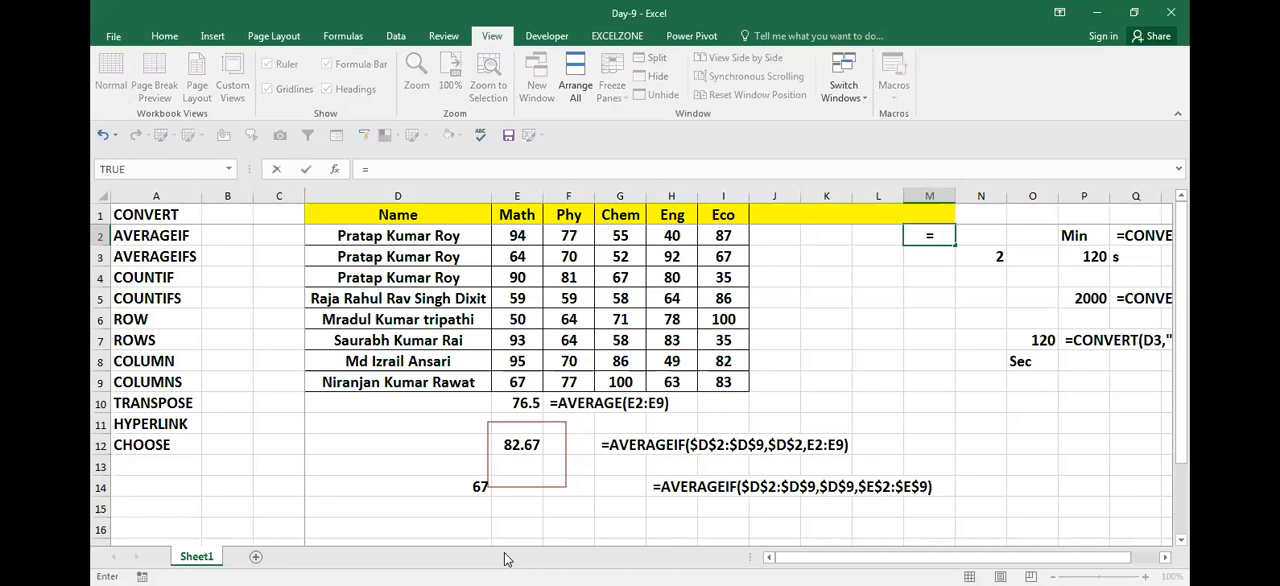
{"action": "type", "text": "ave"}
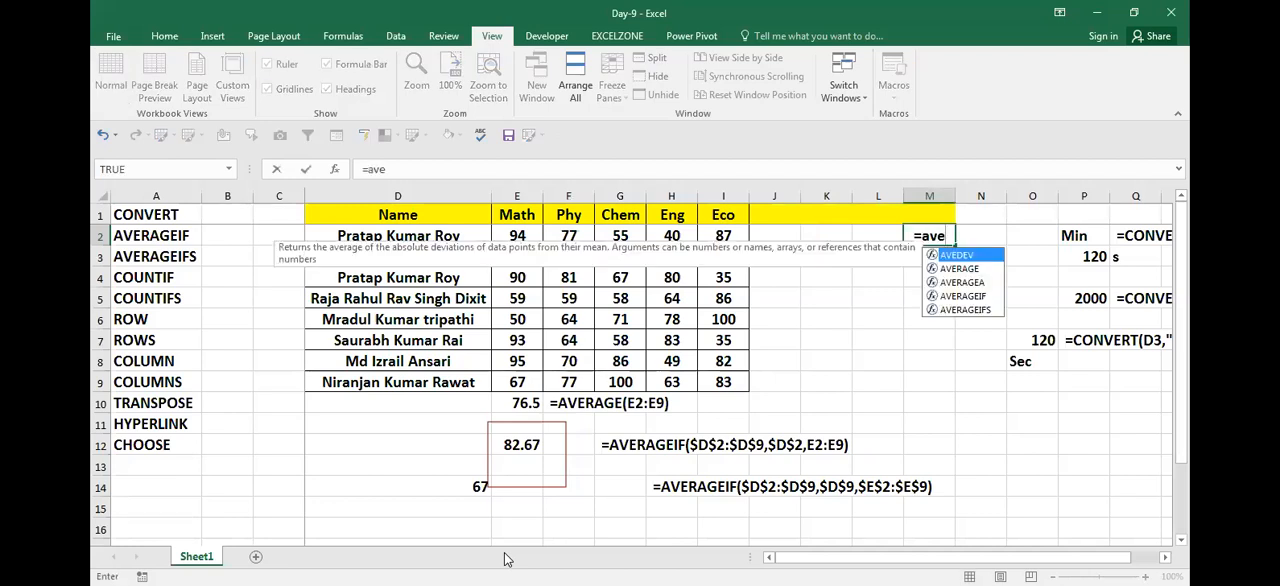
{"action": "key", "text": "Down"}
{"action": "key", "text": "Down"}
{"action": "key", "text": "Down"}
{"action": "key", "text": "Down"}
{"action": "key", "text": "Tab"}
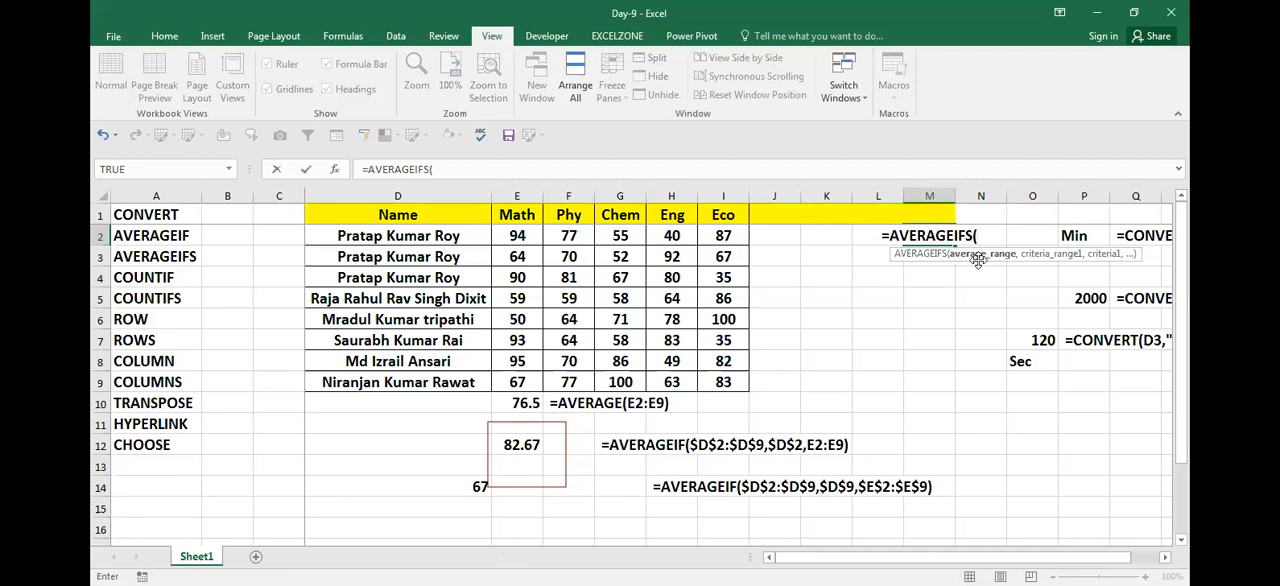
Step: Set the average range of the AVERAGEIFS formula to the Math marks as the absolute range $E$2:$E$9
{"action": "left_click", "coordinate": [522, 235]}
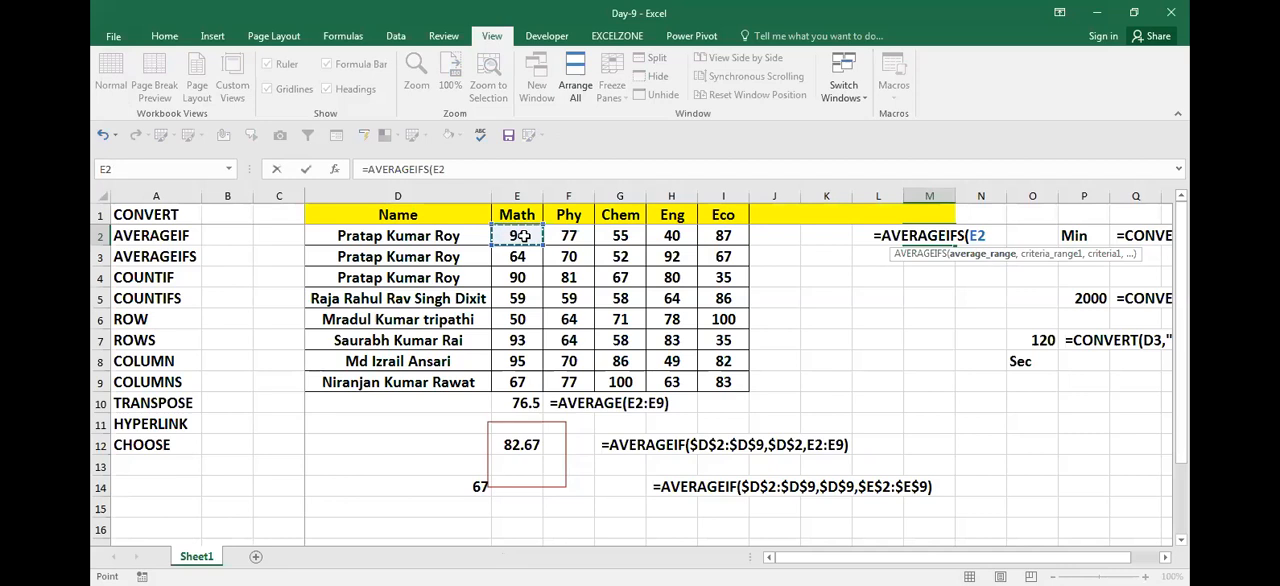
{"action": "key", "text": "ctrl+shift+Down"}
{"action": "key", "text": "F4"}
{"action": "type", "text": ","}
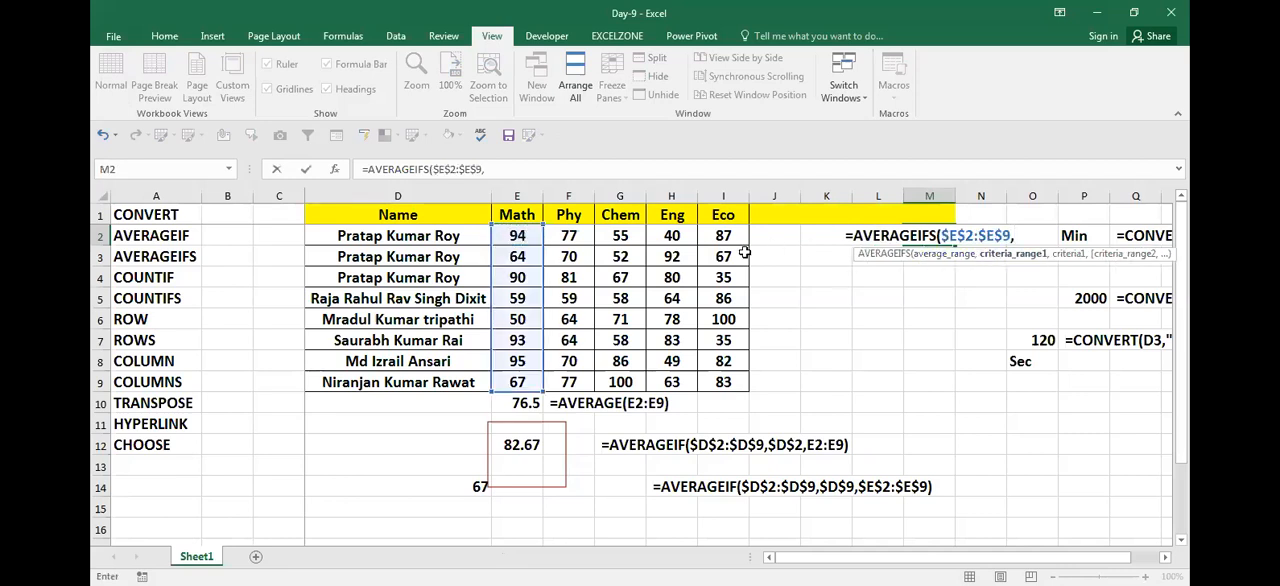
Step: Add the first condition to the formula, with name range $D$2:$D$9 and criterion $D$2 as absolute references
{"action": "left_click", "coordinate": [438, 236]}
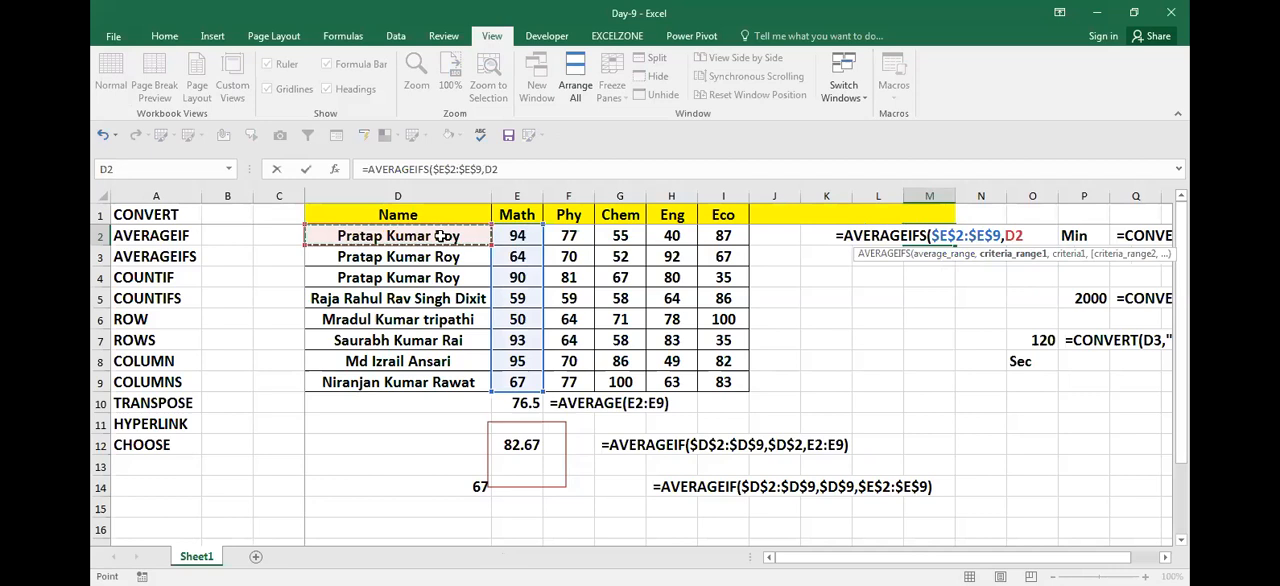
{"action": "key", "text": "ctrl+shift+Down"}
{"action": "key", "text": "F4"}
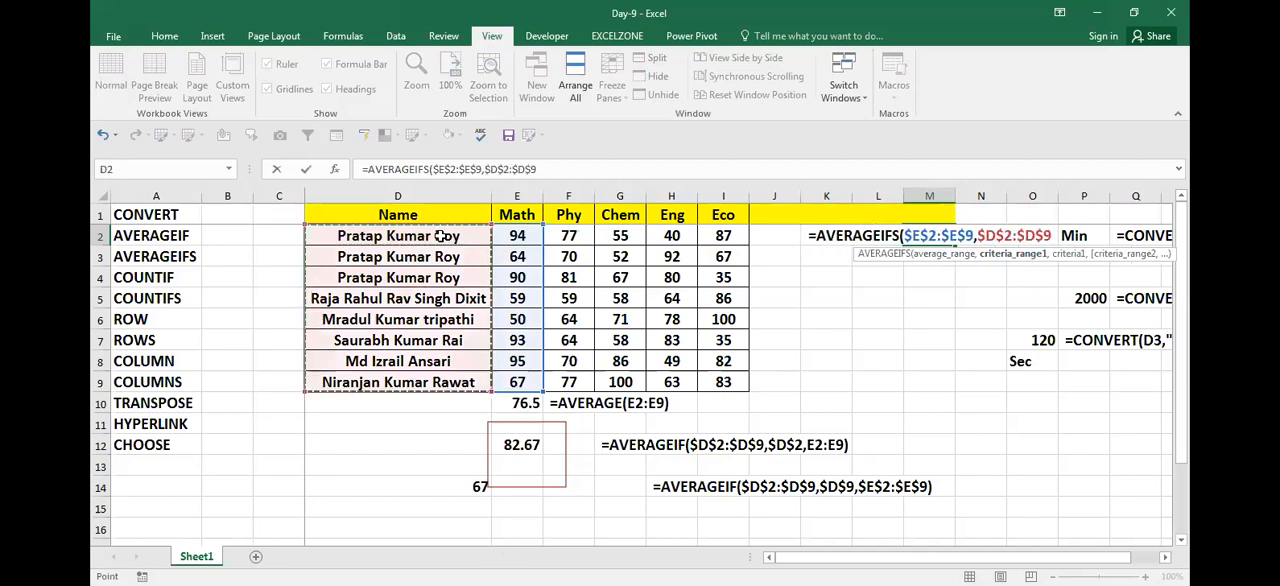
{"action": "type", "text": ","}
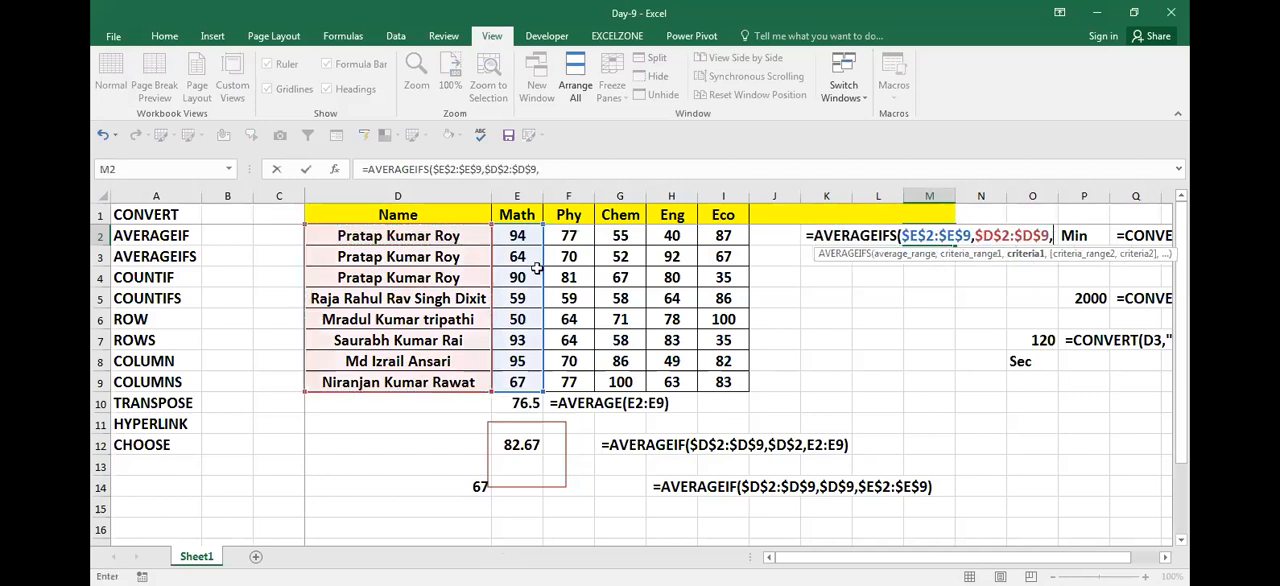
{"action": "left_click", "coordinate": [455, 236]}
{"action": "key", "text": "F4"}
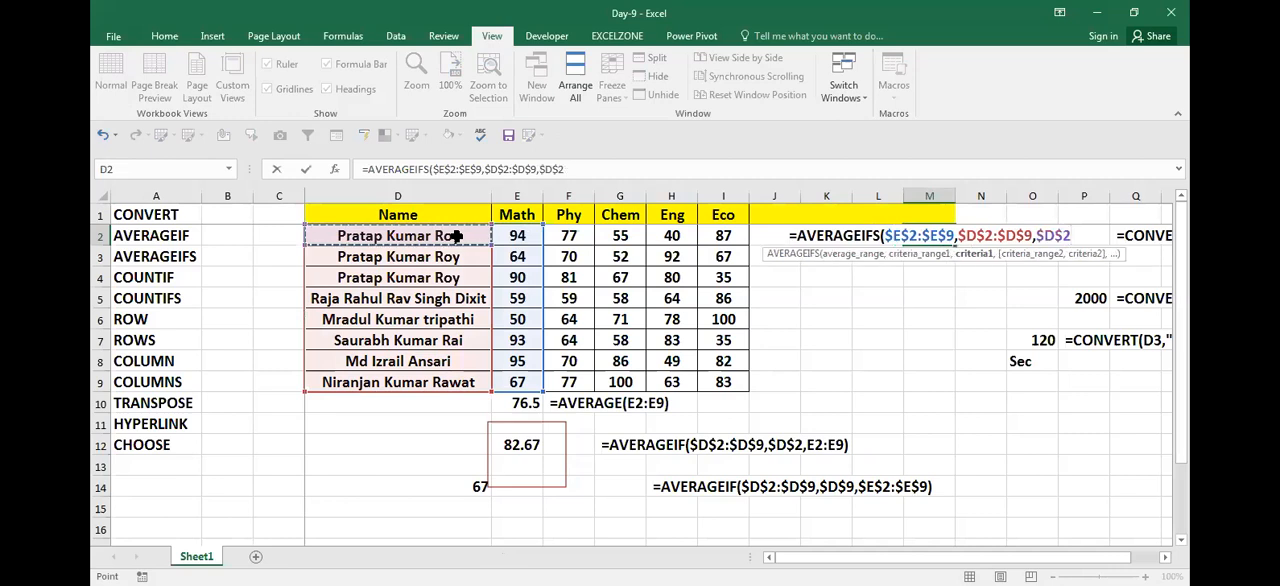
{"action": "type", "text": ","}
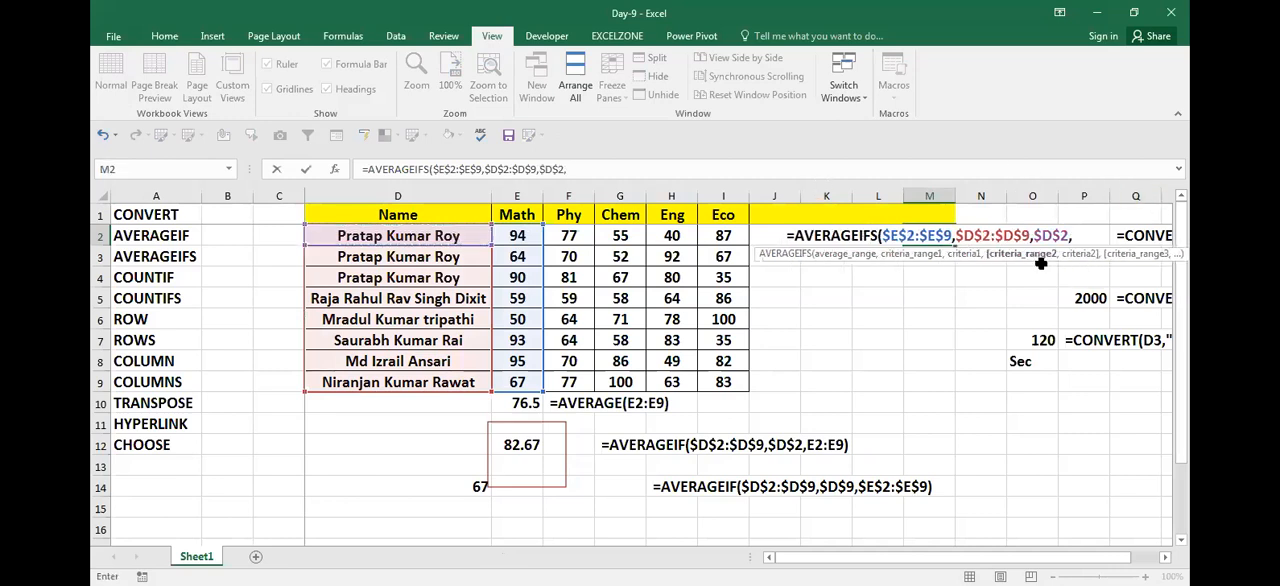
Step: Add a second condition requiring Math marks in $E$2:$E$9 to be ">70" and complete the AVERAGEIFS formula
{"action": "left_click", "coordinate": [517, 237]}
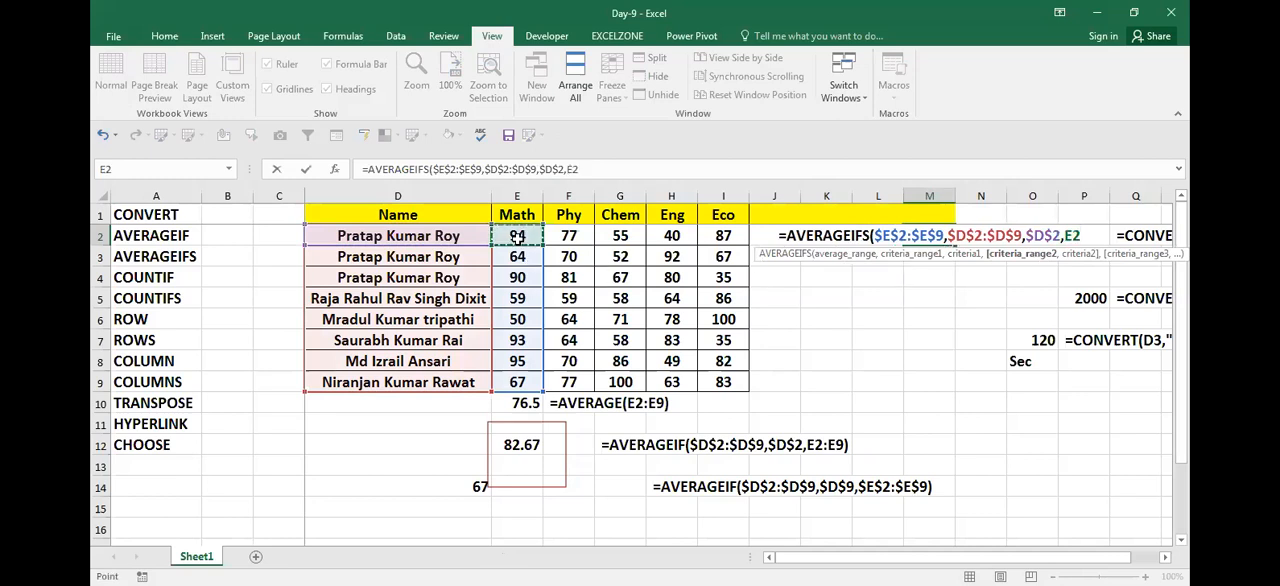
{"action": "key", "text": "ctrl+shift+Down"}
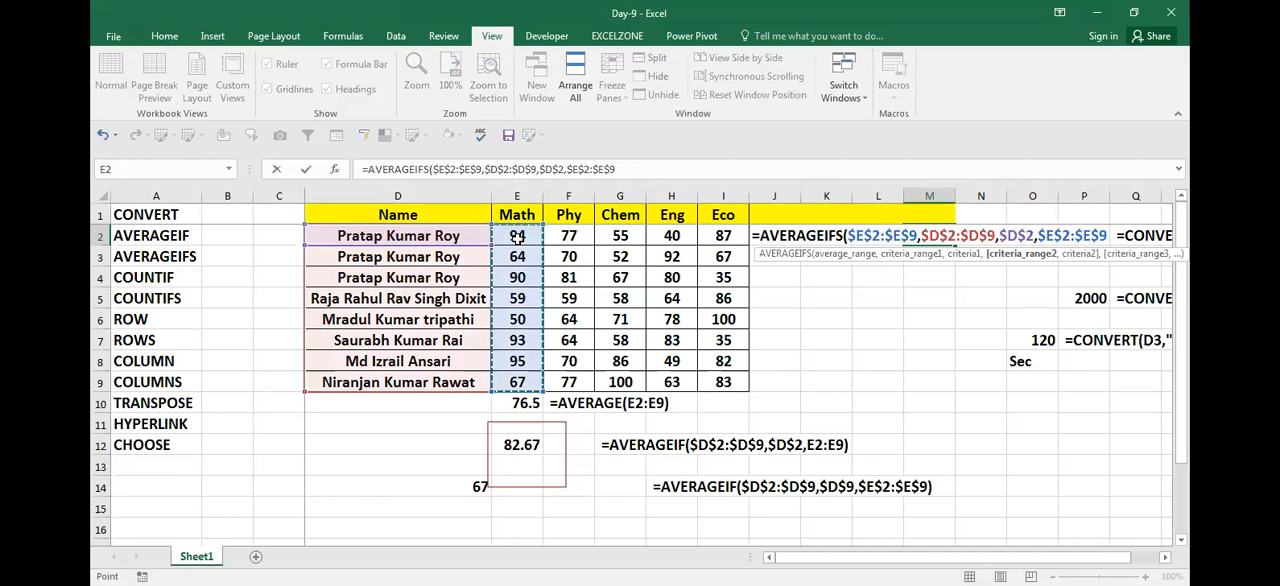
{"action": "key", "text": "F4"}
{"action": "type", "text": ",\">"}
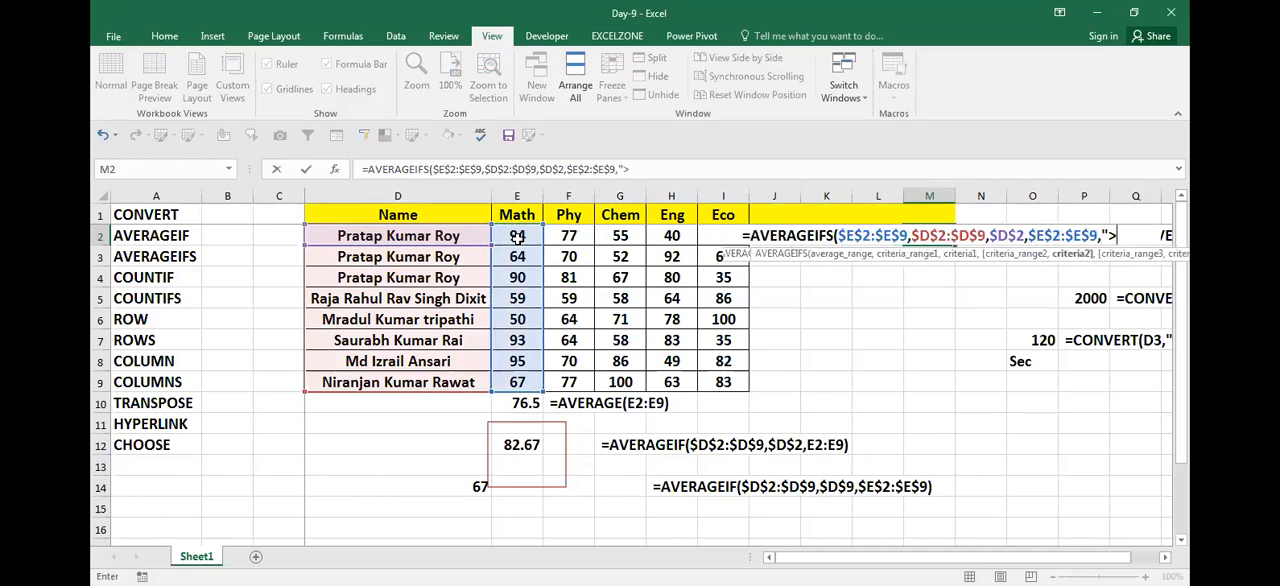
{"action": "type", "text": "70\")"}
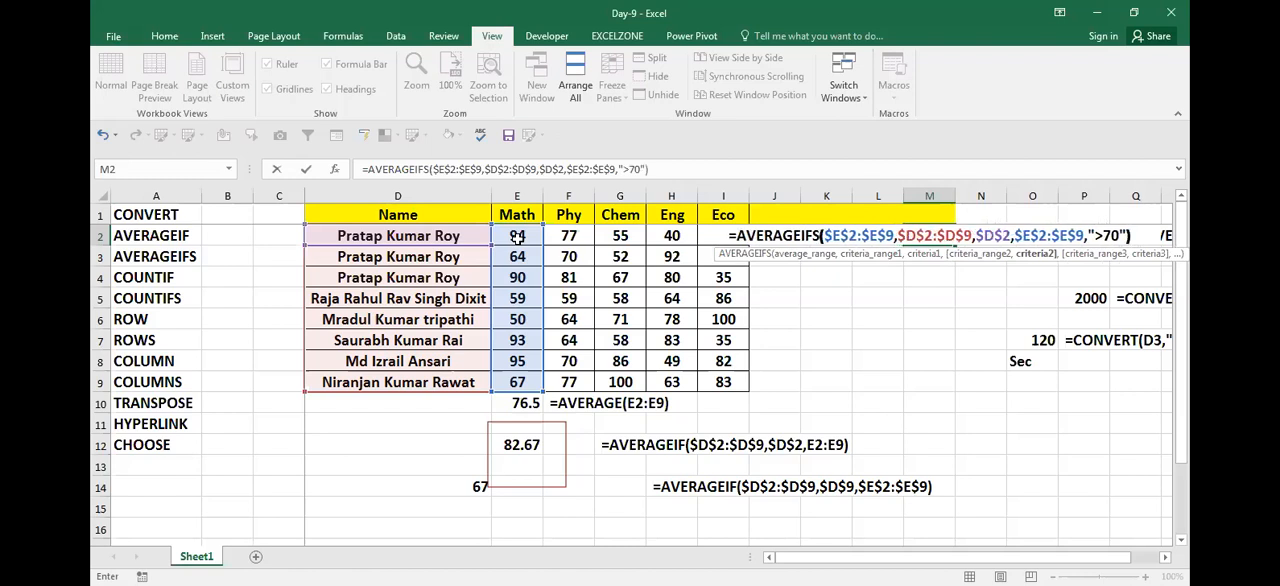
{"action": "key", "text": "Return"}
Step: Copy the full AVERAGEIFS formula text from M2 and paste it as visible text in cell M5
{"action": "key", "text": "Up"}
{"action": "key", "text": "F2"}
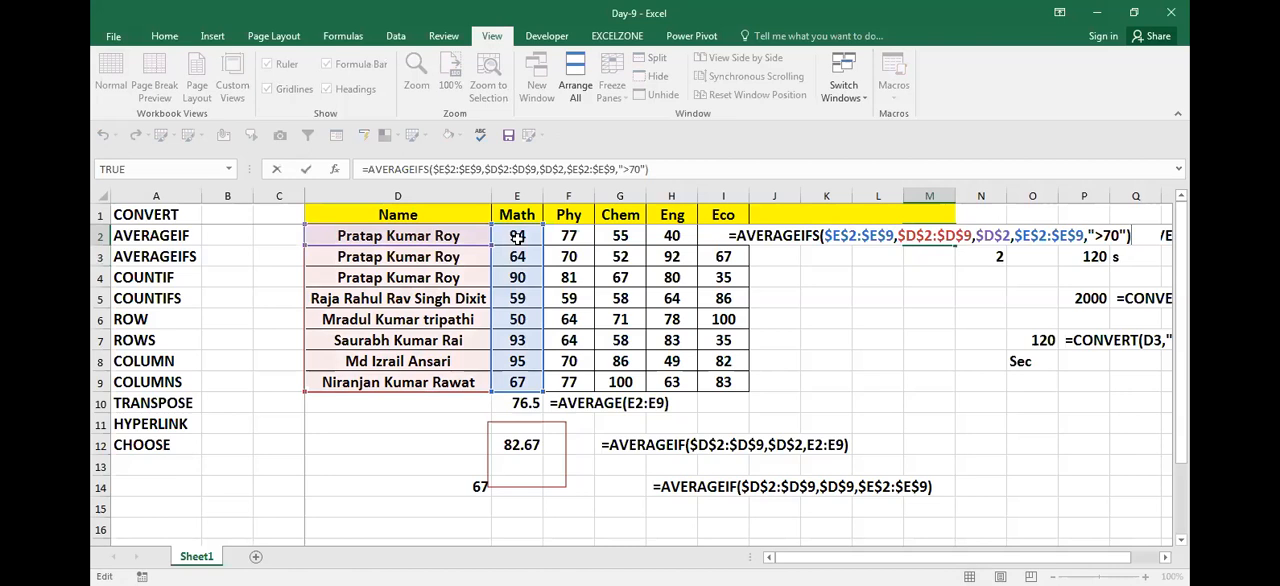
{"action": "key", "text": "shift+Home"}
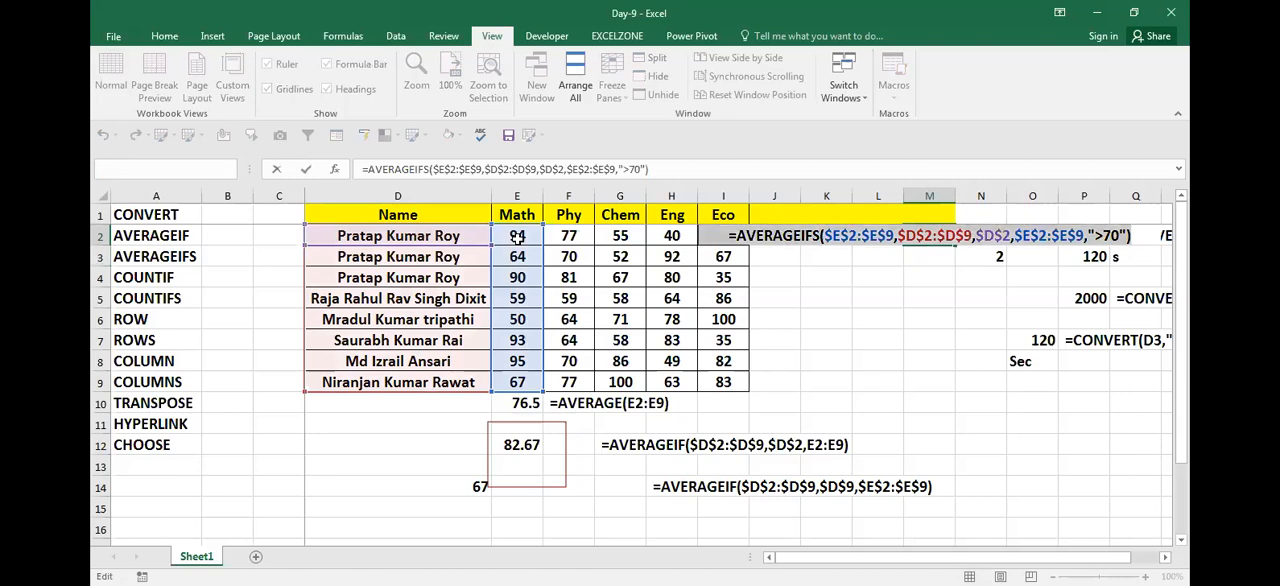
{"action": "key", "text": "Return"}
{"action": "key", "text": "Return"}
{"action": "key", "text": "Return"}
{"action": "key", "text": "ctrl+v"}
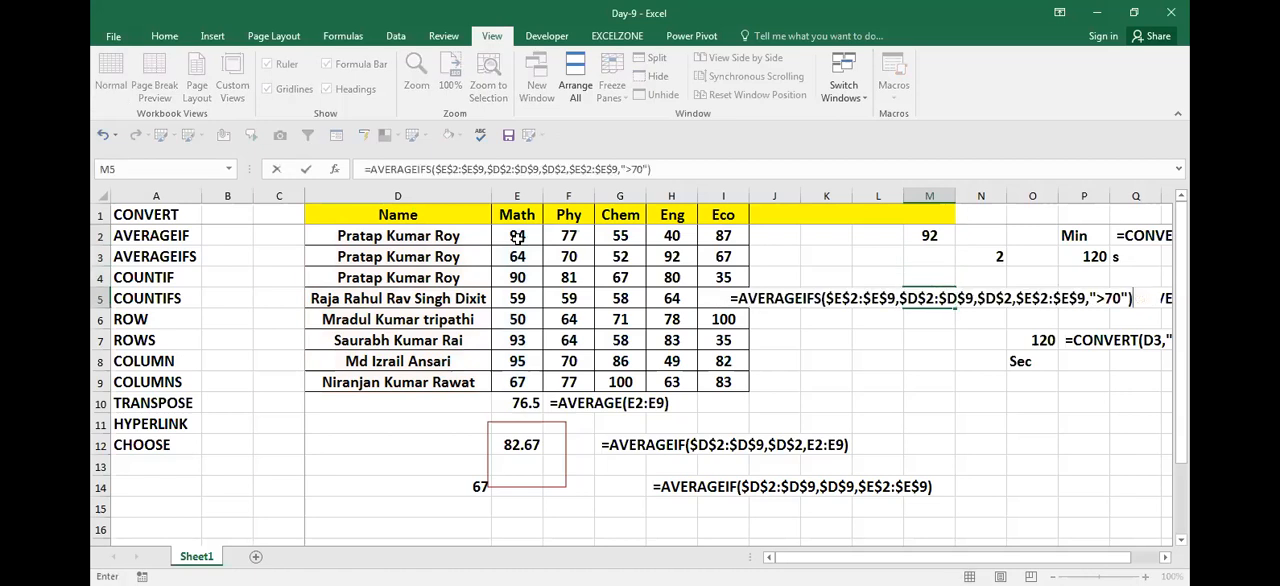
{"action": "key", "text": "Return"}
Step: Compare the AVERAGEIFS result in cell M2 with the AVERAGEIF result in cell E12
{"action": "key", "text": "Up"}
{"action": "key", "text": "Up"}
{"action": "key", "text": "Up"}
{"action": "key", "text": "Up"}
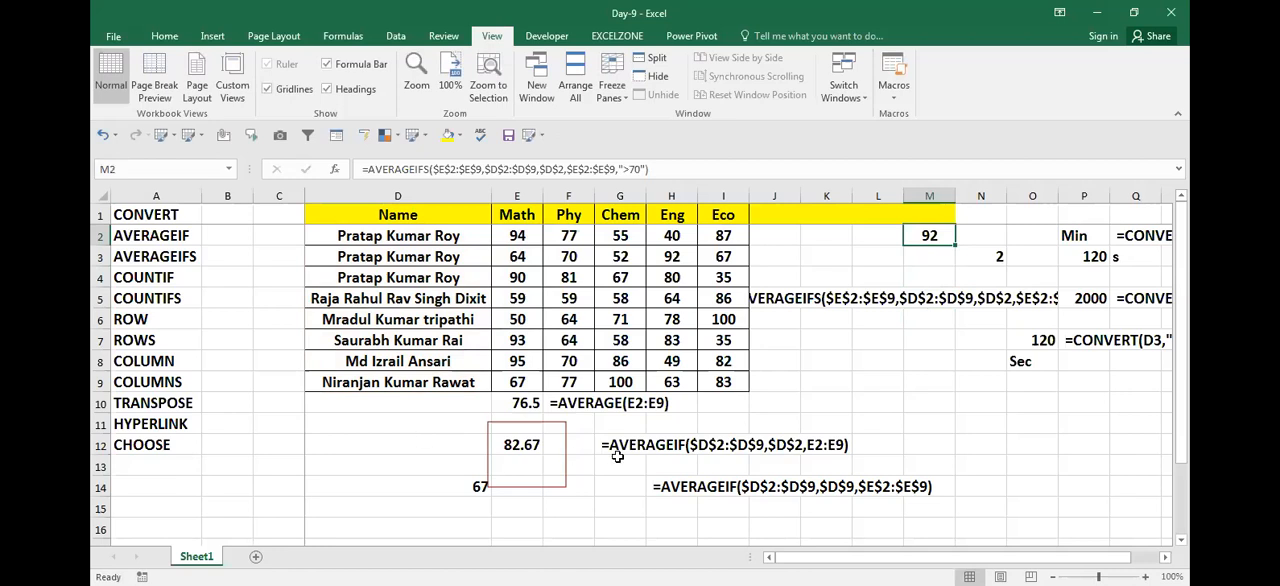
{"action": "left_click", "coordinate": [529, 446]}
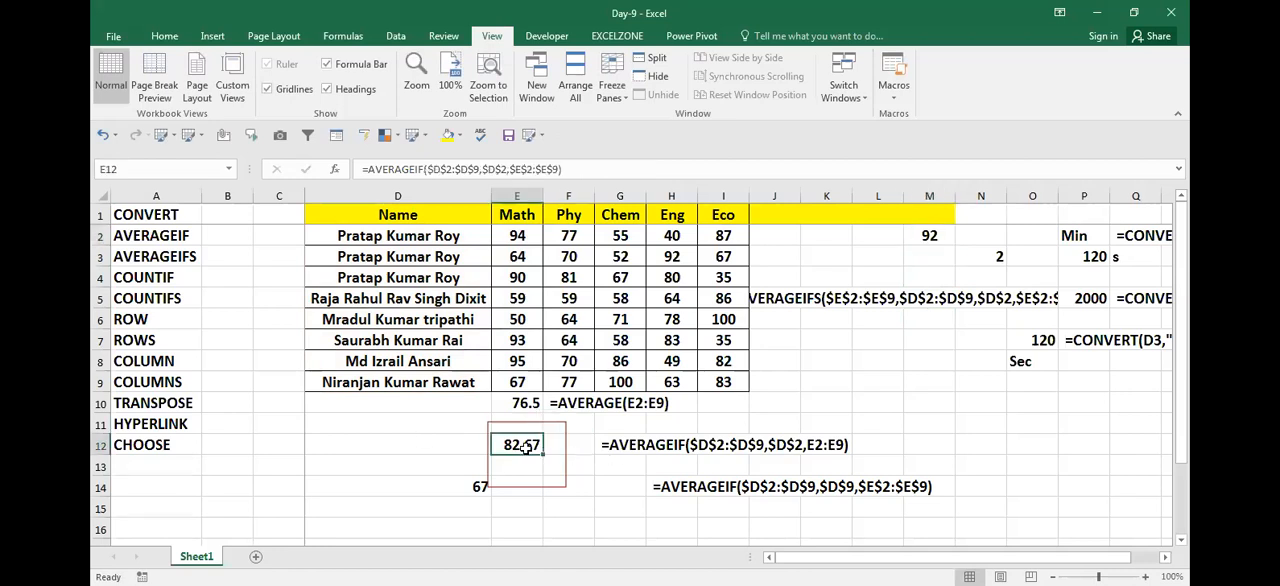
{"action": "left_click", "coordinate": [928, 236]}
{"action": "left_click", "coordinate": [517, 442]}
{"action": "left_click", "coordinate": [929, 235]}
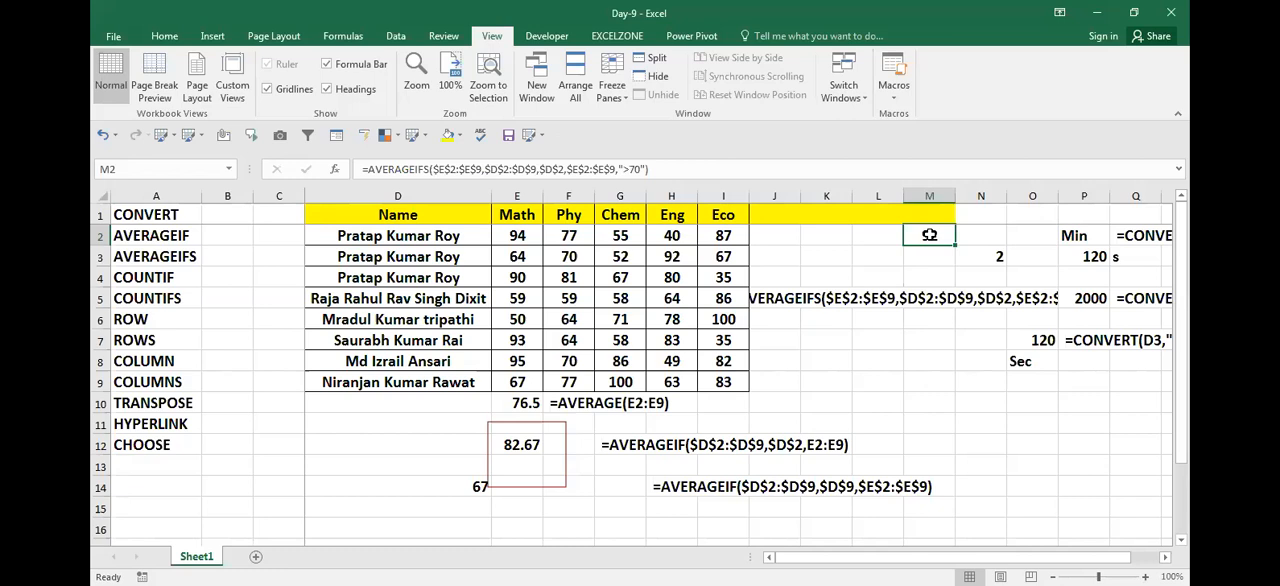
{"action": "key", "text": "Left"}
{"action": "key", "text": "Left"}
{"action": "key", "text": "Right"}
{"action": "key", "text": "Right"}
{"action": "key", "text": "Down"}
{"action": "key", "text": "Down"}
{"action": "key", "text": "Down"}
{"action": "key", "text": "Down"}
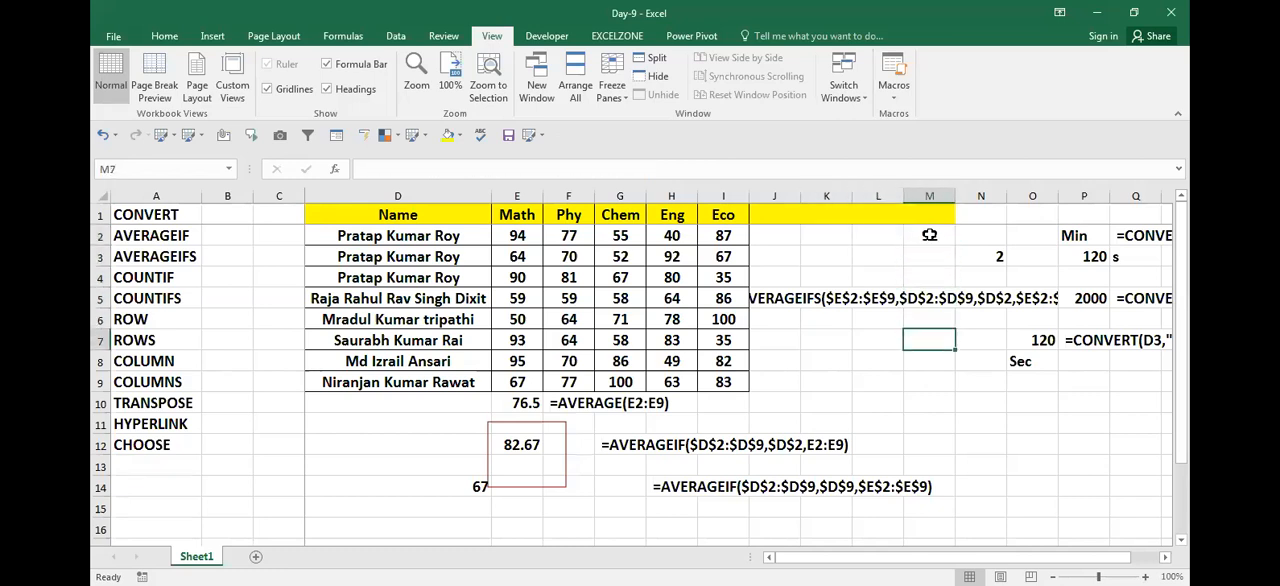
{"action": "key", "text": "Left"}
{"action": "key", "text": "Left"}
{"action": "key", "text": "Left"}
{"action": "key", "text": "Left"}
{"action": "key", "text": "Up"}
{"action": "key", "text": "Up"}
{"action": "key", "text": "Left"}
{"action": "key", "text": "Left"}
{"action": "key", "text": "Left"}
{"action": "key", "text": "Up"}
{"action": "key", "text": "Left"}
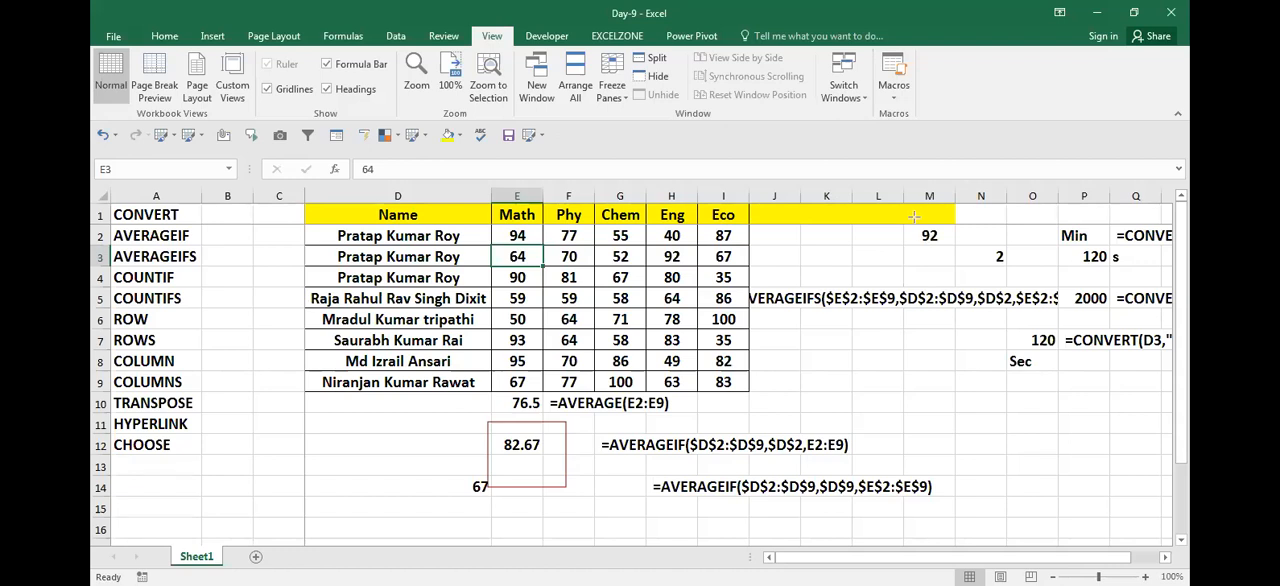
Step: Circle the AVERAGEIFS result in M2 and set the Math mark in cell E3 to 71
{"action": "left_click_drag", "start_coordinate": [925, 258], "coordinate": [940, 255]}
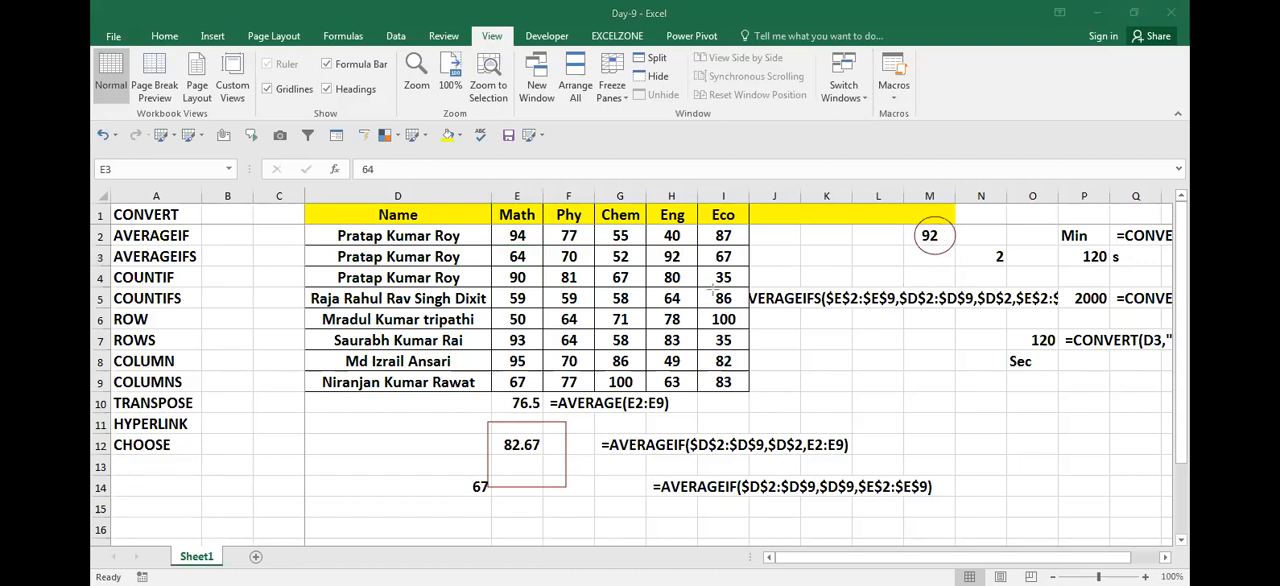
{"action": "left_click", "coordinate": [520, 255]}
{"action": "type", "text": "71"}
{"action": "key", "text": "Return"}
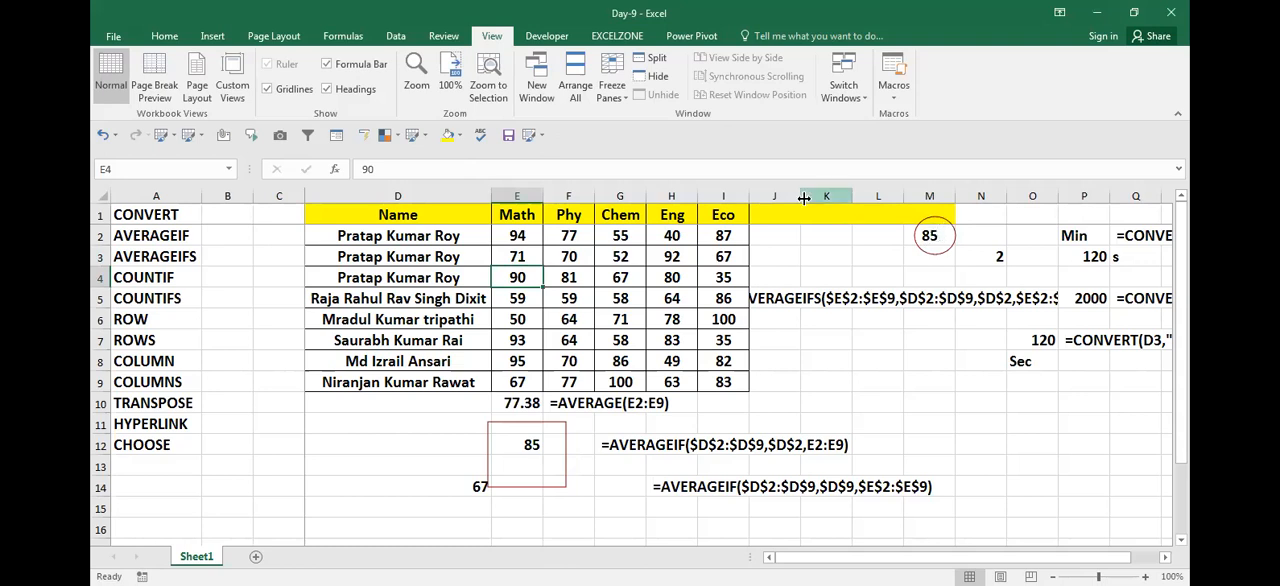
{"action": "key", "text": "alt+Tab"}
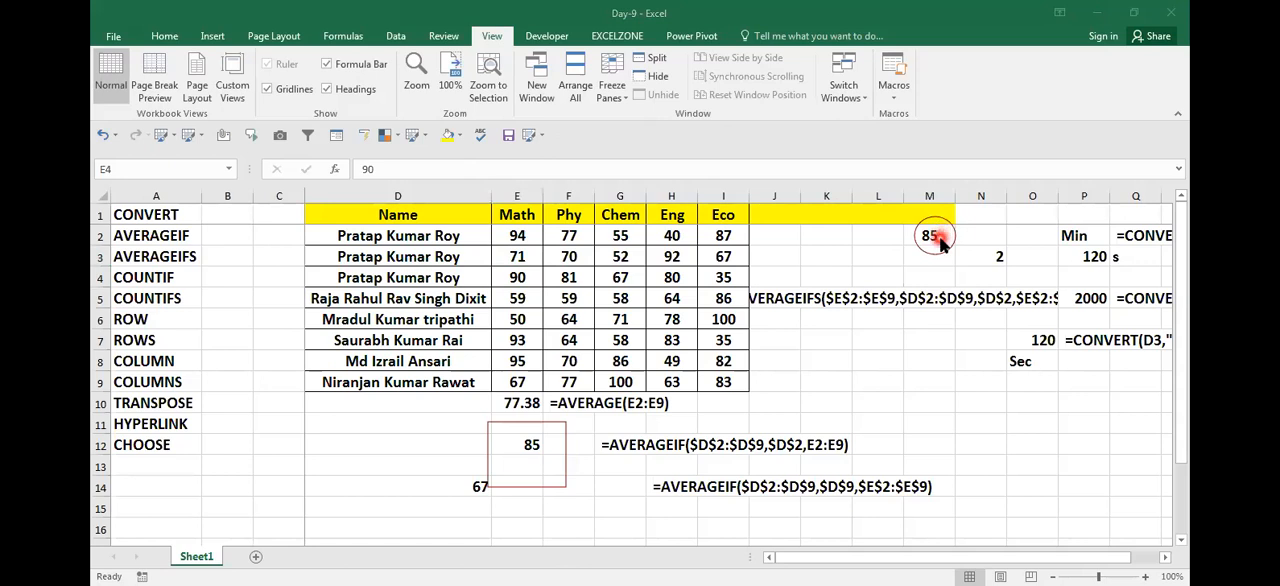
{"action": "key", "text": "F2"}
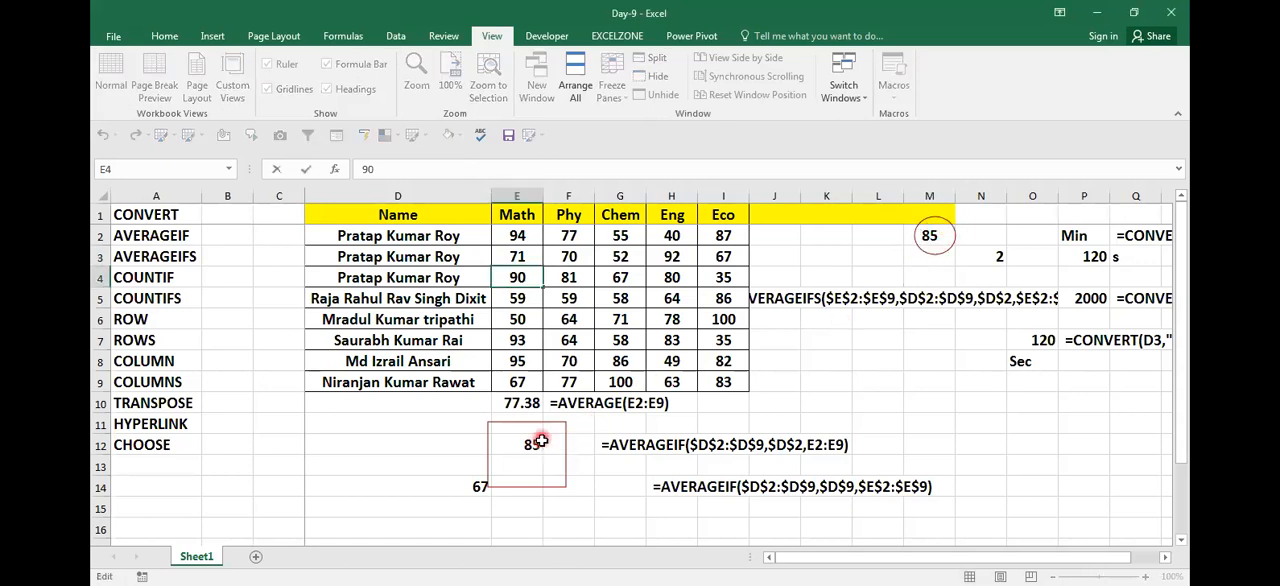
{"action": "left_click", "coordinate": [893, 367]}
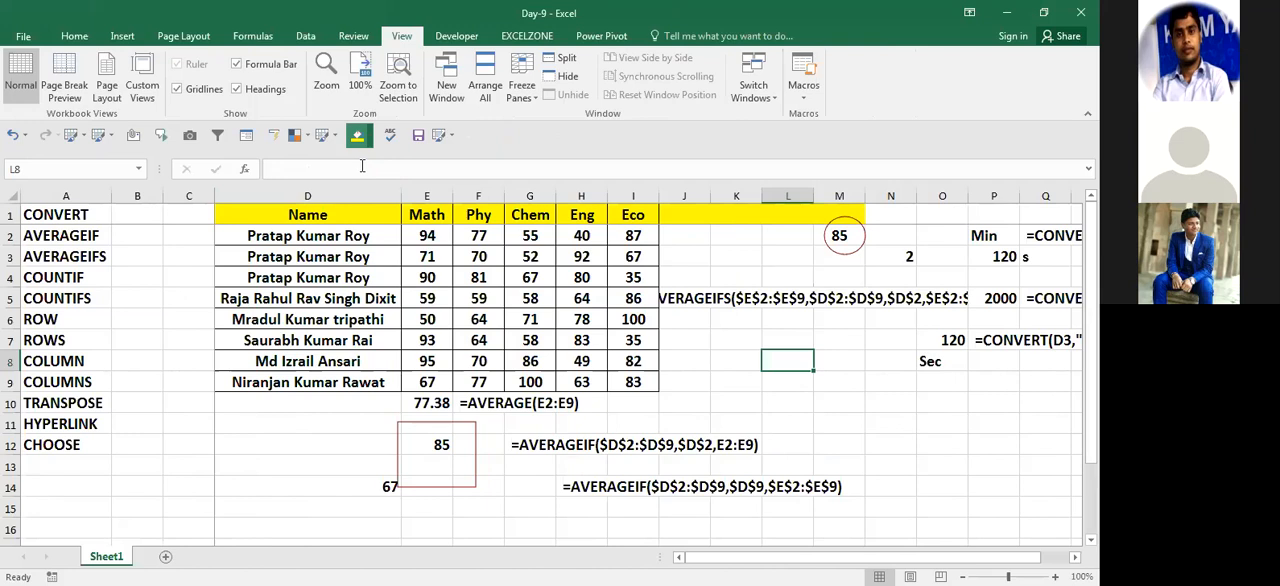
Step: Begin a COUNTIF formula in cell C15 below the marks table
{"action": "left_click", "coordinate": [290, 448]}
{"action": "left_click", "coordinate": [251, 505]}
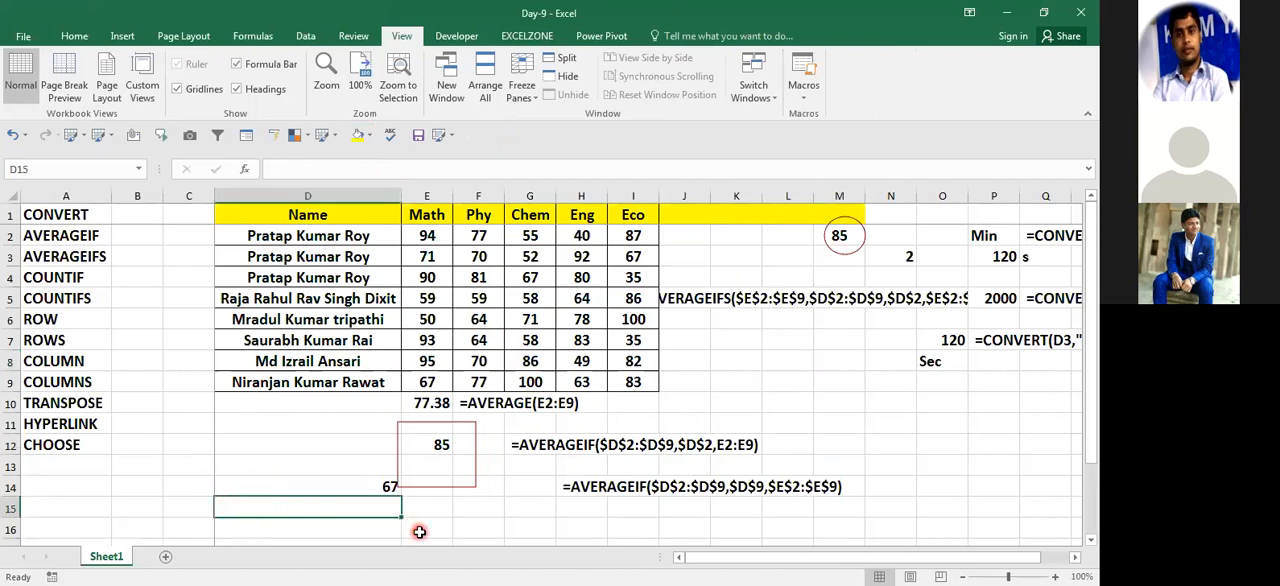
{"action": "key", "text": "Left"}
{"action": "key", "text": "Down"}
{"action": "key", "text": "Up"}
{"action": "key", "text": "Left"}
{"action": "key", "text": "Right"}
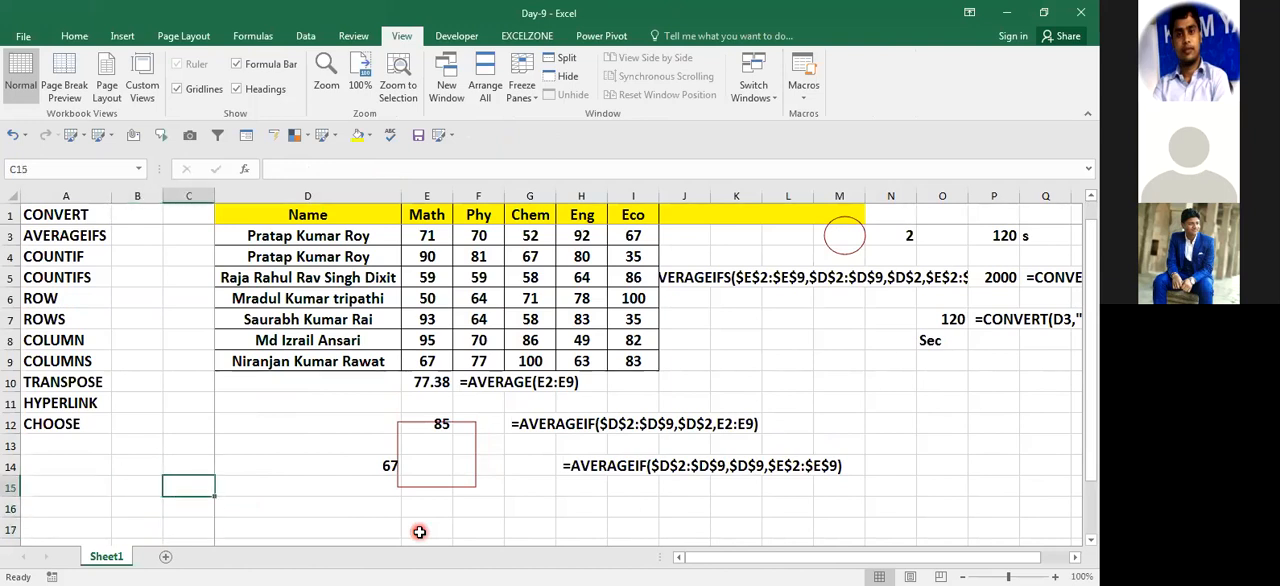
{"action": "type", "text": "="}
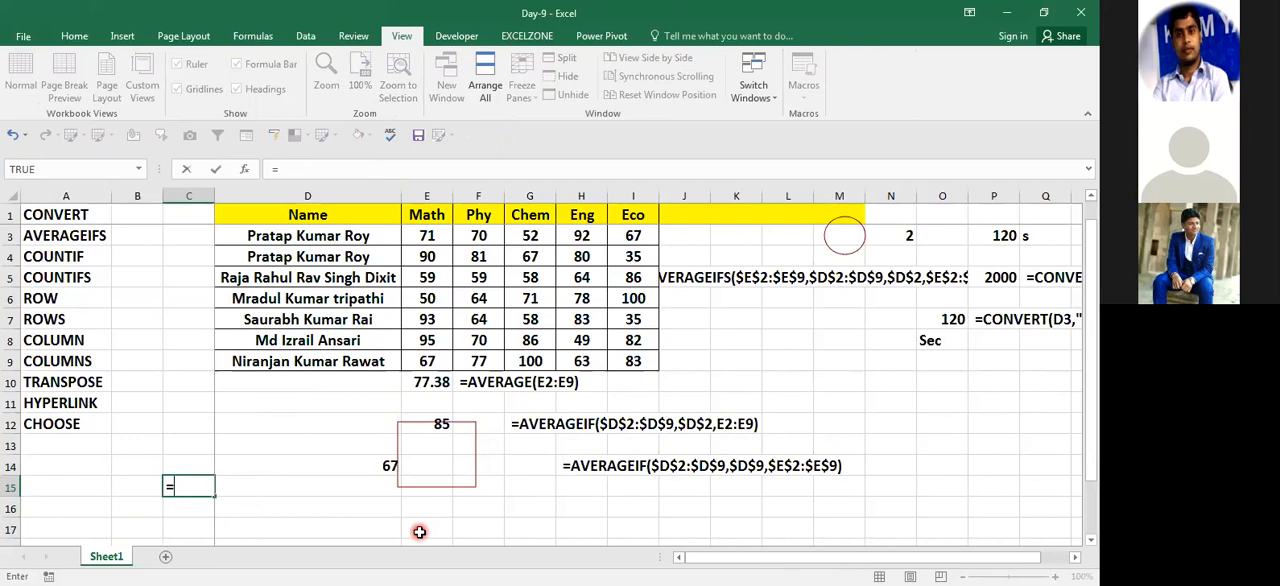
{"action": "type", "text": "COUNTIF("}
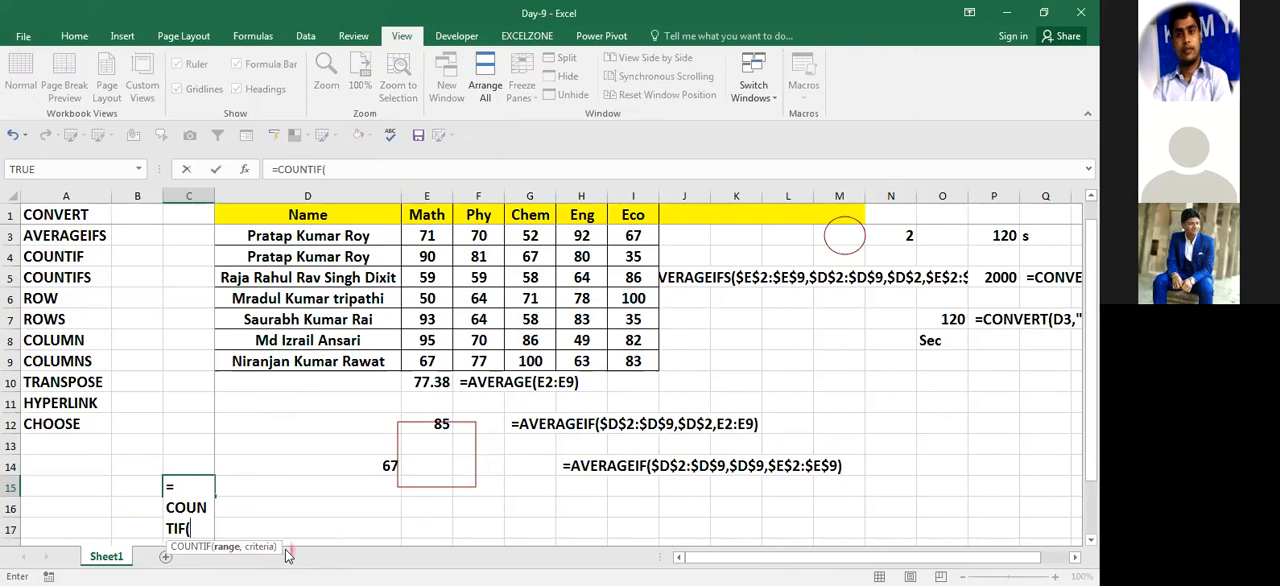
Step: Set the COUNTIF range to $D$2:$D$9 and its criterion to $D$2, and complete the formula
{"action": "left_click", "coordinate": [306, 293]}
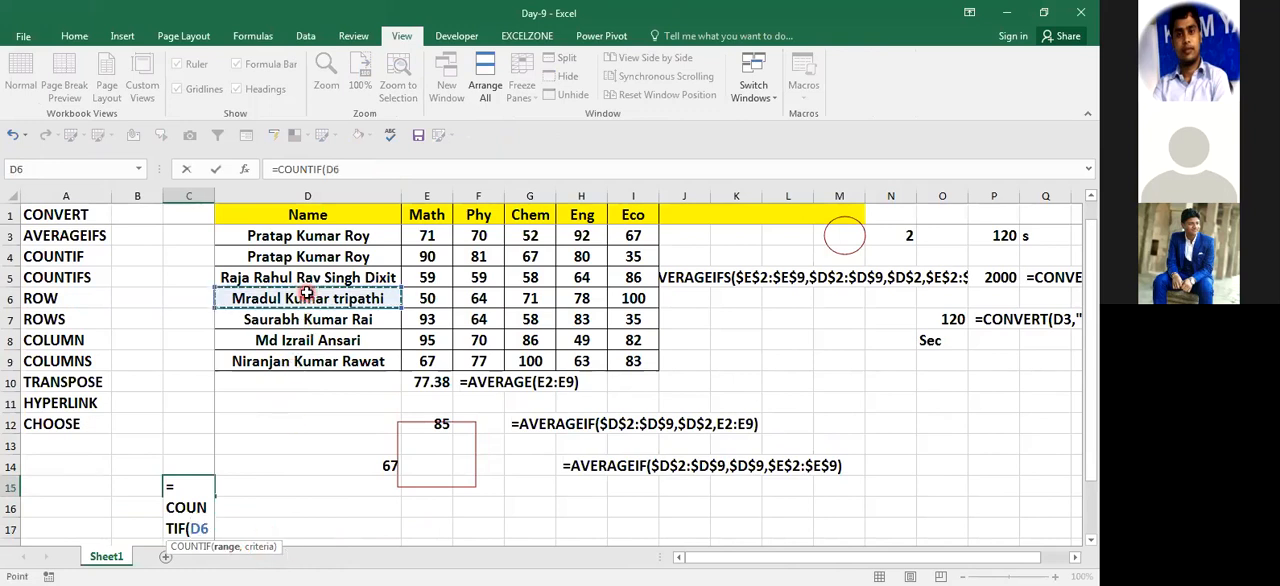
{"action": "key", "text": "Up"}
{"action": "key", "text": "Up"}
{"action": "key", "text": "Up"}
{"action": "key", "text": "Up"}
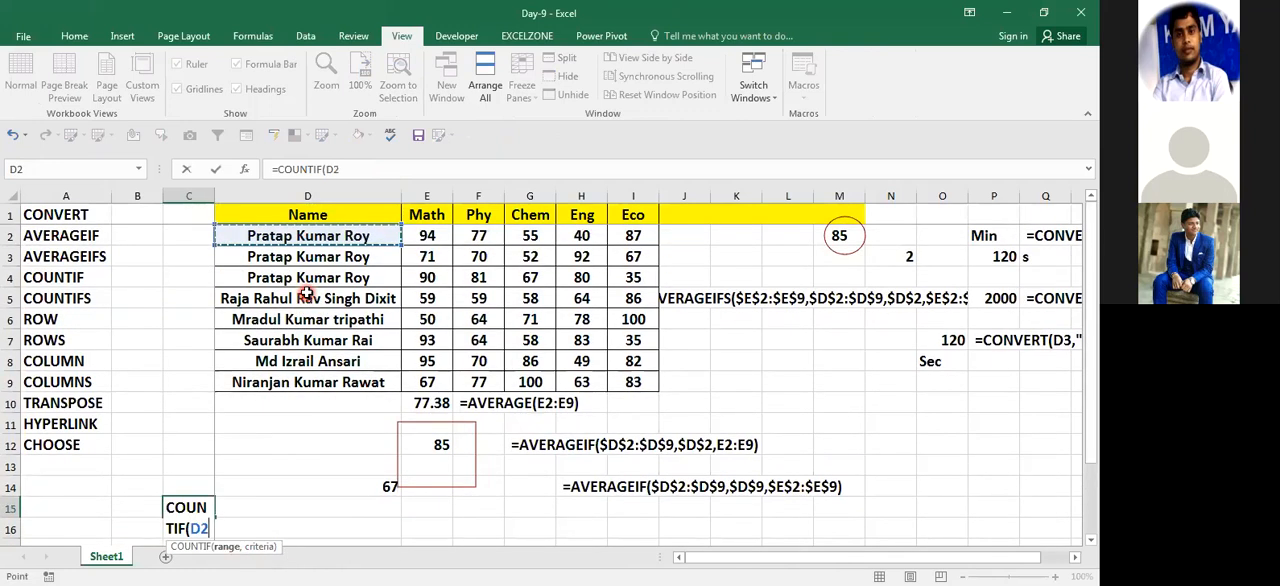
{"action": "key", "text": "ctrl+shift+Down"}
{"action": "key", "text": "F4"}
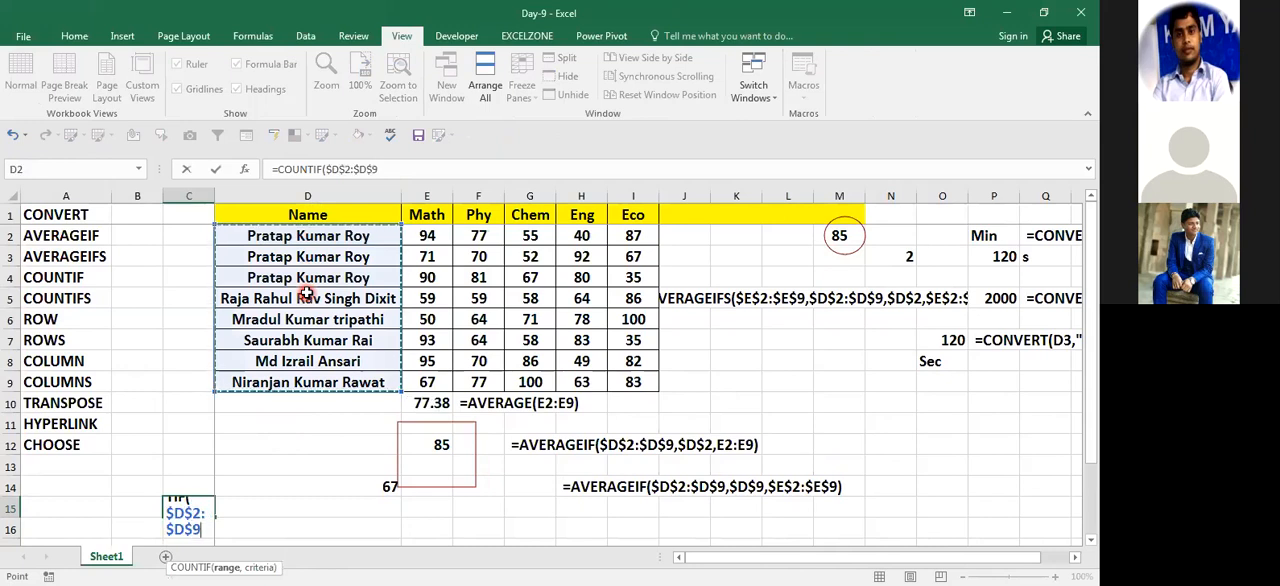
{"action": "type", "text": ","}
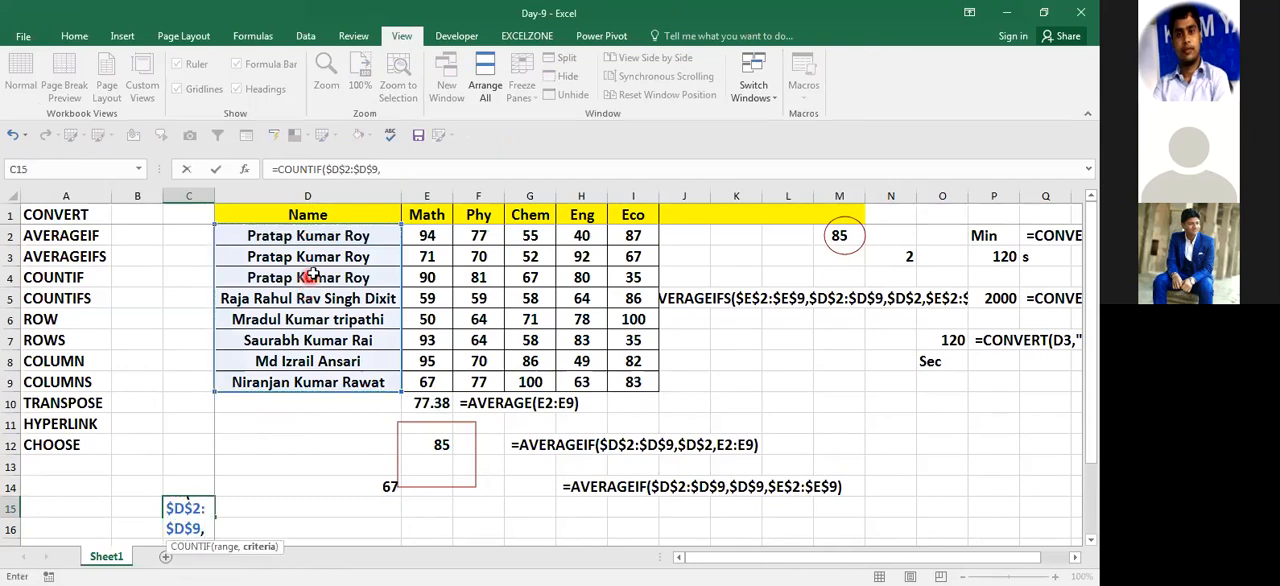
{"action": "left_click", "coordinate": [325, 242]}
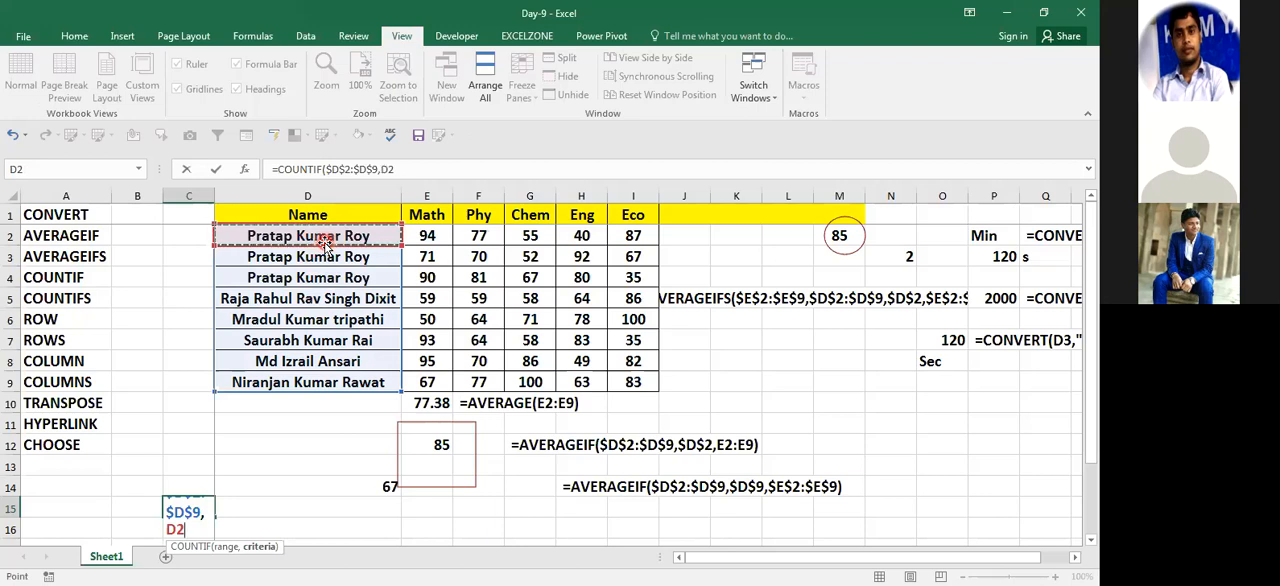
{"action": "key", "text": "Return"}
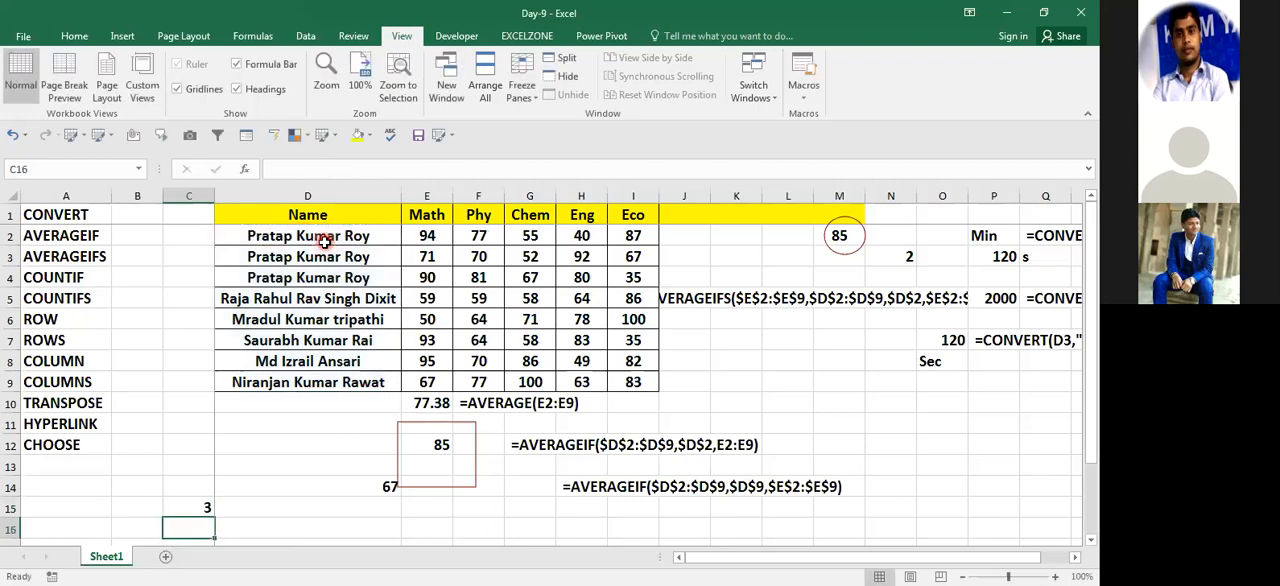
{"action": "key", "text": "Up"}
{"action": "key", "text": "F2"}
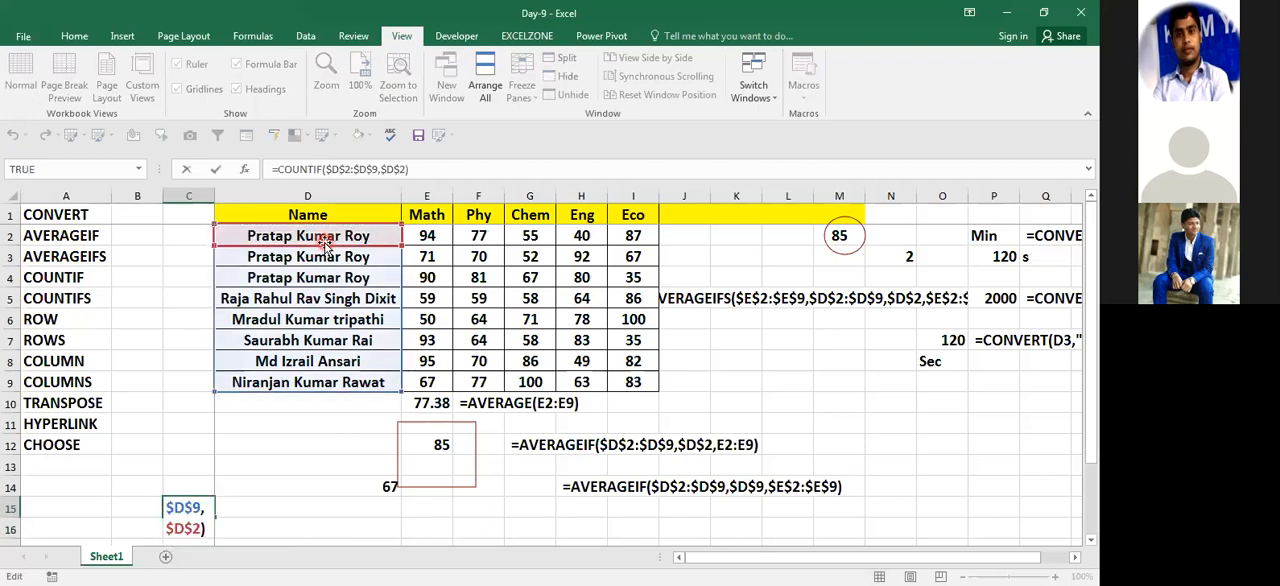
{"action": "key", "text": "ctrl+Home"}
{"action": "key", "text": "shift+Down"}
{"action": "key", "text": "shift+Down"}
{"action": "key", "text": "shift+Right"}
{"action": "key", "text": "shift+Right"}
{"action": "key", "text": "shift+Right"}
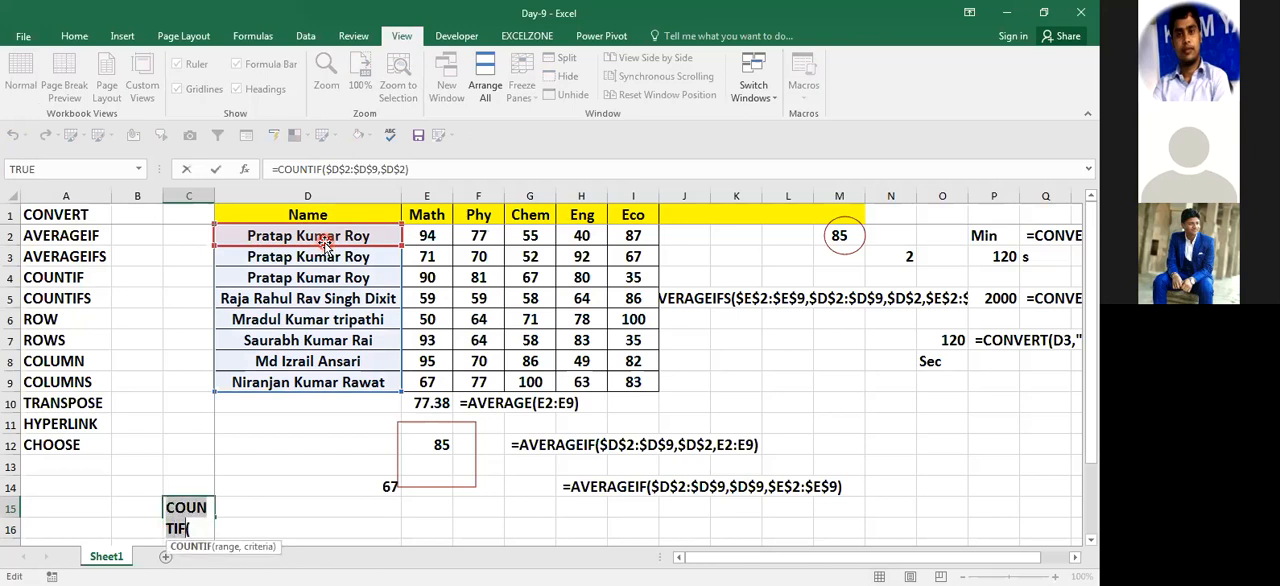
{"action": "key", "text": "shift+Down"}
{"action": "key", "text": "shift+Down"}
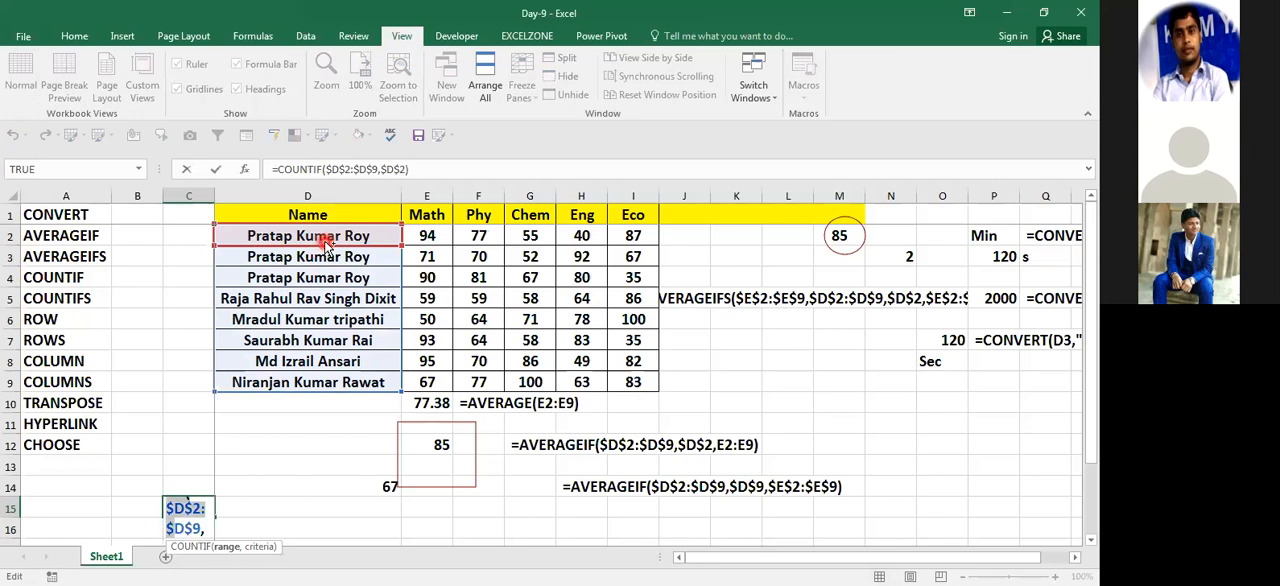
{"action": "type", "text": "`"}
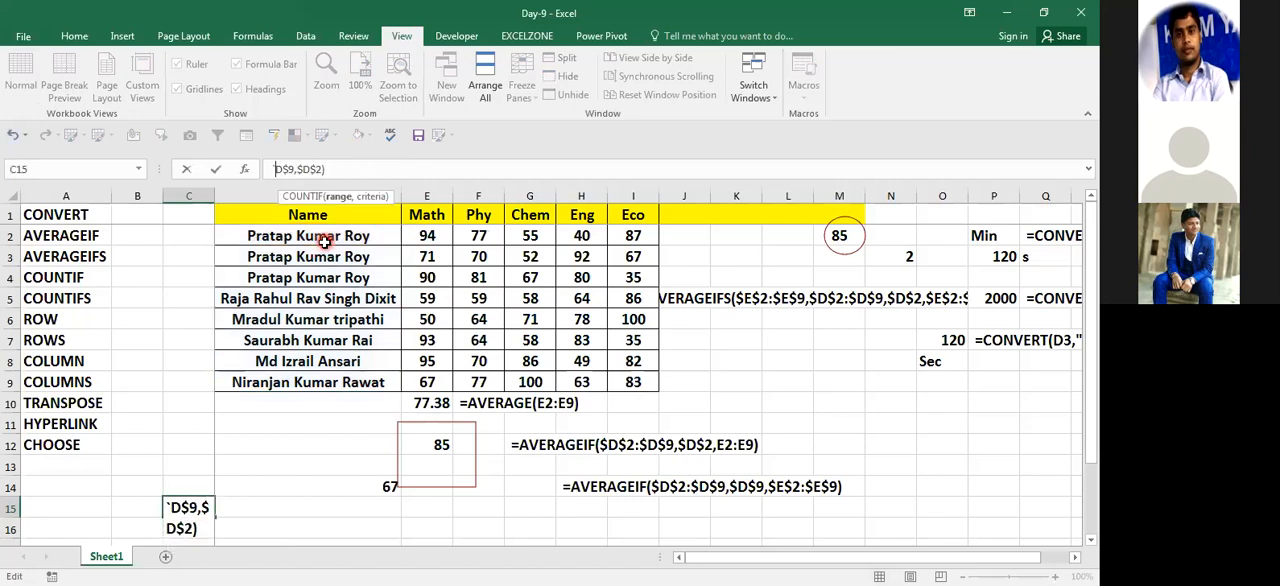
{"action": "key", "text": "Escape"}
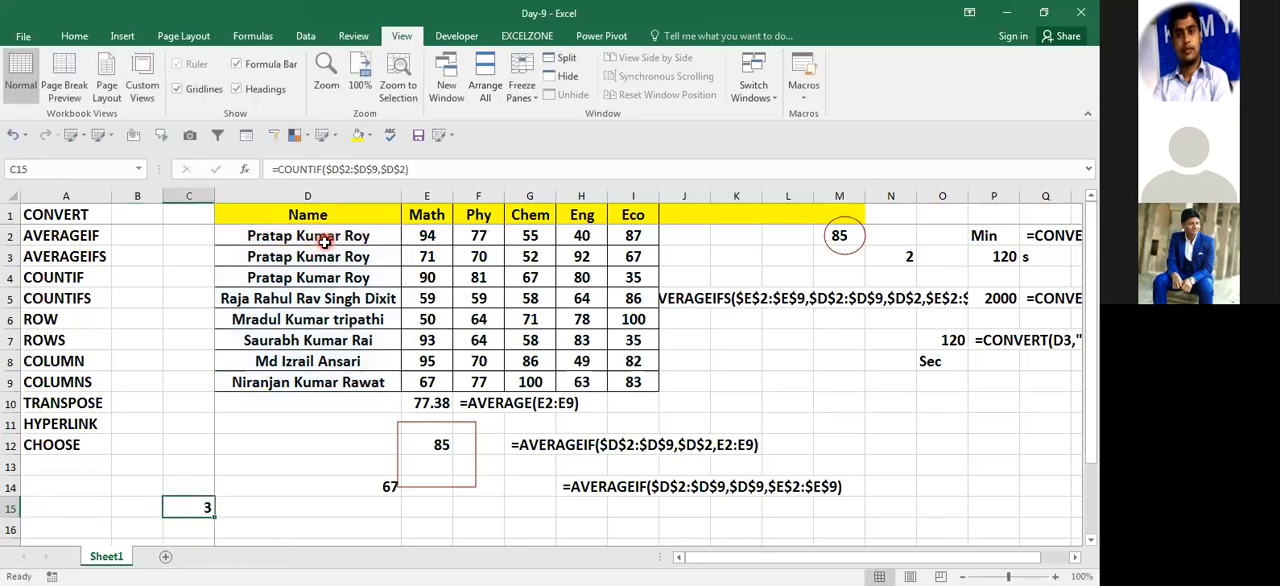
Step: Copy the full COUNTIF formula text from C15 and paste it as visible text in cell D15
{"action": "key", "text": "F2"}
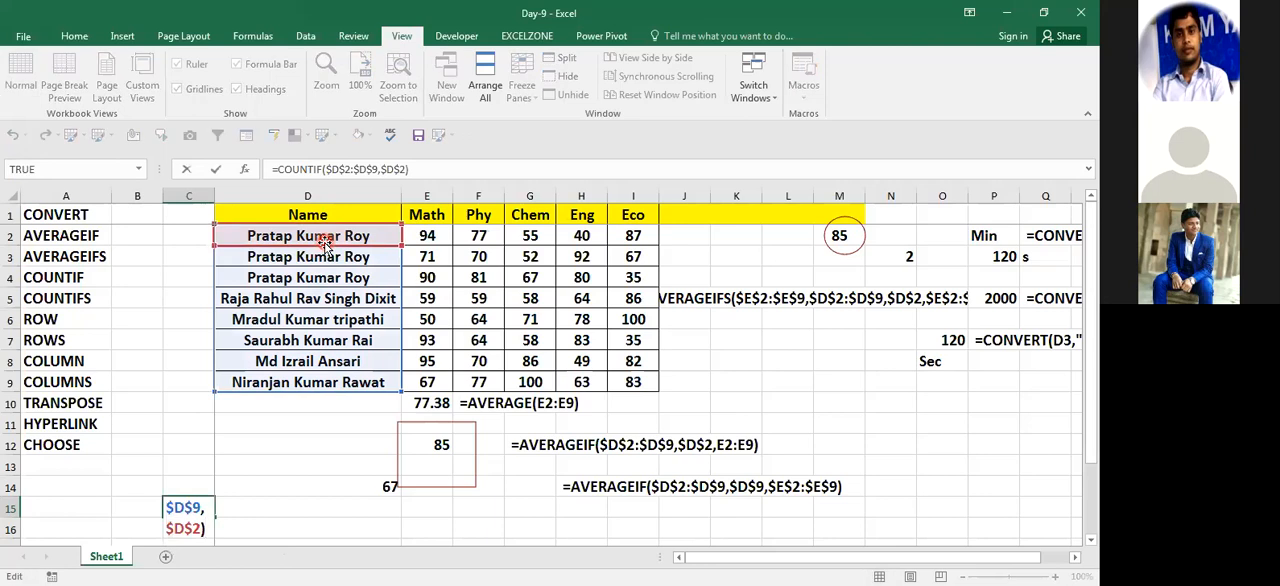
{"action": "key", "text": "ctrl+shift+Home"}
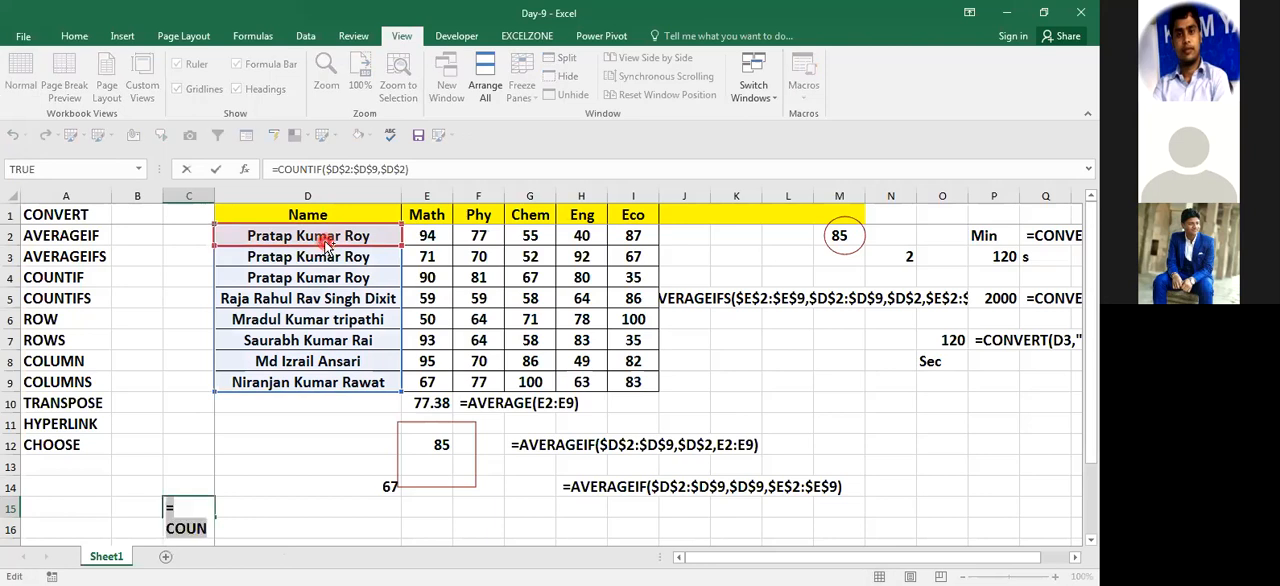
{"action": "key", "text": "Escape"}
{"action": "key", "text": "Right"}
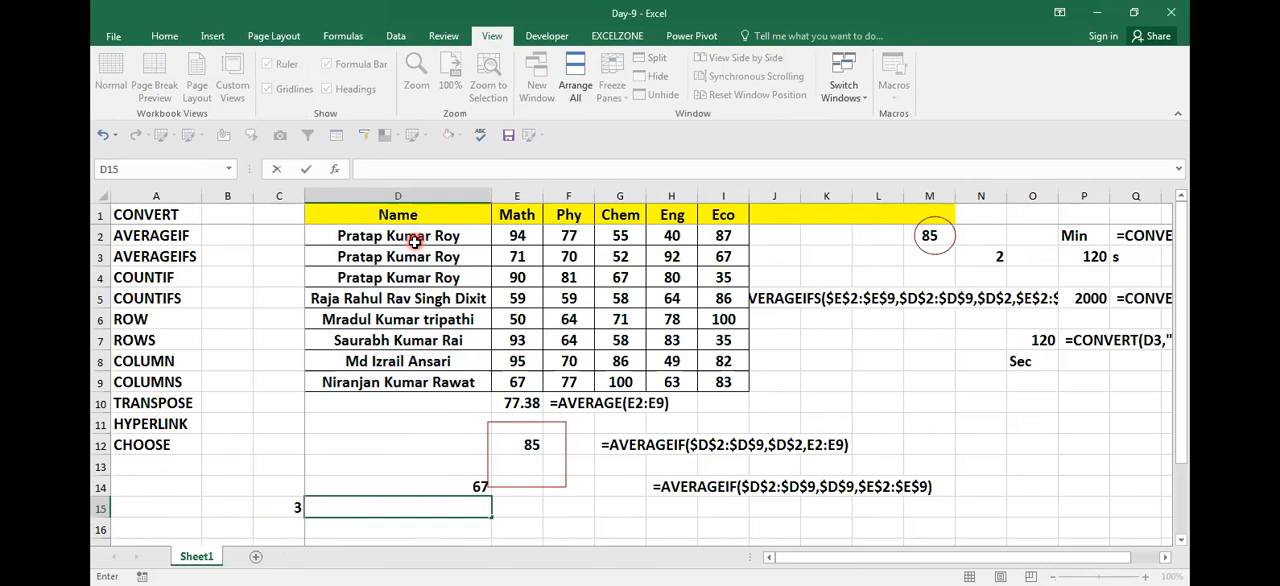
{"action": "key", "text": "ctrl+v"}
{"action": "key", "text": "Return"}
Step: Insert several blank columns before column K to make room beside the marks table
{"action": "key", "text": "Down"}
{"action": "key", "text": "Right"}
{"action": "key", "text": "Right"}
{"action": "key", "text": "Down"}
{"action": "key", "text": "Down"}
{"action": "key", "text": "Down"}
{"action": "key", "text": "Down"}
{"action": "key", "text": "Left"}
{"action": "key", "text": "Up"}
{"action": "key", "text": "Up"}
{"action": "key", "text": "Up"}
{"action": "key", "text": "Up"}
{"action": "key", "text": "Up"}
{"action": "key", "text": "Up"}
{"action": "key", "text": "Up"}
{"action": "key", "text": "Up"}
{"action": "key", "text": "Up"}
{"action": "key", "text": "Up"}
{"action": "key", "text": "Up"}
{"action": "key", "text": "Up"}
{"action": "key", "text": "Up"}
{"action": "key", "text": "Up"}
{"action": "key", "text": "Up"}
{"action": "key", "text": "Up"}
{"action": "key", "text": "Up"}
{"action": "key", "text": "Up"}
{"action": "key", "text": "Up"}
{"action": "key", "text": "Up"}
{"action": "key", "text": "Right"}
{"action": "key", "text": "Right"}
{"action": "key", "text": "Right"}
{"action": "key", "text": "Right"}
{"action": "key", "text": "Right"}
{"action": "key", "text": "Right"}
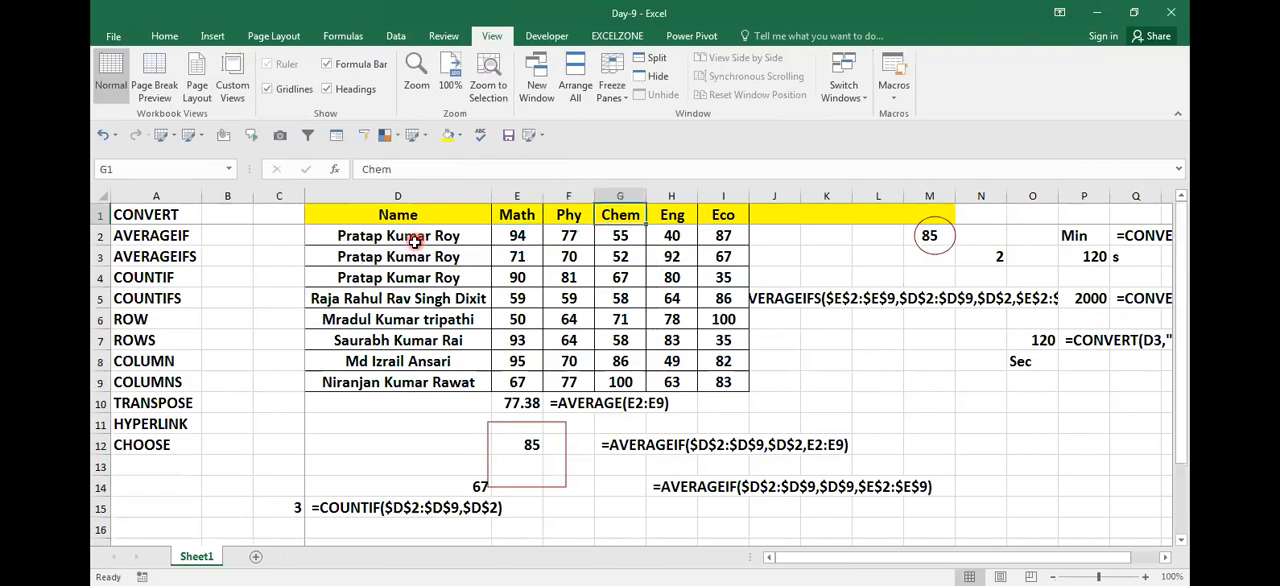
{"action": "key", "text": "ctrl+space"}
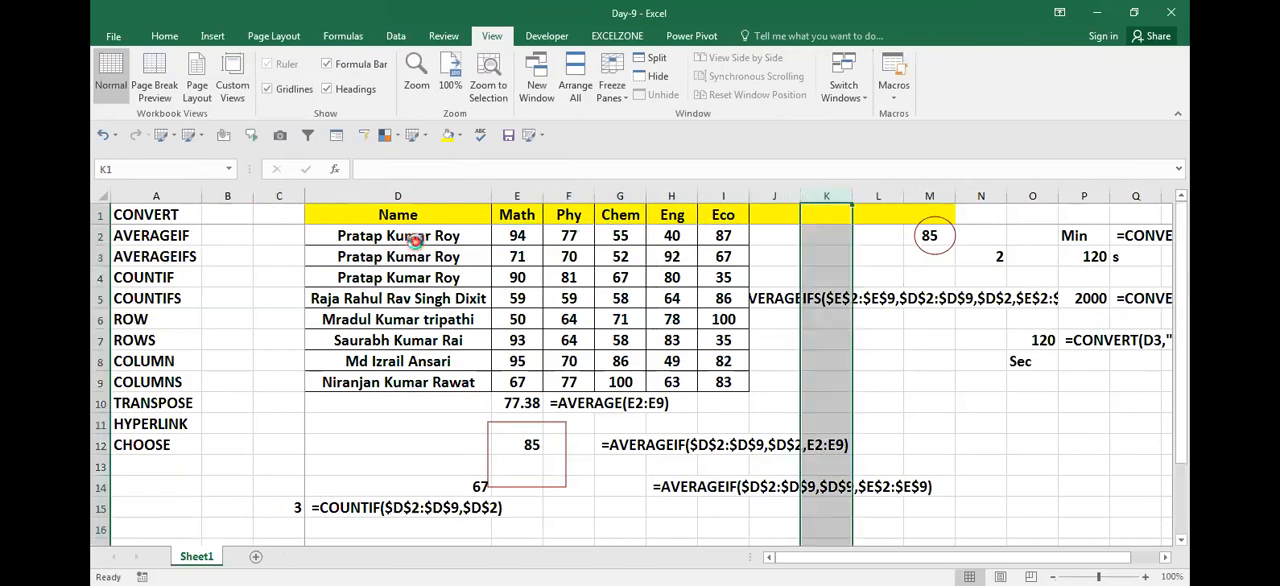
{"action": "key", "text": "ctrl+shift+equal"}
{"action": "key", "text": "ctrl+shift+equal"}
{"action": "key", "text": "ctrl+shift+equal"}
{"action": "key", "text": "ctrl+shift+equal"}
{"action": "key", "text": "ctrl+shift+equal"}
{"action": "key", "text": "ctrl+shift+equal"}
{"action": "key", "text": "ctrl+shift+equal"}
{"action": "key", "text": "ctrl+shift+equal"}
Step: Enter Sec-1 in cell N6 to start a list of sections
{"action": "key", "text": "Right"}
{"action": "key", "text": "Right"}
{"action": "key", "text": "Down"}
{"action": "key", "text": "Down"}
{"action": "key", "text": "Down"}
{"action": "key", "text": "Right"}
{"action": "key", "text": "Down"}
{"action": "key", "text": "Down"}
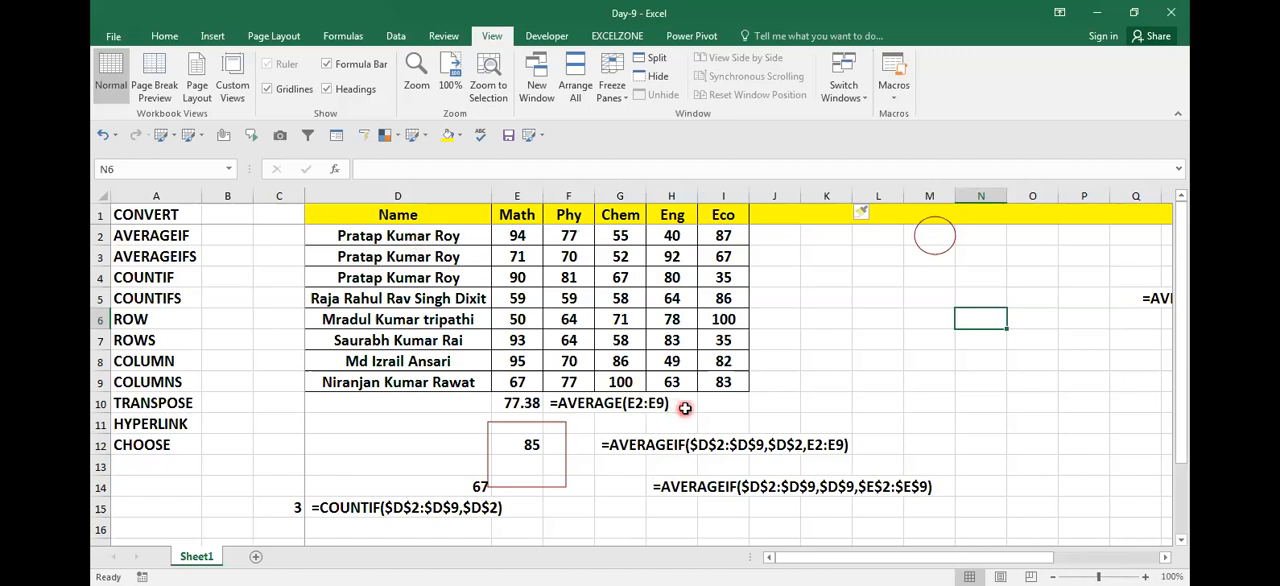
{"action": "type", "text": "S"}
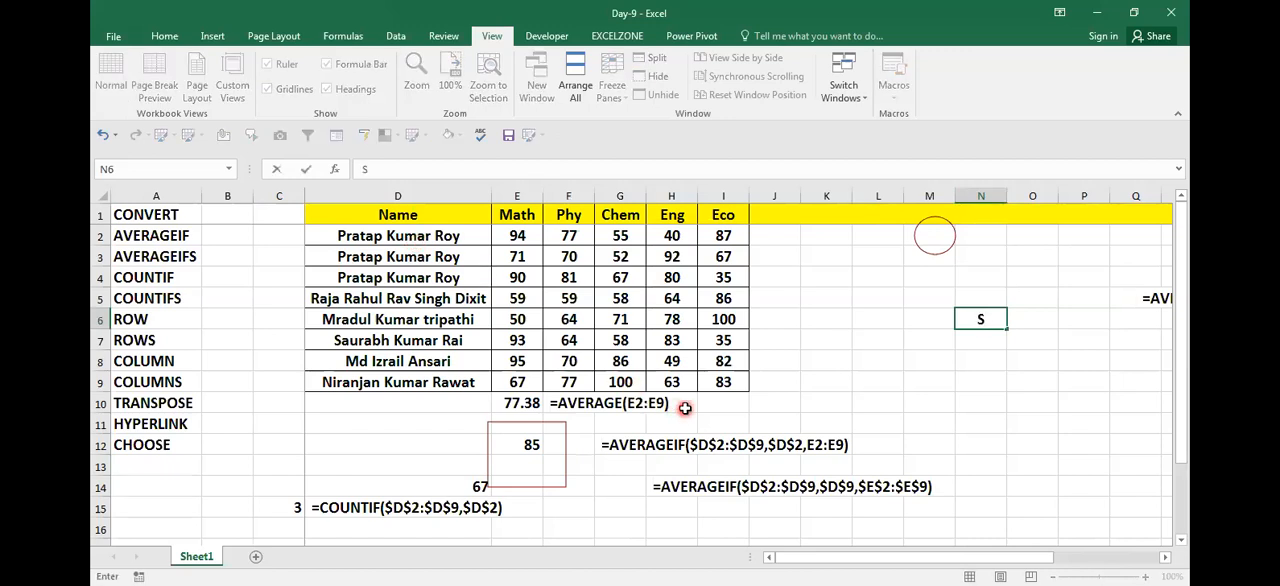
{"action": "type", "text": "ec-1"}
{"action": "key", "text": "Return"}
{"action": "key", "text": "Up"}
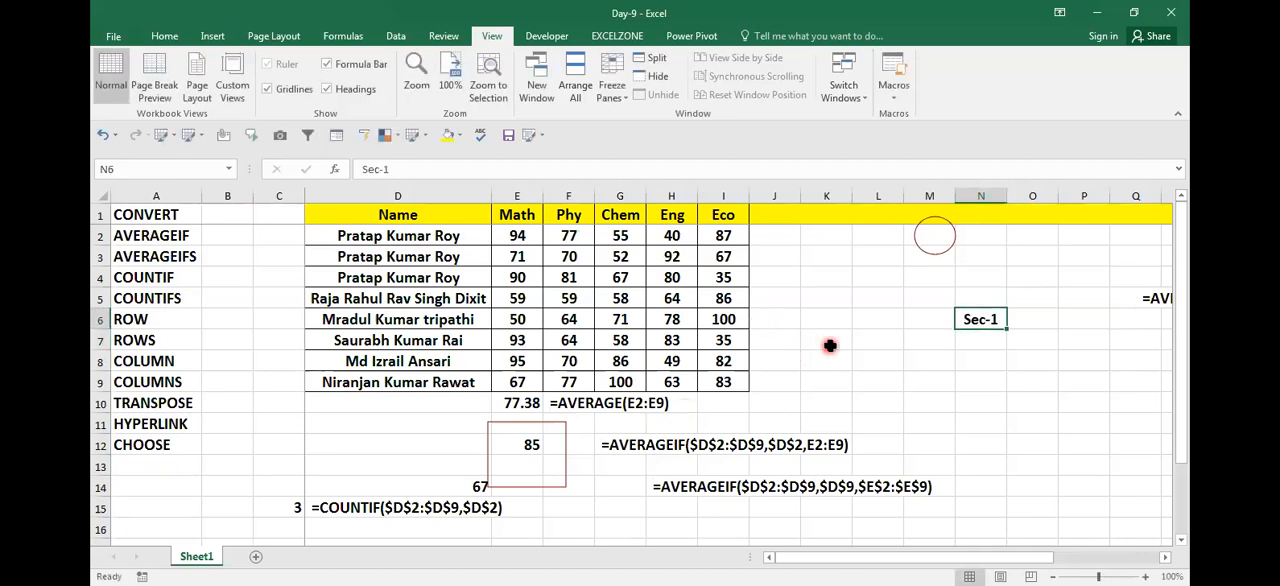
Step: Fill the section series down column N from N6 to N22
{"action": "left_click_drag", "start_coordinate": [1004, 331], "coordinate": [985, 551]}
{"action": "key", "text": "ctrl+Up"}
{"action": "key", "text": "Down"}
{"action": "key", "text": "Down"}
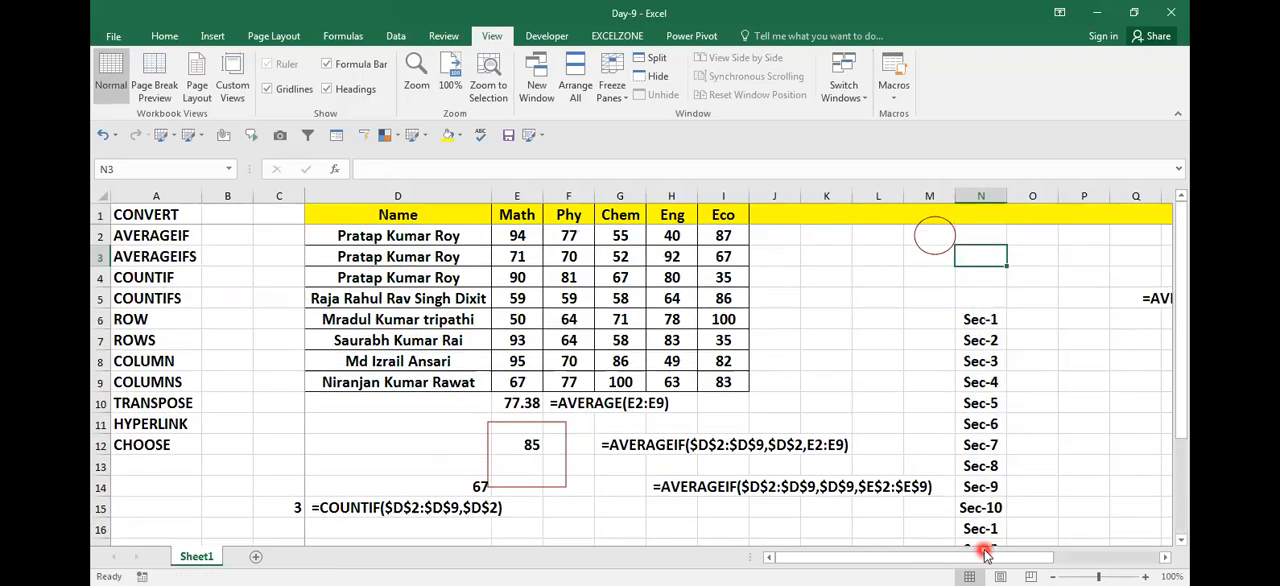
Step: Begin a COUNTIF formula in cell P8 beside the section list
{"action": "key", "text": "Right"}
{"action": "key", "text": "Down"}
{"action": "key", "text": "Down"}
{"action": "key", "text": "Down"}
{"action": "key", "text": "Down"}
{"action": "key", "text": "Right"}
{"action": "key", "text": "Down"}
{"action": "key", "text": "Down"}
{"action": "key", "text": "Down"}
{"action": "key", "text": "Up"}
{"action": "key", "text": "Up"}
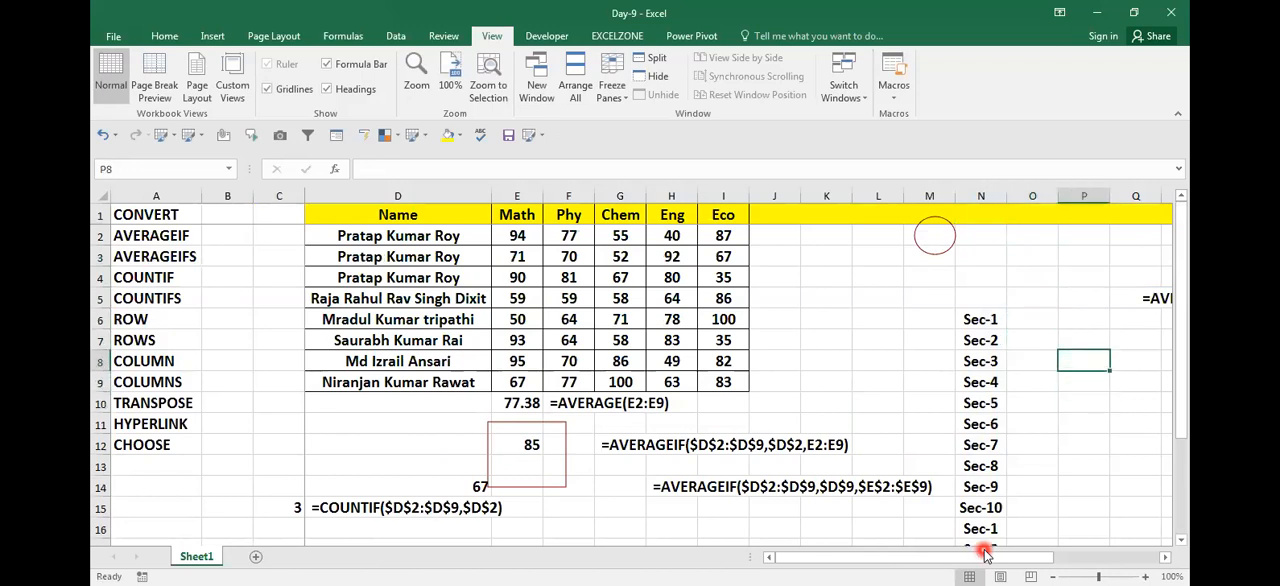
{"action": "key", "text": "Left"}
{"action": "key", "text": "Left"}
{"action": "key", "text": "Right"}
{"action": "key", "text": "Right"}
{"action": "type", "text": "="}
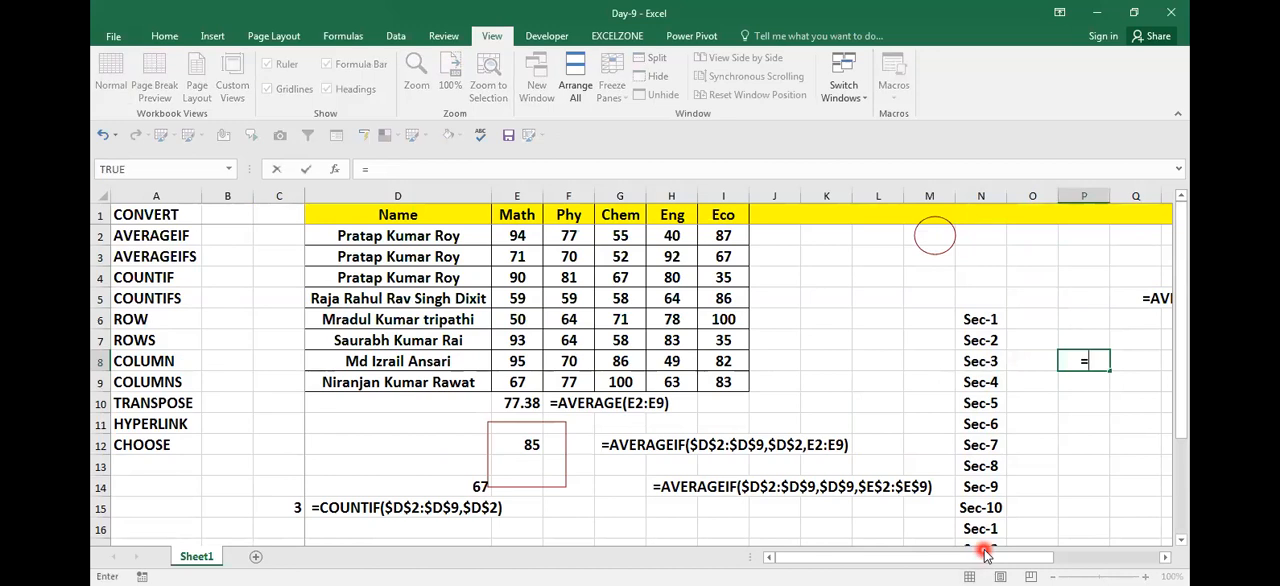
{"action": "type", "text": "COUNTIF("}
Step: Set the COUNTIF range to $N$6:$N$22 and its criterion to N7, and complete the formula
{"action": "key", "text": "Up"}
{"action": "key", "text": "Left"}
{"action": "key", "text": "Left"}
{"action": "key", "text": "Up"}
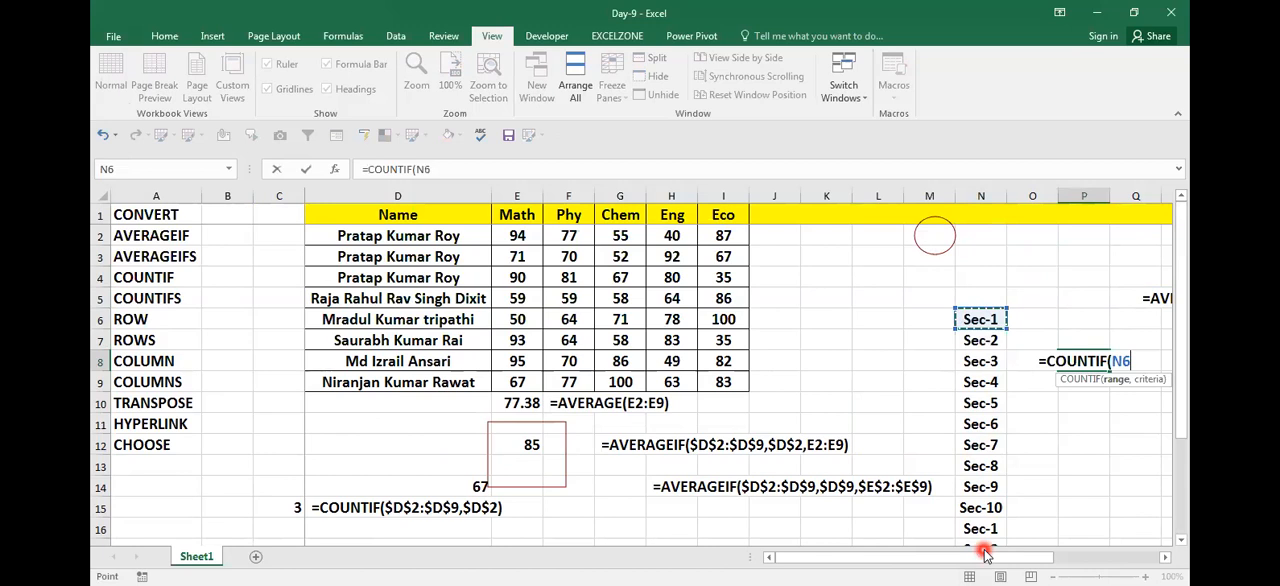
{"action": "key", "text": "ctrl+shift+Down"}
{"action": "key", "text": "F4"}
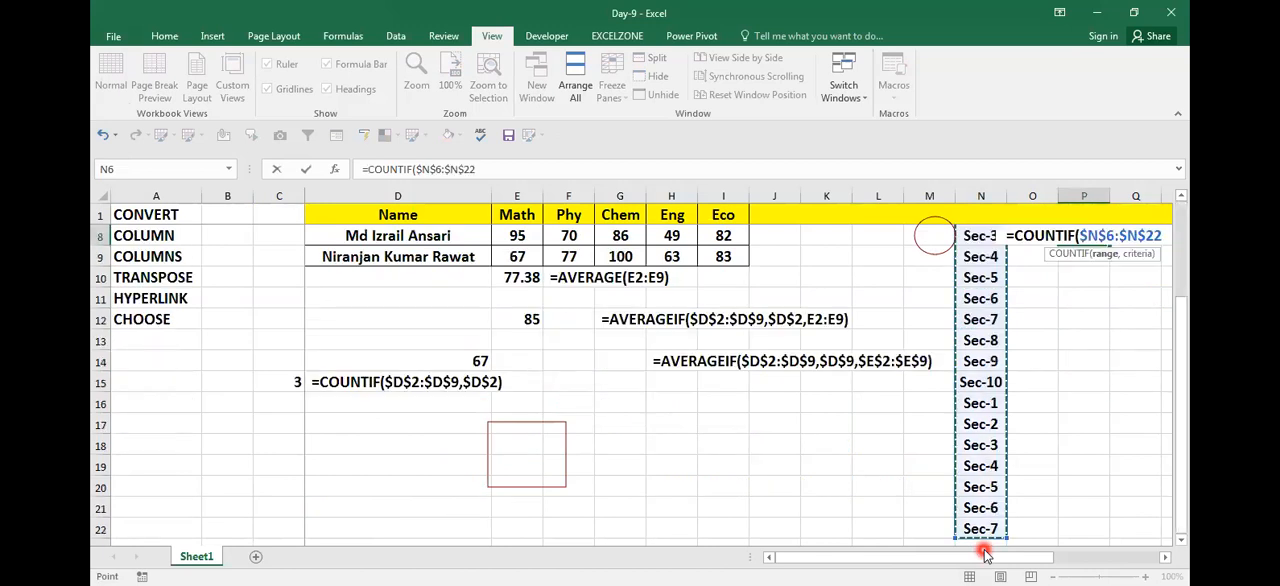
{"action": "type", "text": ","}
{"action": "key", "text": "Left"}
{"action": "key", "text": "Left"}
{"action": "key", "text": "Up"}
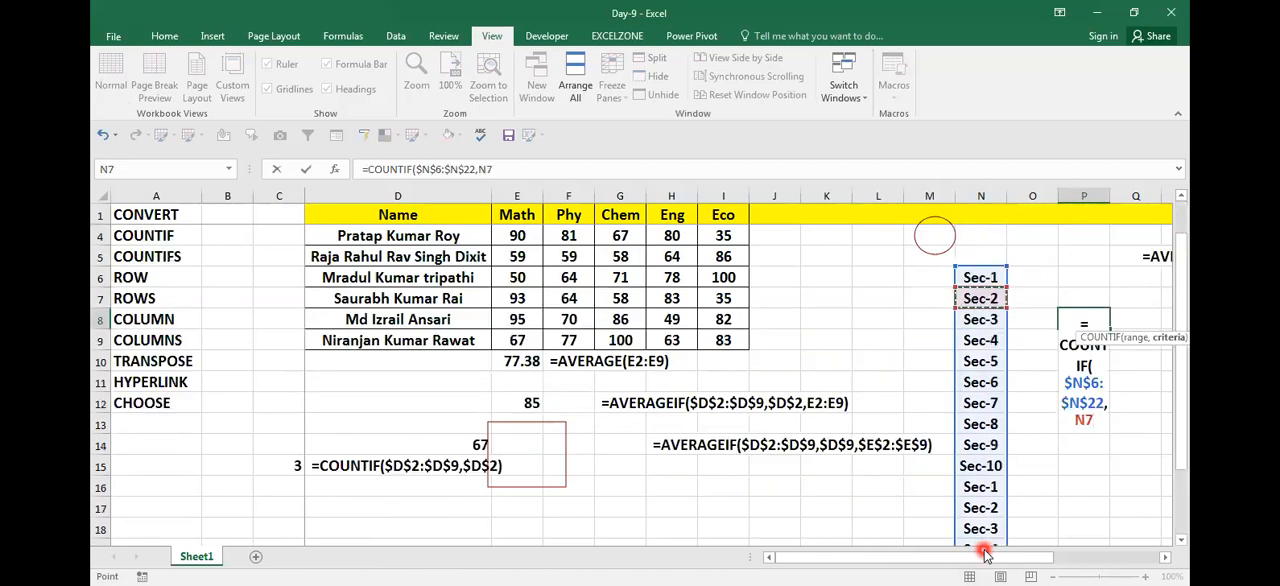
{"action": "key", "text": "Return"}
Step: Copy the COUNTIF formula text from P8 and paste it as visible text in cell Q9
{"action": "key", "text": "Up"}
{"action": "key", "text": "F2"}
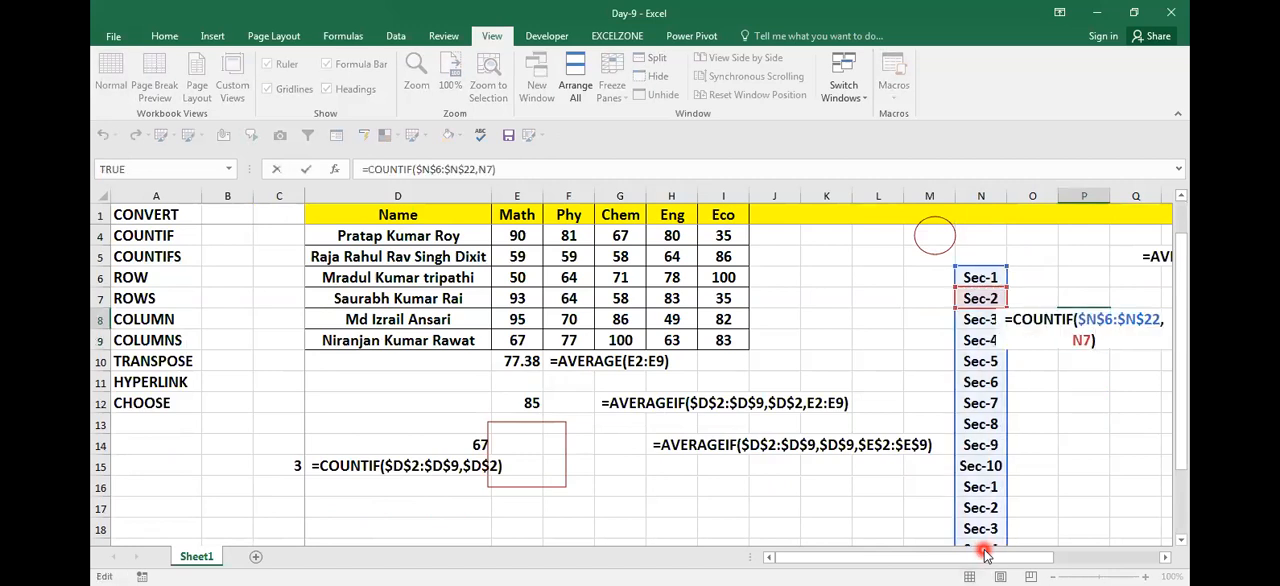
{"action": "key", "text": "shift+Up"}
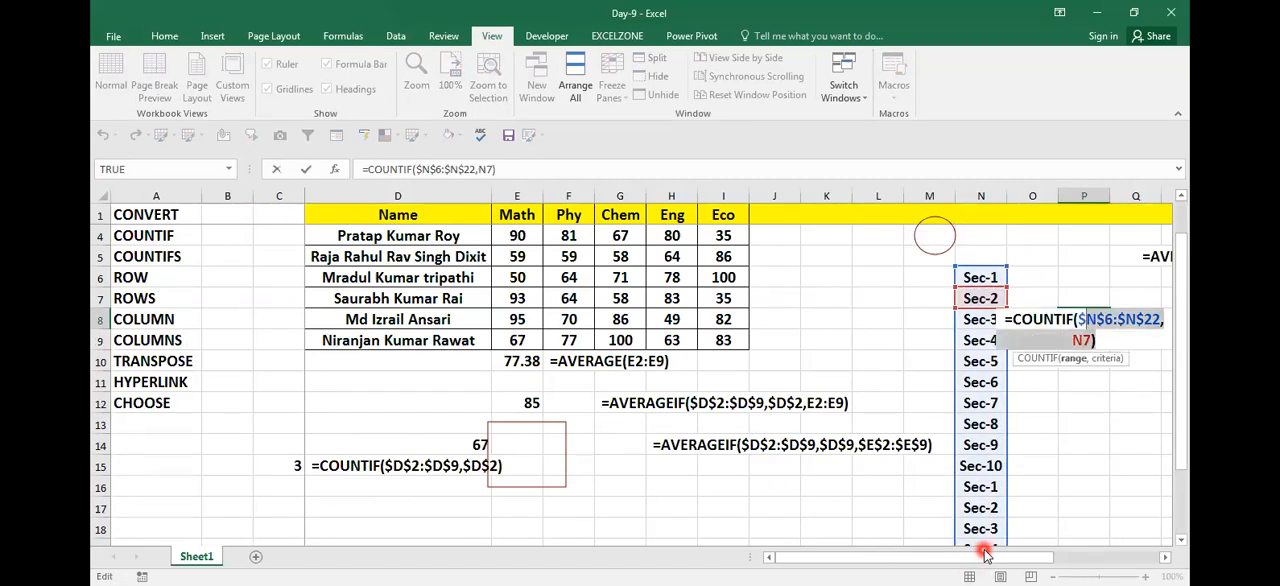
{"action": "key", "text": "Return"}
{"action": "key", "text": "Right"}
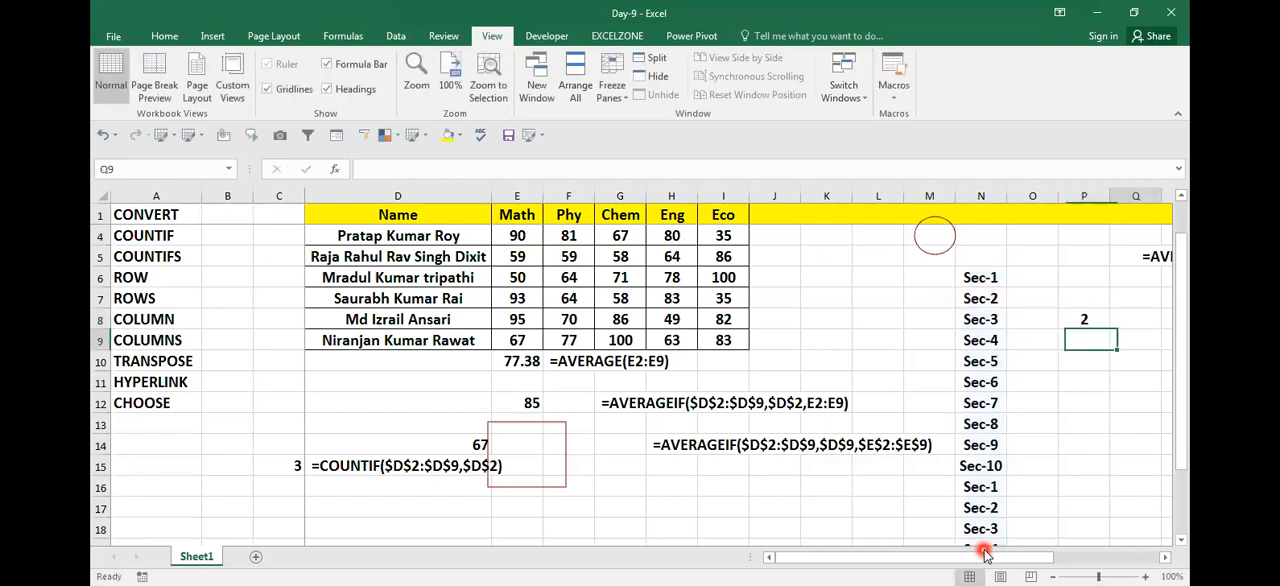
{"action": "key", "text": "ctrl+v"}
{"action": "key", "text": "Return"}
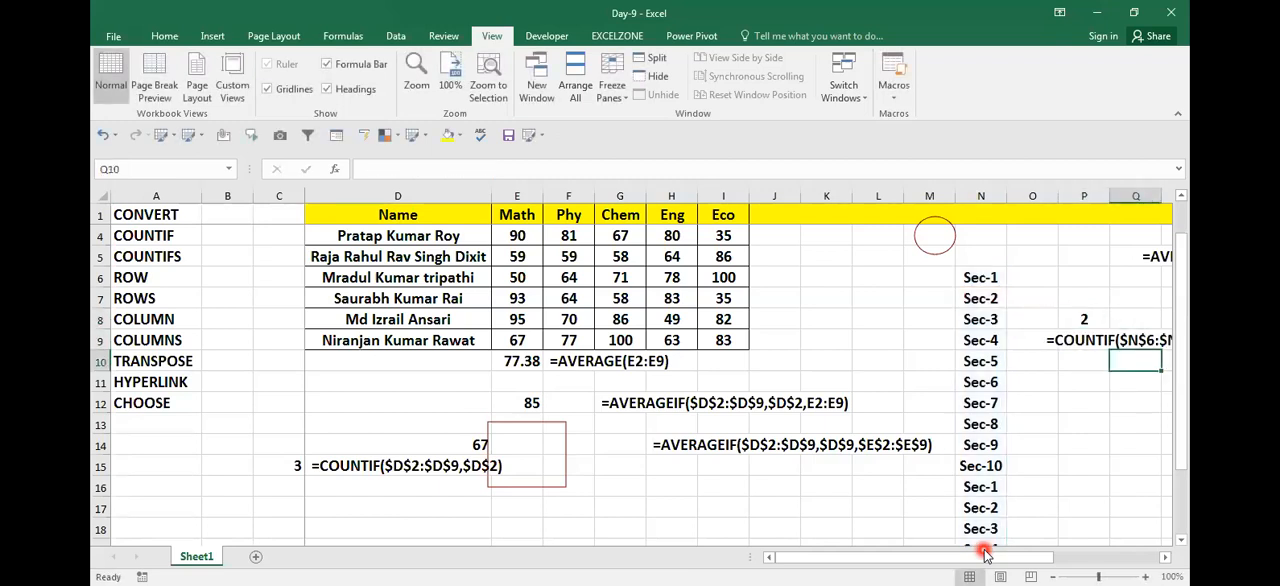
Step: Enter A in the empty cell H21 below the marks table
{"action": "key", "text": "Left"}
{"action": "key", "text": "Left"}
{"action": "key", "text": "Left"}
{"action": "key", "text": "Left"}
{"action": "key", "text": "Left"}
{"action": "key", "text": "Left"}
{"action": "key", "text": "Left"}
{"action": "key", "text": "Left"}
{"action": "key", "text": "Left"}
{"action": "key", "text": "Left"}
{"action": "key", "text": "Left"}
{"action": "key", "text": "Left"}
{"action": "key", "text": "Left"}
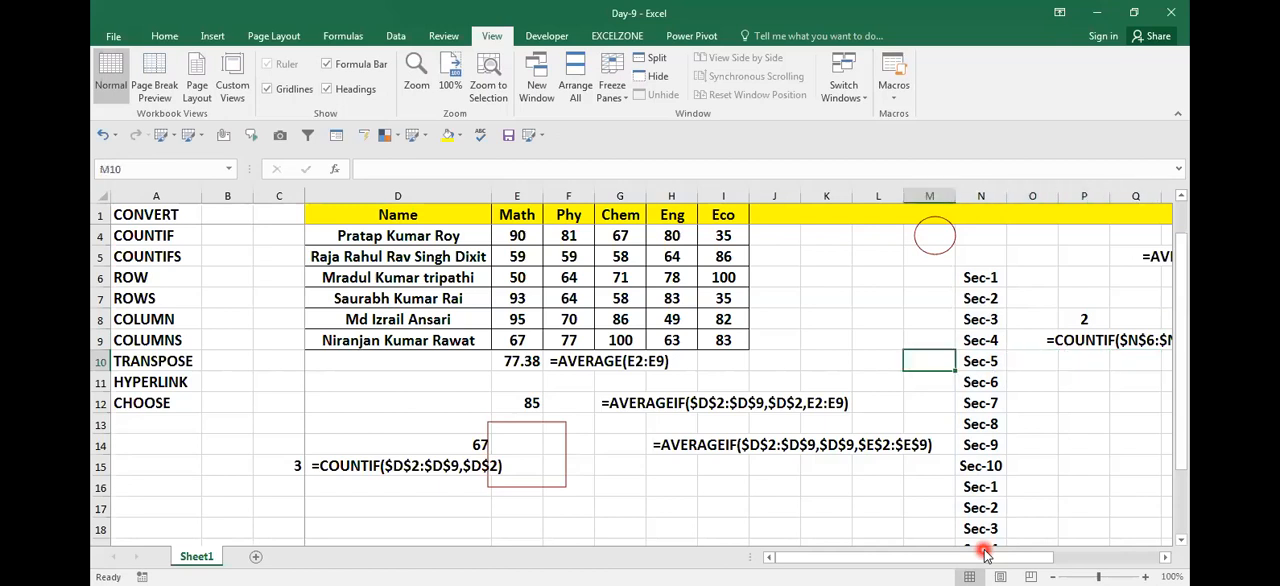
{"action": "key", "text": "Down"}
{"action": "key", "text": "Down"}
{"action": "key", "text": "Down"}
{"action": "key", "text": "Down"}
{"action": "key", "text": "Down"}
{"action": "key", "text": "Down"}
{"action": "key", "text": "Down"}
{"action": "key", "text": "Down"}
{"action": "key", "text": "Down"}
{"action": "key", "text": "Down"}
{"action": "key", "text": "Down"}
{"action": "key", "text": "Down"}
{"action": "key", "text": "Down"}
{"action": "key", "text": "Down"}
{"action": "key", "text": "Down"}
{"action": "key", "text": "Right"}
{"action": "key", "text": "Right"}
{"action": "key", "text": "Up"}
{"action": "key", "text": "Up"}
{"action": "key", "text": "Right"}
{"action": "key", "text": "Right"}
{"action": "key", "text": "Up"}
{"action": "key", "text": "Up"}
{"action": "type", "text": "A"}
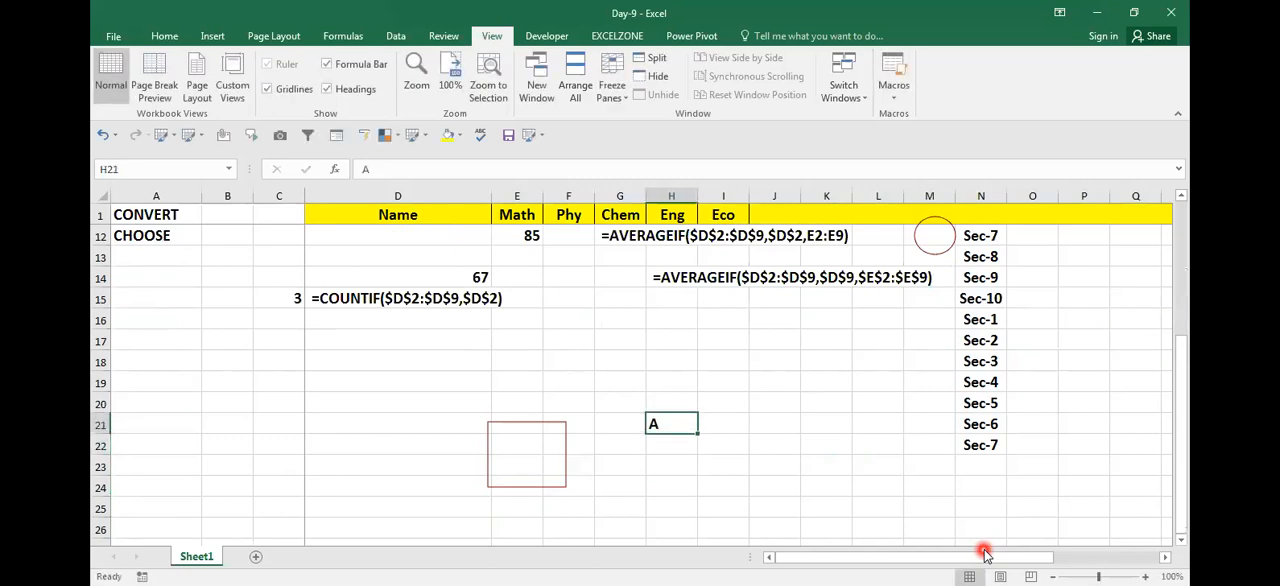
Step: Replace the letter in H21 and fill H21:H27 downward with 10, 30, 24, 50, 10, 34 and 10
{"action": "key", "text": "BackSpace"}
{"action": "type", "text": "10"}
{"action": "key", "text": "Return"}
{"action": "type", "text": "30"}
{"action": "key", "text": "Return"}
{"action": "type", "text": "24"}
{"action": "key", "text": "Return"}
{"action": "type", "text": "50"}
{"action": "key", "text": "Return"}
{"action": "type", "text": "10"}
{"action": "key", "text": "Return"}
{"action": "type", "text": "34"}
{"action": "key", "text": "Return"}
{"action": "type", "text": "10"}
{"action": "key", "text": "Return"}
Step: Save the workbook
{"action": "key", "text": "Up"}
{"action": "key", "text": "Up"}
{"action": "key", "text": "Right"}
{"action": "key", "text": "Right"}
{"action": "key", "text": "Left"}
{"action": "key", "text": "Left"}
{"action": "key", "text": "Right"}
{"action": "key", "text": "Right"}
{"action": "key", "text": "Left"}
{"action": "key", "text": "ctrl+s"}
{"action": "key", "text": "Right"}
{"action": "key", "text": "Left"}
{"action": "type", "text": "="}
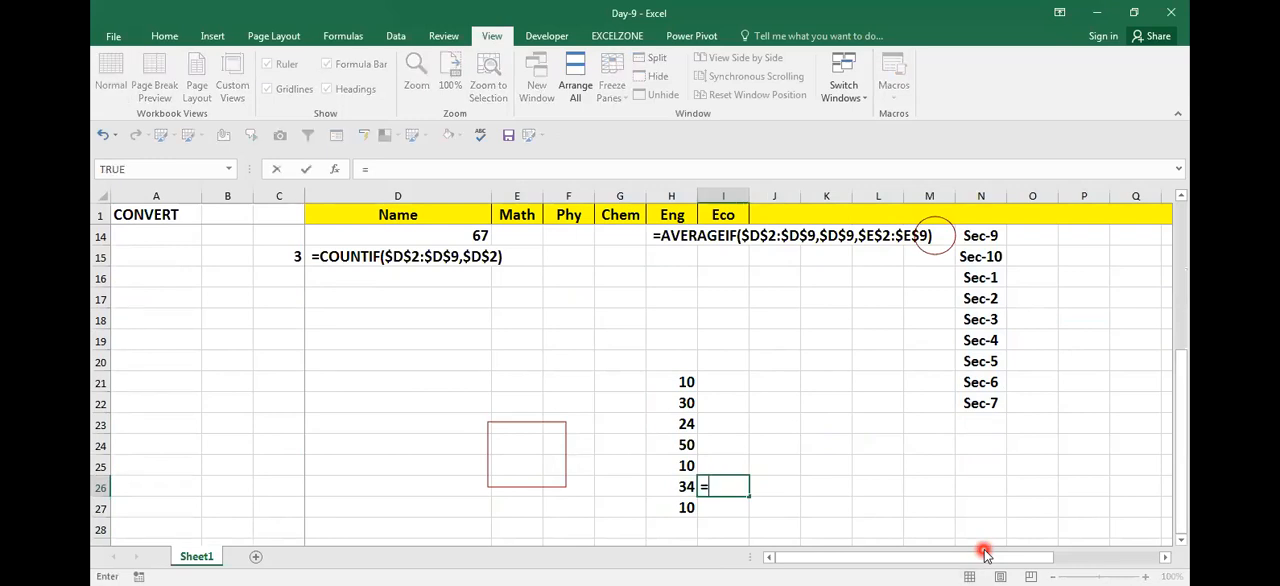
{"action": "type", "text": "COUNTIFS("}
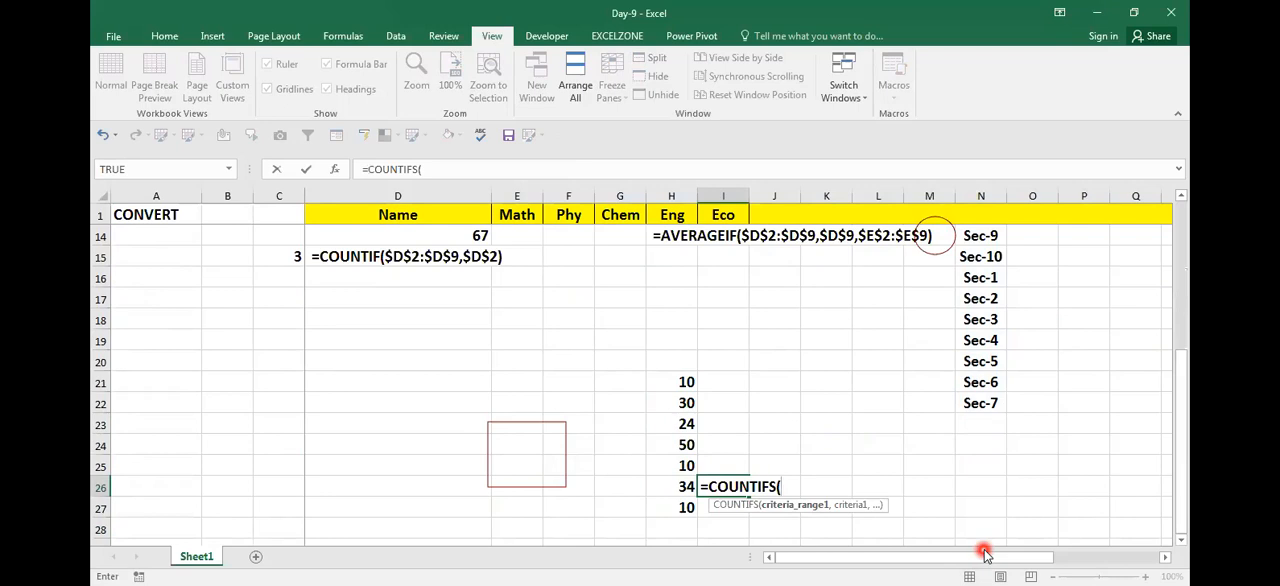
{"action": "key", "text": "Escape"}
Step: Count the numbers greater than 10 by entering =COUNTIF($H$21:$H$27,">10") in cell I26
{"action": "type", "text": "=C"}
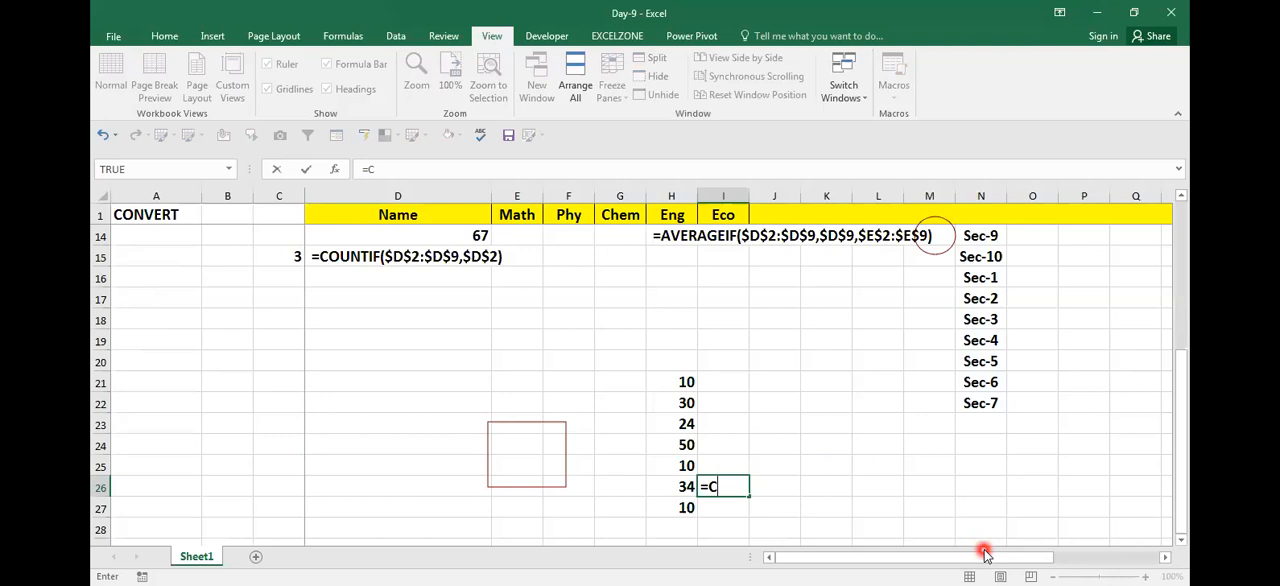
{"action": "type", "text": "OUNTIF("}
{"action": "key", "text": "Down"}
{"action": "key", "text": "Left"}
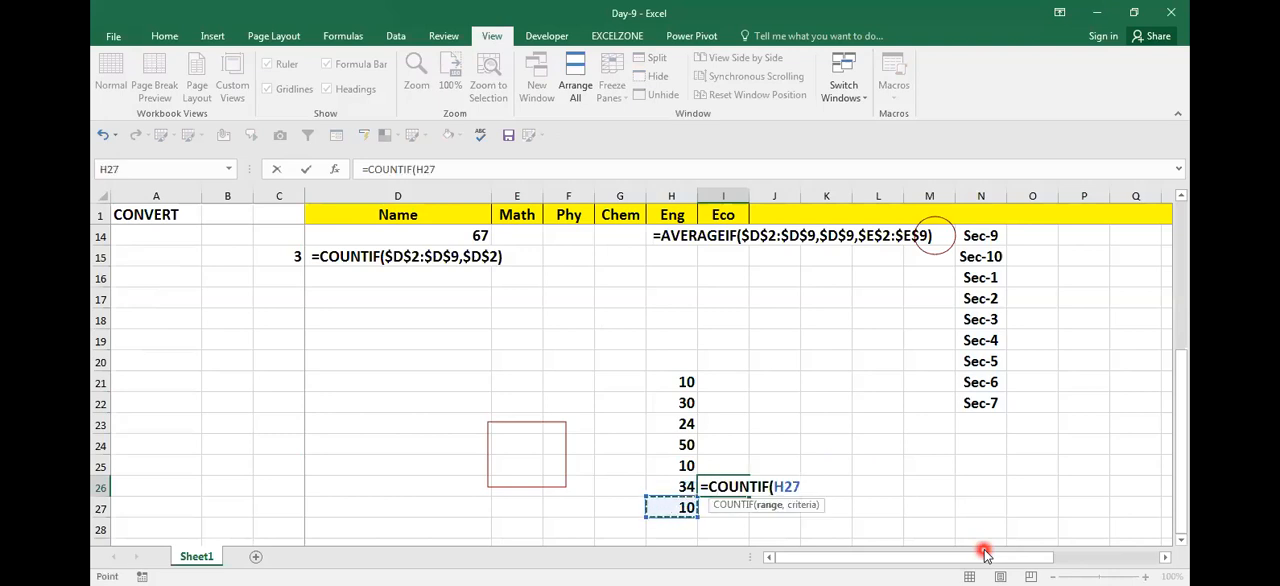
{"action": "key", "text": "shift+Up"}
{"action": "key", "text": "shift+Up"}
{"action": "key", "text": "shift+Up"}
{"action": "key", "text": "shift+Up"}
{"action": "key", "text": "shift+Up"}
{"action": "key", "text": "shift+Up"}
{"action": "key", "text": "F4"}
{"action": "type", "text": ",\">10\")"}
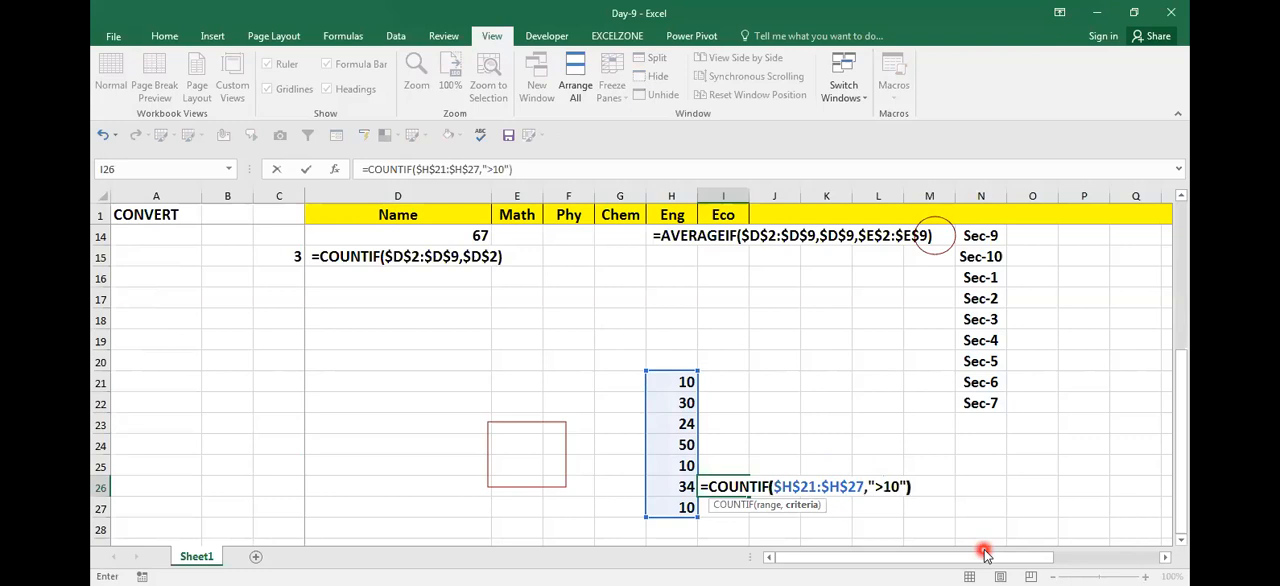
{"action": "key", "text": "ctrl+Return"}
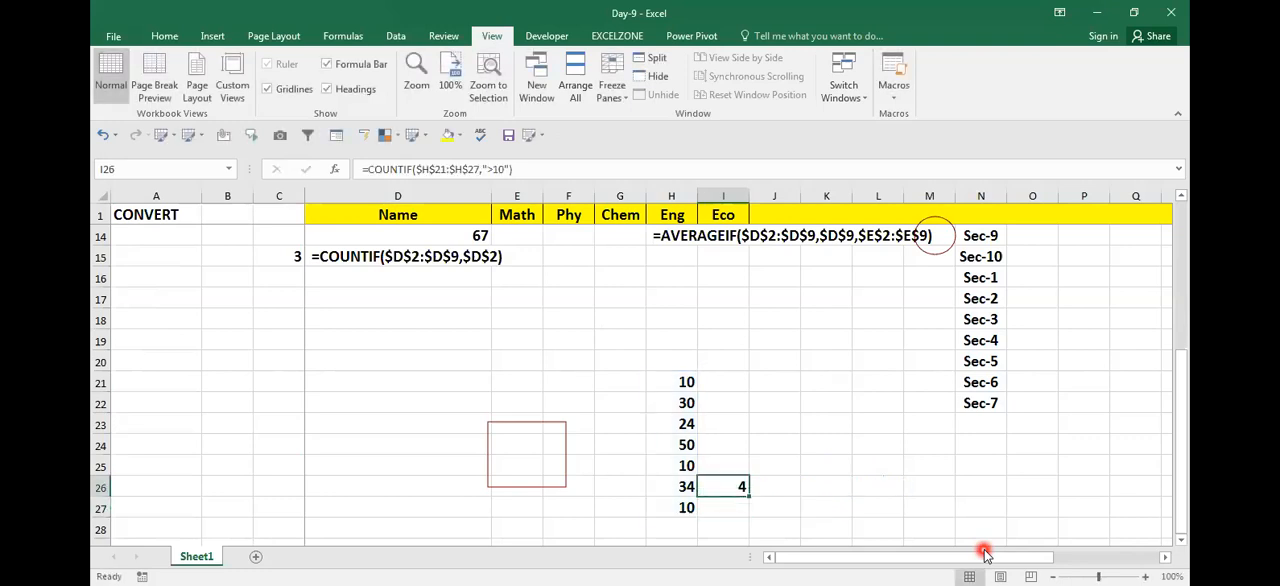
Step: Edit the criterion number of the COUNTIF formula in I26, then clear the cell
{"action": "key", "text": "F2"}
{"action": "key", "text": "Left"}
{"action": "key", "text": "Left"}
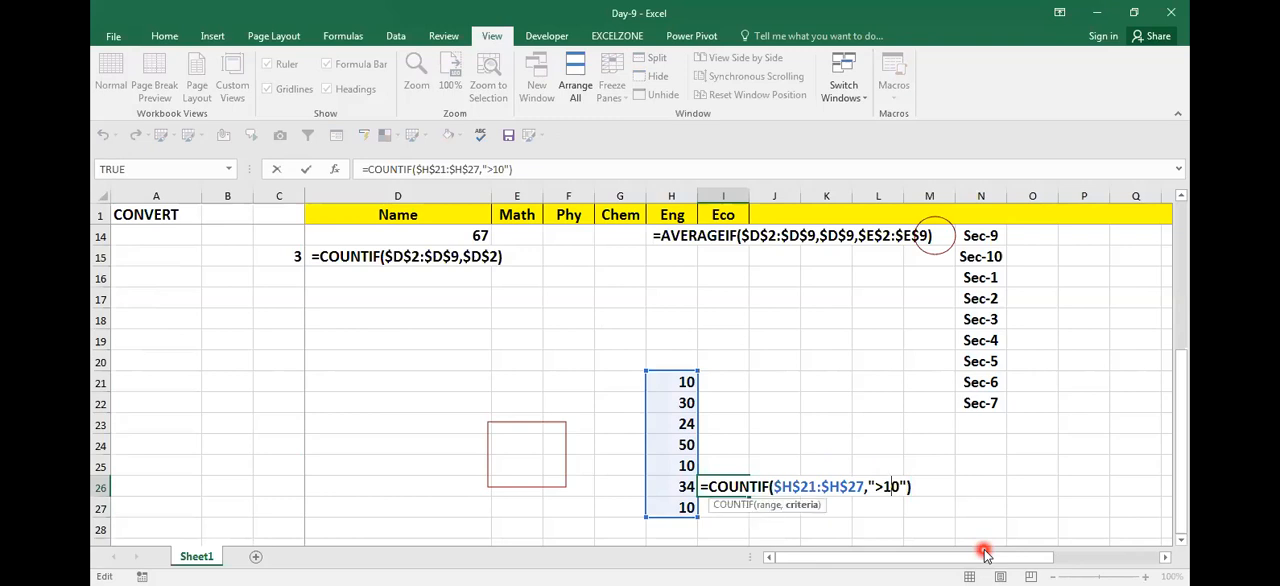
{"action": "key", "text": "Delete"}
{"action": "type", "text": "1"}
{"action": "key", "text": "ctrl+Return"}
{"action": "key", "text": "Delete"}
Step: Enter the letters A, B, C, D, E, F, A and A down cells J21:J28
{"action": "key", "text": "Up"}
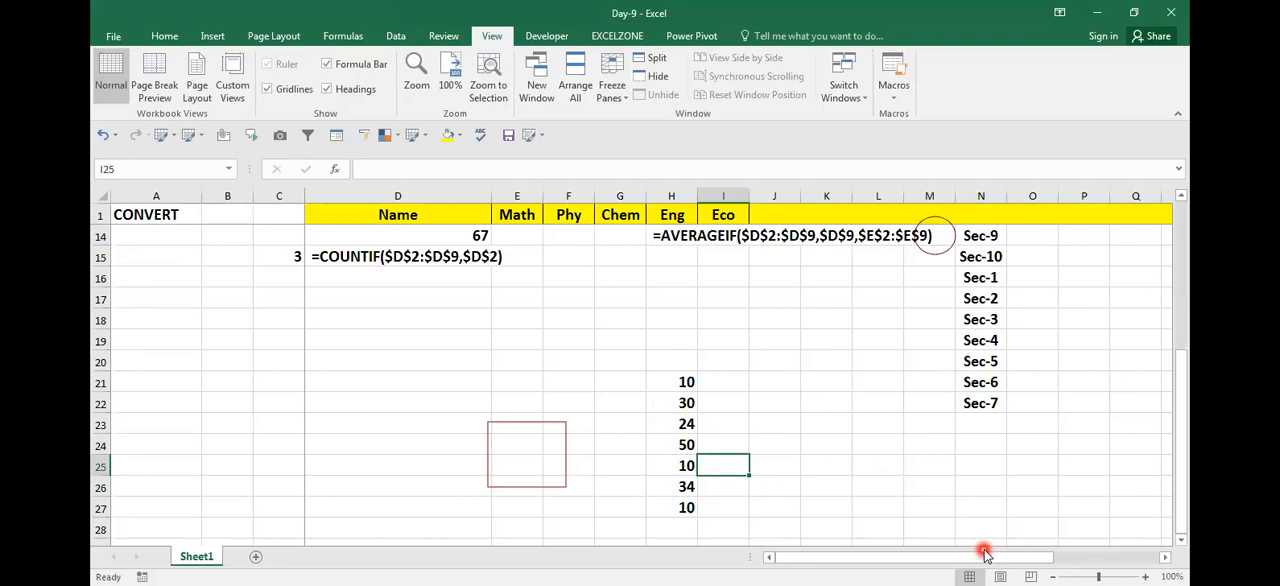
{"action": "key", "text": "Right"}
{"action": "key", "text": "Up"}
{"action": "key", "text": "Up"}
{"action": "key", "text": "Up"}
{"action": "key", "text": "Up"}
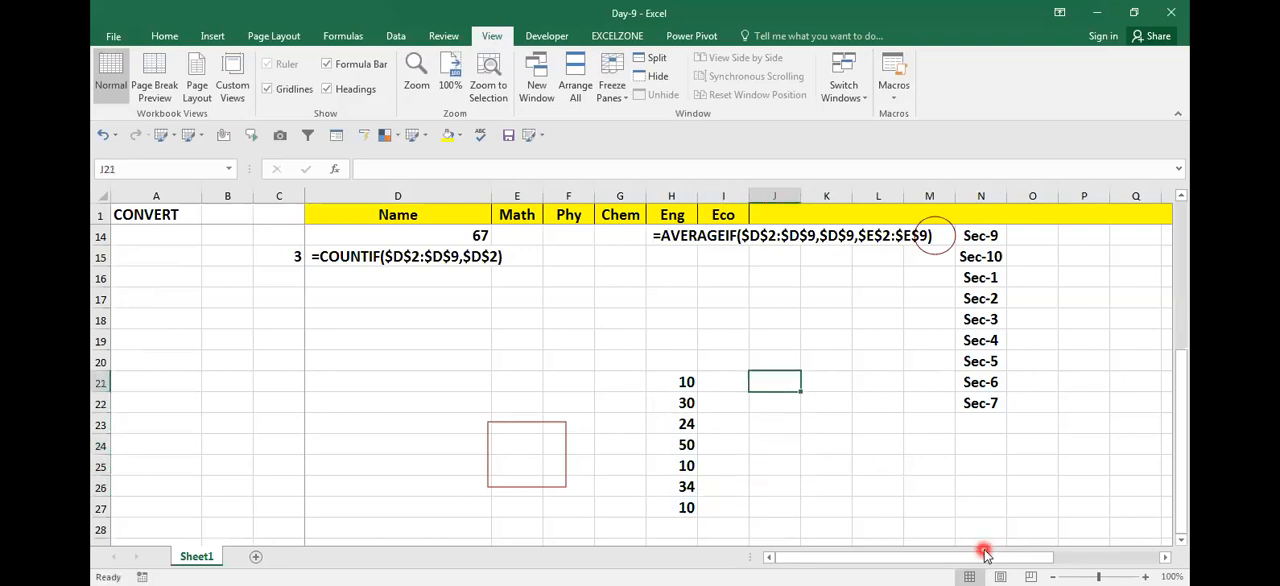
{"action": "type", "text": "A"}
{"action": "key", "text": "Return"}
{"action": "type", "text": "B"}
{"action": "key", "text": "Return"}
{"action": "type", "text": "C"}
{"action": "key", "text": "Return"}
{"action": "type", "text": "D"}
{"action": "key", "text": "Return"}
{"action": "type", "text": "E"}
{"action": "key", "text": "Return"}
{"action": "type", "text": "F"}
{"action": "key", "text": "Return"}
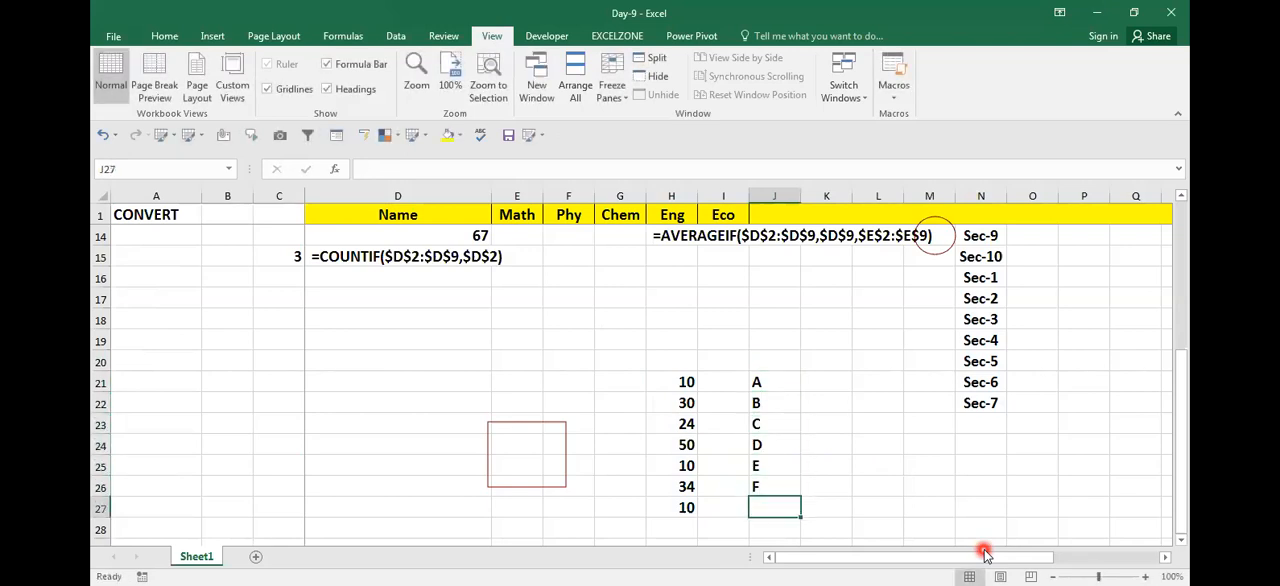
{"action": "type", "text": "A"}
{"action": "key", "text": "Return"}
{"action": "type", "text": "A"}
{"action": "key", "text": "Up"}
{"action": "key", "text": "Up"}
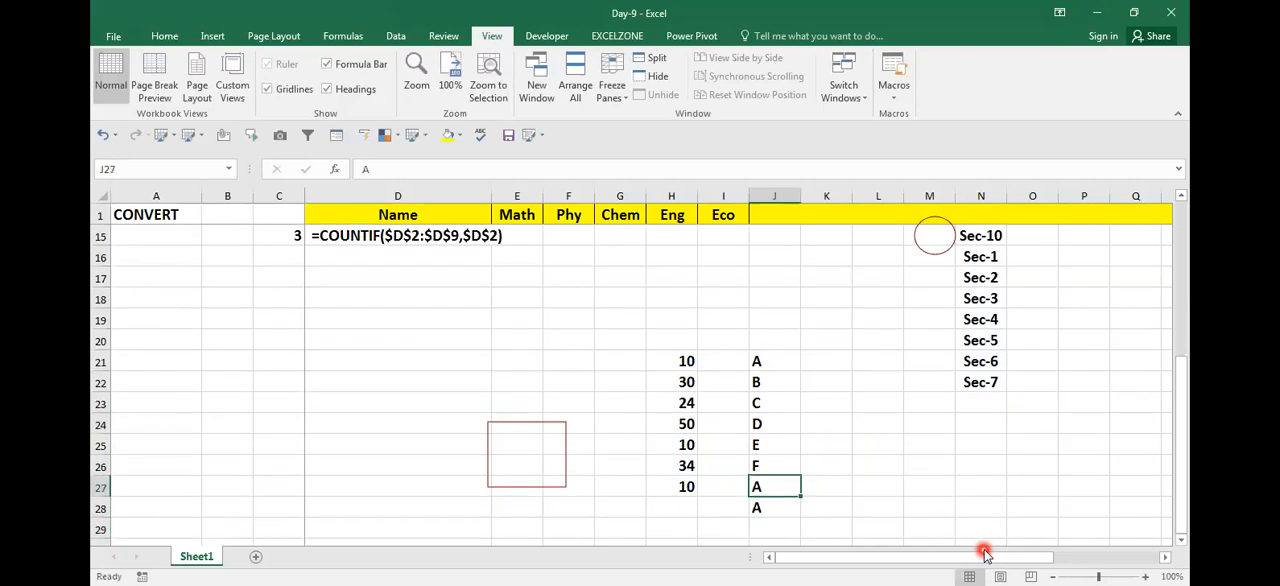
Step: Start a COUNTIF formula in cell L24 with the absolute range $J$21:$J$28
{"action": "key", "text": "Up"}
{"action": "key", "text": "Up"}
{"action": "key", "text": "Right"}
{"action": "key", "text": "Right"}
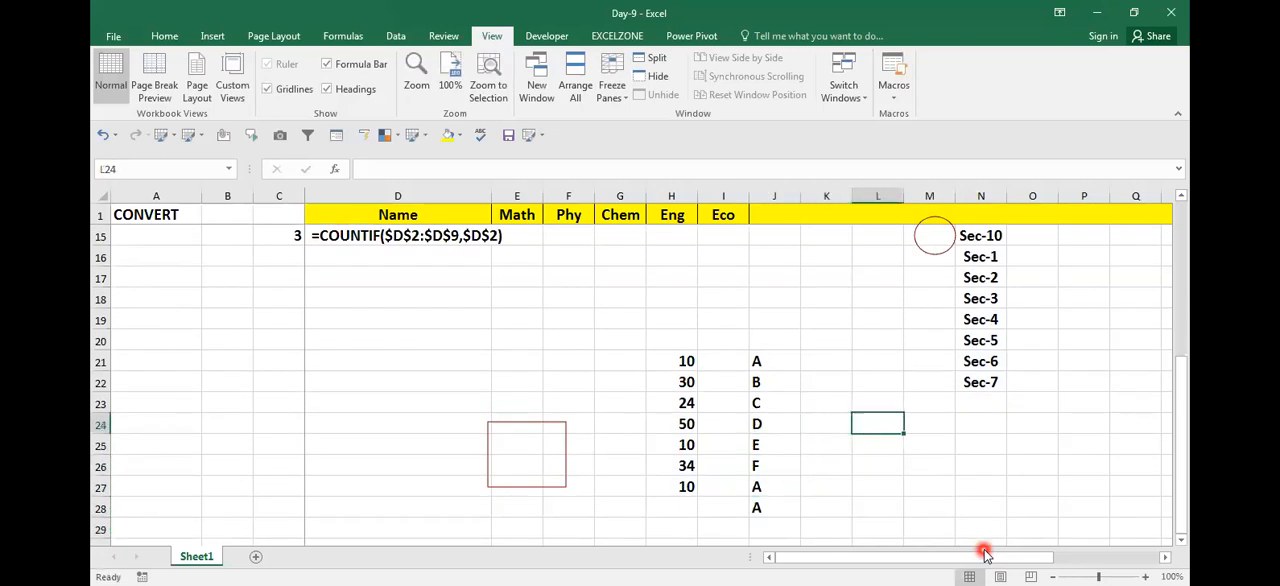
{"action": "type", "text": "="}
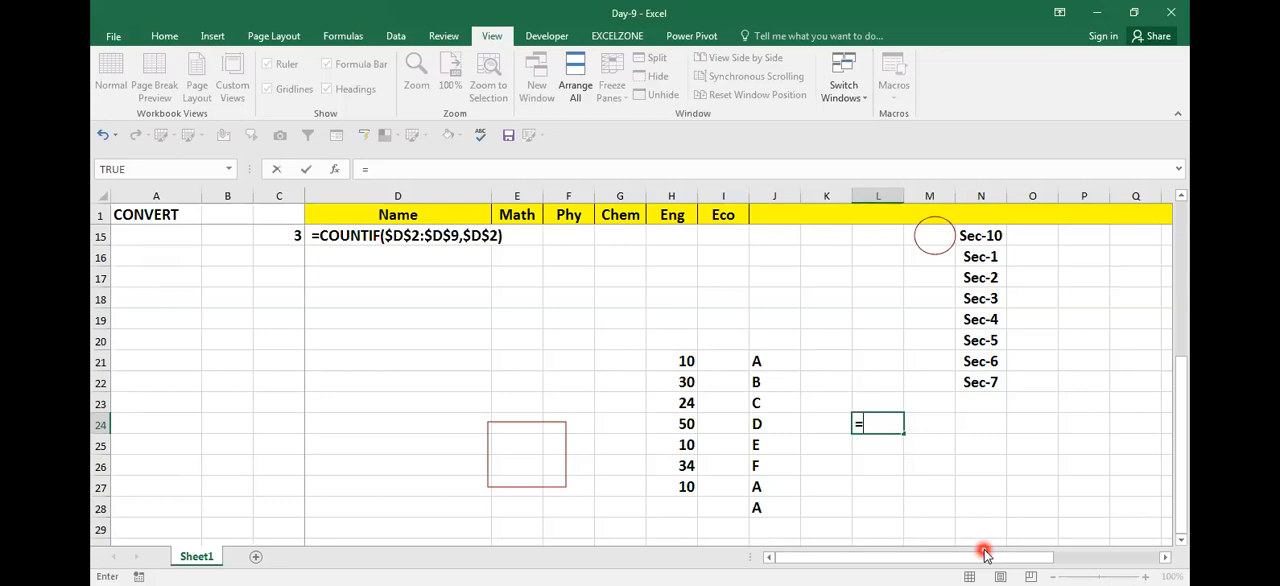
{"action": "type", "text": "COUNTIF("}
{"action": "key", "text": "Down"}
{"action": "key", "text": "Left"}
{"action": "key", "text": "Left"}
{"action": "key", "text": "Left"}
{"action": "key", "text": "Left"}
{"action": "key", "text": "Up"}
{"action": "key", "text": "Up"}
{"action": "key", "text": "Up"}
{"action": "key", "text": "Up"}
{"action": "key", "text": "Right"}
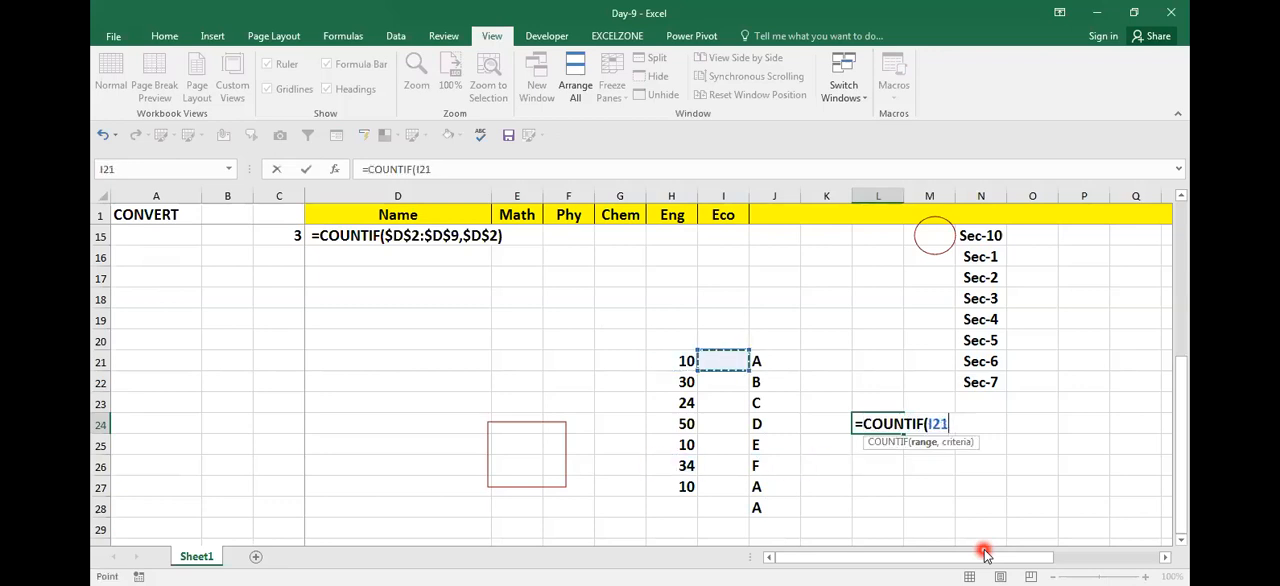
{"action": "key", "text": "Right"}
{"action": "key", "text": "ctrl+shift+Down"}
{"action": "key", "text": "F4"}
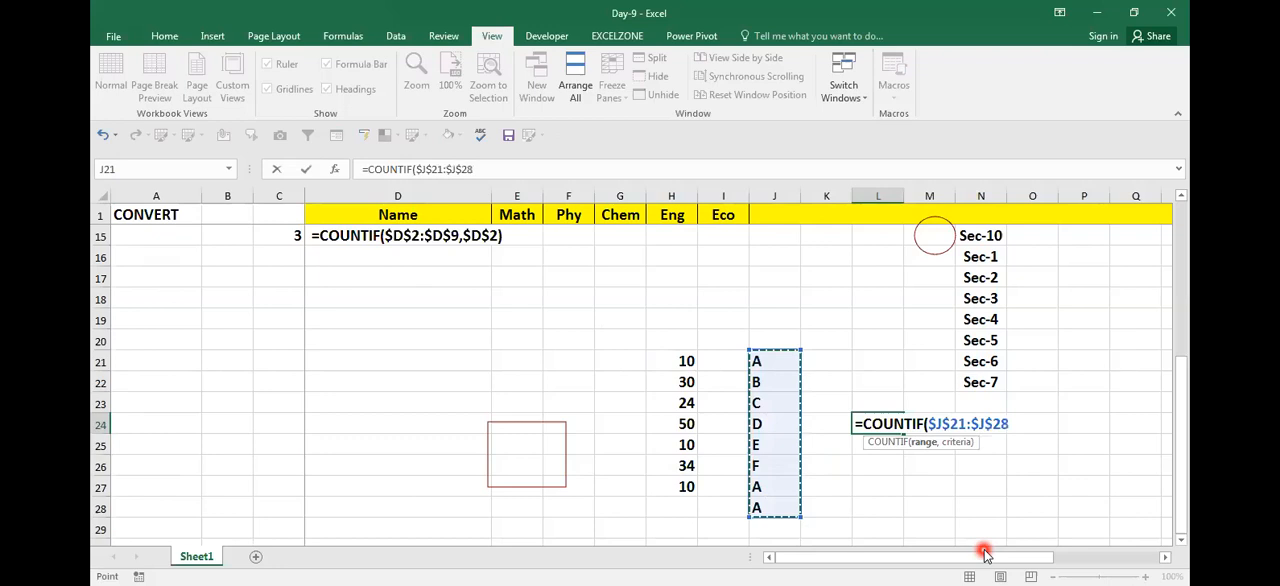
Step: Set the criterion of the L24 COUNTIF formula to the text "A" and complete the formula
{"action": "type", "text": ","}
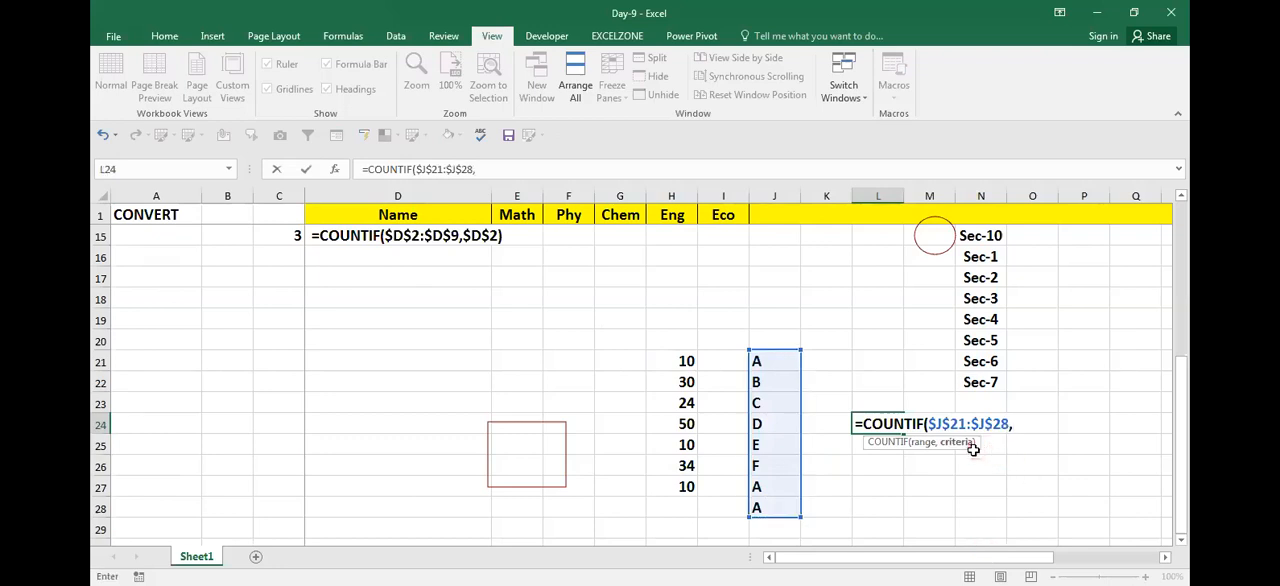
{"action": "type", "text": "\"A\")"}
{"action": "key", "text": "Return"}
Step: Copy the COUNTIF formula text from L24 and place it as visible text in cell N24
{"action": "key", "text": "Up"}
{"action": "key", "text": "F2"}
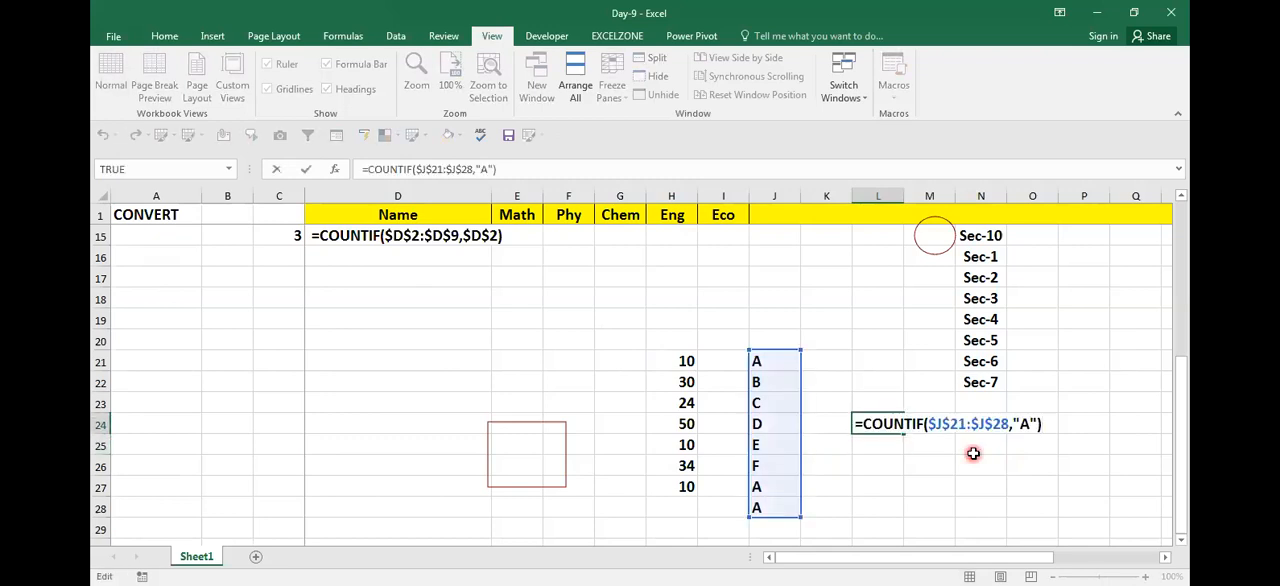
{"action": "key", "text": "shift+Home"}
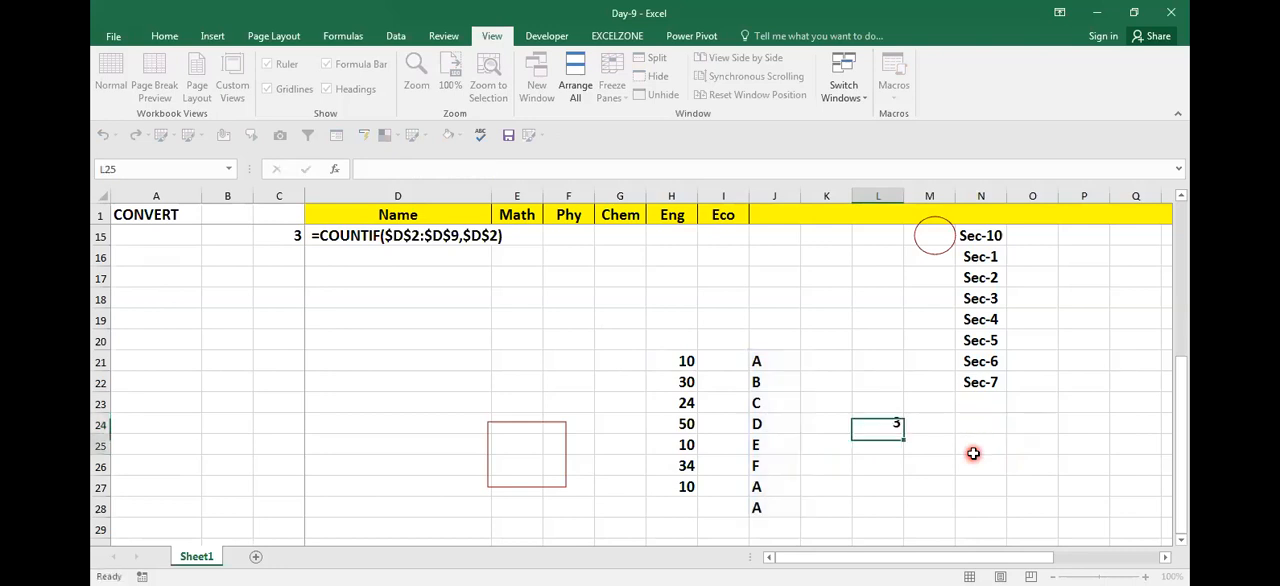
{"action": "left_click", "coordinate": [979, 405]}
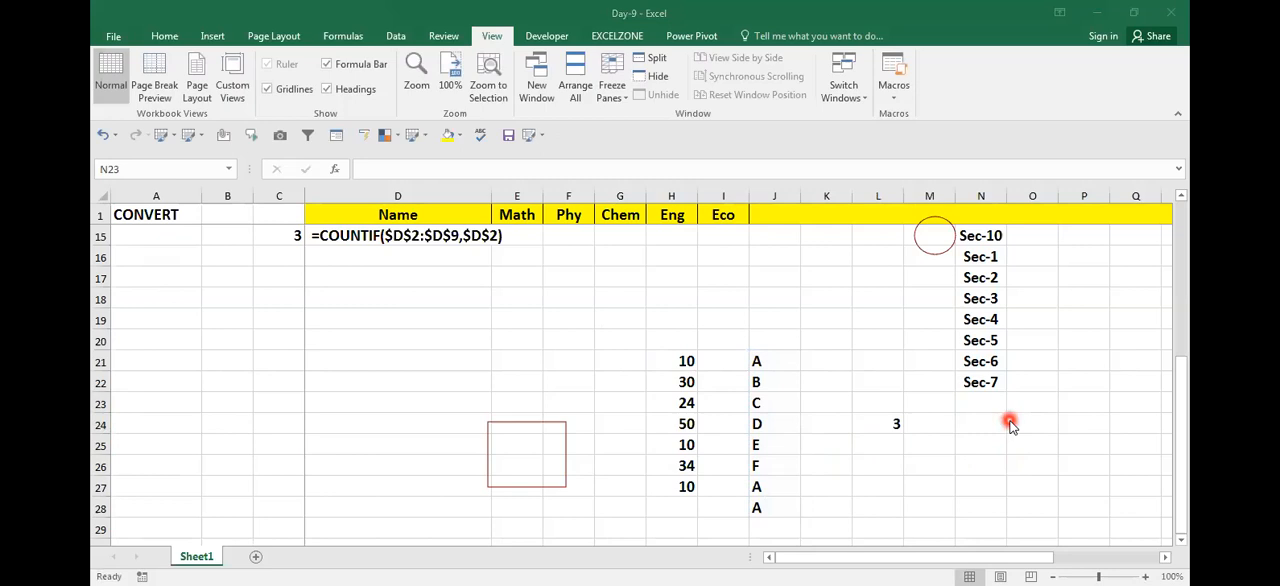
{"action": "left_click", "coordinate": [1005, 425]}
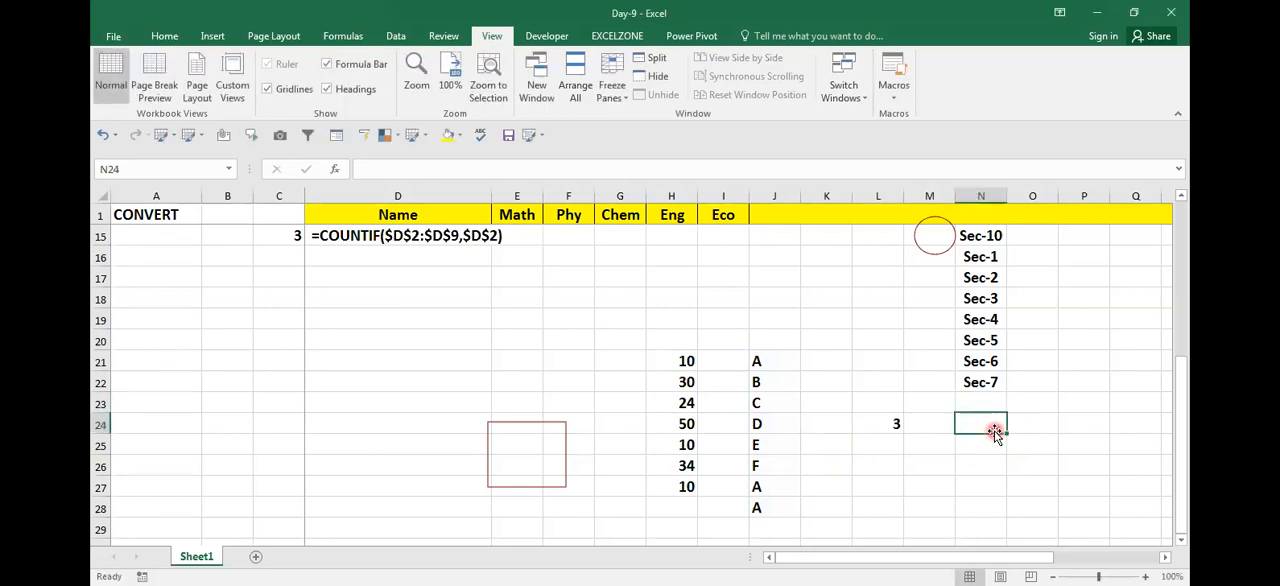
{"action": "type", "text": "=COUNTIF($J$21:$J$28,\"A\")"}
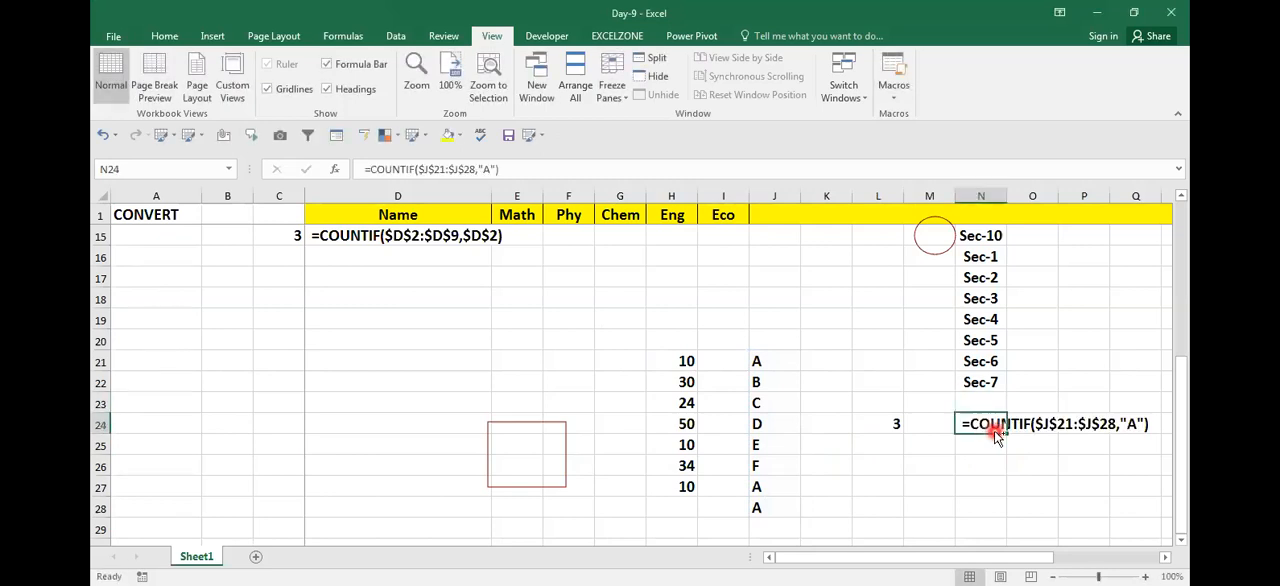
{"action": "key", "text": "Return"}
Step: Start a second COUNTIF formula in cell L27 with the absolute range $J$21:$J$28
{"action": "key", "text": "Left"}
{"action": "key", "text": "Left"}
{"action": "key", "text": "Down"}
{"action": "key", "text": "Right"}
{"action": "key", "text": "Left"}
{"action": "key", "text": "Left"}
{"action": "key", "text": "Right"}
{"action": "key", "text": "Down"}
{"action": "type", "text": "="}
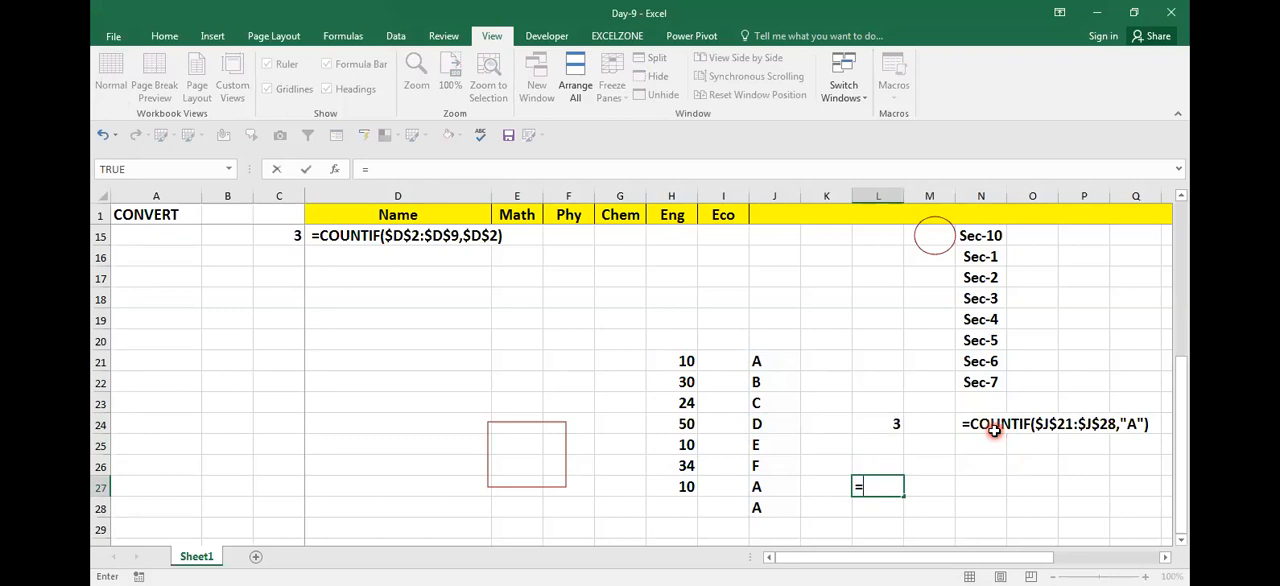
{"action": "type", "text": "COUNTIF("}
{"action": "key", "text": "Left"}
{"action": "key", "text": "Left"}
{"action": "key", "text": "Down"}
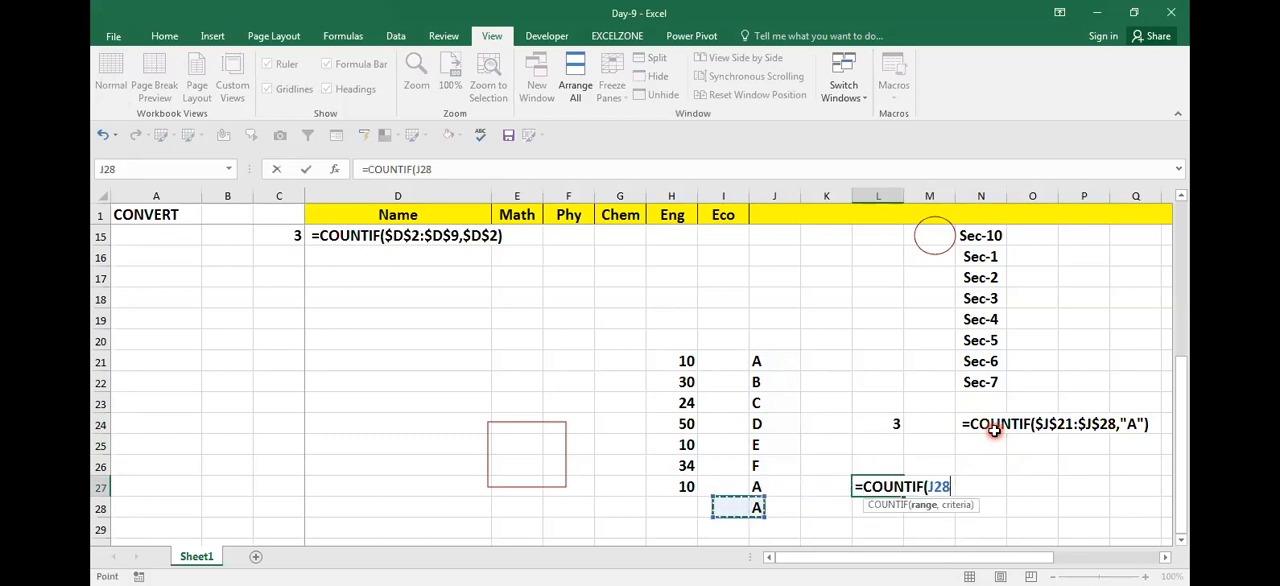
{"action": "key", "text": "shift+Up"}
{"action": "key", "text": "shift+Up"}
{"action": "key", "text": "shift+Up"}
{"action": "key", "text": "shift+Up"}
{"action": "key", "text": "shift+Up"}
{"action": "key", "text": "shift+Up"}
{"action": "key", "text": "shift+Up"}
{"action": "key", "text": "F4"}
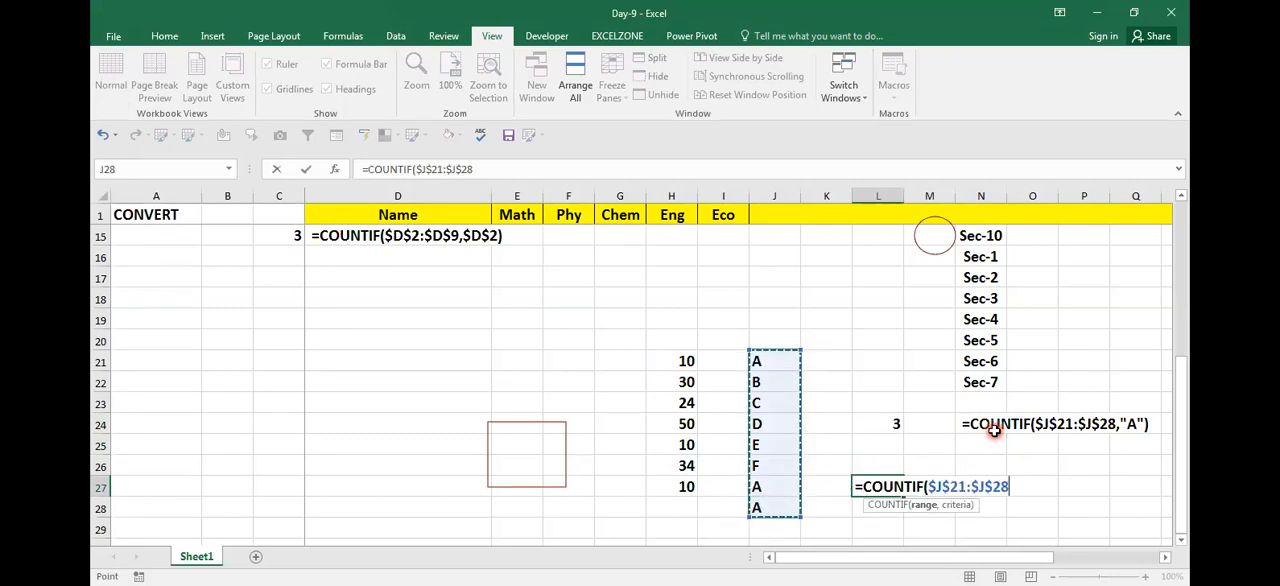
Step: Set the criterion of the L27 COUNTIF formula to $J$17, complete the formula, and check its references
{"action": "type", "text": ","}
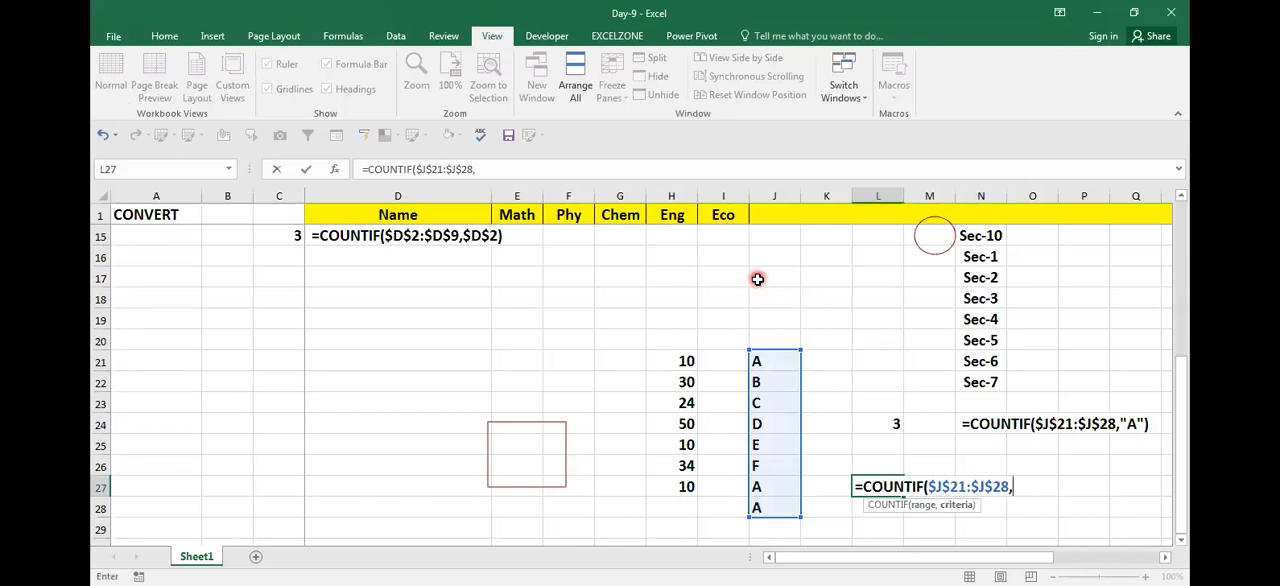
{"action": "left_click", "coordinate": [757, 279]}
{"action": "key", "text": "F4"}
{"action": "type", "text": ")"}
{"action": "key", "text": "ctrl+Return"}
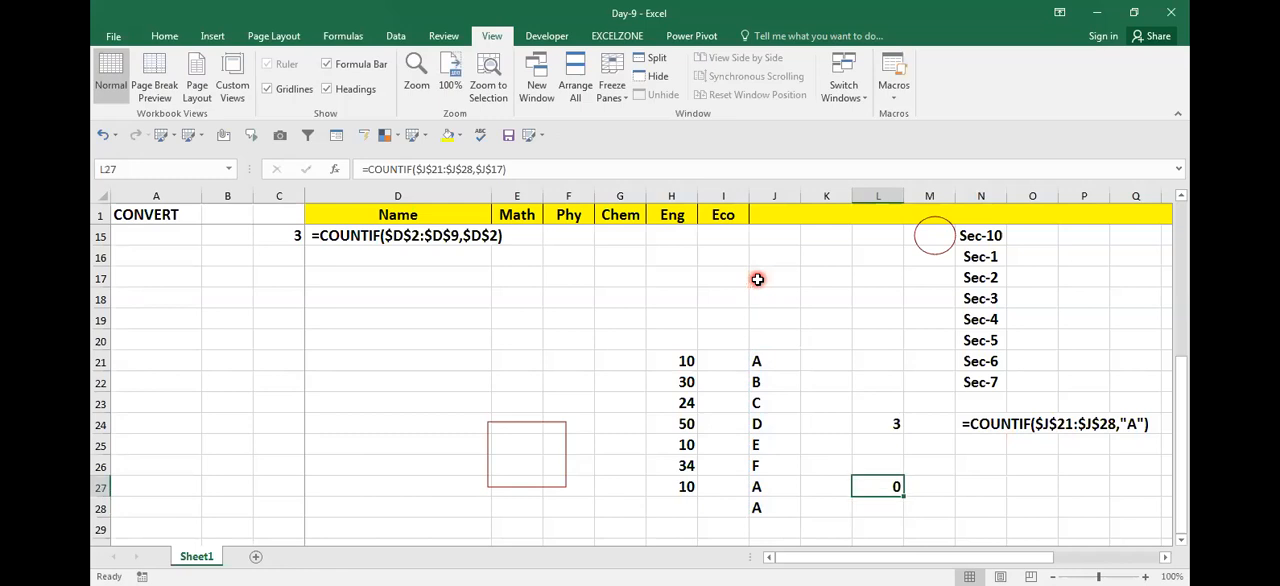
{"action": "key", "text": "F2"}
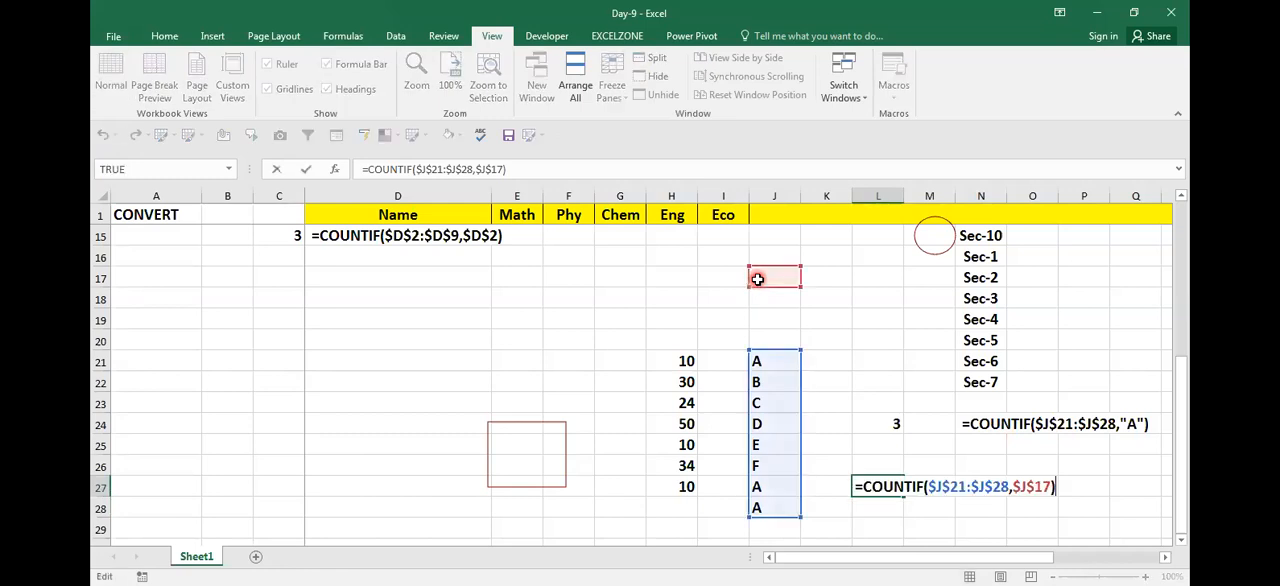
{"action": "key", "text": "Escape"}
{"action": "key", "text": "F2"}
{"action": "key", "text": "Escape"}
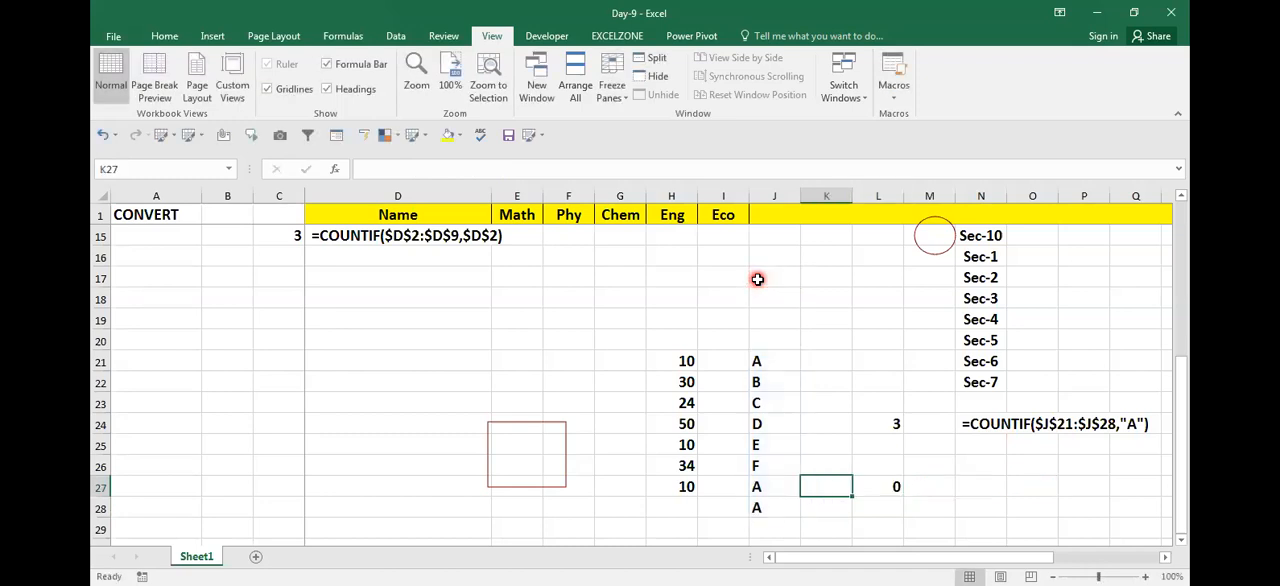
{"action": "key", "text": "F2"}
{"action": "key", "text": "Escape"}
Step: Fill the criterion cell J17 with yellow
{"action": "left_click", "coordinate": [780, 270]}
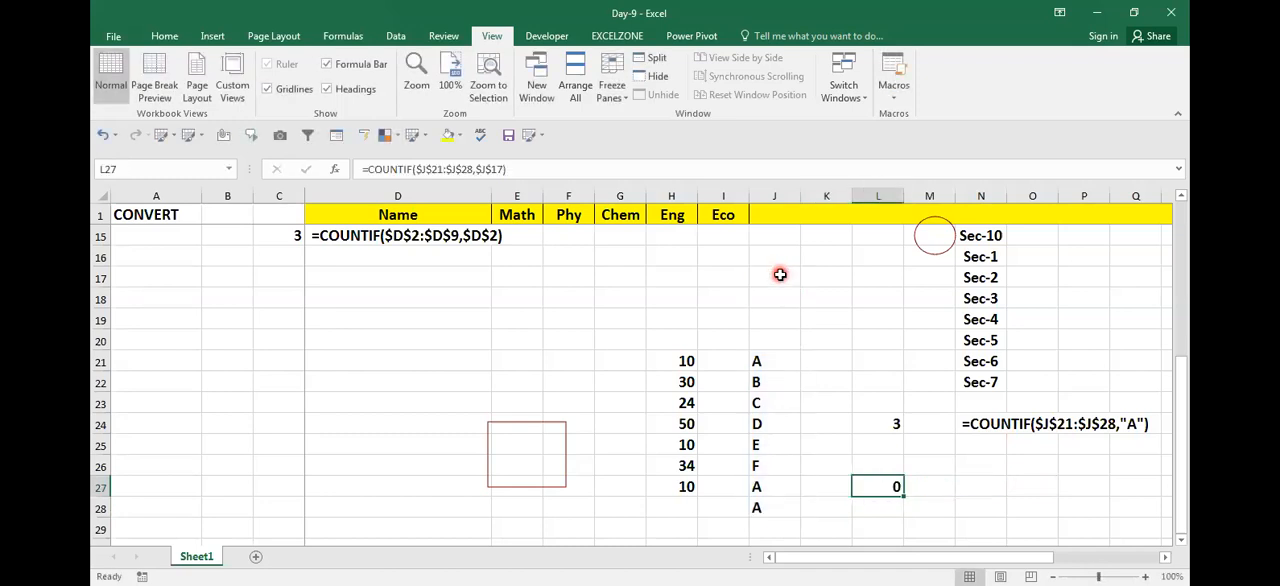
{"action": "left_click", "coordinate": [164, 38]}
{"action": "left_click", "coordinate": [333, 92]}
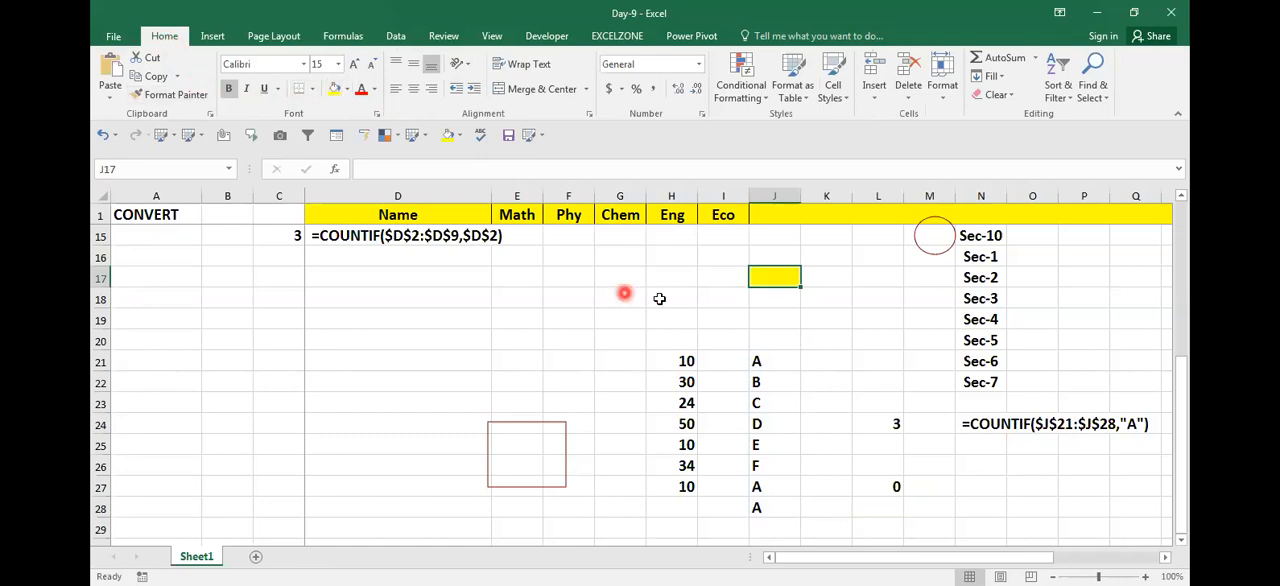
Step: Check the criterion reference in the L27 formula and enter B in the yellow cell J17
{"action": "left_click", "coordinate": [900, 489]}
{"action": "double_click", "coordinate": [900, 489]}
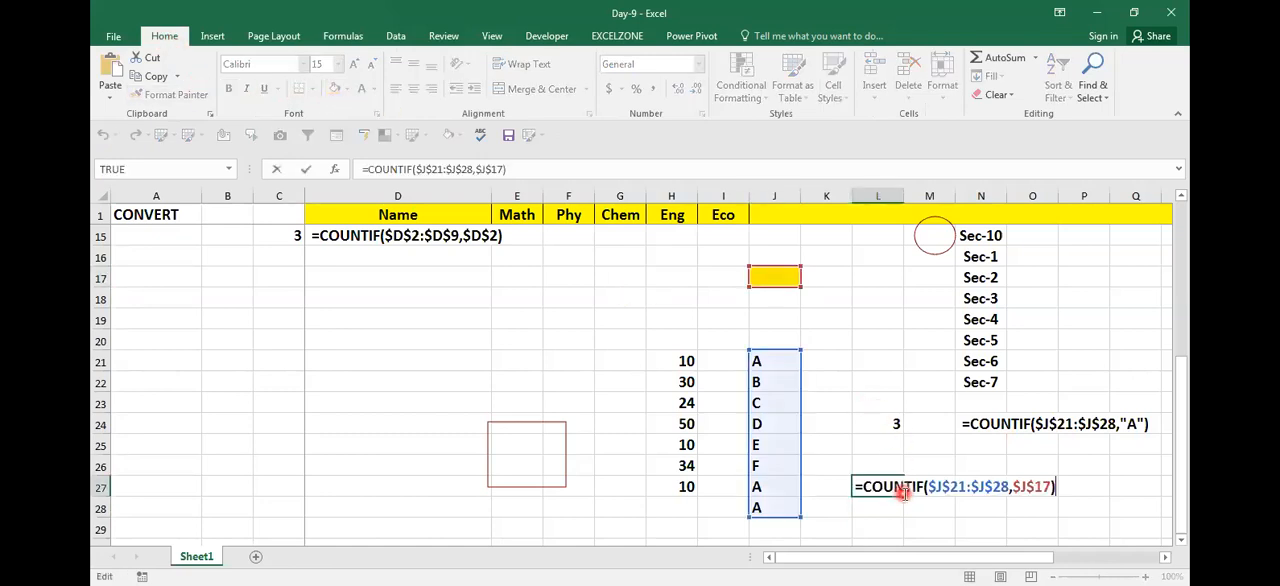
{"action": "key", "text": "Escape"}
{"action": "key", "text": "Left"}
{"action": "key", "text": "Left"}
{"action": "key", "text": "Up"}
{"action": "key", "text": "Up"}
{"action": "key", "text": "Up"}
{"action": "key", "text": "Up"}
{"action": "key", "text": "Up"}
{"action": "key", "text": "Up"}
{"action": "key", "text": "Up"}
{"action": "key", "text": "Up"}
{"action": "key", "text": "Up"}
{"action": "key", "text": "Up"}
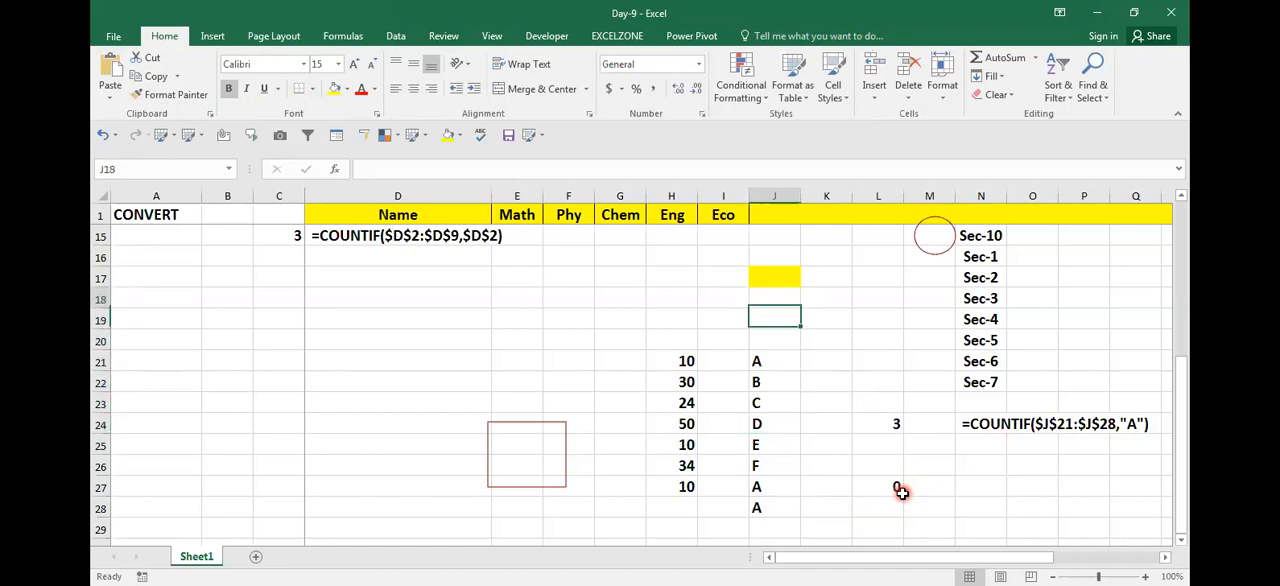
{"action": "type", "text": "B"}
{"action": "key", "text": "Return"}
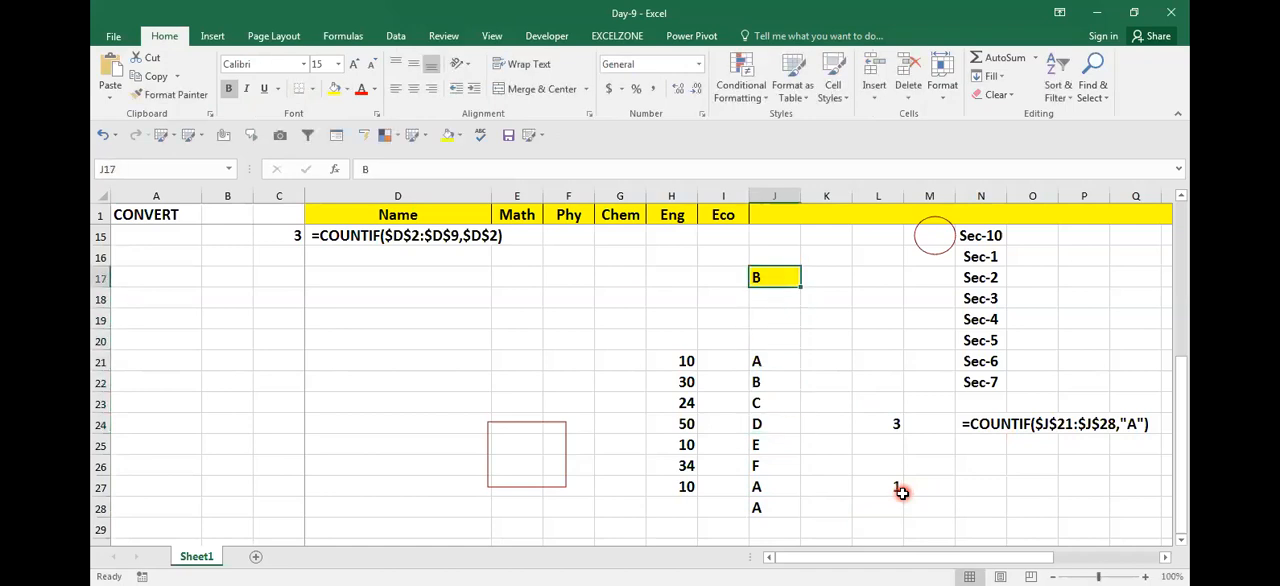
{"action": "left_click", "coordinate": [882, 487]}
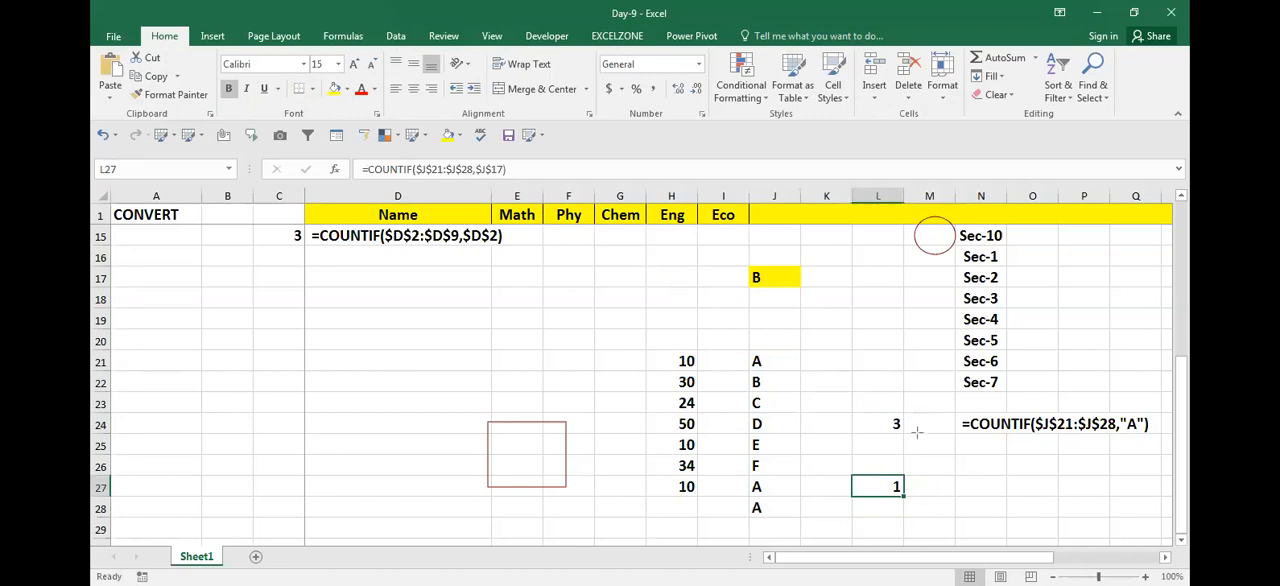
{"action": "mouse_move", "coordinate": [870, 466]}
{"action": "left_mouse_down"}
{"action": "mouse_move", "coordinate": [898, 532]}
{"action": "mouse_move", "coordinate": [937, 510]}
{"action": "mouse_move", "coordinate": [922, 514]}
{"action": "left_mouse_up"}
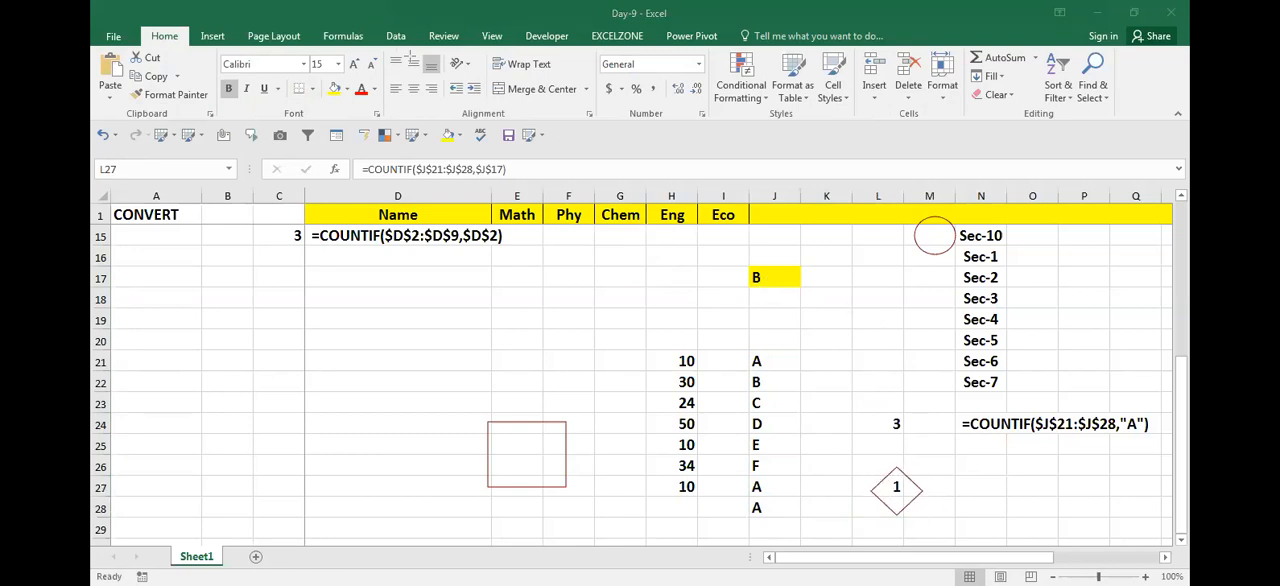
Step: Set the criterion in J17 to D, fill D from J24 through J26, and check the COUNTIF in L27
{"action": "key", "text": "Escape"}
{"action": "left_click", "coordinate": [762, 281]}
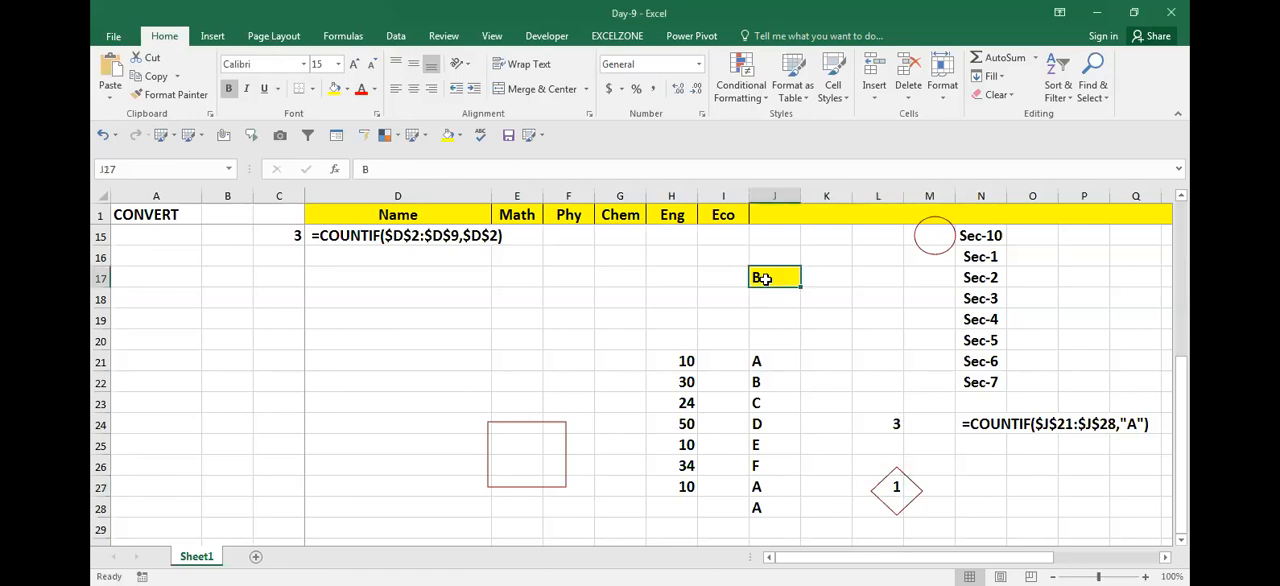
{"action": "type", "text": "D"}
{"action": "key", "text": "Return"}
{"action": "key", "text": "Down"}
{"action": "key", "text": "Down"}
{"action": "key", "text": "Down"}
{"action": "key", "text": "Down"}
{"action": "key", "text": "Down"}
{"action": "key", "text": "Down"}
{"action": "key", "text": "shift+Down"}
{"action": "key", "text": "shift+Down"}
{"action": "key", "text": "ctrl+d"}
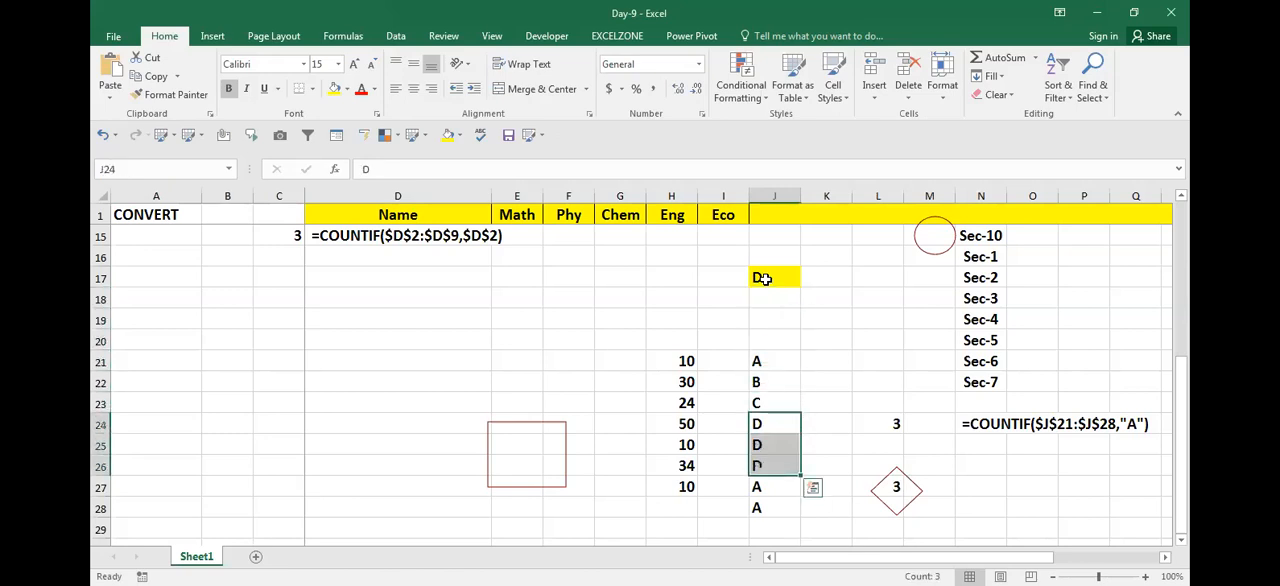
{"action": "left_click", "coordinate": [923, 497]}
{"action": "left_click", "coordinate": [898, 488]}
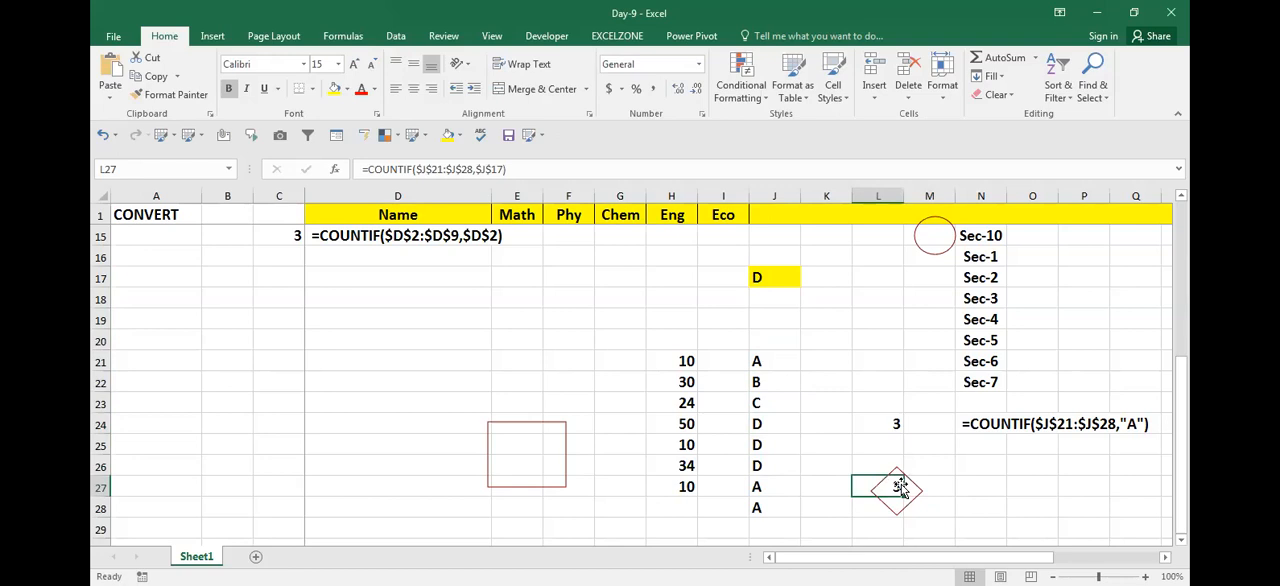
{"action": "key", "text": "Up"}
{"action": "key", "text": "Up"}
{"action": "key", "text": "Up"}
{"action": "key", "text": "Up"}
{"action": "key", "text": "Up"}
{"action": "key", "text": "Up"}
{"action": "key", "text": "Up"}
{"action": "key", "text": "Up"}
{"action": "key", "text": "Up"}
{"action": "key", "text": "Up"}
{"action": "key", "text": "Up"}
{"action": "key", "text": "Up"}
{"action": "key", "text": "Up"}
{"action": "key", "text": "Up"}
{"action": "key", "text": "Up"}
{"action": "key", "text": "Up"}
{"action": "key", "text": "Up"}
{"action": "key", "text": "Up"}
{"action": "key", "text": "Up"}
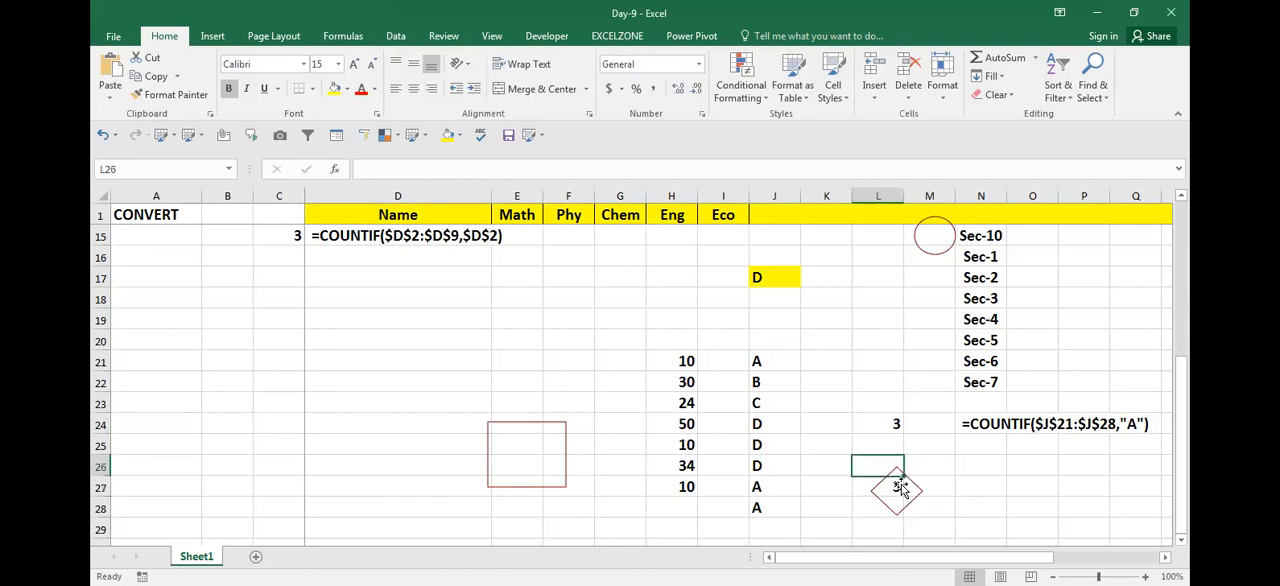
{"action": "key", "text": "Up"}
{"action": "key", "text": "Up"}
{"action": "key", "text": "Up"}
{"action": "key", "text": "Up"}
{"action": "key", "text": "Up"}
{"action": "key", "text": "Up"}
{"action": "key", "text": "Up"}
{"action": "key", "text": "Left"}
{"action": "key", "text": "Left"}
{"action": "key", "text": "Left"}
{"action": "key", "text": "Left"}
{"action": "key", "text": "Left"}
{"action": "key", "text": "Left"}
{"action": "key", "text": "Left"}
{"action": "key", "text": "Left"}
{"action": "key", "text": "Left"}
{"action": "key", "text": "Left"}
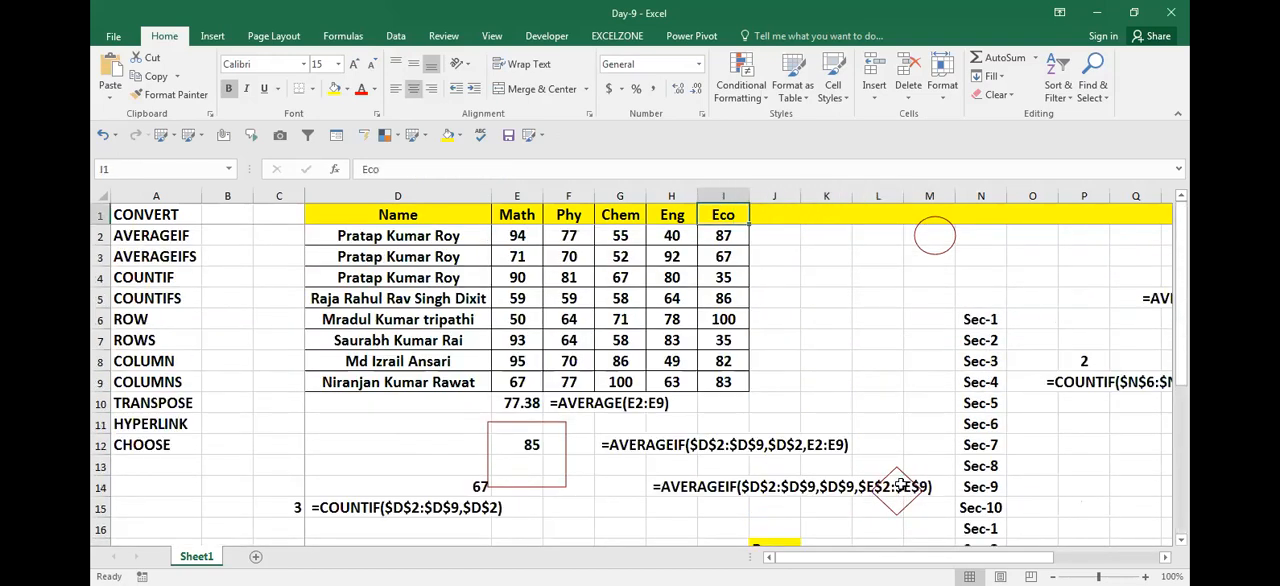
{"action": "key", "text": "Down"}
{"action": "key", "text": "Down"}
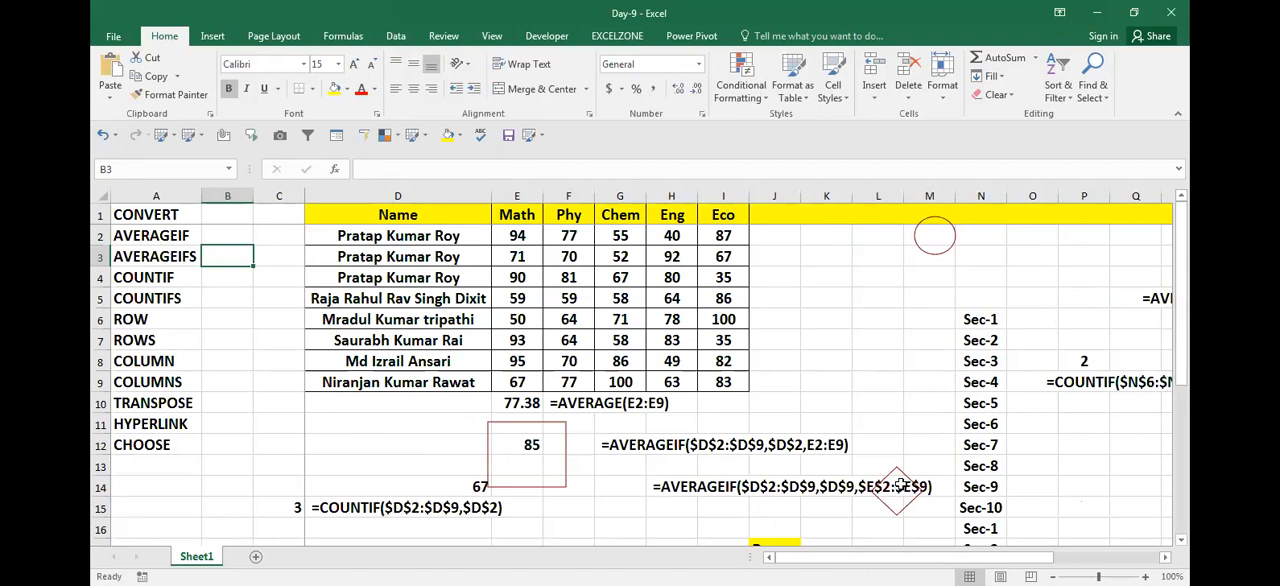
{"action": "key", "text": "Down"}
{"action": "key", "text": "Down"}
{"action": "key", "text": "Down"}
{"action": "key", "text": "Down"}
{"action": "key", "text": "Down"}
{"action": "key", "text": "Down"}
{"action": "key", "text": "Down"}
{"action": "key", "text": "Down"}
{"action": "key", "text": "Down"}
{"action": "key", "text": "Down"}
{"action": "key", "text": "Down"}
{"action": "key", "text": "Down"}
{"action": "key", "text": "Down"}
{"action": "key", "text": "Down"}
{"action": "key", "text": "Down"}
{"action": "key", "text": "Down"}
{"action": "key", "text": "Down"}
{"action": "key", "text": "Down"}
{"action": "key", "text": "Down"}
{"action": "key", "text": "Down"}
{"action": "key", "text": "Right"}
{"action": "key", "text": "Right"}
{"action": "key", "text": "Right"}
{"action": "key", "text": "Left"}
{"action": "key", "text": "Left"}
{"action": "key", "text": "Down"}
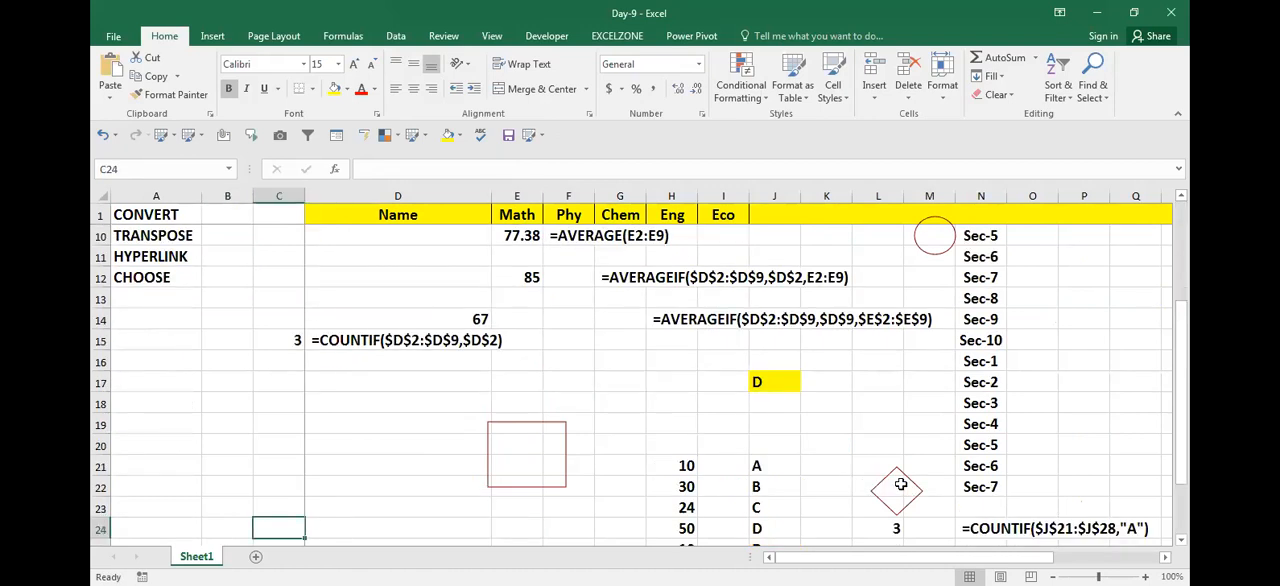
{"action": "key", "text": "ctrl+Up"}
{"action": "key", "text": "ctrl+Up"}
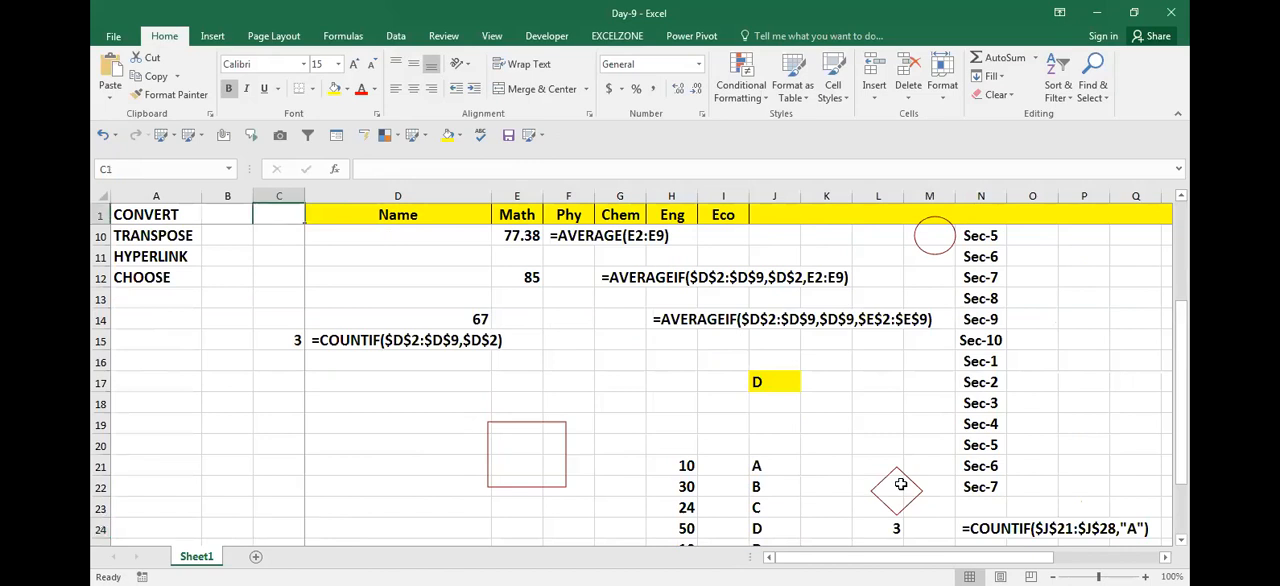
Step: Insert several blank columns at column K, beside the marks table
{"action": "key", "text": "Down"}
{"action": "key", "text": "Down"}
{"action": "key", "text": "Right"}
{"action": "key", "text": "Right"}
{"action": "key", "text": "Right"}
{"action": "key", "text": "Right"}
{"action": "key", "text": "Right"}
{"action": "key", "text": "Right"}
{"action": "key", "text": "Right"}
{"action": "key", "text": "Right"}
{"action": "key", "text": "ctrl+space"}
{"action": "key", "text": "ctrl+shift+plus"}
{"action": "key", "text": "ctrl+shift+plus"}
{"action": "key", "text": "ctrl+shift+plus"}
{"action": "key", "text": "ctrl+shift+plus"}
{"action": "key", "text": "ctrl+shift+plus"}
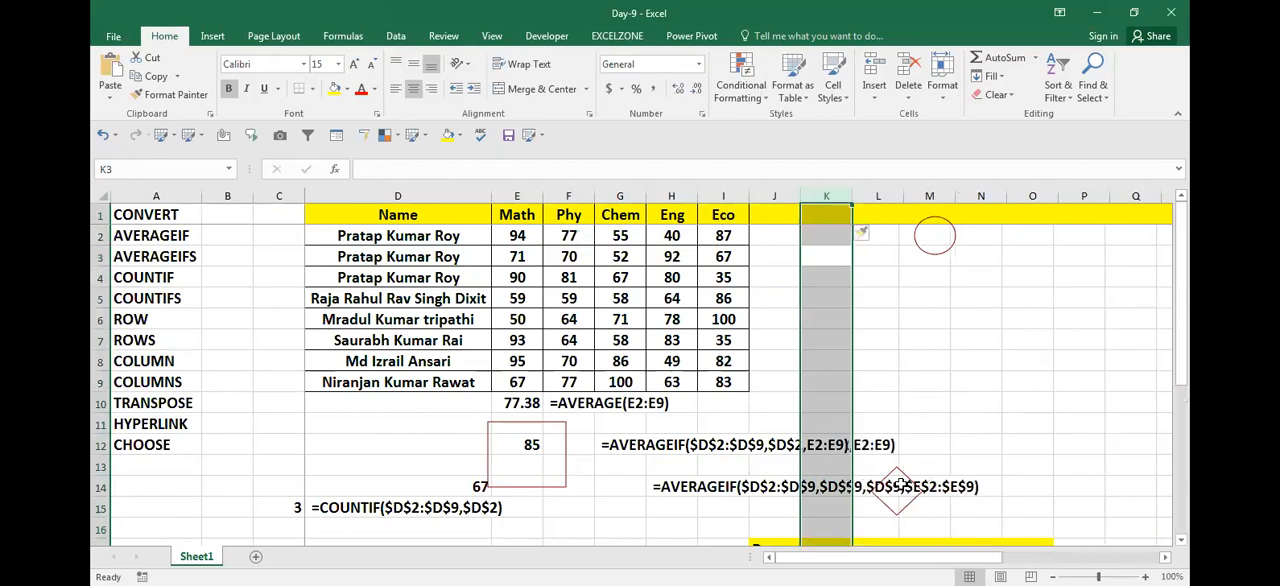
Step: Start a COUNTIFS formula in cell O5
{"action": "key", "text": "Right"}
{"action": "key", "text": "Right"}
{"action": "key", "text": "Right"}
{"action": "key", "text": "Right"}
{"action": "key", "text": "Right"}
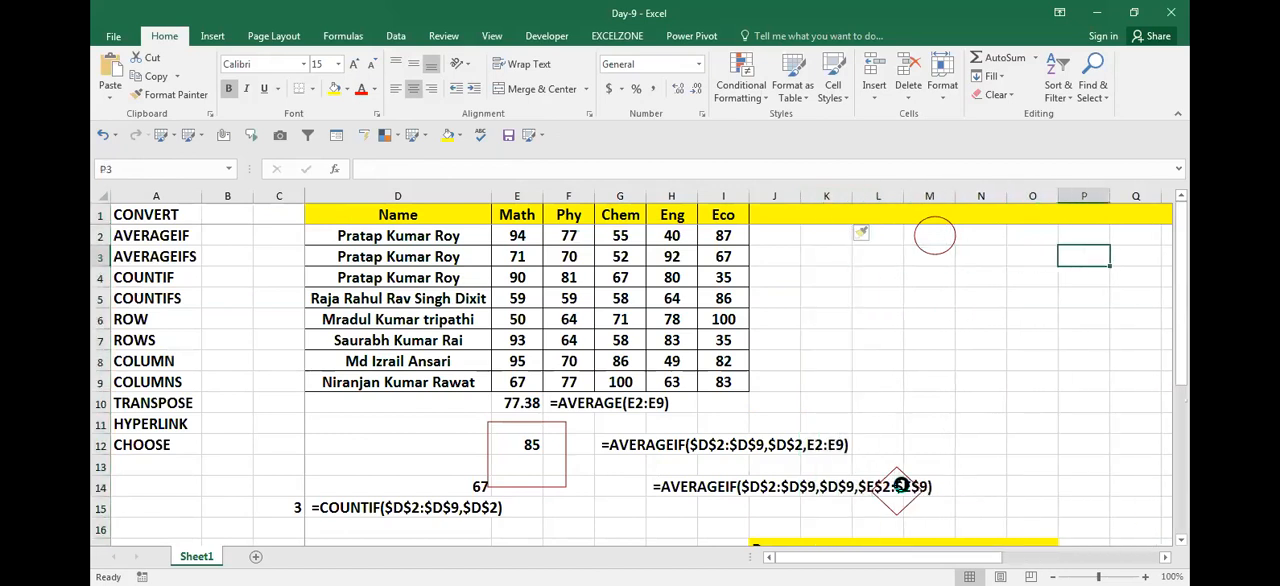
{"action": "key", "text": "Down"}
{"action": "key", "text": "Down"}
{"action": "key", "text": "Left"}
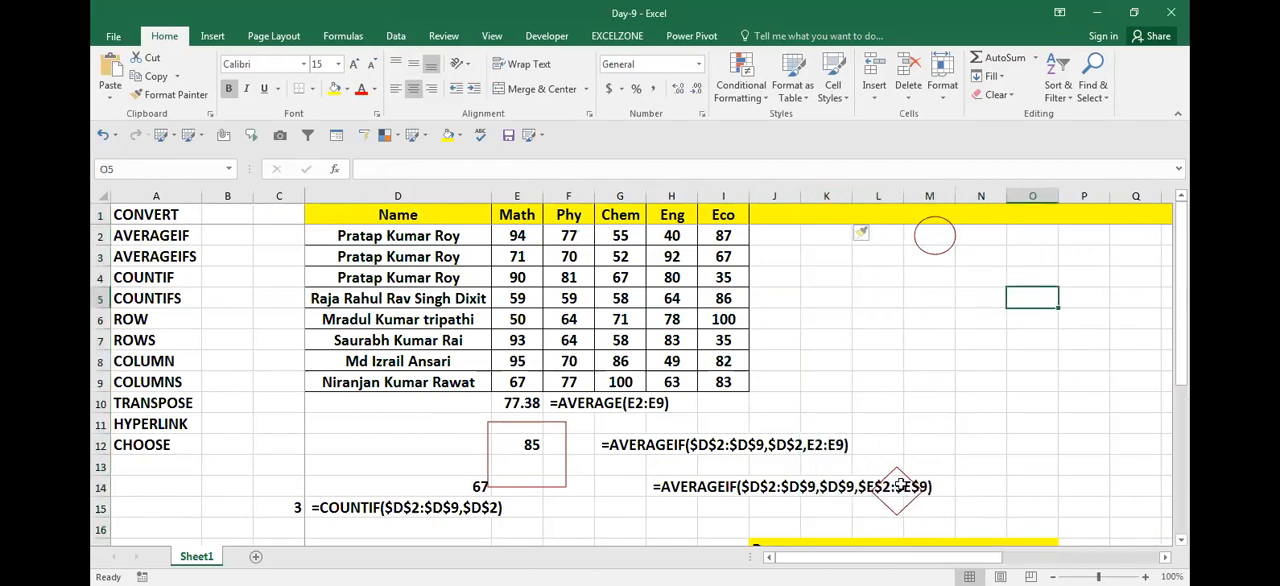
{"action": "type", "text": "="}
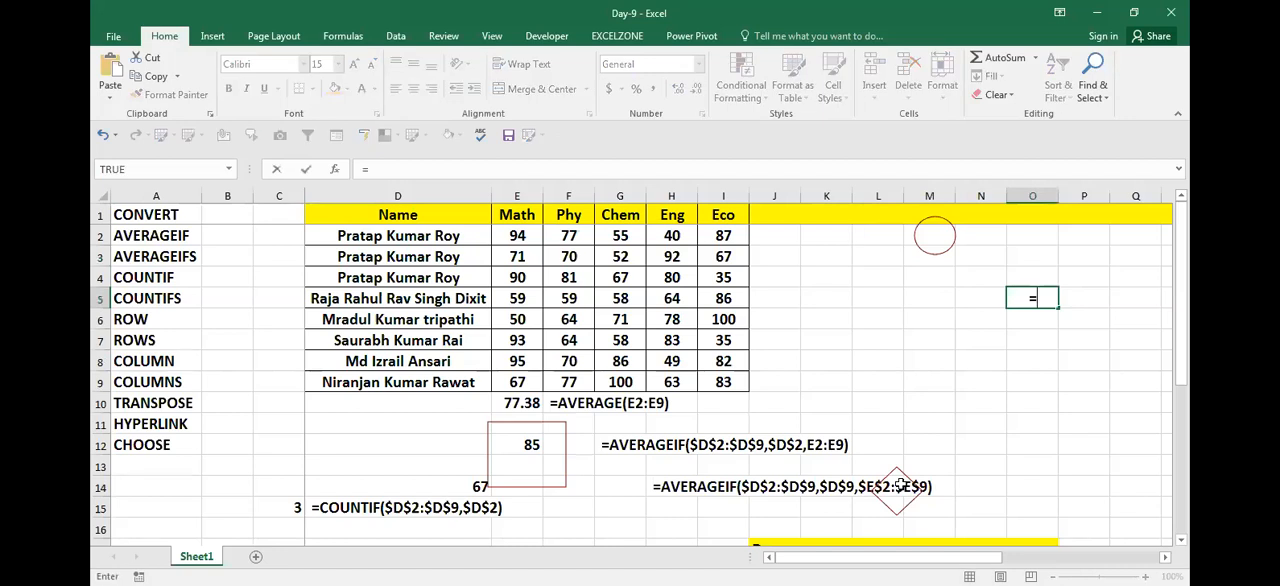
{"action": "type", "text": "COUNTIF("}
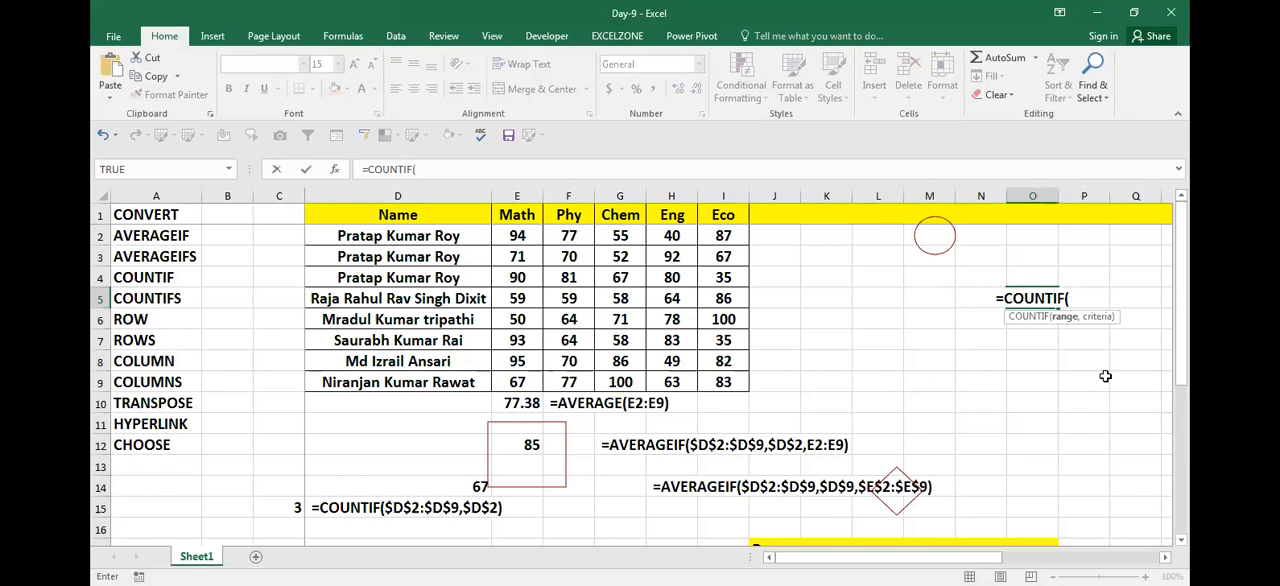
{"action": "key", "text": "BackSpace"}
{"action": "type", "text": "S("}
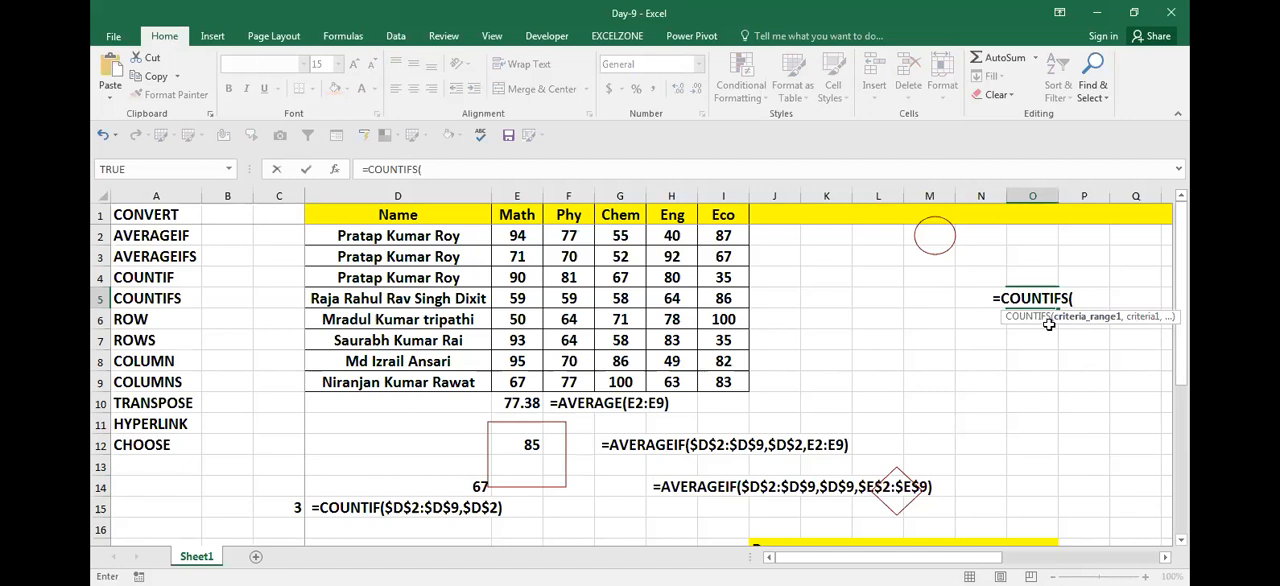
Step: Set the first COUNTIFS criteria range to $D$2:$D$9 and its criterion to $D$2
{"action": "key", "text": "Left"}
{"action": "key", "text": "Left"}
{"action": "key", "text": "Left"}
{"action": "key", "text": "Left"}
{"action": "key", "text": "Left"}
{"action": "key", "text": "Left"}
{"action": "key", "text": "Left"}
{"action": "key", "text": "Left"}
{"action": "key", "text": "Left"}
{"action": "key", "text": "Left"}
{"action": "key", "text": "Left"}
{"action": "key", "text": "Up"}
{"action": "key", "text": "Up"}
{"action": "key", "text": "Up"}
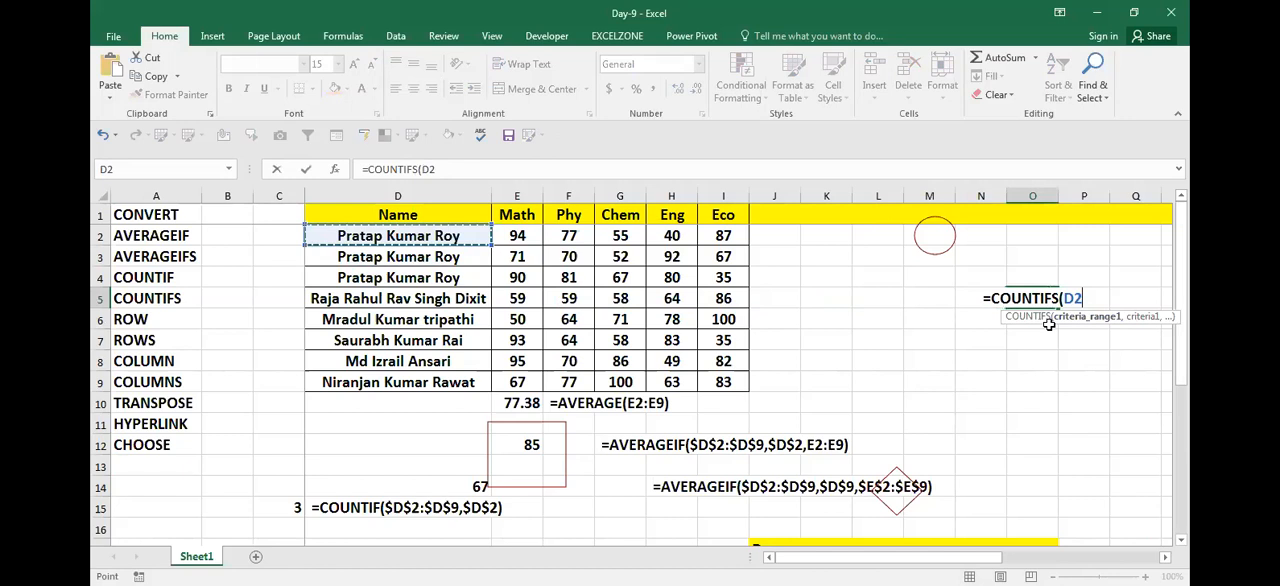
{"action": "key", "text": "ctrl+shift+Down"}
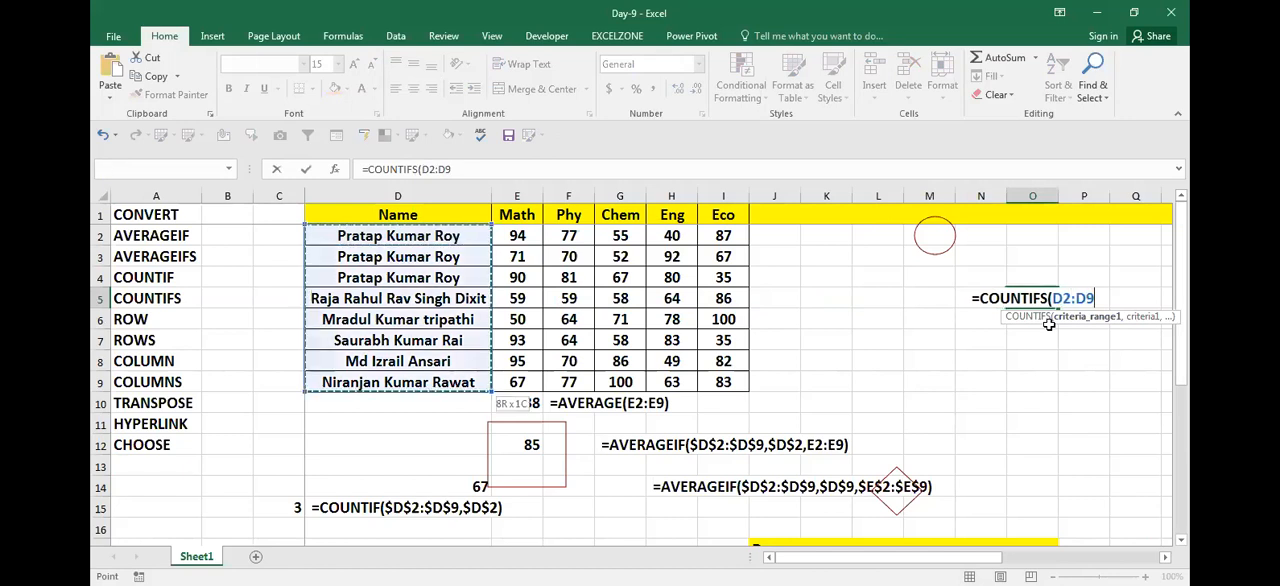
{"action": "key", "text": "F4"}
{"action": "type", "text": ","}
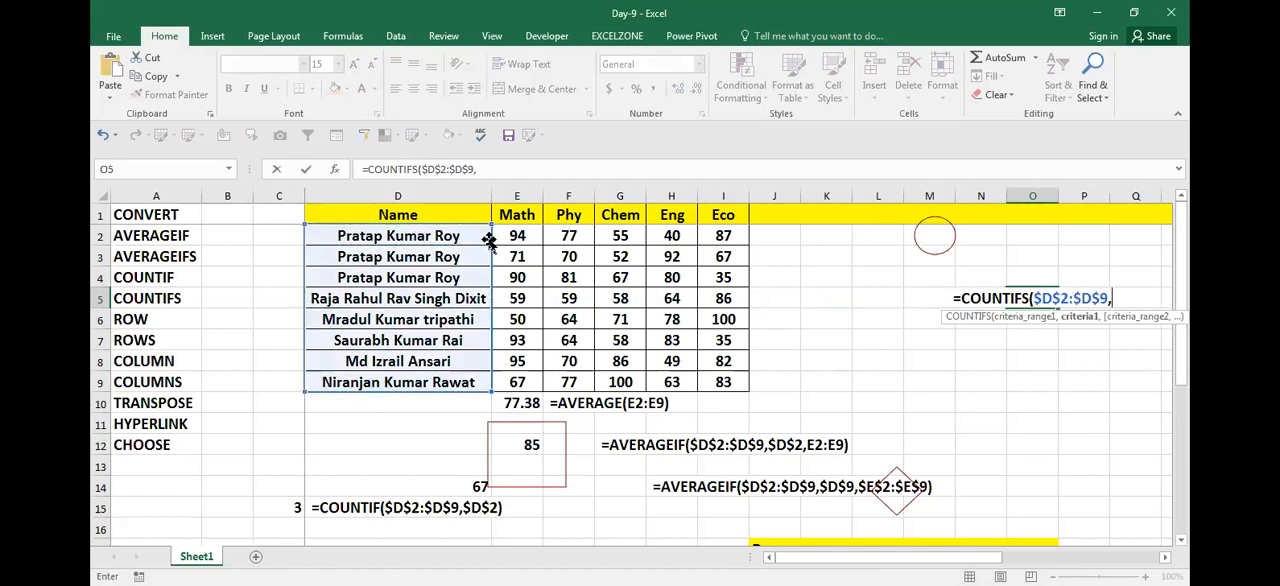
{"action": "left_click", "coordinate": [465, 235]}
{"action": "key", "text": "F4"}
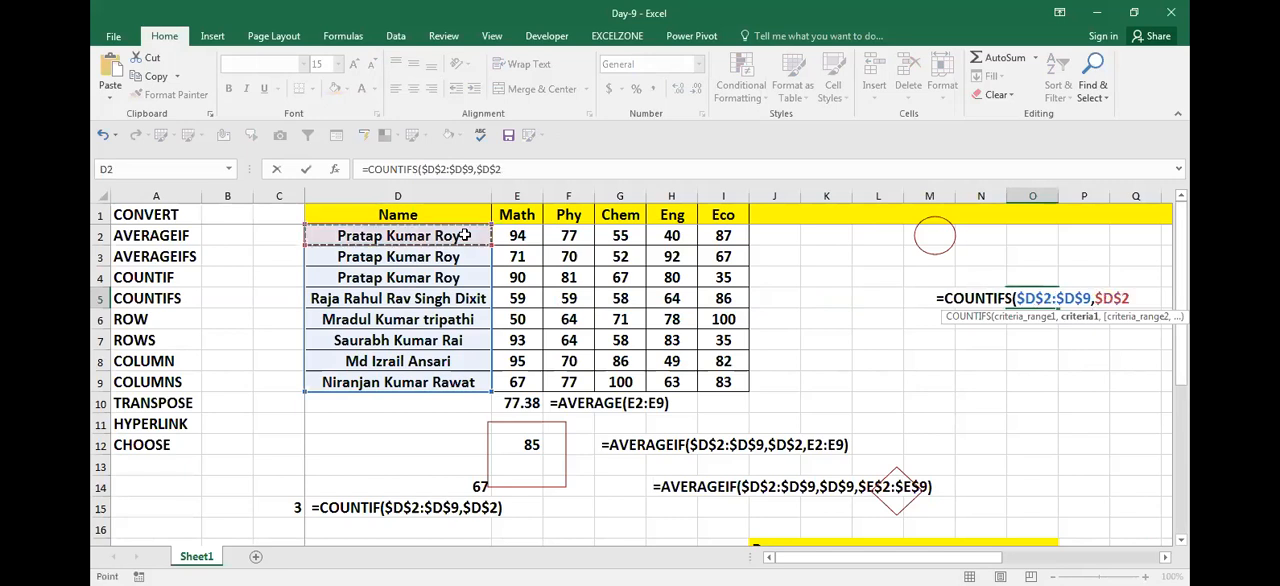
{"action": "type", "text": ","}
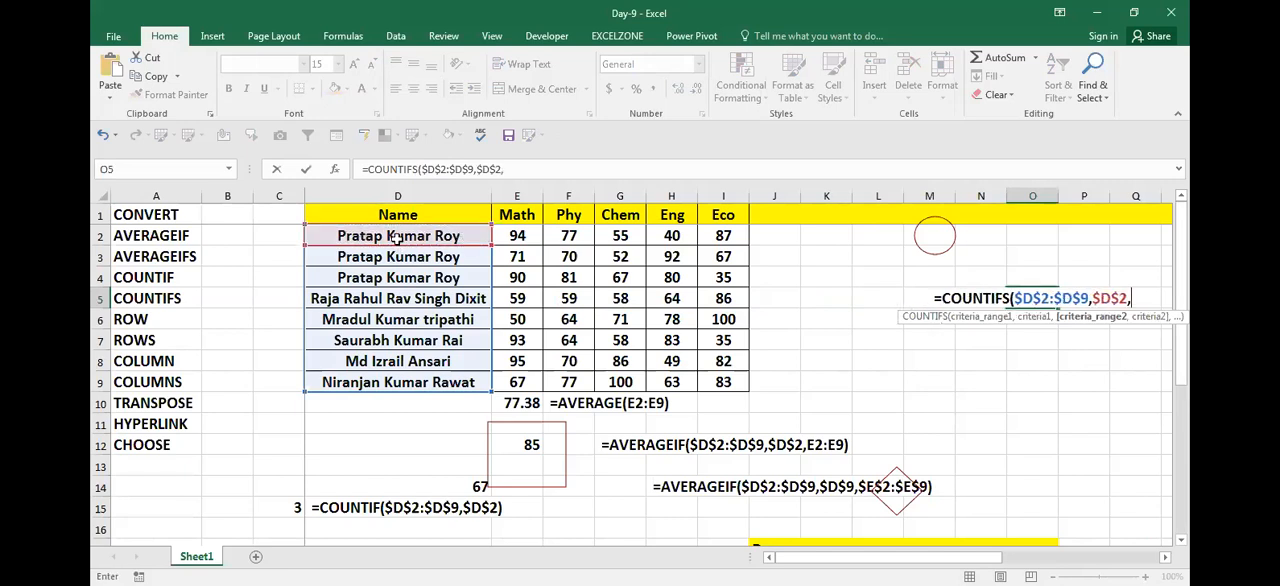
Step: Add the Math marks $E$2:$E$9 as the second criteria range of the COUNTIFS formula
{"action": "left_click", "coordinate": [509, 234]}
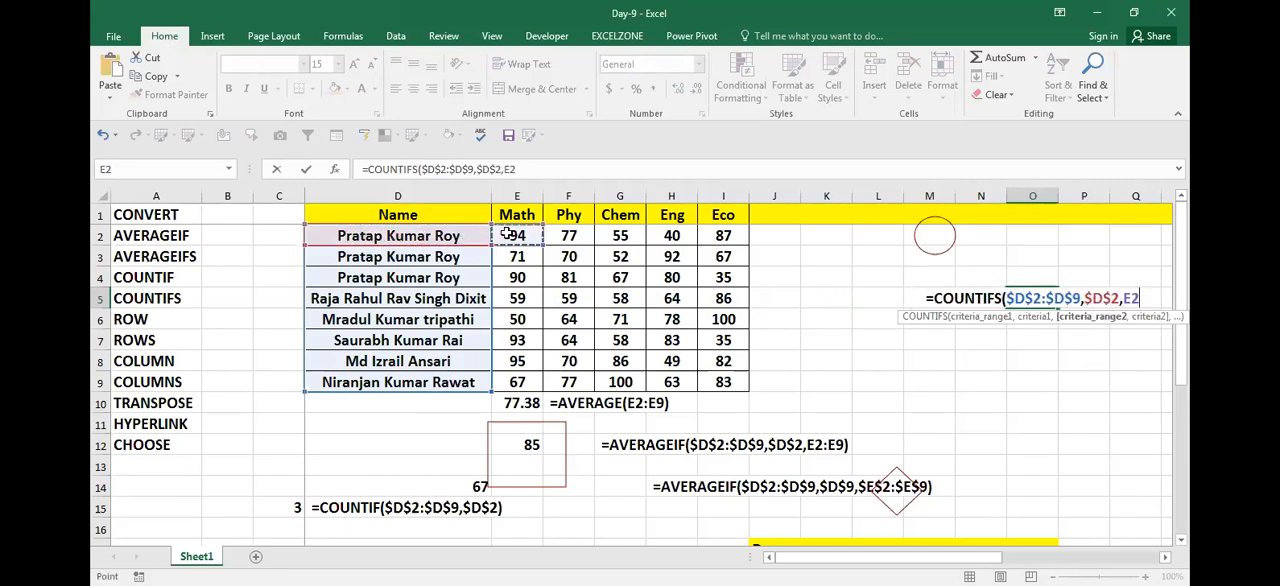
{"action": "key", "text": "shift+Down"}
{"action": "key", "text": "shift+Down"}
{"action": "key", "text": "shift+Down"}
{"action": "key", "text": "shift+Down"}
{"action": "key", "text": "shift+Down"}
{"action": "key", "text": "shift+Down"}
{"action": "key", "text": "shift+Down"}
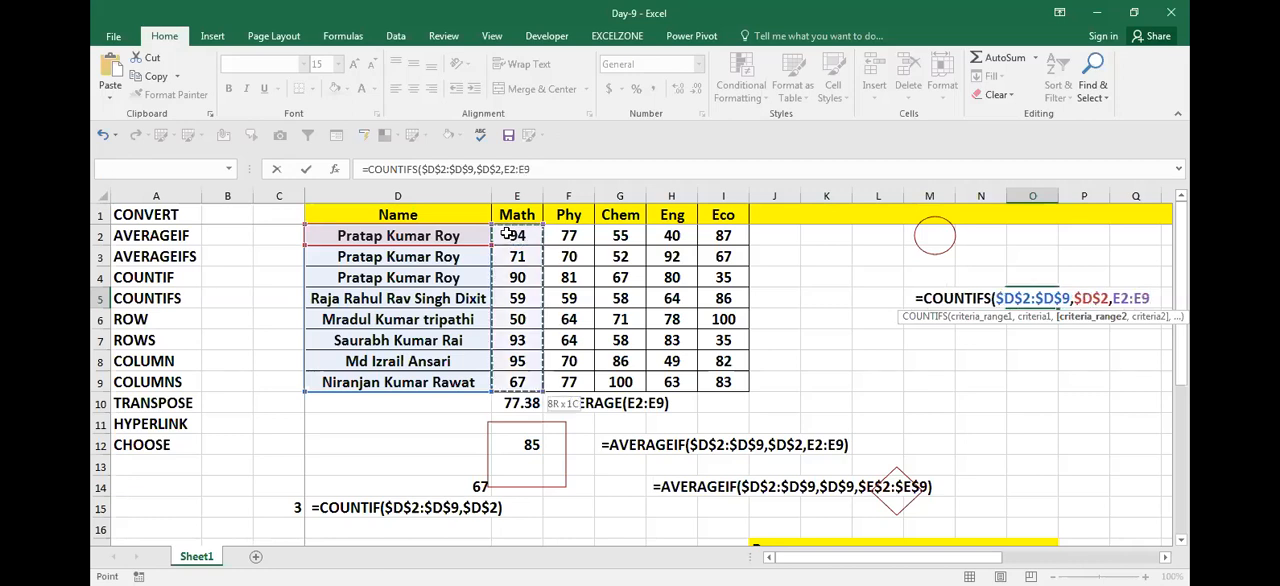
{"action": "key", "text": "F4"}
{"action": "type", "text": ","}
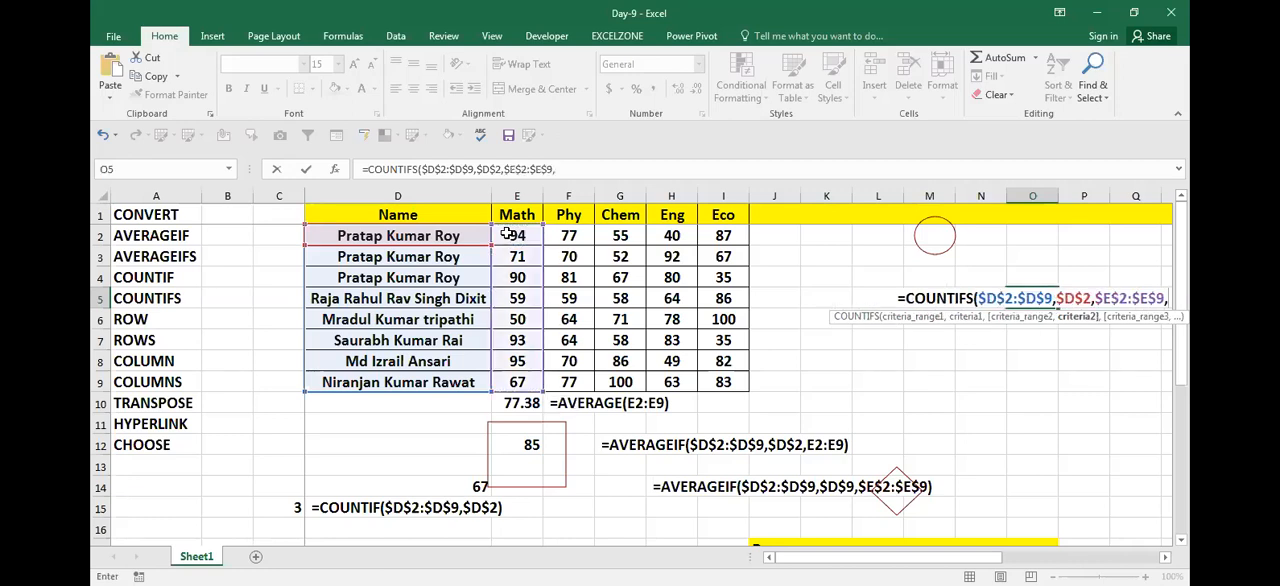
{"action": "type", "text": "\""}
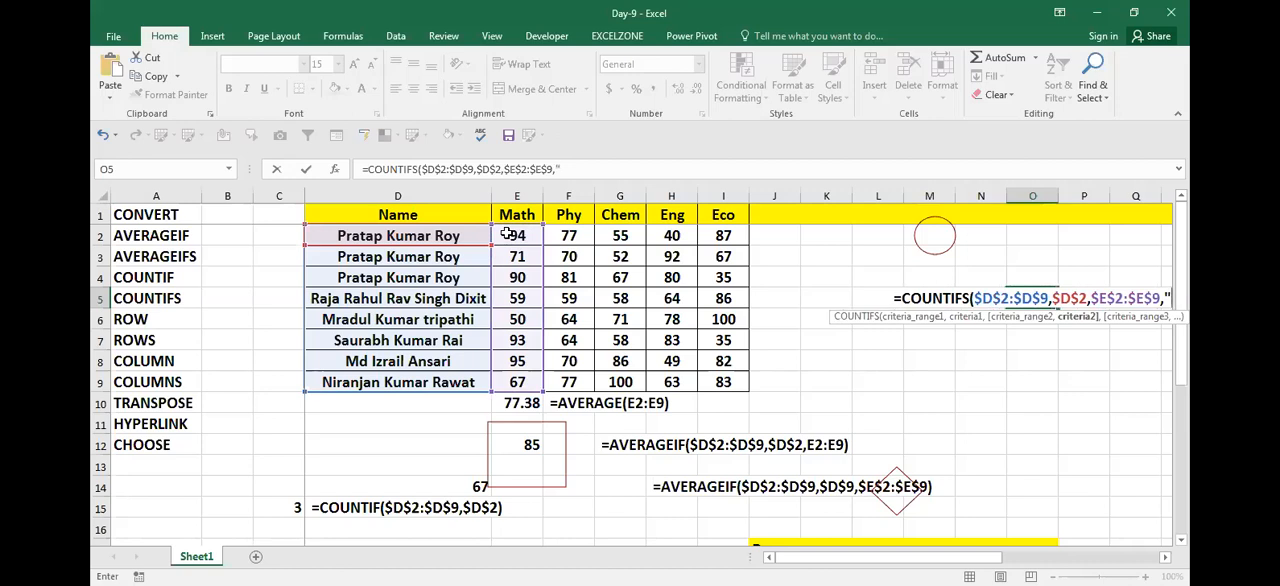
{"action": "type", "text": ">"}
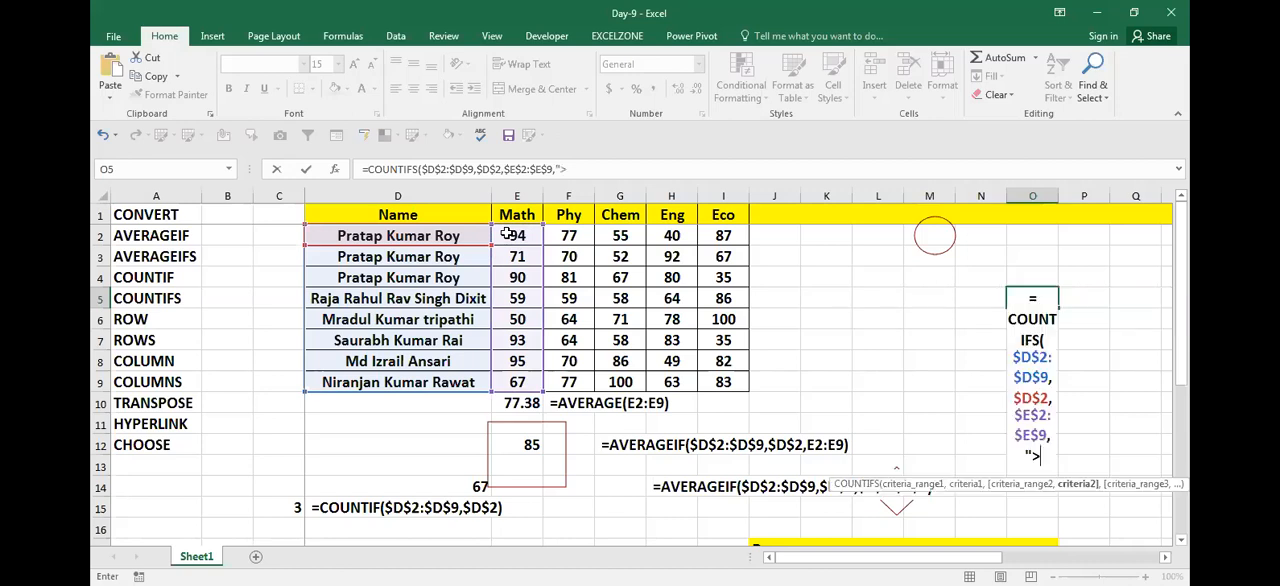
{"action": "type", "text": "70\")"}
Step: Set the second criterion to ">70", complete the COUNTIFS formula in O5, and check its references
{"action": "key", "text": "Return"}
{"action": "key", "text": "Up"}
{"action": "key", "text": "F2"}
{"action": "key", "text": "Escape"}
{"action": "key", "text": "F2"}
{"action": "key", "text": "Escape"}
Step: Set the Math mark in E3 to 70 and check the COUNTIFS result in O5
{"action": "key", "text": "Left"}
{"action": "key", "text": "Left"}
{"action": "key", "text": "Left"}
{"action": "key", "text": "Left"}
{"action": "key", "text": "Left"}
{"action": "key", "text": "Left"}
{"action": "key", "text": "Left"}
{"action": "key", "text": "Left"}
{"action": "key", "text": "Up"}
{"action": "key", "text": "Left"}
{"action": "key", "text": "Left"}
{"action": "key", "text": "Up"}
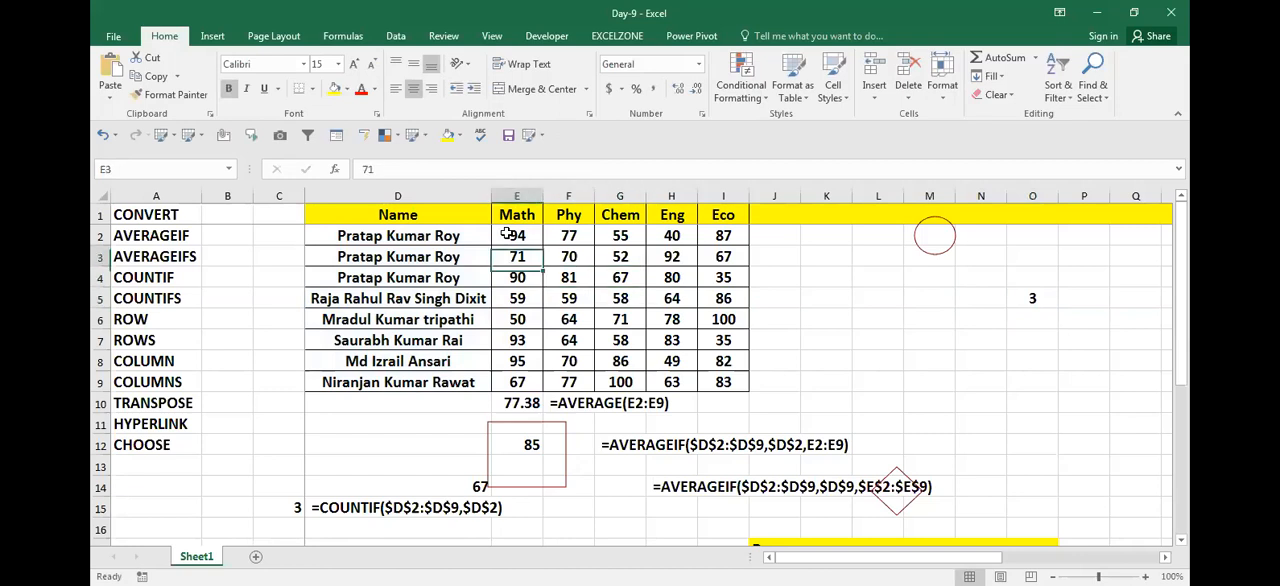
{"action": "type", "text": "70"}
{"action": "key", "text": "Return"}
{"action": "key", "text": "Up"}
{"action": "key", "text": "Right"}
{"action": "key", "text": "Right"}
{"action": "key", "text": "Right"}
{"action": "key", "text": "Right"}
{"action": "key", "text": "Right"}
{"action": "key", "text": "Right"}
{"action": "key", "text": "Right"}
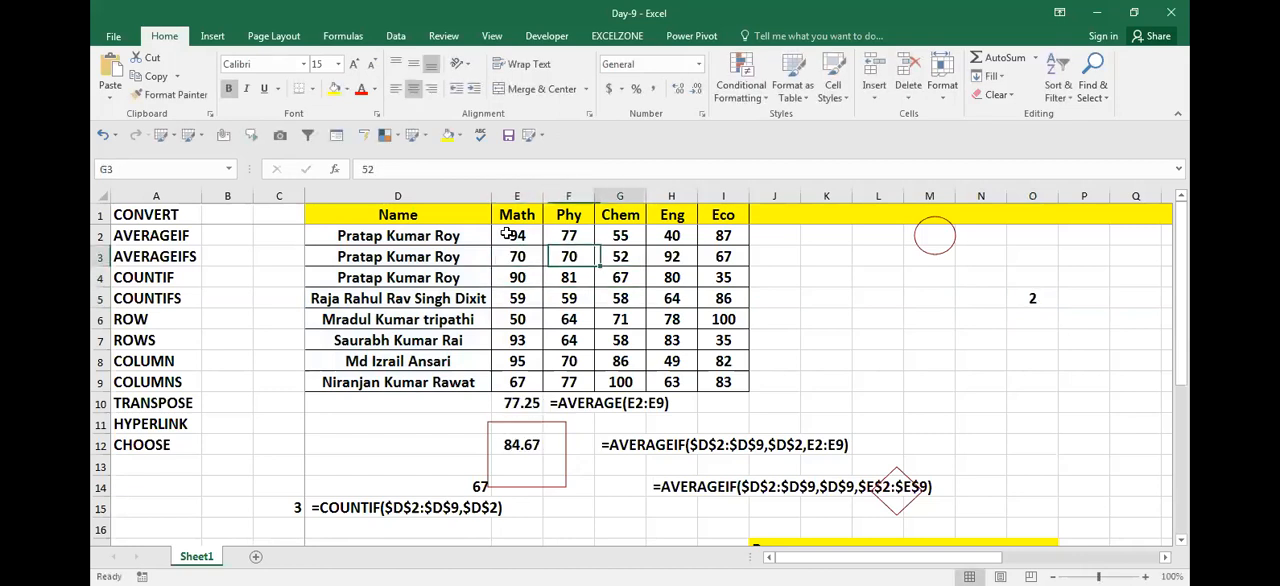
{"action": "key", "text": "Right"}
{"action": "key", "text": "Right"}
{"action": "key", "text": "Right"}
{"action": "key", "text": "Down"}
{"action": "key", "text": "Down"}
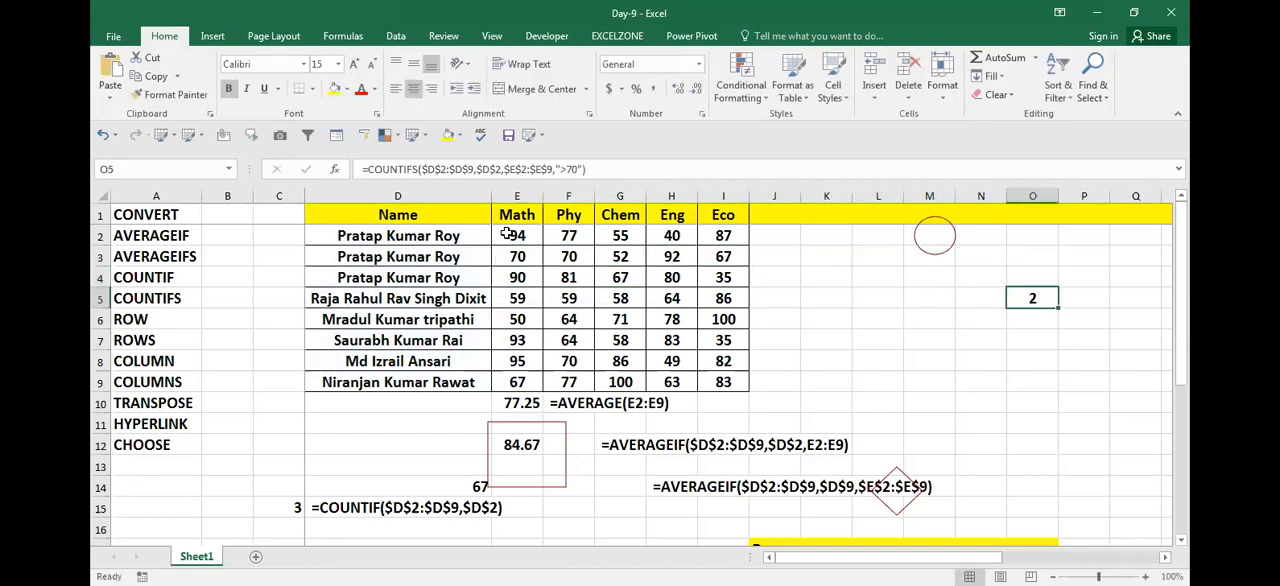
Step: Note the O5 formula as text in cell O6: =COUNTIFS($D$2:$D$9,$D$2,$E$2:$E$9,">70")
{"action": "key", "text": "F2"}
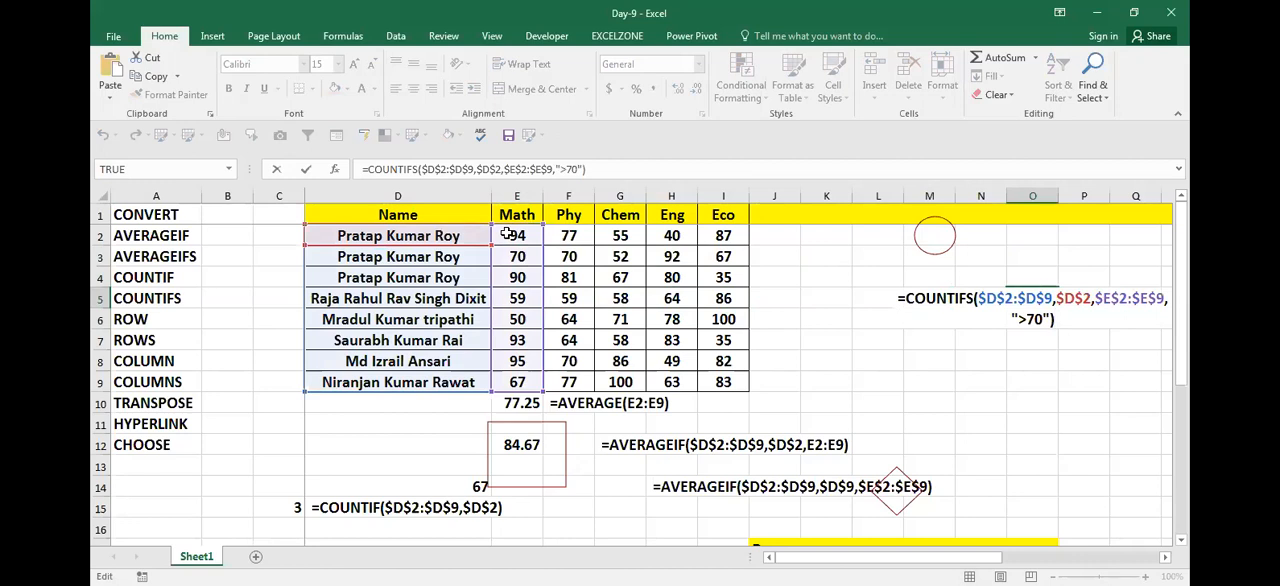
{"action": "key", "text": "Return"}
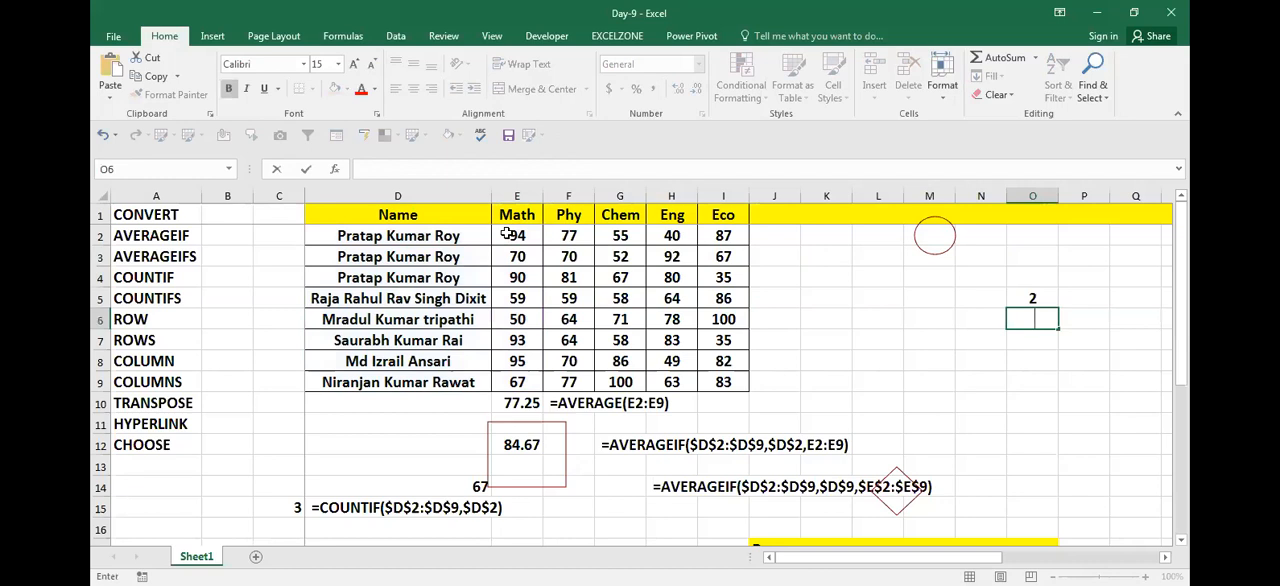
{"action": "key", "text": "ctrl+v"}
{"action": "key", "text": "Return"}
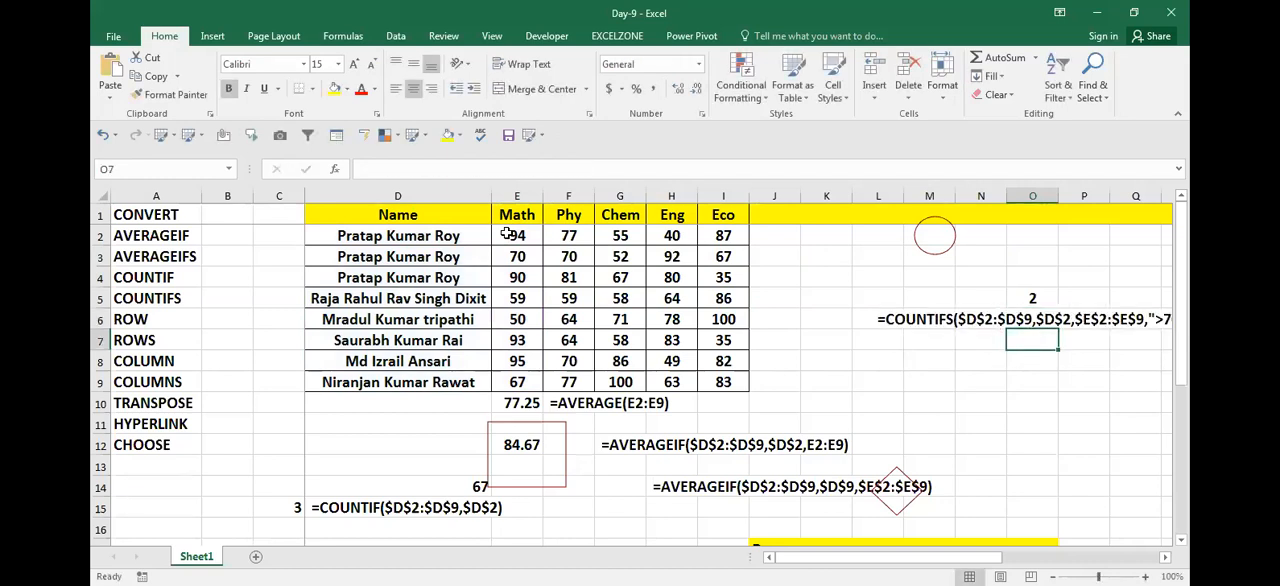
{"action": "key", "text": "Up"}
{"action": "key", "text": "Up"}
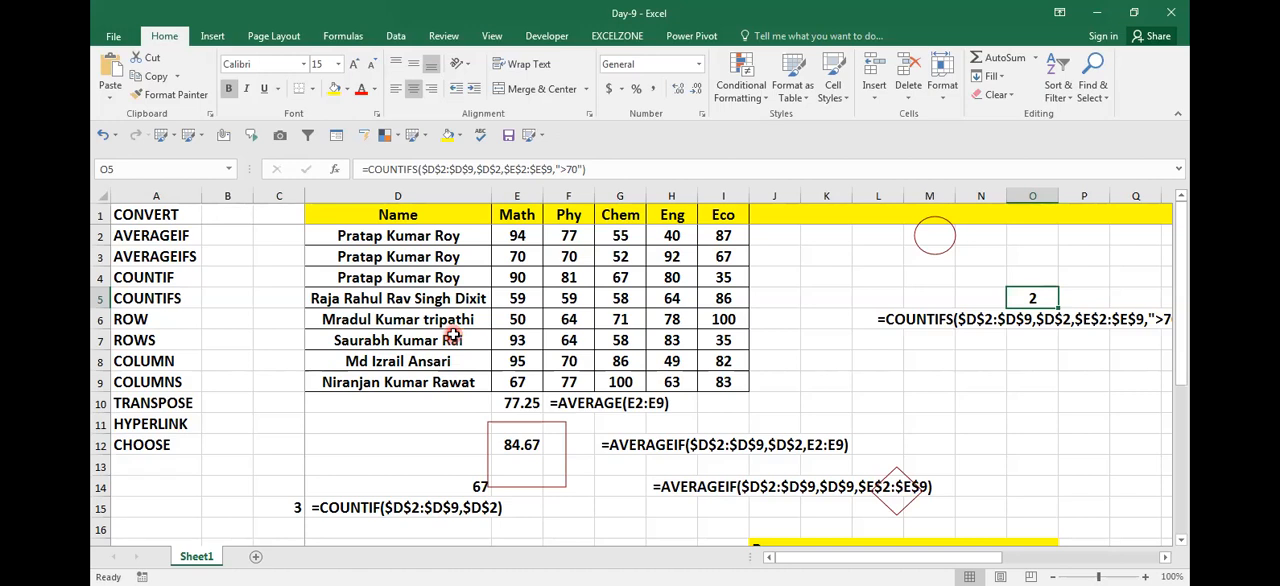
Step: Start a COUNTIFS formula in cell N9 with the names $D$2:$D$9 as the first criteria range
{"action": "key", "text": "Down"}
{"action": "key", "text": "Down"}
{"action": "key", "text": "Down"}
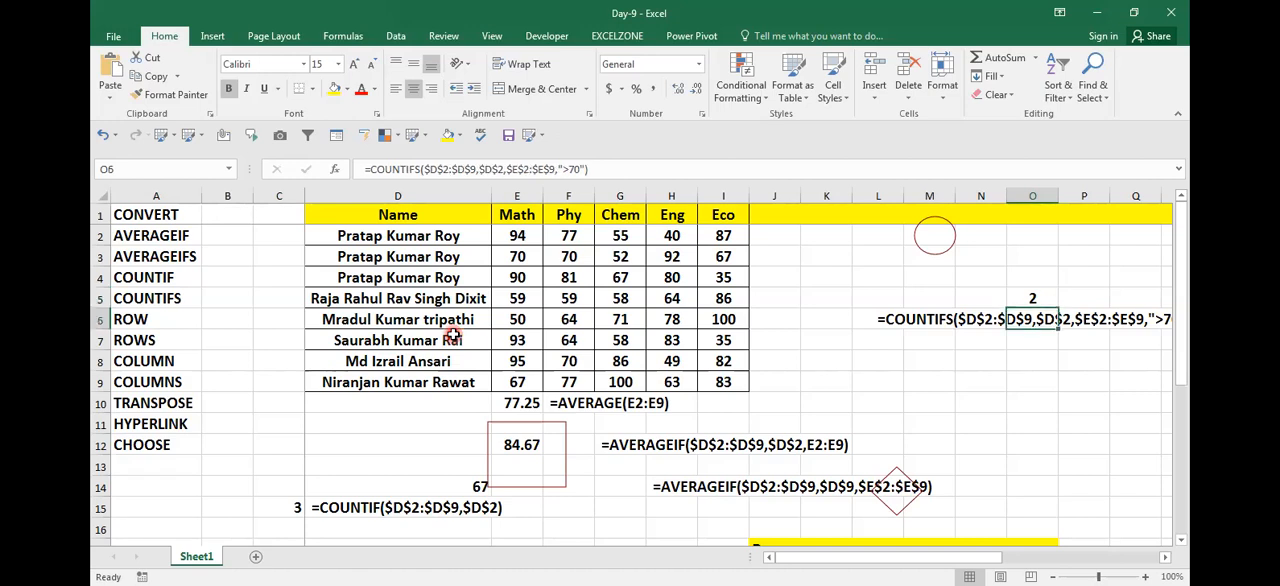
{"action": "key", "text": "Left"}
{"action": "key", "text": "Down"}
{"action": "type", "text": "="}
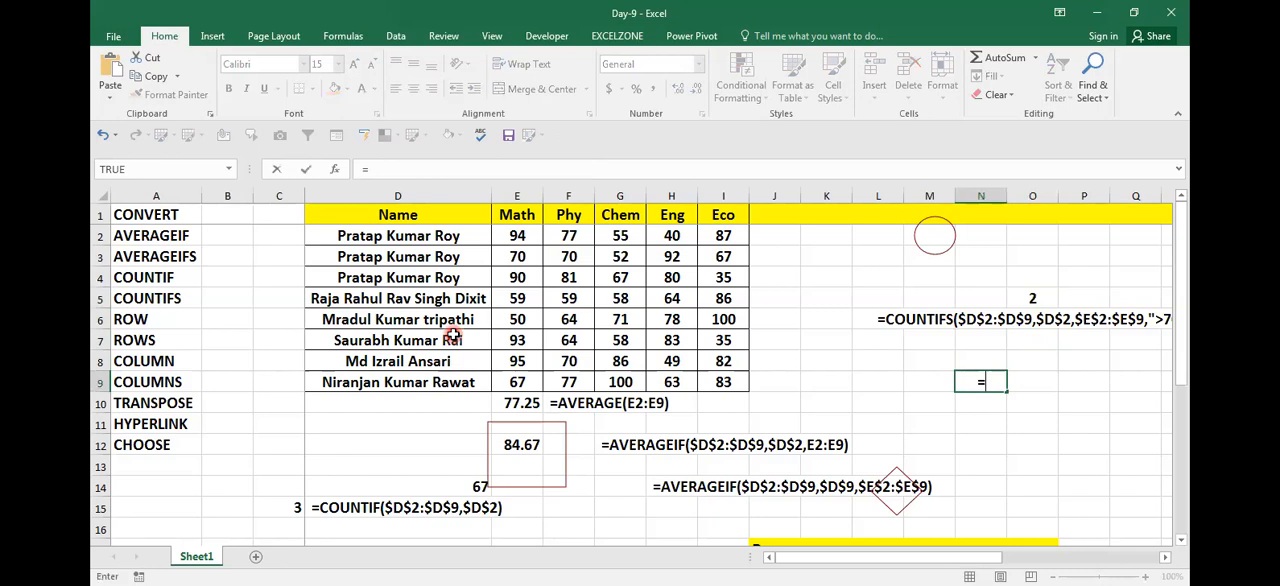
{"action": "type", "text": "COUNTIFS("}
{"action": "key", "text": "Left"}
{"action": "key", "text": "Left"}
{"action": "key", "text": "Left"}
{"action": "key", "text": "Left"}
{"action": "key", "text": "Left"}
{"action": "key", "text": "Left"}
{"action": "key", "text": "Left"}
{"action": "key", "text": "Left"}
{"action": "key", "text": "Left"}
{"action": "key", "text": "Left"}
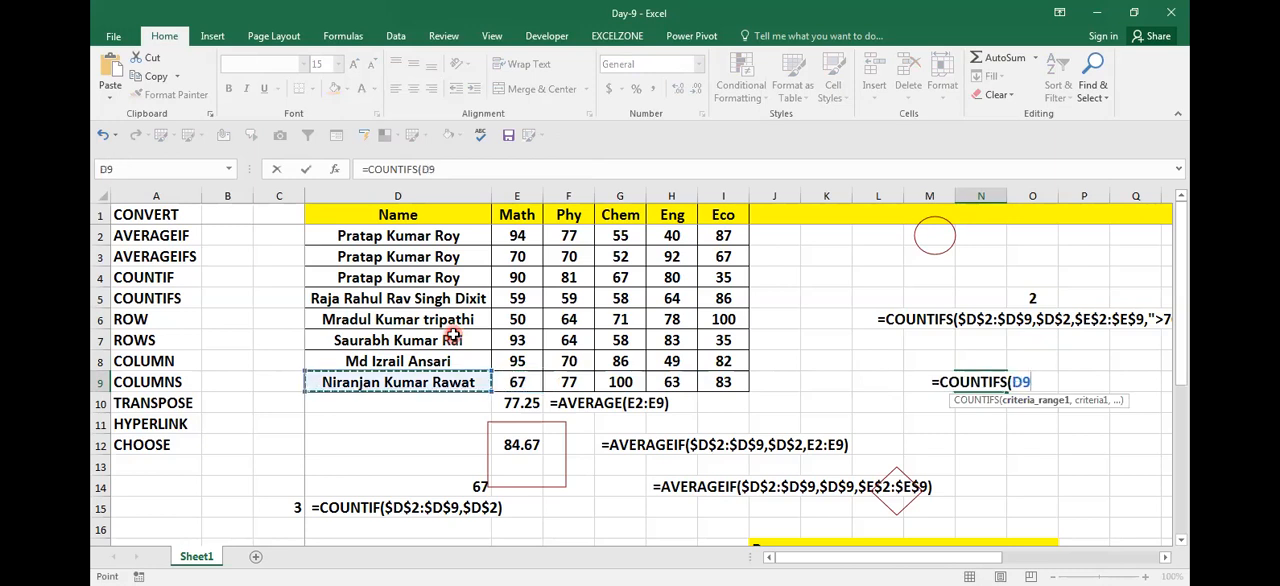
{"action": "key", "text": "shift+Up"}
{"action": "key", "text": "shift+Up"}
{"action": "key", "text": "shift+Up"}
{"action": "key", "text": "shift+Up"}
{"action": "key", "text": "shift+Up"}
{"action": "key", "text": "shift+Up"}
{"action": "key", "text": "shift+Up"}
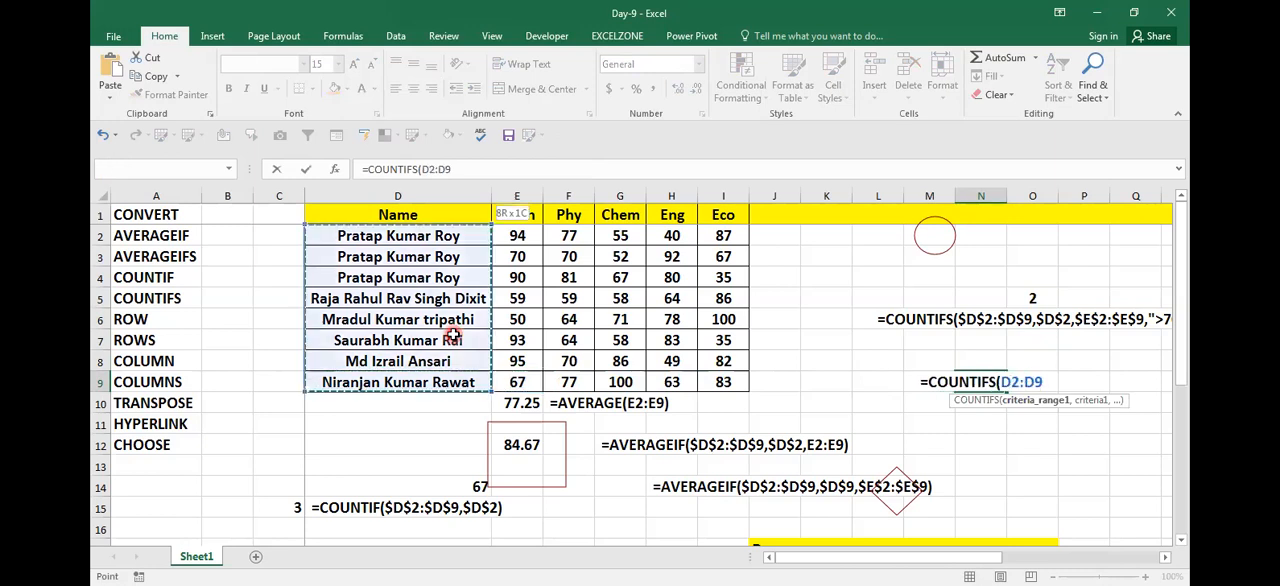
{"action": "key", "text": "F4"}
{"action": "type", "text": ","}
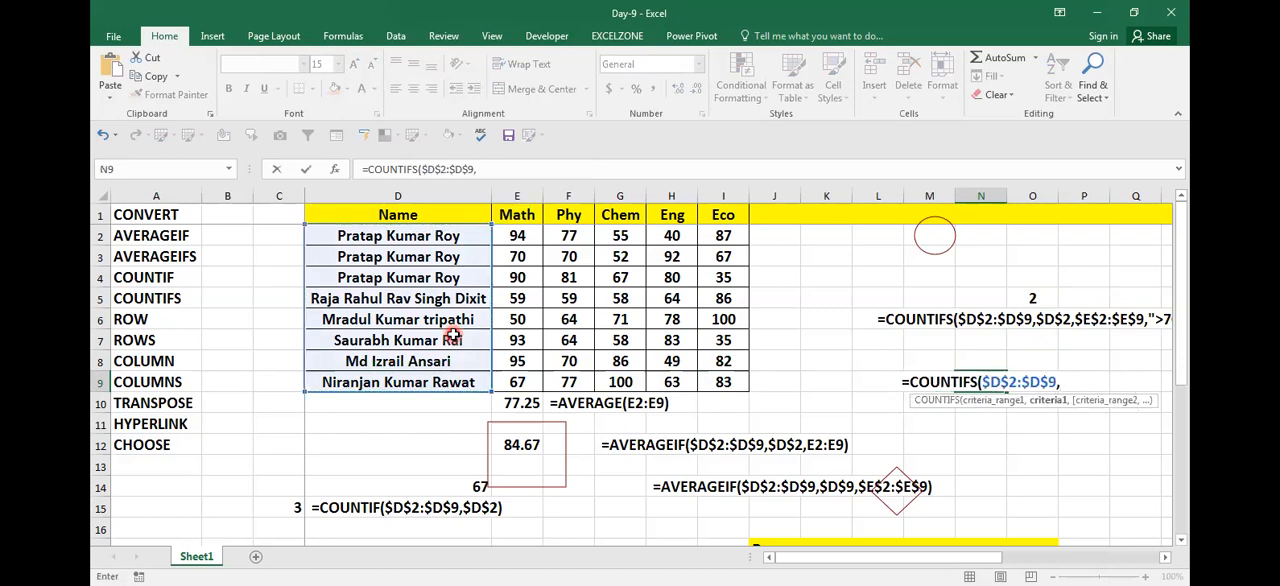
Step: Use $D$2 as the first COUNTIFS criterion and the Math marks $E$2:$E$9 as the second criteria range
{"action": "left_click", "coordinate": [447, 237]}
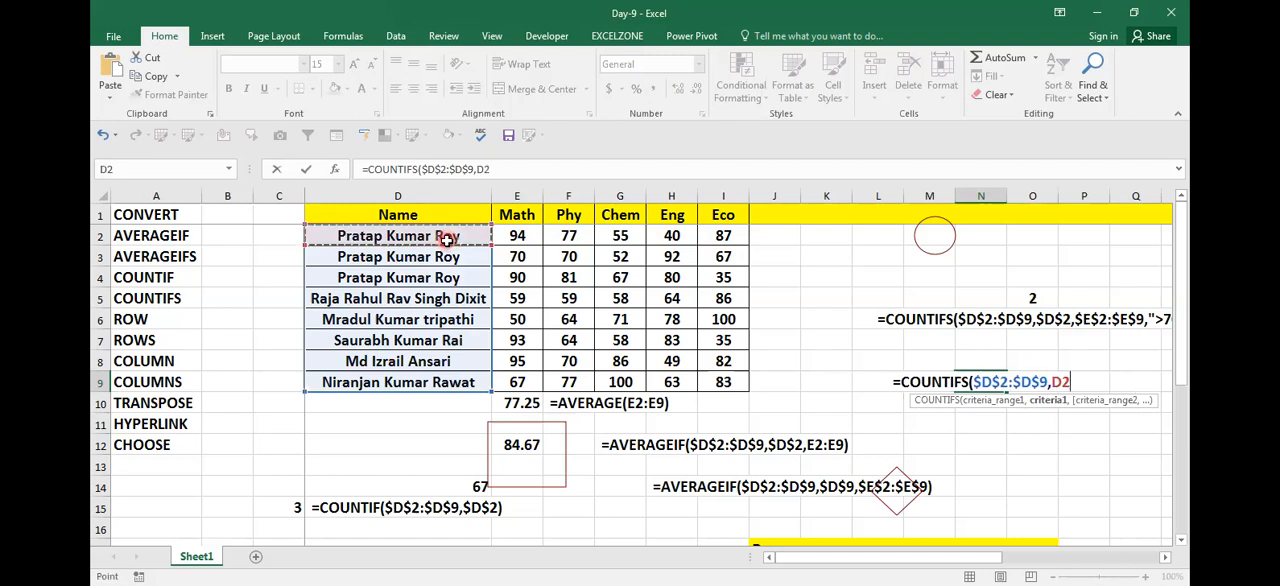
{"action": "key", "text": "F4"}
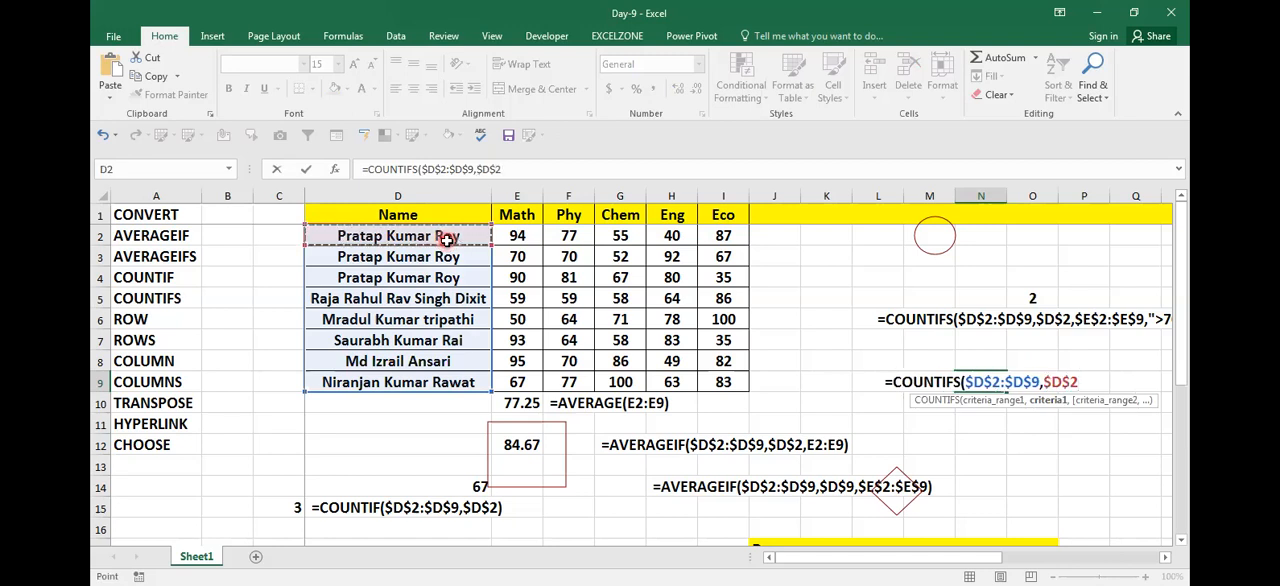
{"action": "type", "text": ","}
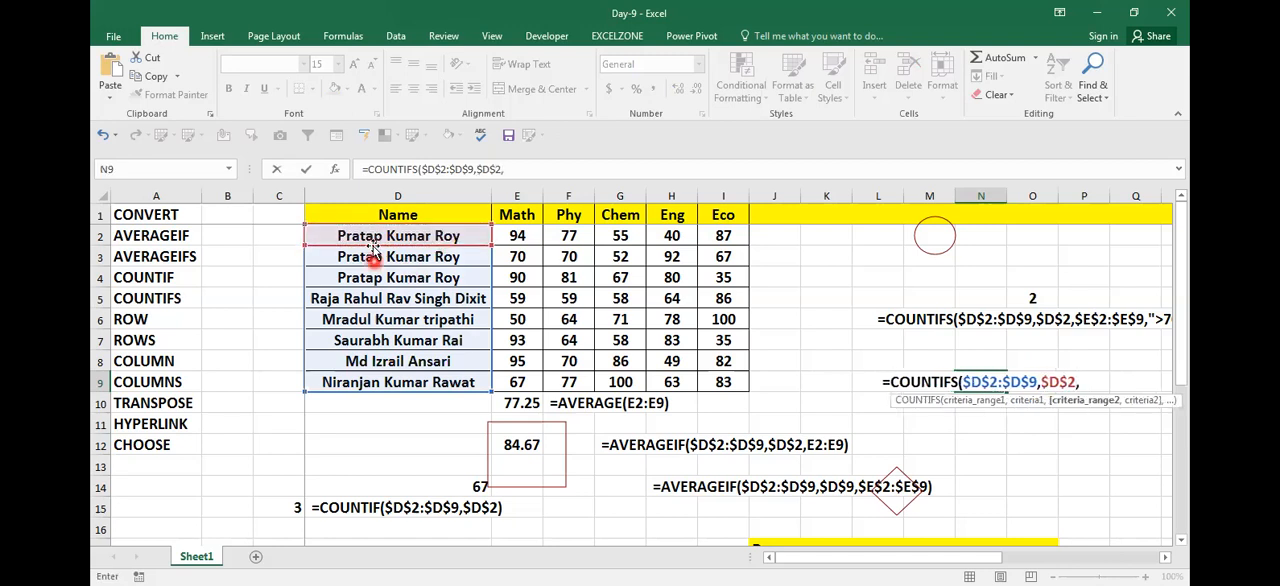
{"action": "left_click", "coordinate": [523, 240]}
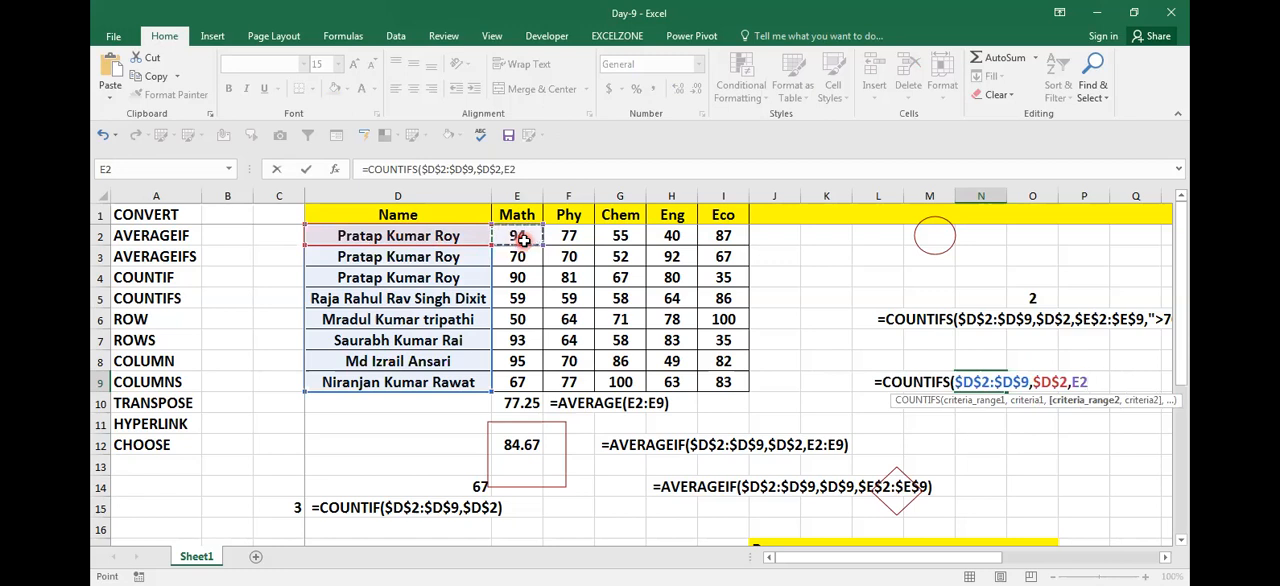
{"action": "key", "text": "ctrl+shift+Down"}
{"action": "key", "text": "shift+Up"}
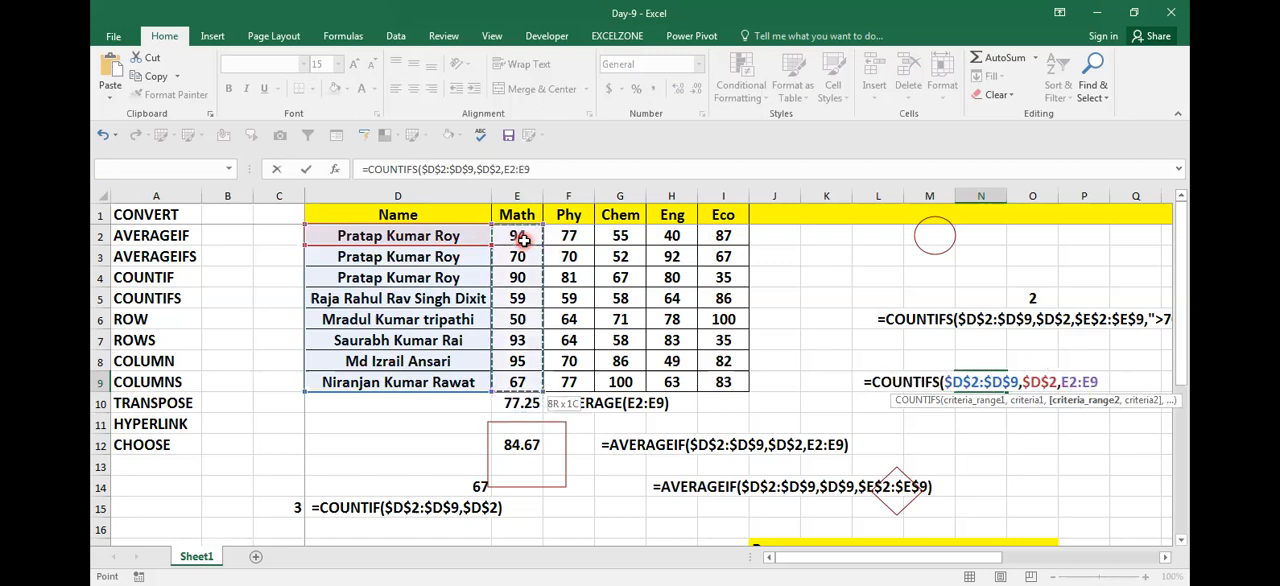
{"action": "key", "text": "F4"}
{"action": "type", "text": ","}
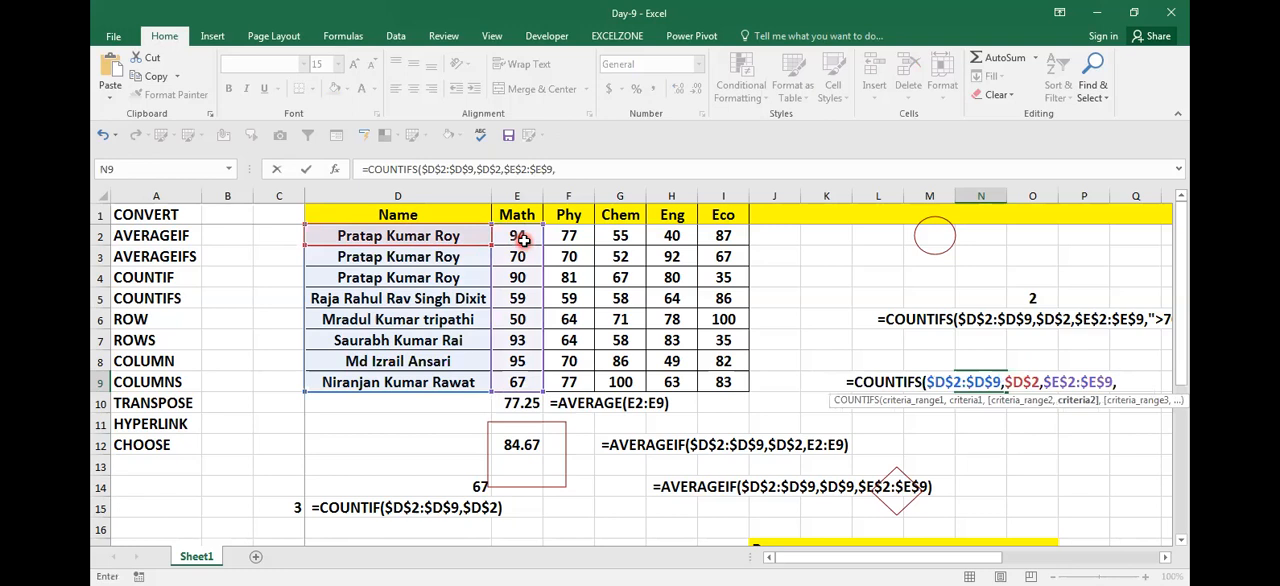
{"action": "type", "text": "\""}
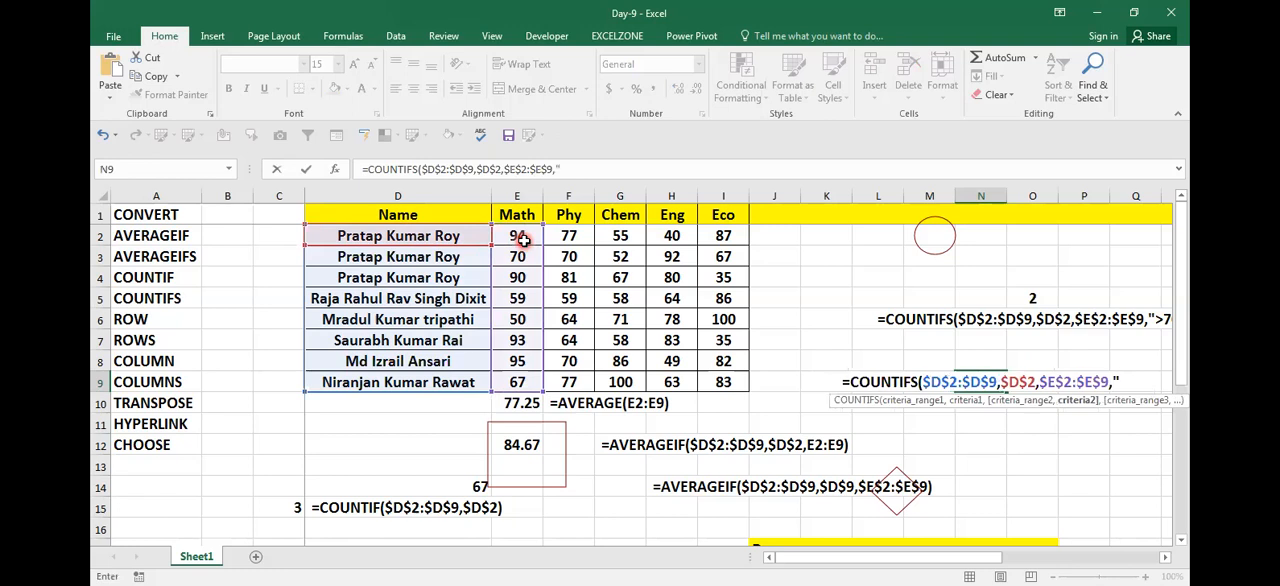
{"action": "type", "text": ">70"}
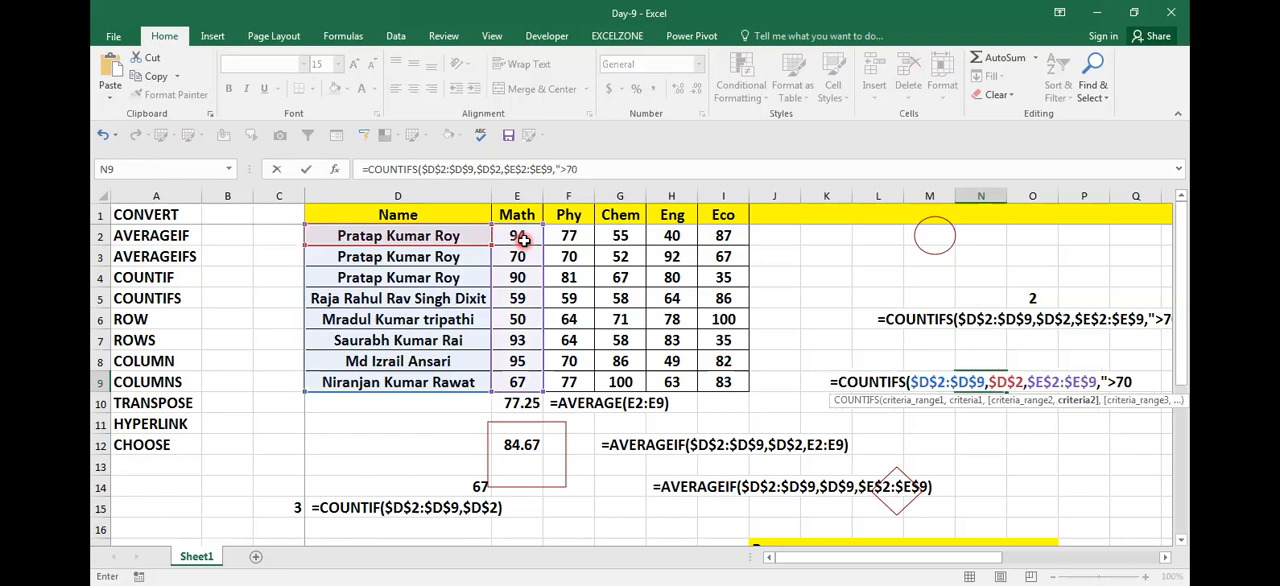
{"action": "type", "text": "\")"}
Step: Set the second criterion to ">70" and complete the COUNTIFS formula in N9
{"action": "key", "text": "ctrl+Return"}
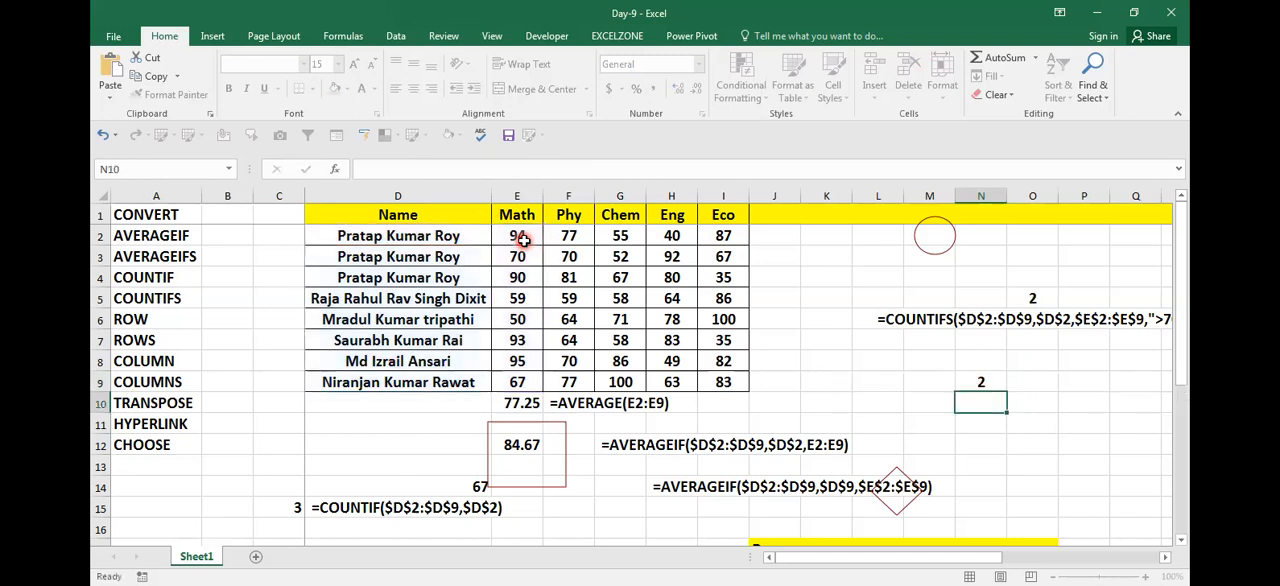
Step: Note the N9 formula as text in cell N11: =COUNTIFS($D$2:$D$9,$D$2,$E$2:$E$9,">70")
{"action": "key", "text": "F2"}
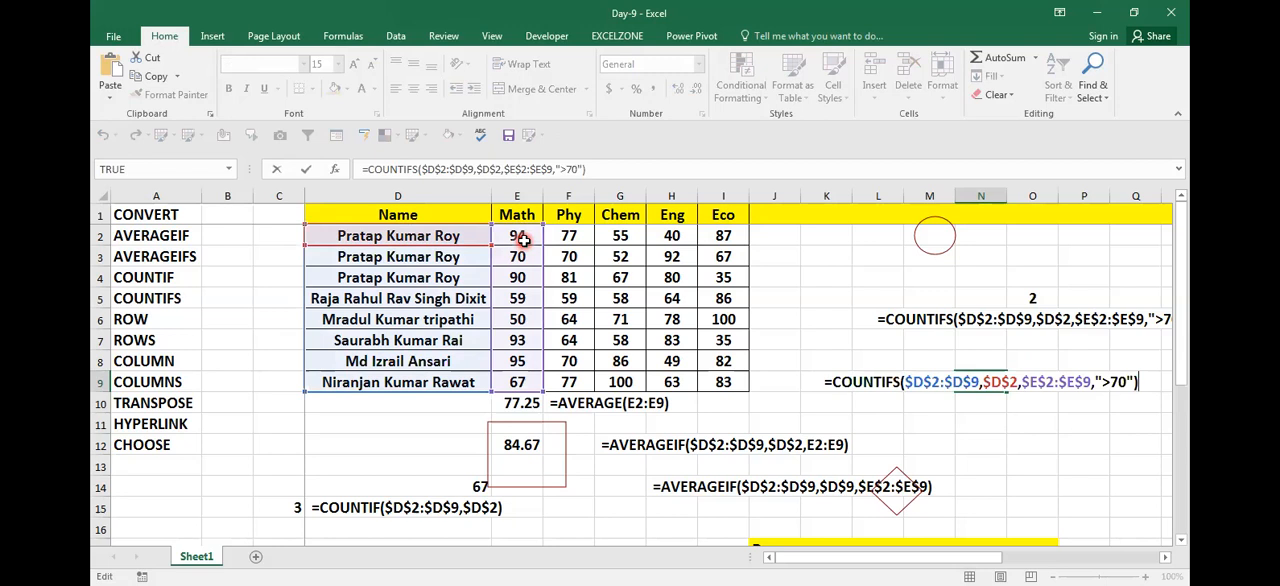
{"action": "key", "text": "shift+Home"}
{"action": "key", "text": "ctrl+c"}
{"action": "key", "text": "Tab"}
{"action": "key", "text": "Down"}
{"action": "key", "text": "Down"}
{"action": "key", "text": "Left"}
{"action": "key", "text": "F2"}
{"action": "key", "text": "ctrl+v"}
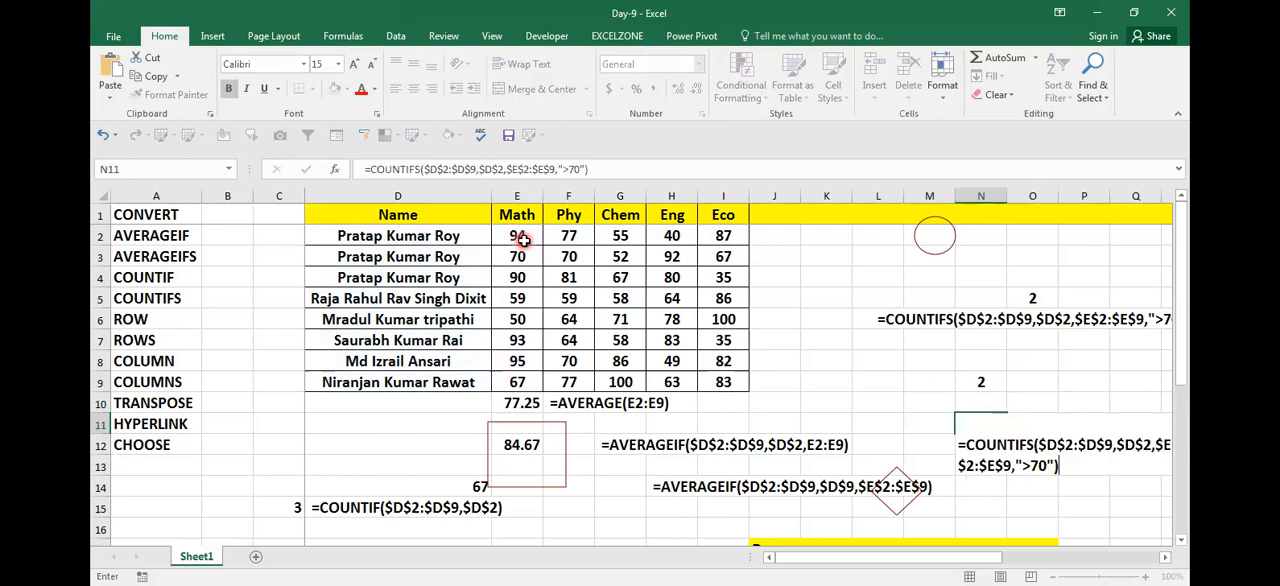
{"action": "key", "text": "Up"}
{"action": "key", "text": "Up"}
Step: Set the Math mark in E3 to 71 and check the COUNTIFS result in N9
{"action": "key", "text": "Left"}
{"action": "key", "text": "Left"}
{"action": "key", "text": "Left"}
{"action": "key", "text": "Left"}
{"action": "key", "text": "Left"}
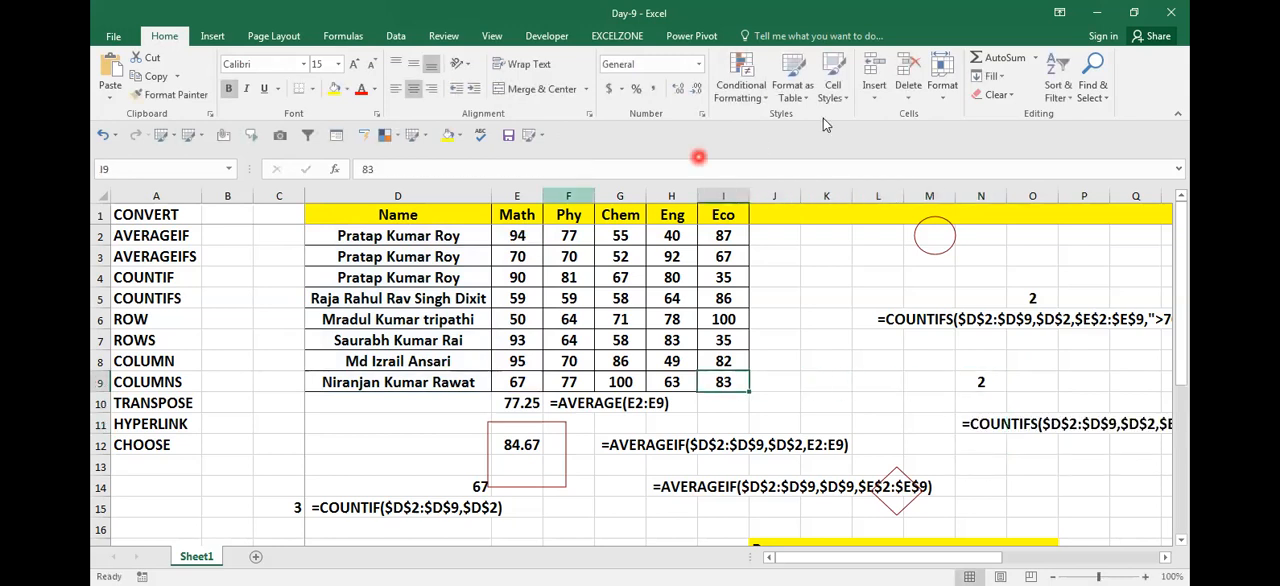
{"action": "key", "text": "Up"}
{"action": "key", "text": "Left"}
{"action": "key", "text": "Left"}
{"action": "key", "text": "Left"}
{"action": "key", "text": "Up"}
{"action": "key", "text": "Up"}
{"action": "key", "text": "Up"}
{"action": "key", "text": "Up"}
{"action": "key", "text": "Up"}
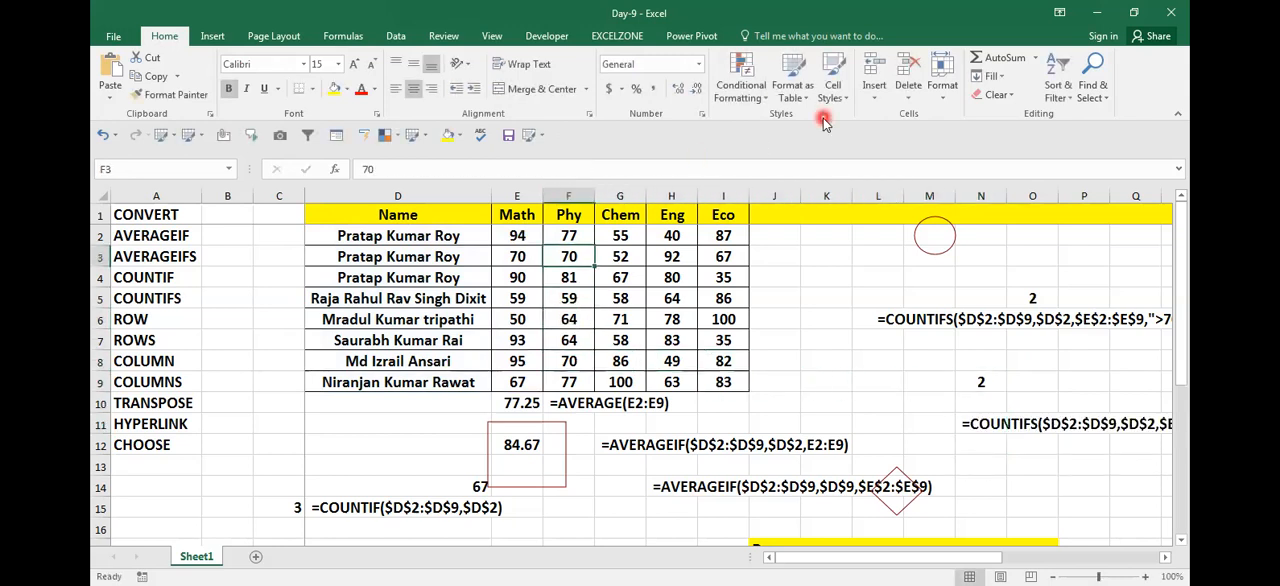
{"action": "key", "text": "Left"}
{"action": "type", "text": "71"}
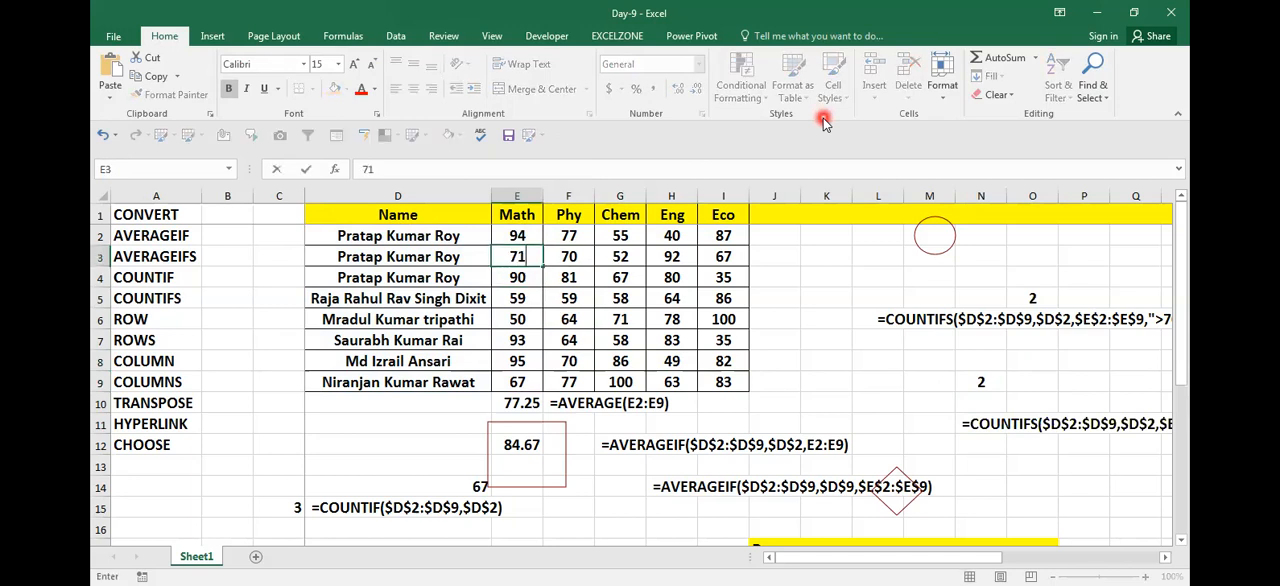
{"action": "key", "text": "Return"}
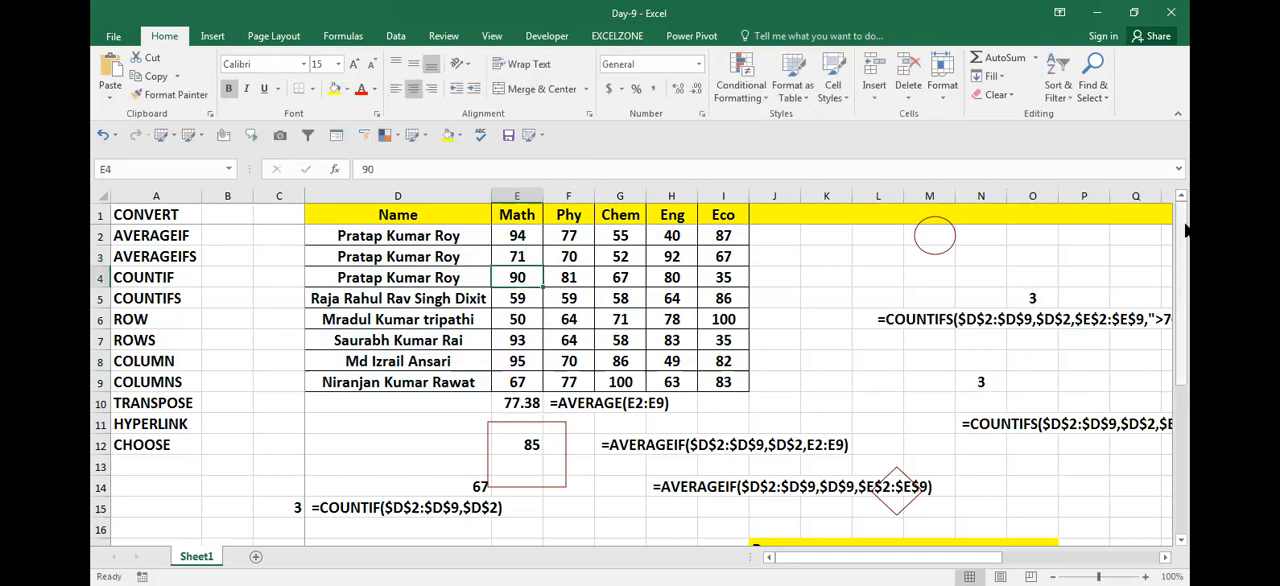
{"action": "left_click", "coordinate": [980, 382]}
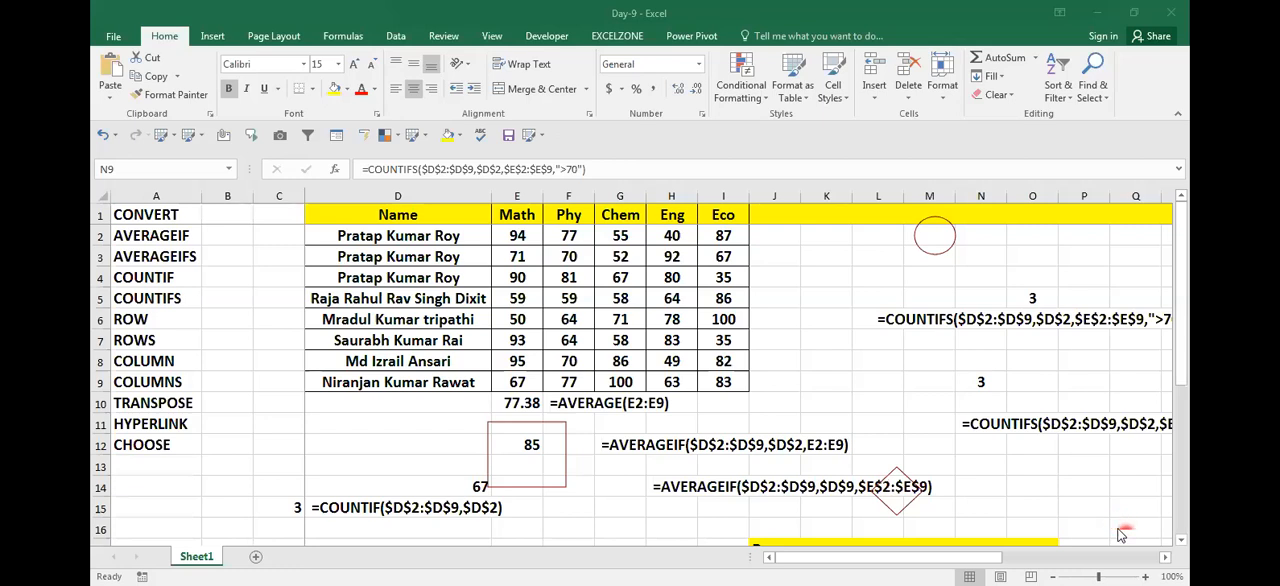
{"action": "left_click_drag", "start_coordinate": [831, 377], "coordinate": [698, 343]}
{"action": "left_click", "coordinate": [698, 343]}
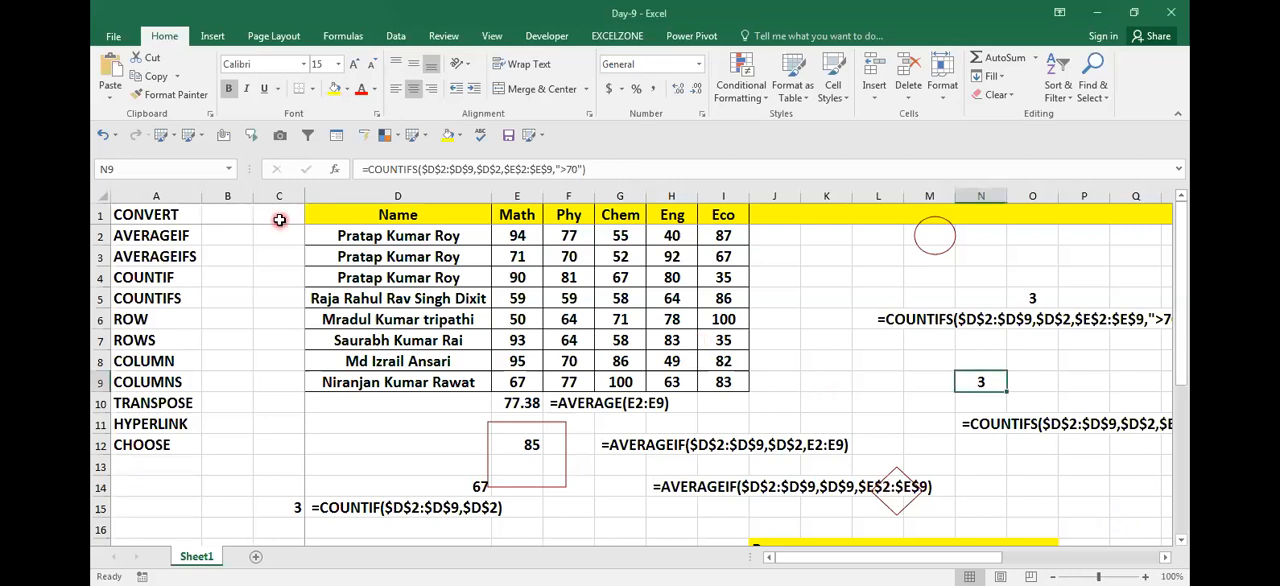
{"action": "left_click", "coordinate": [158, 319]}
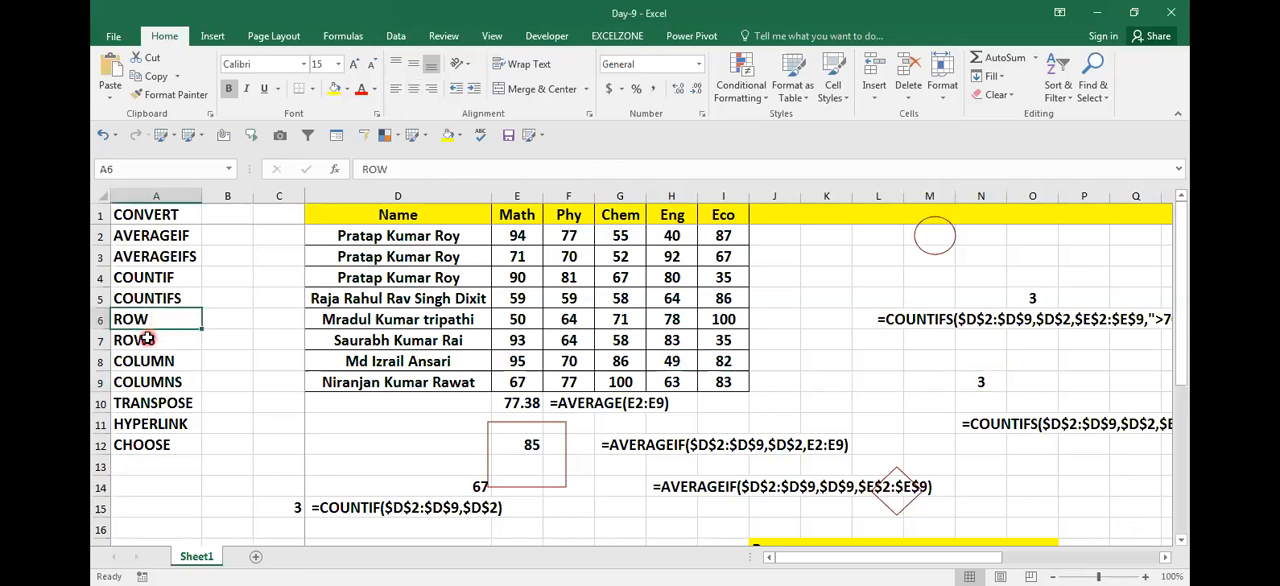
{"action": "left_click", "coordinate": [147, 339]}
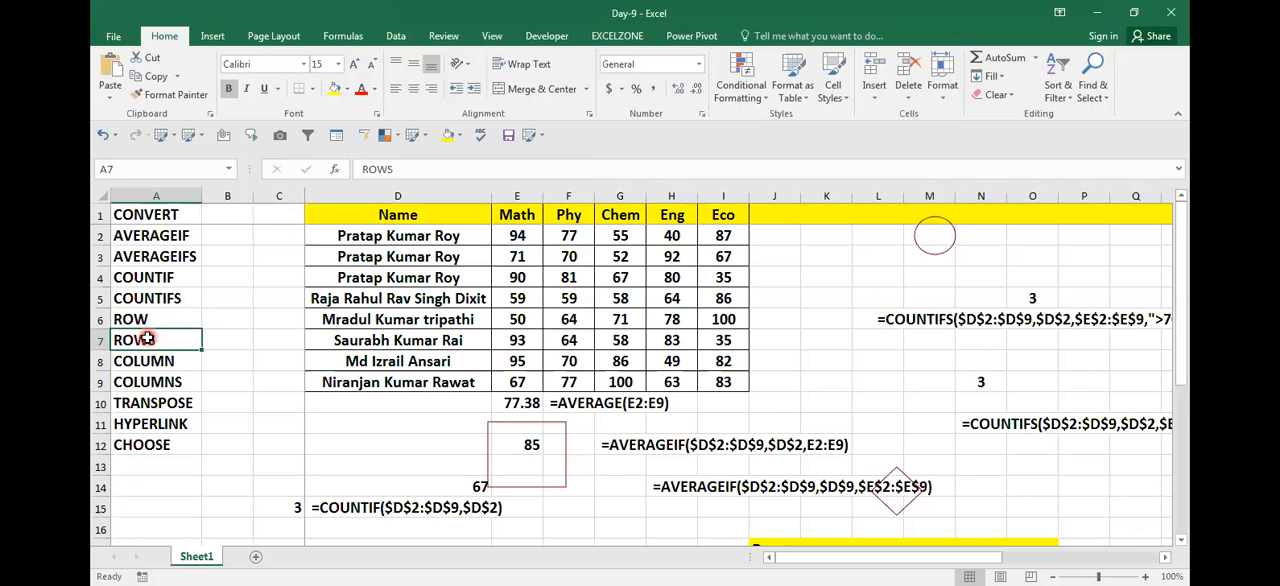
{"action": "left_click", "coordinate": [265, 355]}
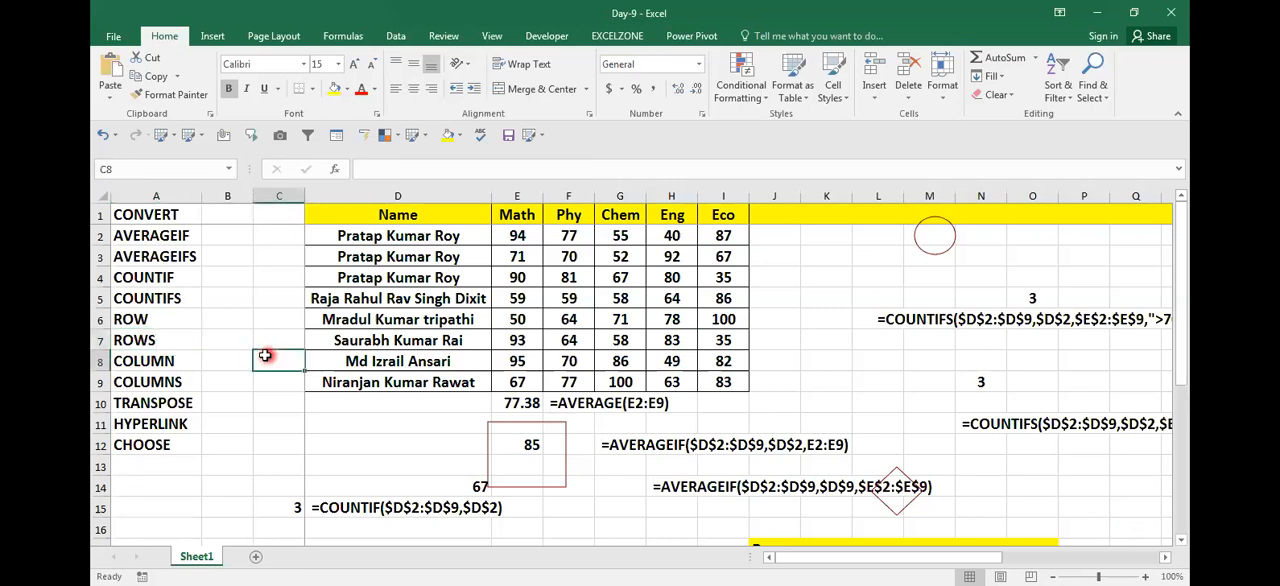
{"action": "left_click", "coordinate": [151, 332]}
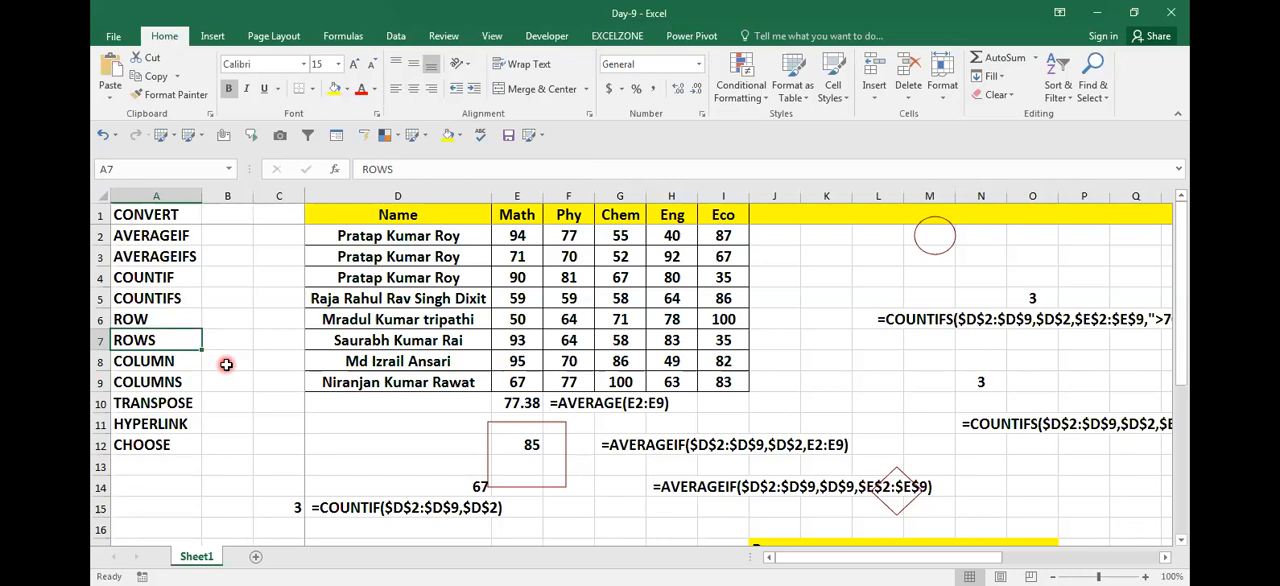
{"action": "left_click", "coordinate": [594, 134]}
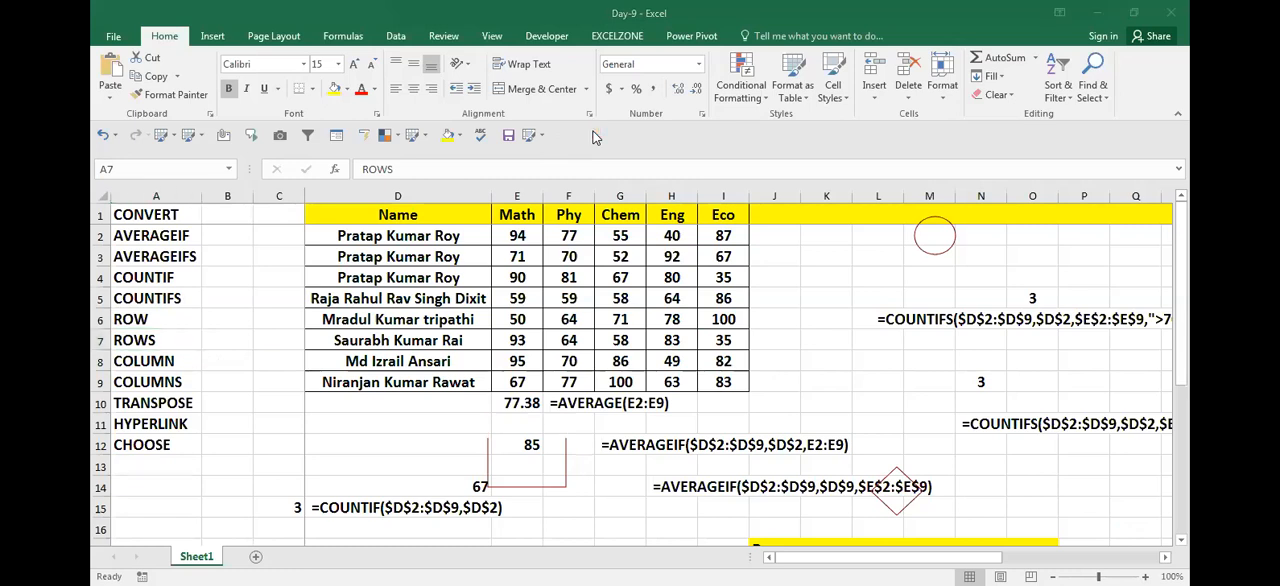
Step: Insert five blank columns before column C, between the function list and the marks table
{"action": "left_click", "coordinate": [264, 356]}
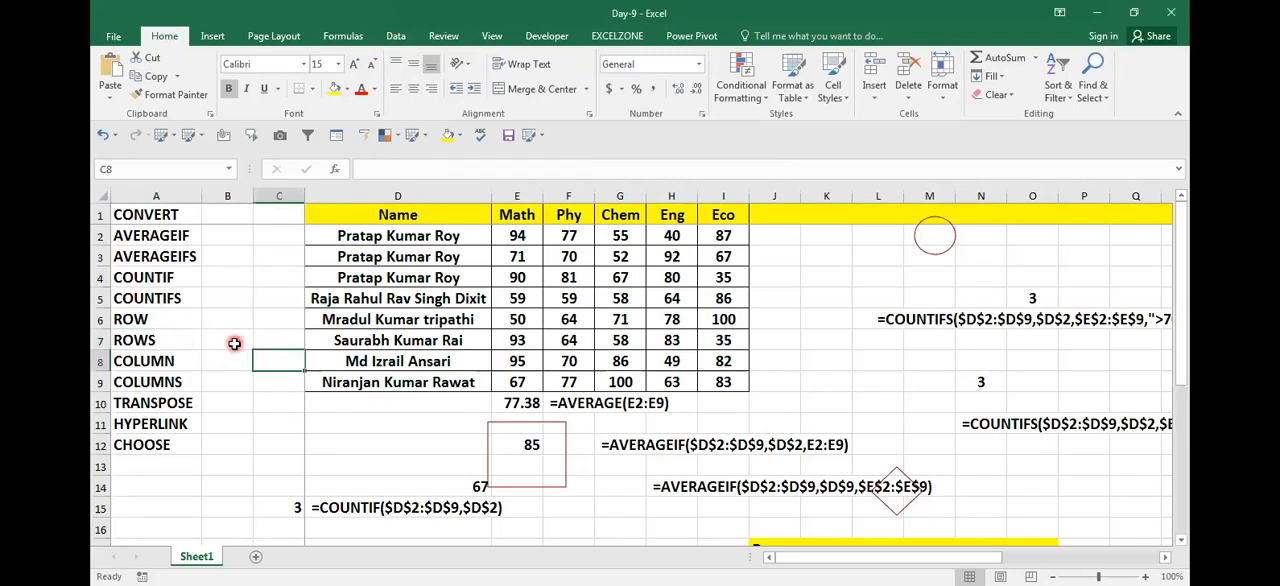
{"action": "key", "text": "ctrl+space"}
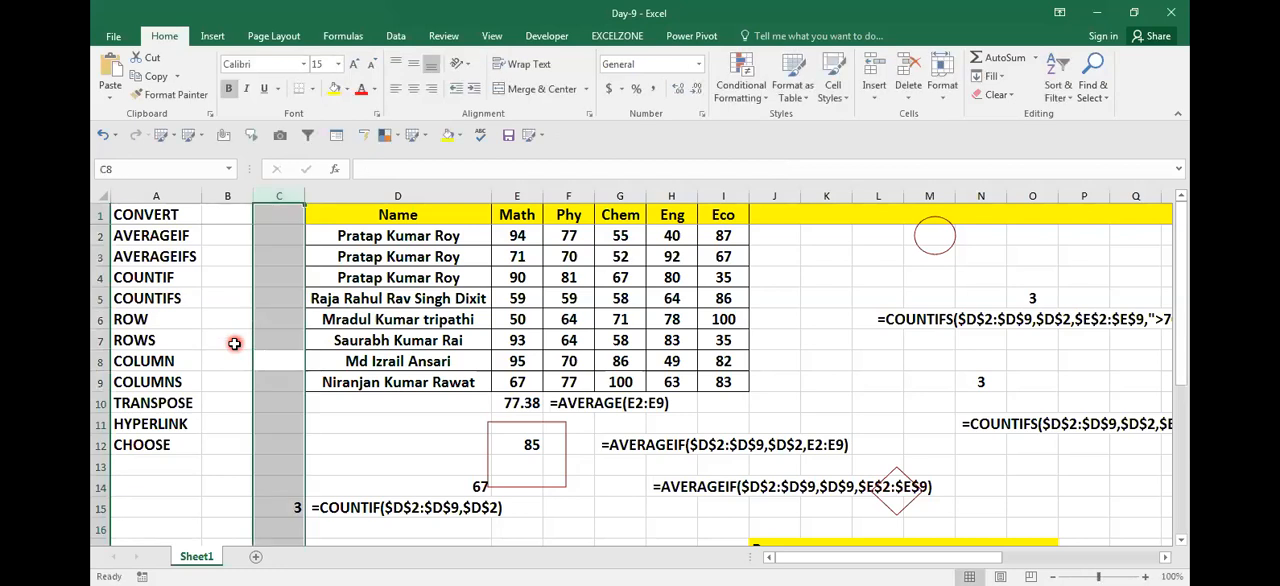
{"action": "key", "text": "ctrl+shift+plus"}
{"action": "key", "text": "ctrl+shift+plus"}
{"action": "key", "text": "ctrl+shift+plus"}
{"action": "key", "text": "ctrl+shift+plus"}
{"action": "key", "text": "ctrl+shift+plus"}
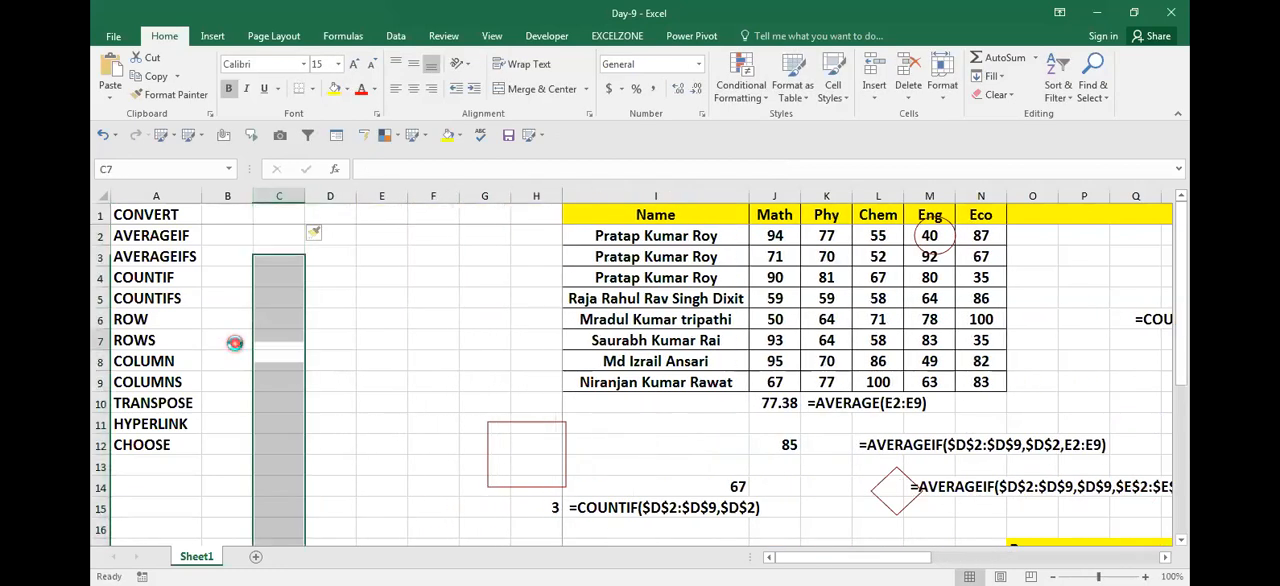
{"action": "key", "text": "Up"}
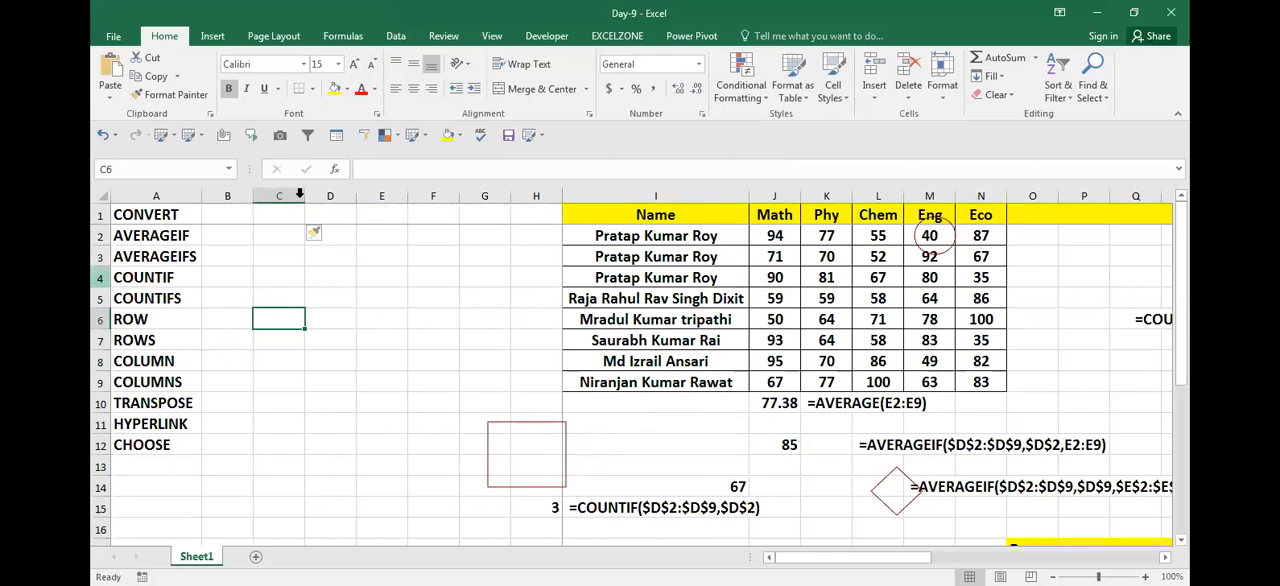
Step: Enter the formula =ROW(C4) in cell D5
{"action": "left_click", "coordinate": [329, 285]}
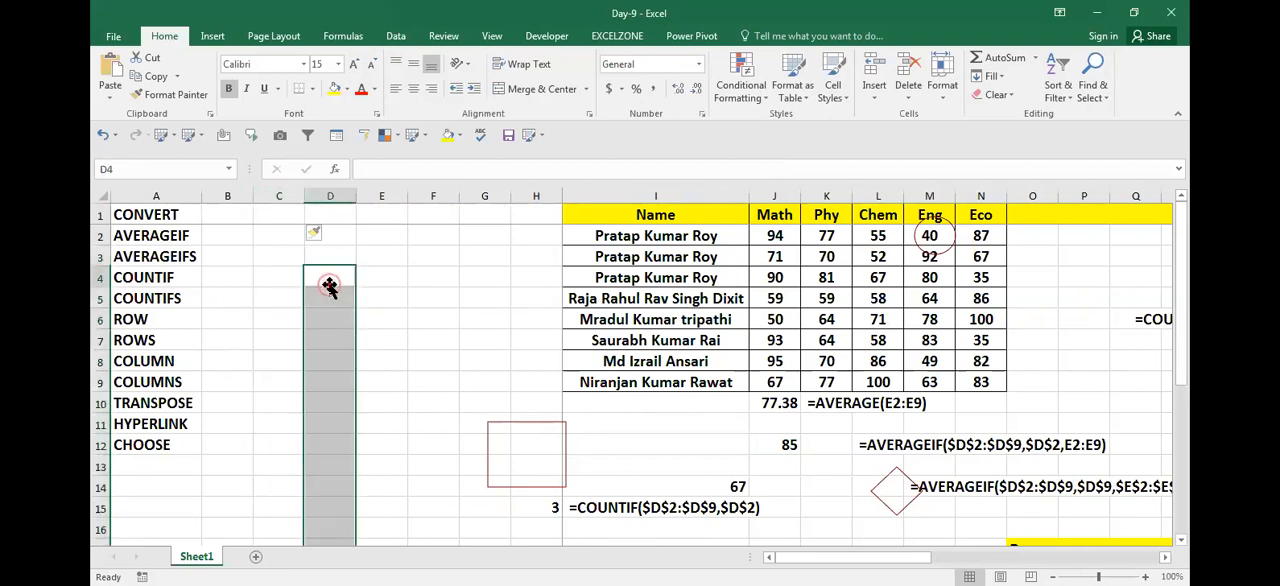
{"action": "left_click", "coordinate": [326, 305]}
{"action": "type", "text": "="}
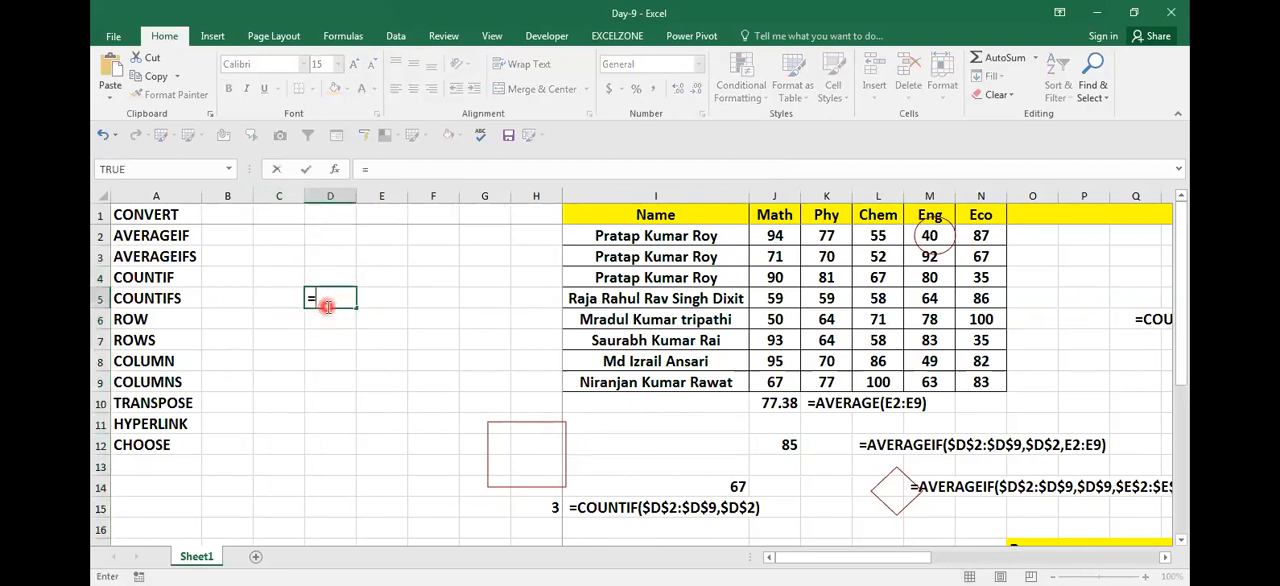
{"action": "type", "text": "RO"}
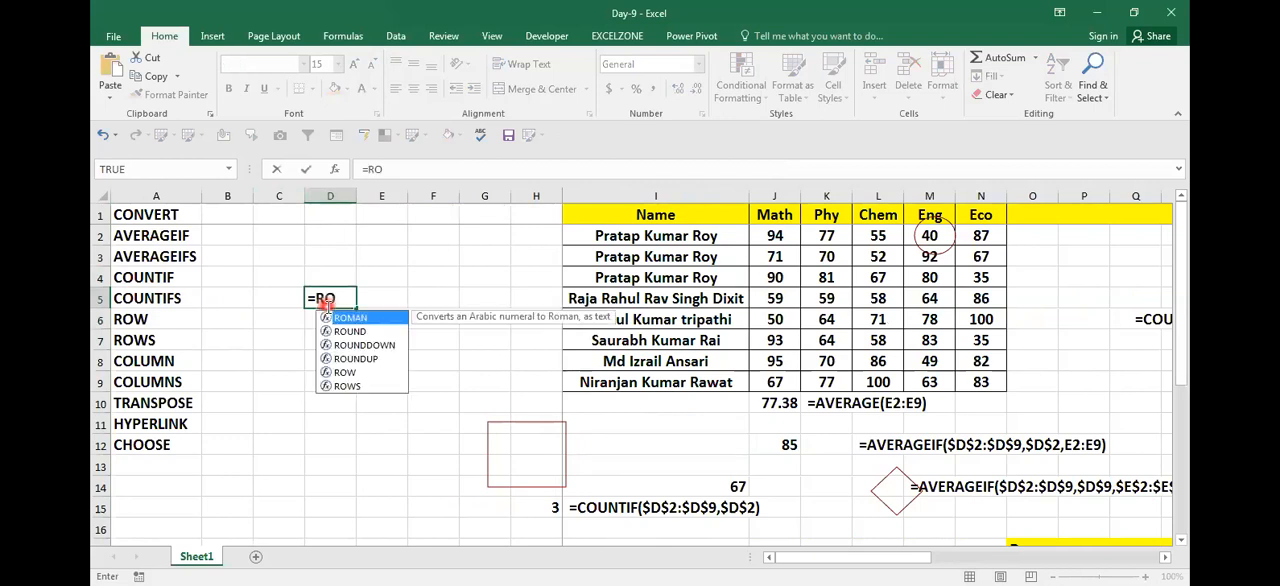
{"action": "type", "text": "W("}
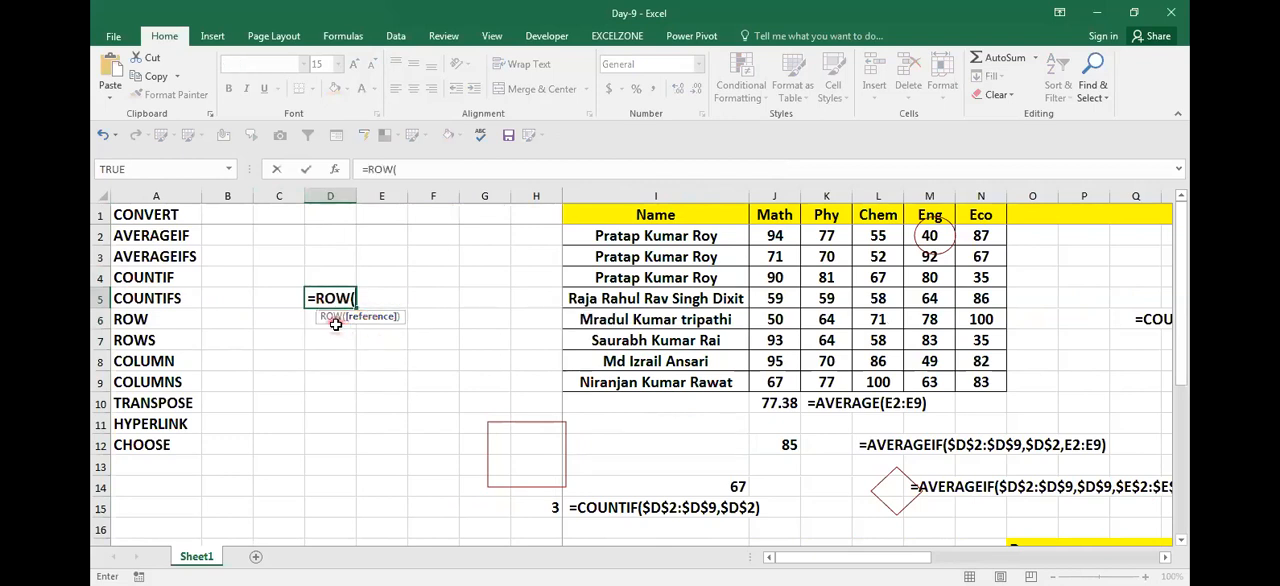
{"action": "left_click", "coordinate": [283, 278]}
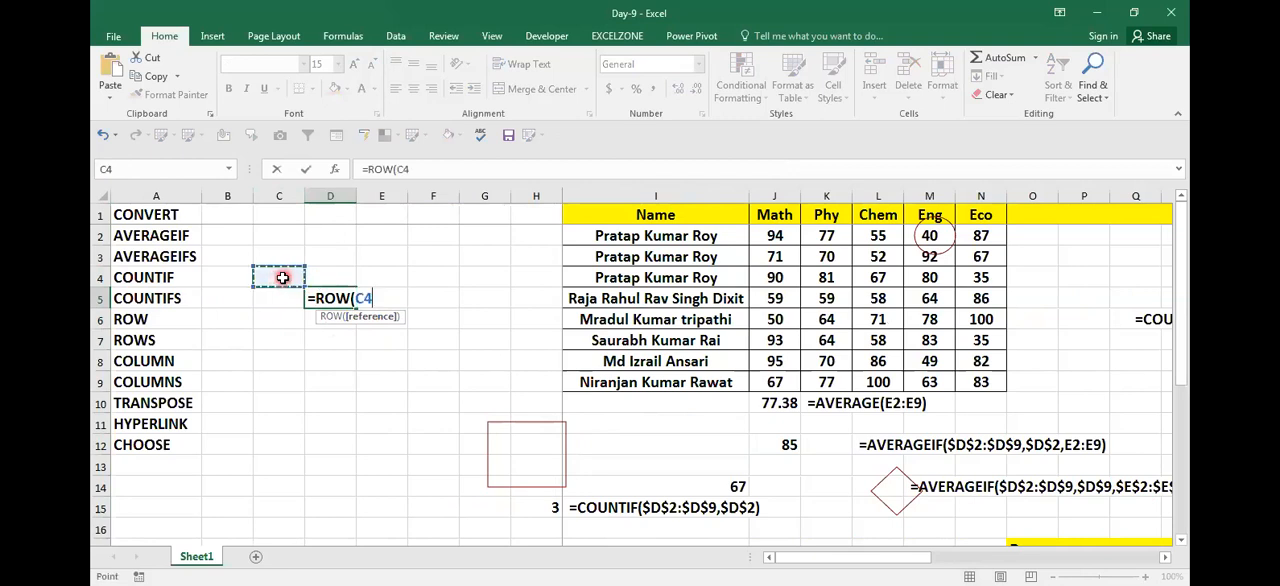
{"action": "type", "text": ")"}
{"action": "key", "text": "Return"}
Step: Change the reference of the ROW formula in D5 to cell B3
{"action": "key", "text": "Up"}
{"action": "key", "text": "F2"}
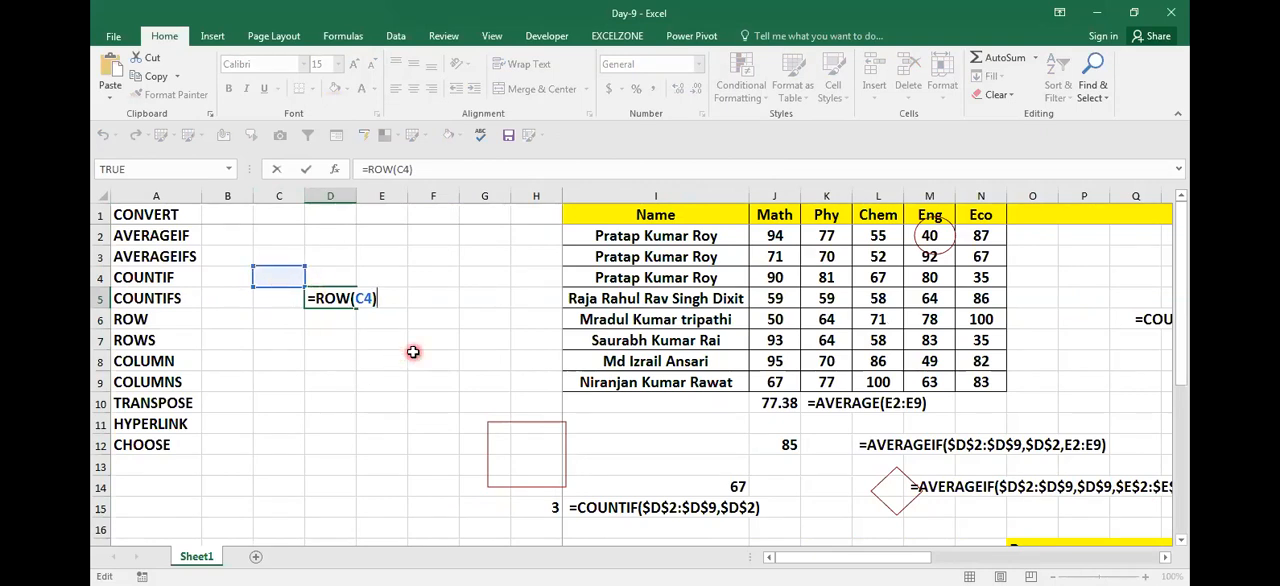
{"action": "key", "text": "Return"}
{"action": "key", "text": "Up"}
{"action": "key", "text": "F2"}
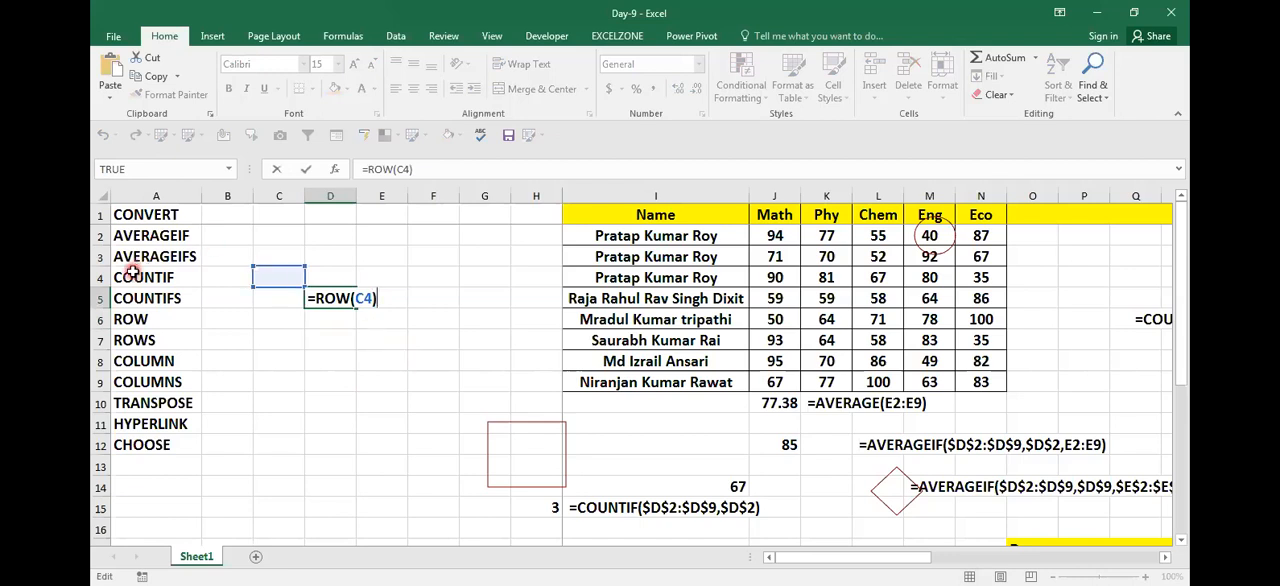
{"action": "left_click", "coordinate": [252, 262]}
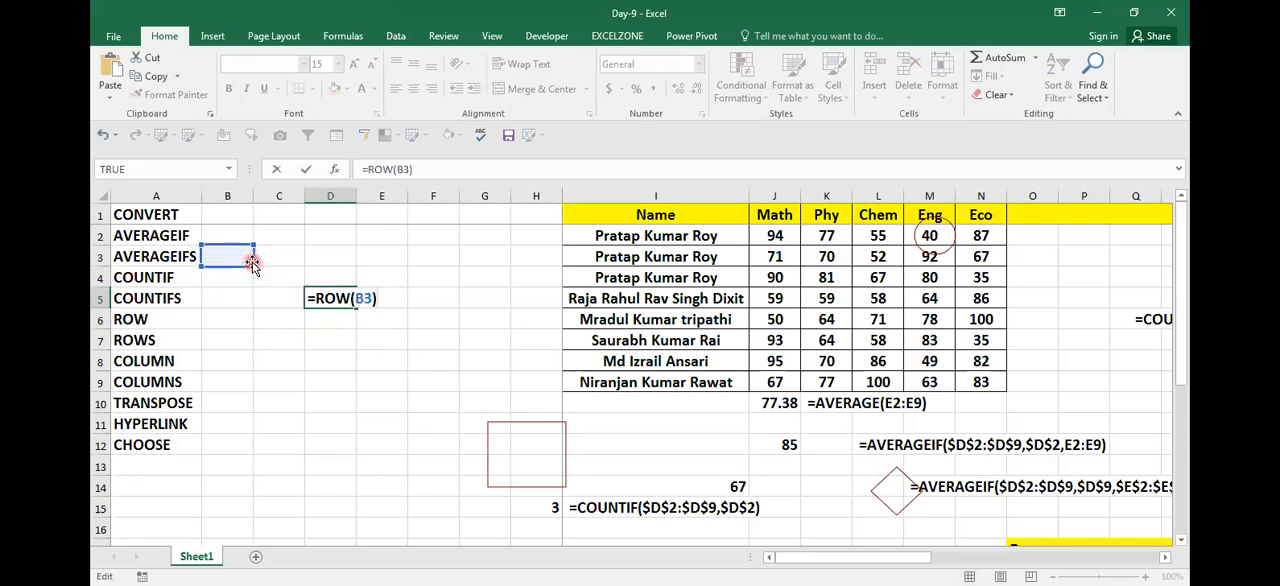
{"action": "key", "text": "Return"}
{"action": "key", "text": "Up"}
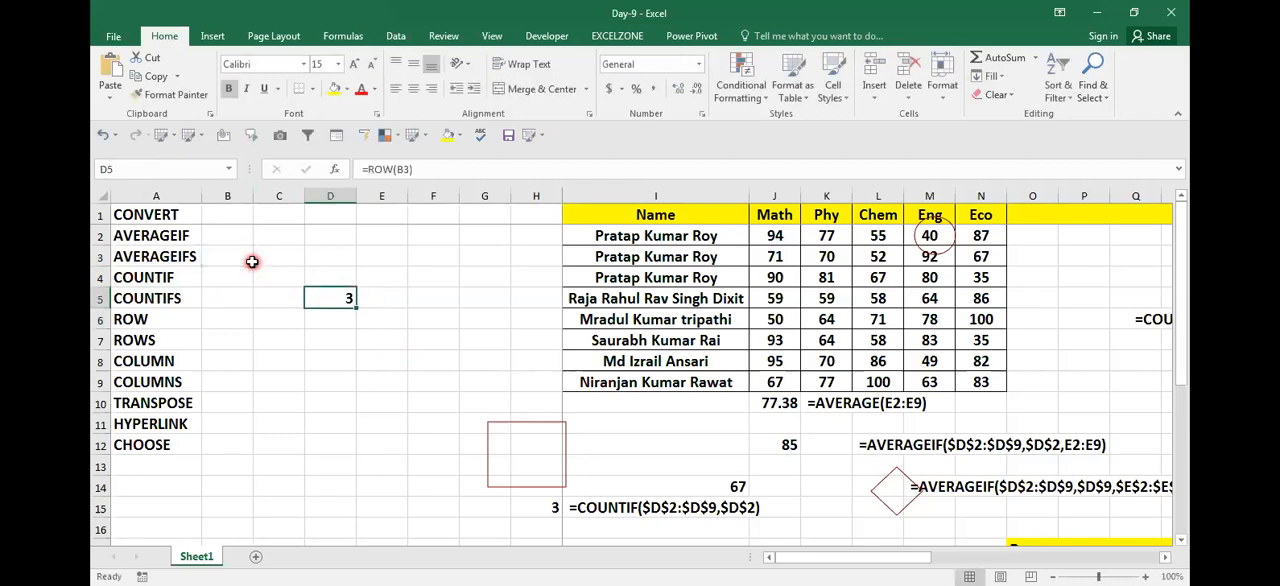
Step: Note the D5 formula as text in cell E5: =ROW(B3)
{"action": "key", "text": "F2"}
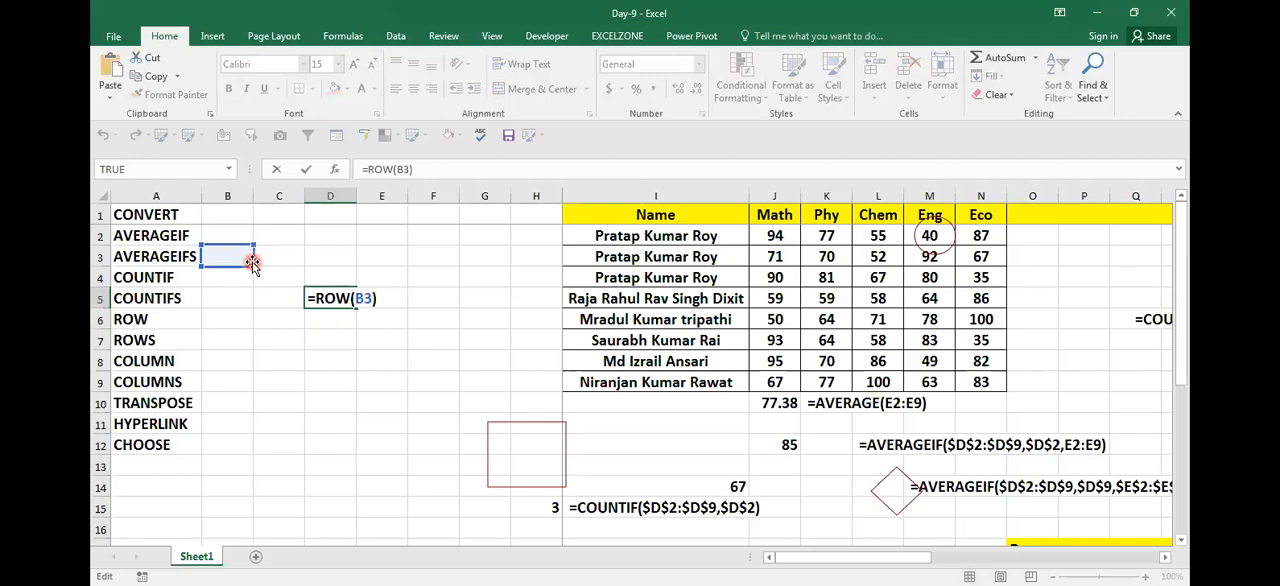
{"action": "key", "text": "Escape"}
{"action": "key", "text": "F2"}
{"action": "key", "text": "shift+Home"}
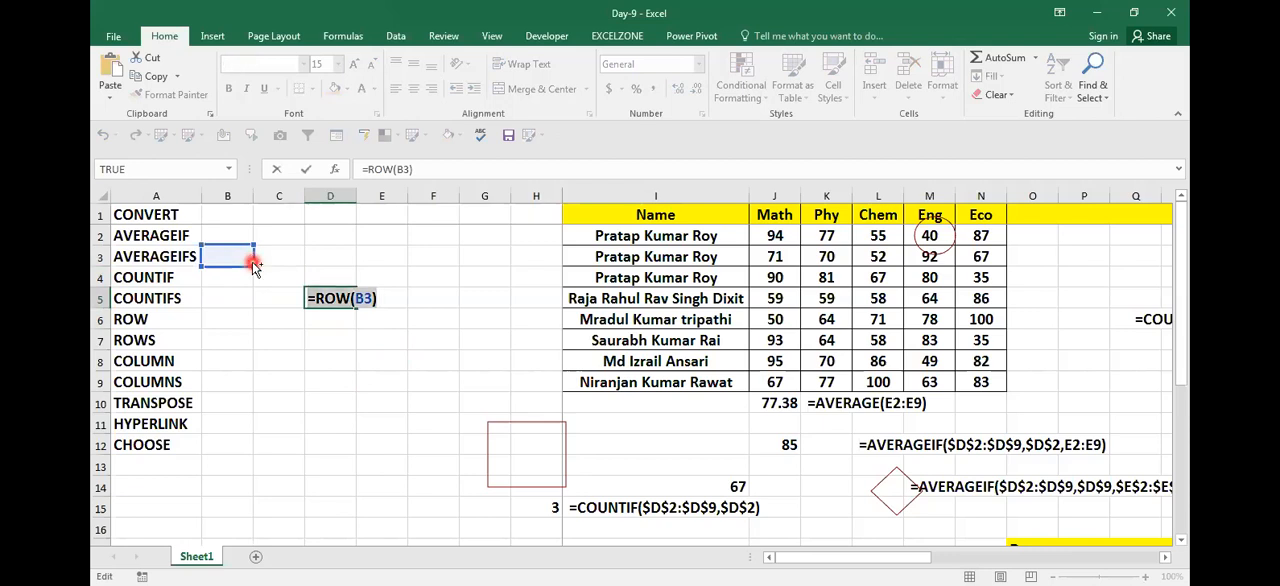
{"action": "key", "text": "Return"}
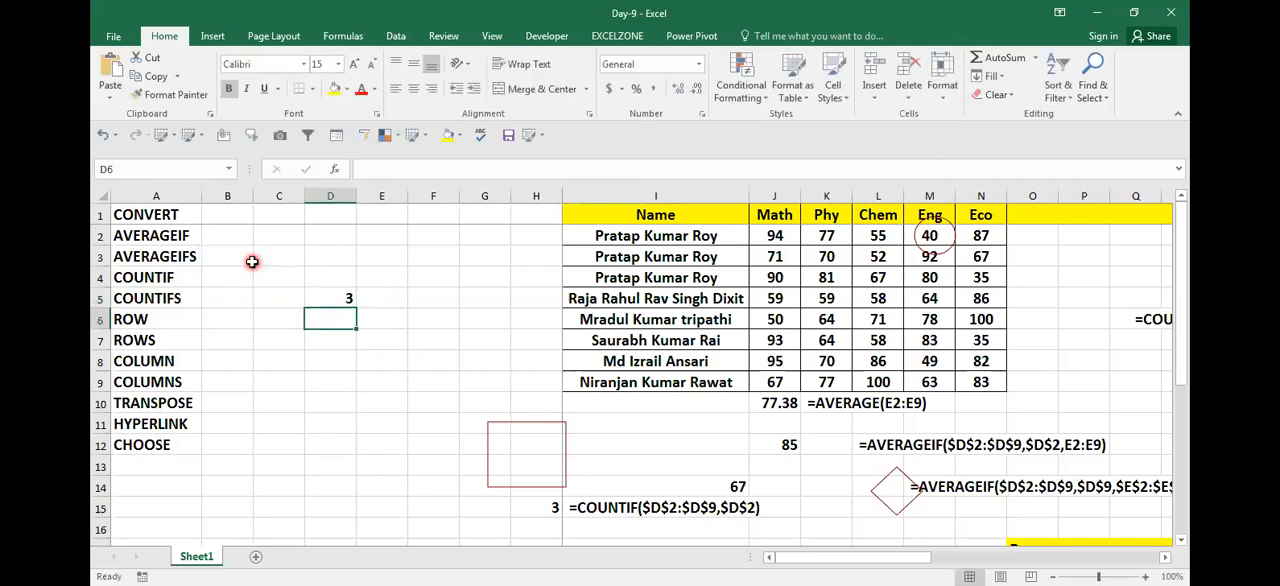
{"action": "key", "text": "Up"}
{"action": "key", "text": "Right"}
{"action": "key", "text": "ctrl+v"}
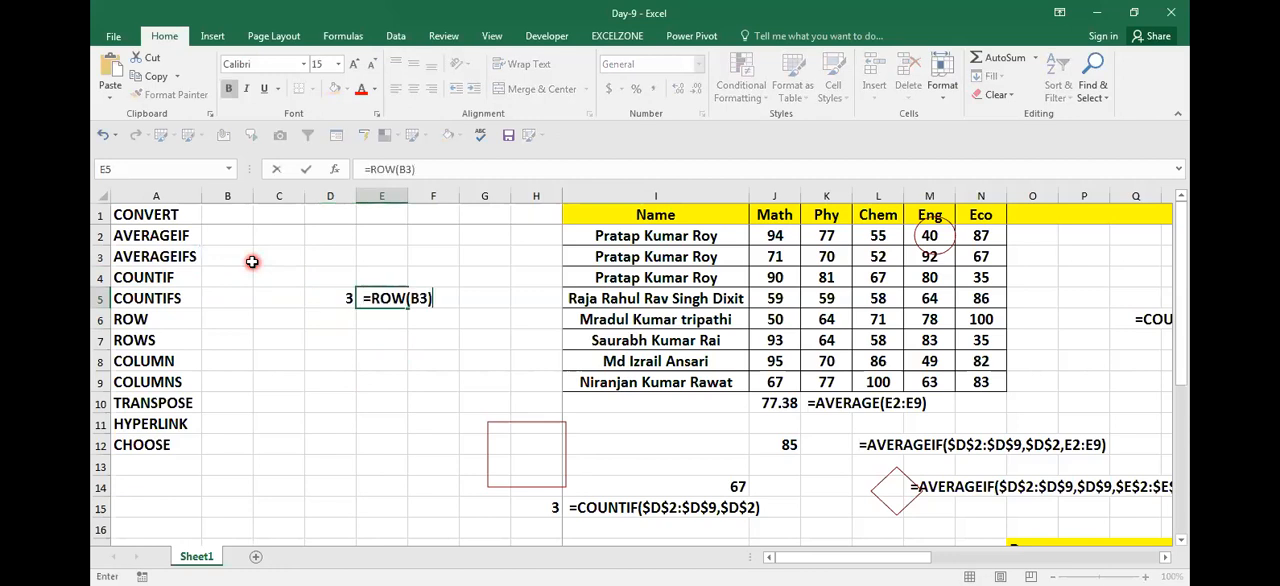
{"action": "key", "text": "Return"}
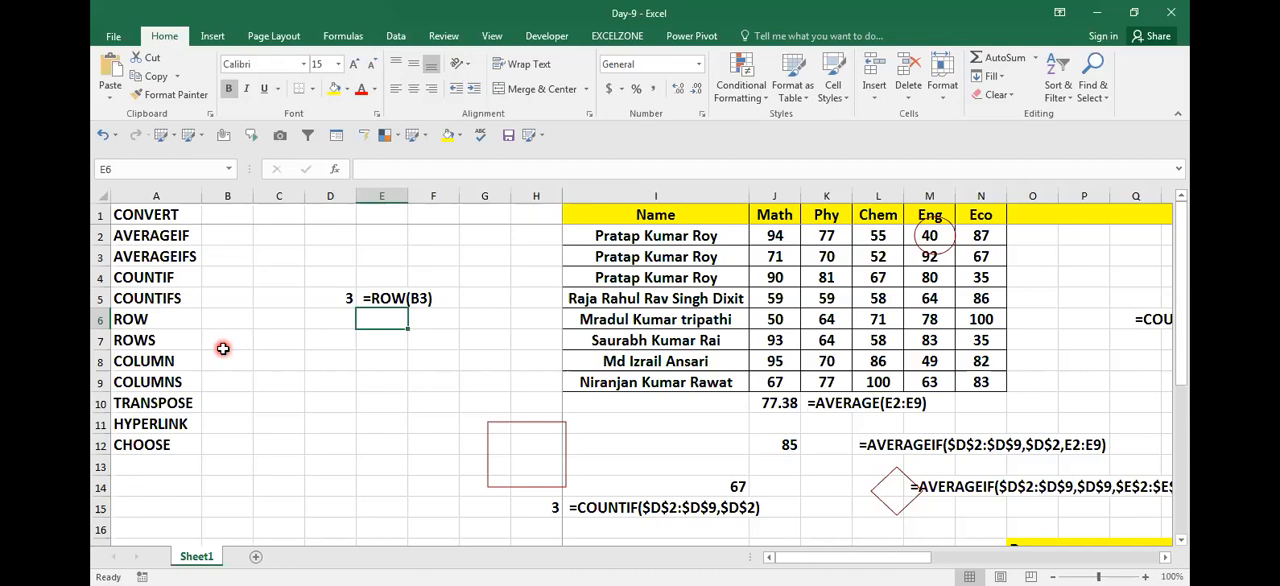
Step: Enter the formula =ROWS(C6) in cell D8
{"action": "key", "text": "Left"}
{"action": "key", "text": "Left"}
{"action": "key", "text": "Down"}
{"action": "key", "text": "Left"}
{"action": "key", "text": "Left"}
{"action": "key", "text": "Right"}
{"action": "key", "text": "Right"}
{"action": "key", "text": "Right"}
{"action": "key", "text": "Down"}
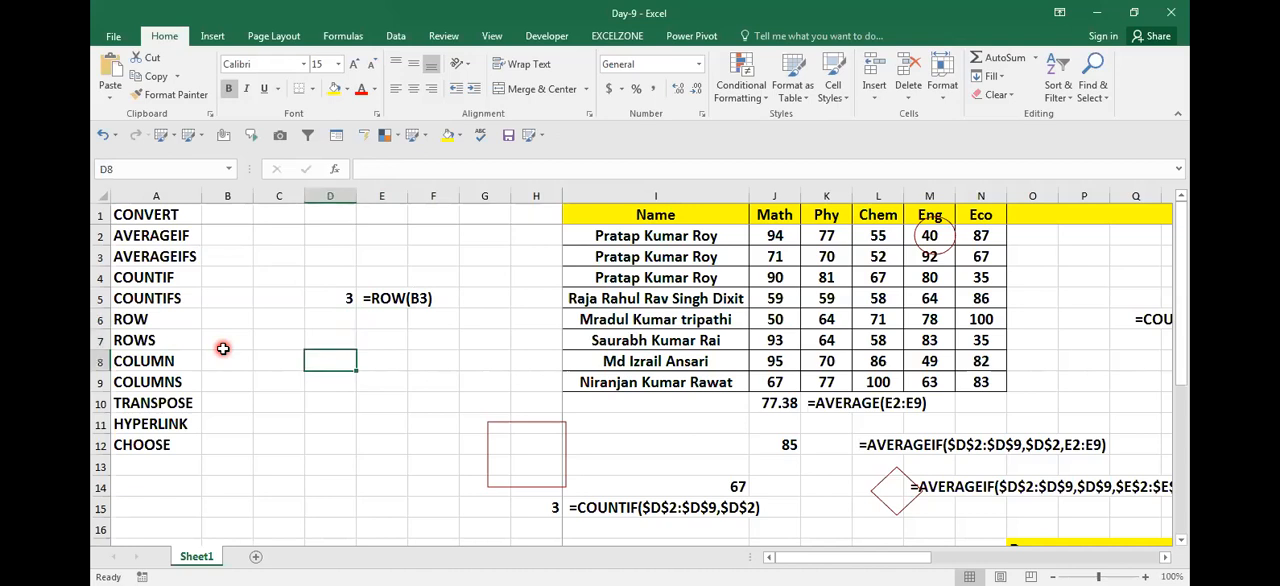
{"action": "type", "text": "="}
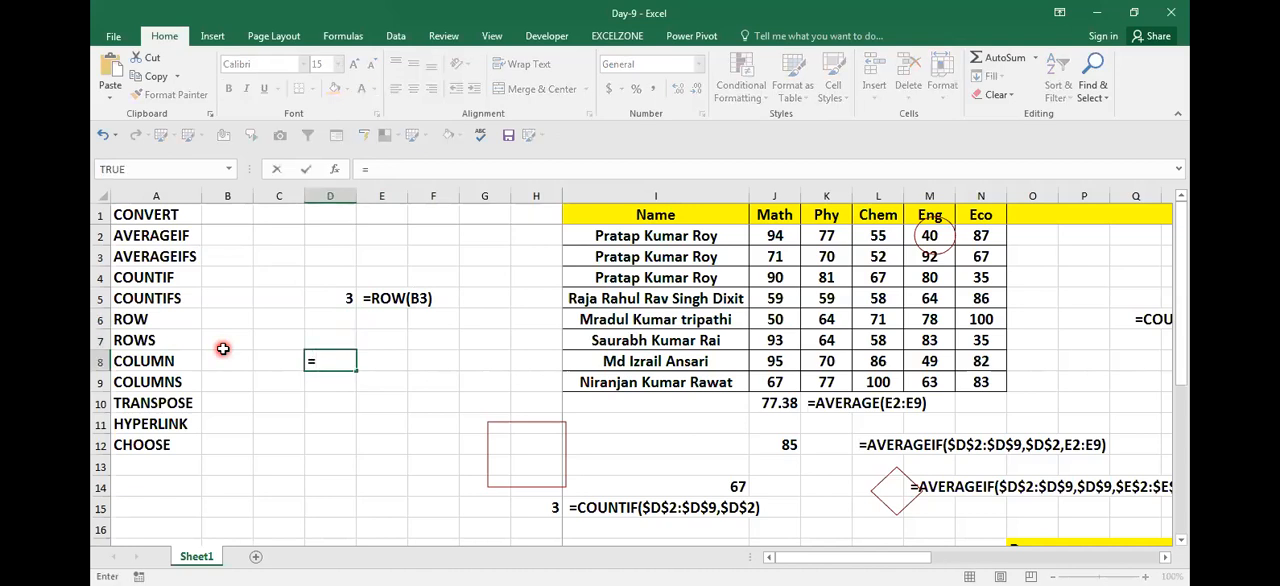
{"action": "type", "text": "RO"}
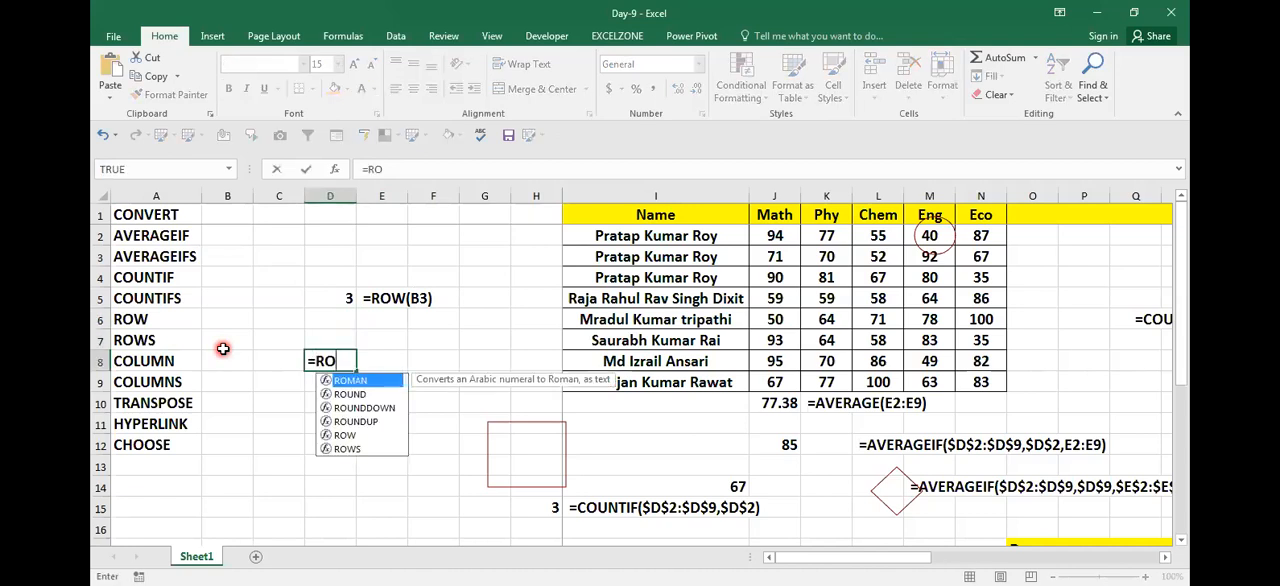
{"action": "type", "text": "WS("}
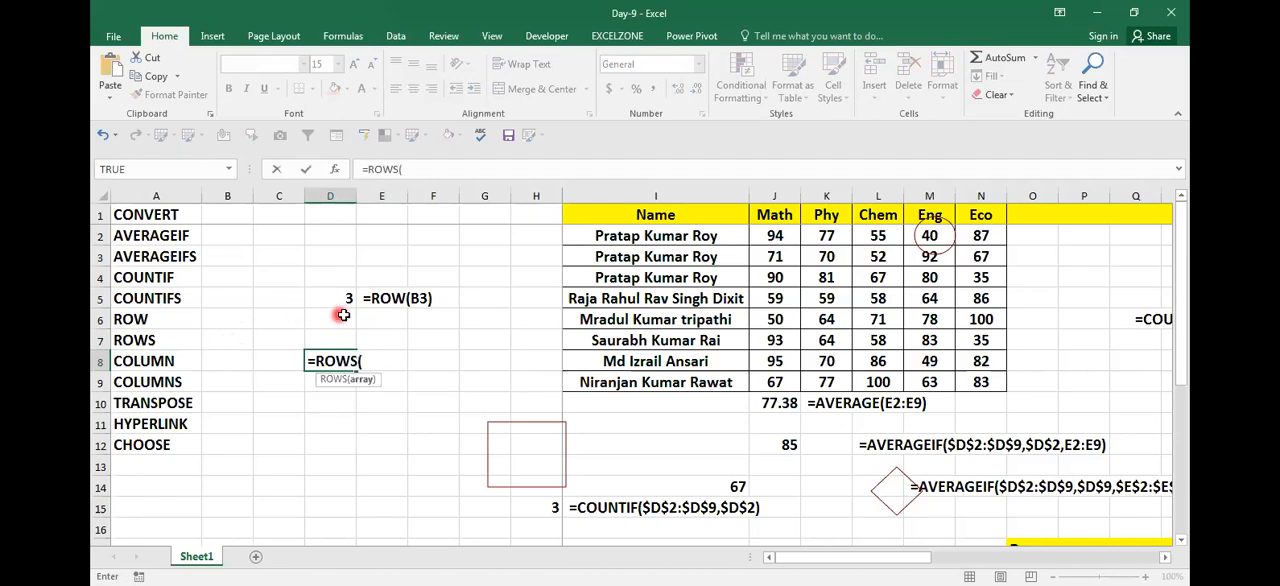
{"action": "left_click", "coordinate": [604, 174]}
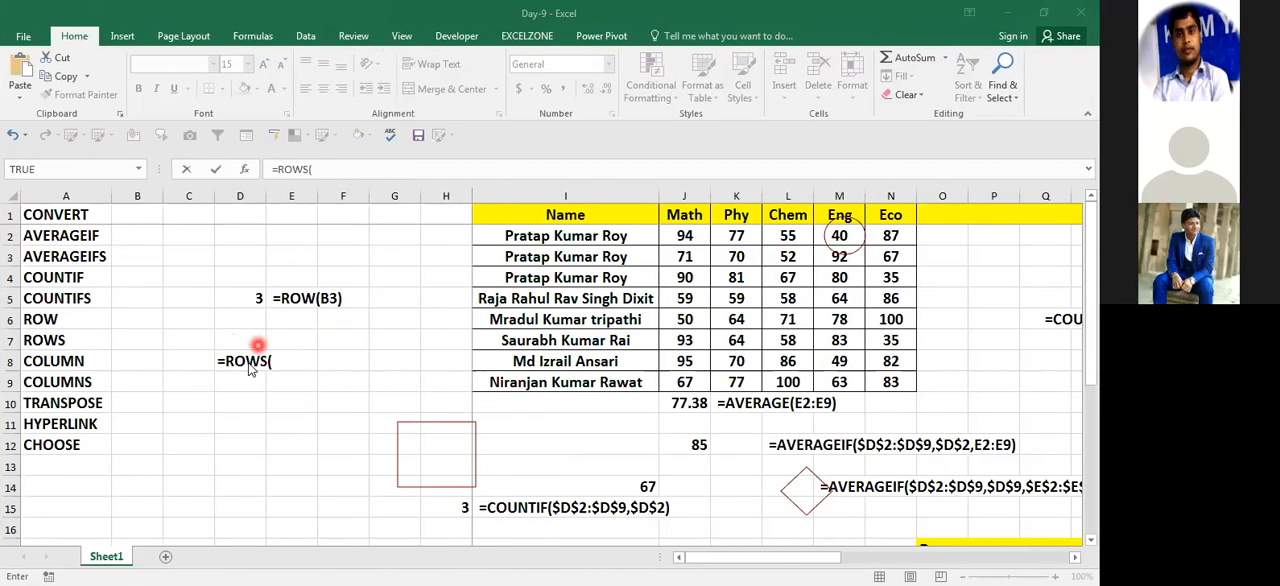
{"action": "left_click", "coordinate": [277, 361]}
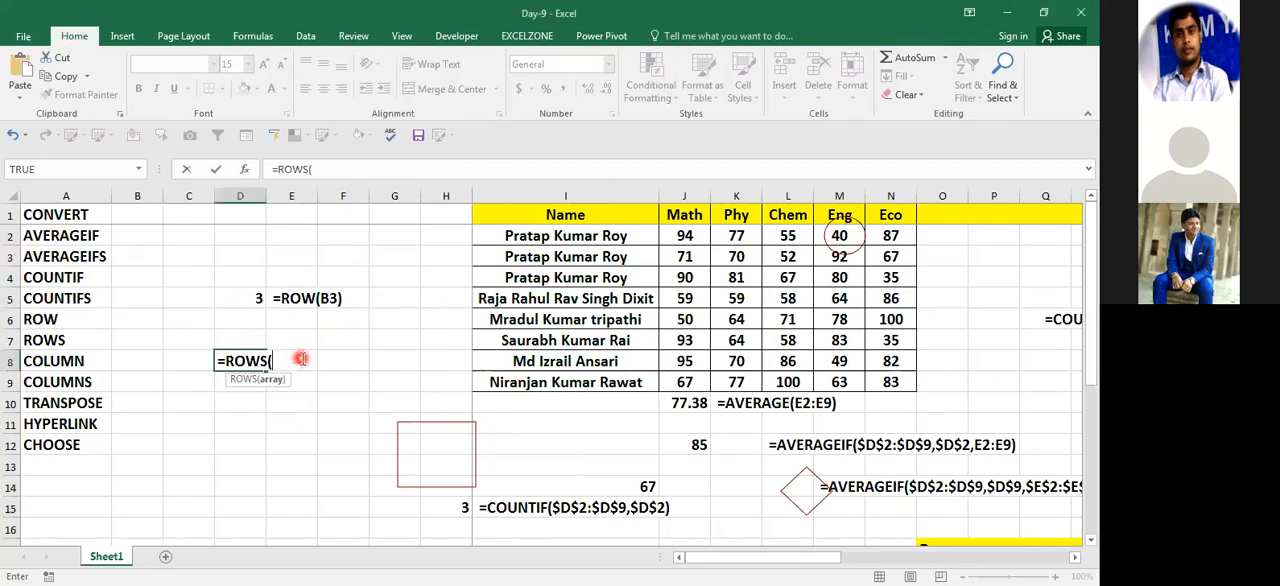
{"action": "left_click", "coordinate": [196, 321]}
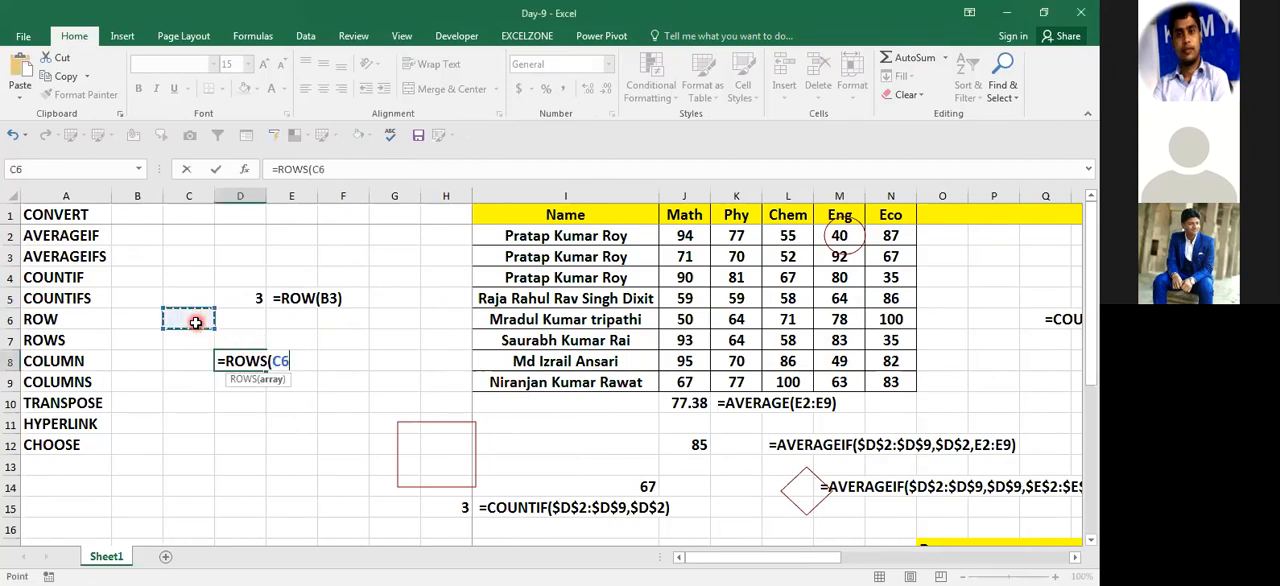
{"action": "type", "text": ")"}
{"action": "key", "text": "Return"}
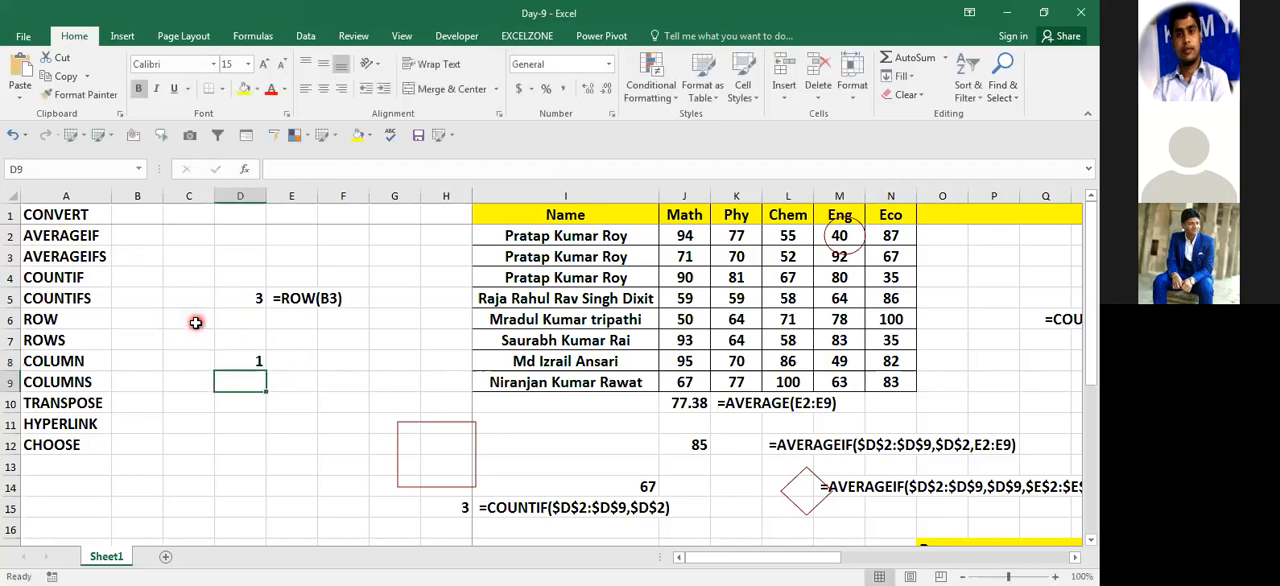
Step: Note the D8 formula as text in cell F8: =ROWS(C6)
{"action": "key", "text": "Up"}
{"action": "key", "text": "F2"}
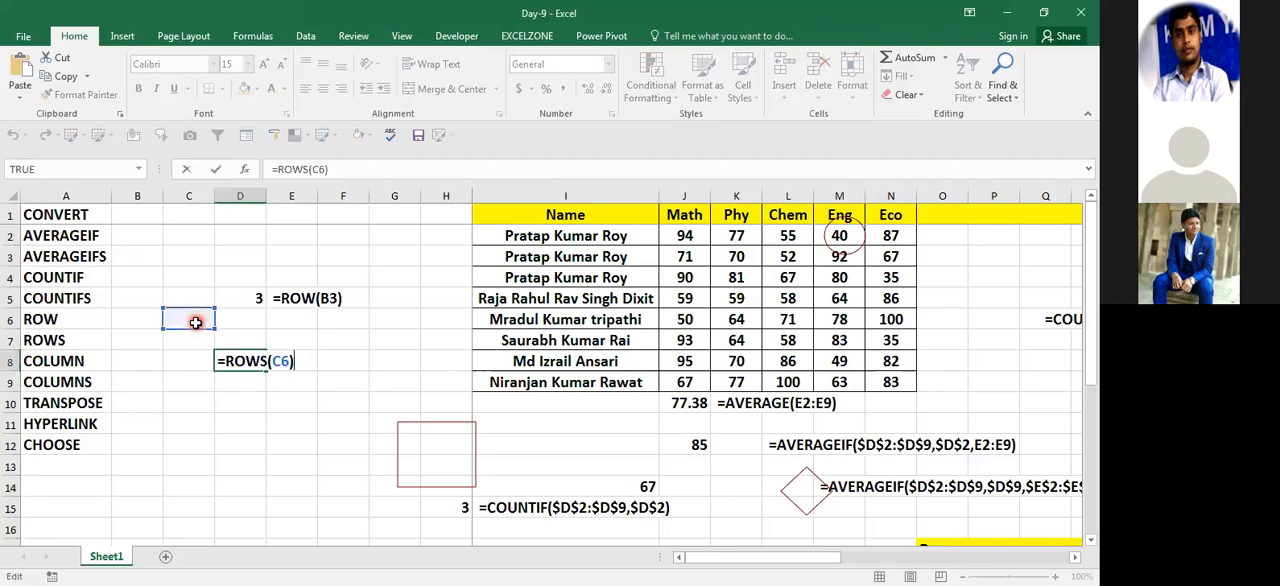
{"action": "key", "text": "Escape"}
{"action": "key", "text": "F2"}
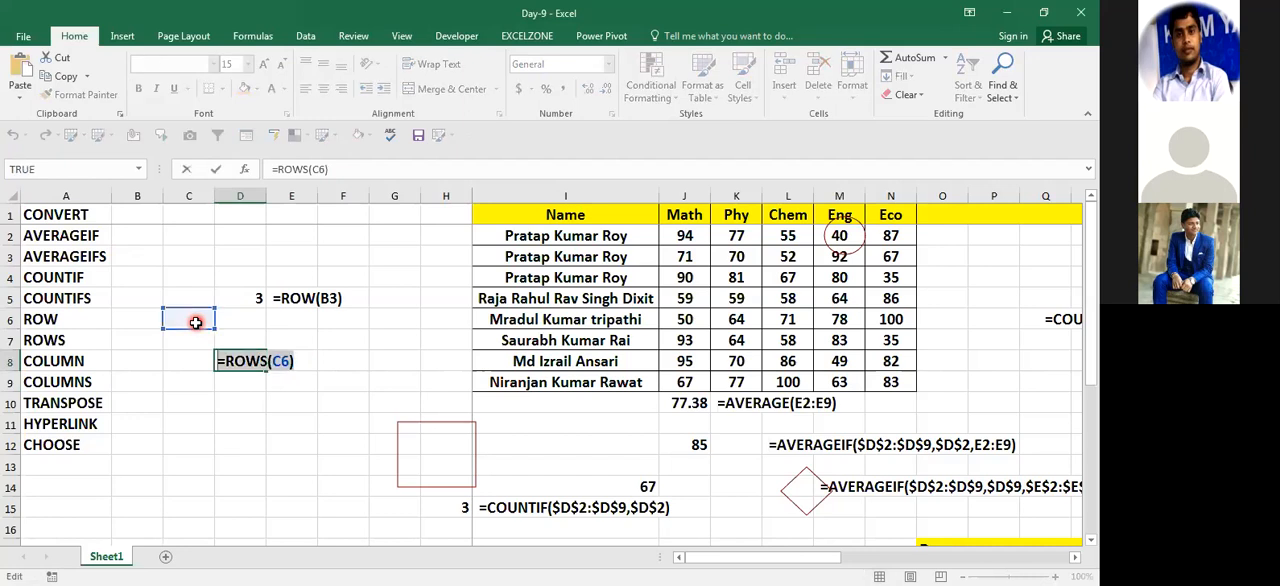
{"action": "key", "text": "Escape"}
{"action": "key", "text": "Right"}
{"action": "key", "text": "Right"}
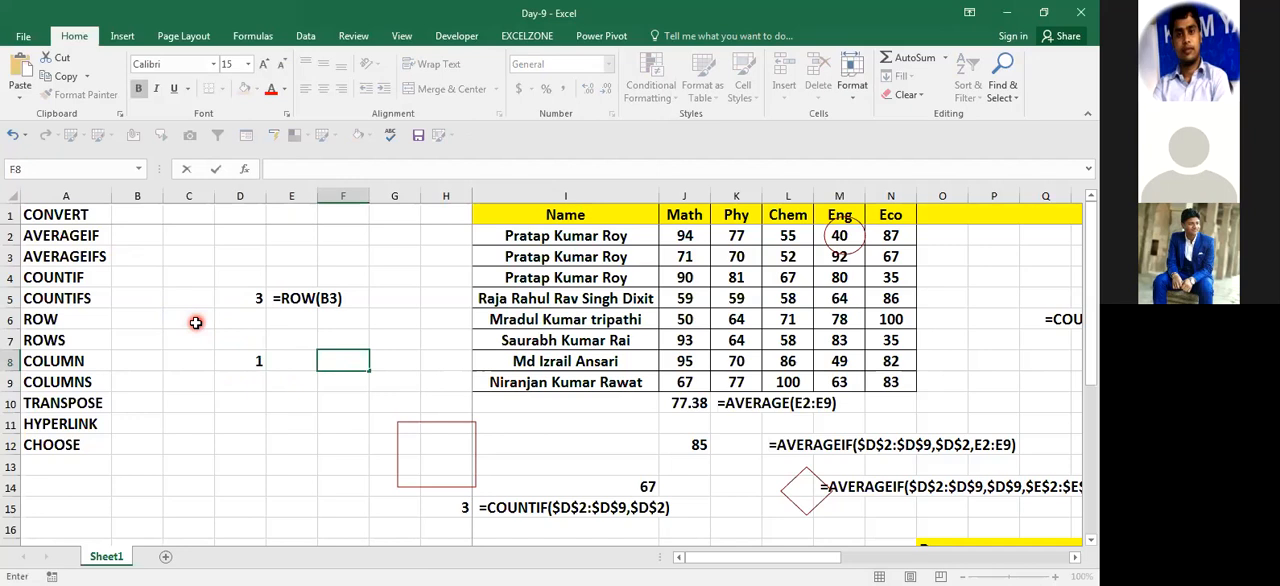
{"action": "type", "text": "'=ROWS(C6)"}
{"action": "key", "text": "Return"}
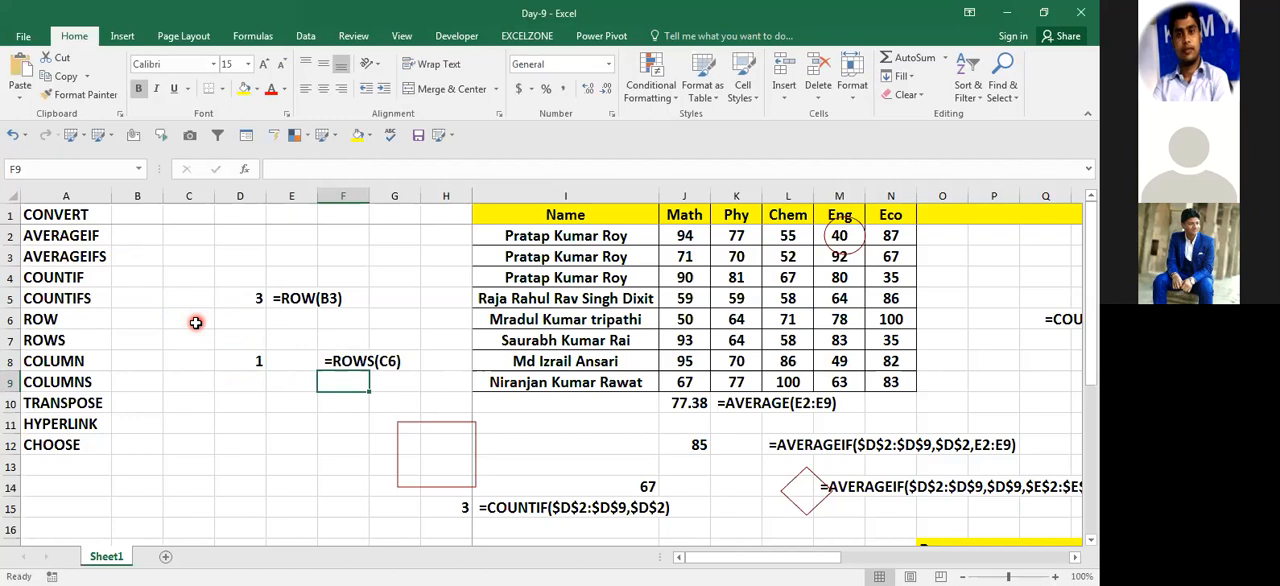
Step: Change the reference of the ROWS formula in D8 to cell C8
{"action": "key", "text": "Down"}
{"action": "key", "text": "Up"}
{"action": "key", "text": "Up"}
{"action": "key", "text": "Left"}
{"action": "key", "text": "Left"}
{"action": "key", "text": "F2"}
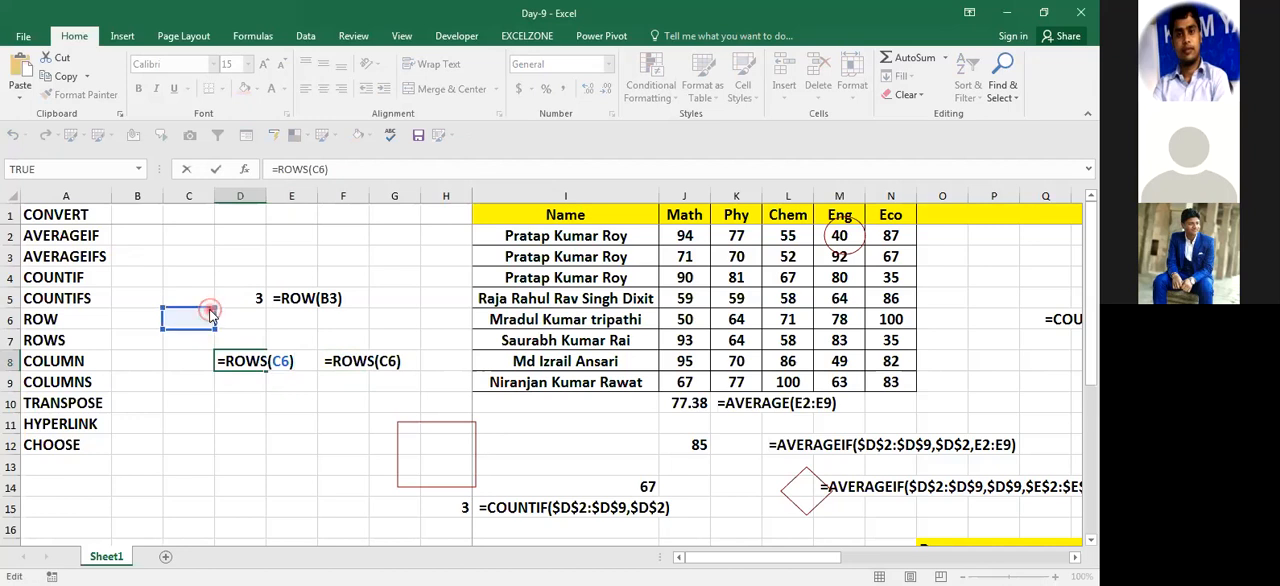
{"action": "left_click_drag", "start_coordinate": [204, 325], "coordinate": [200, 364]}
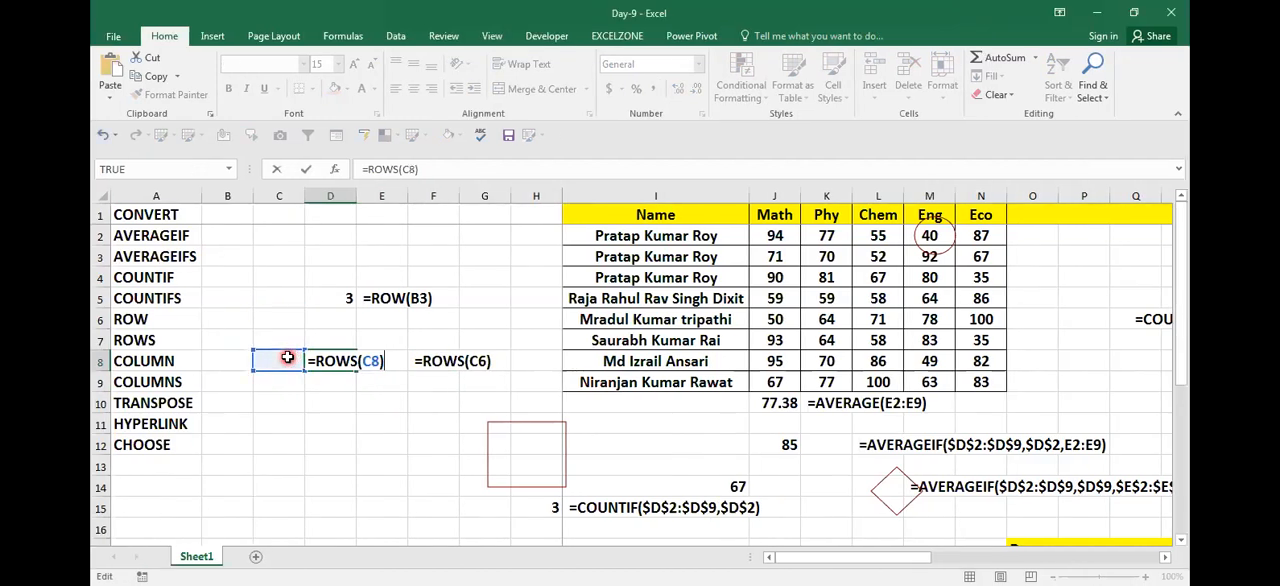
{"action": "key", "text": "Return"}
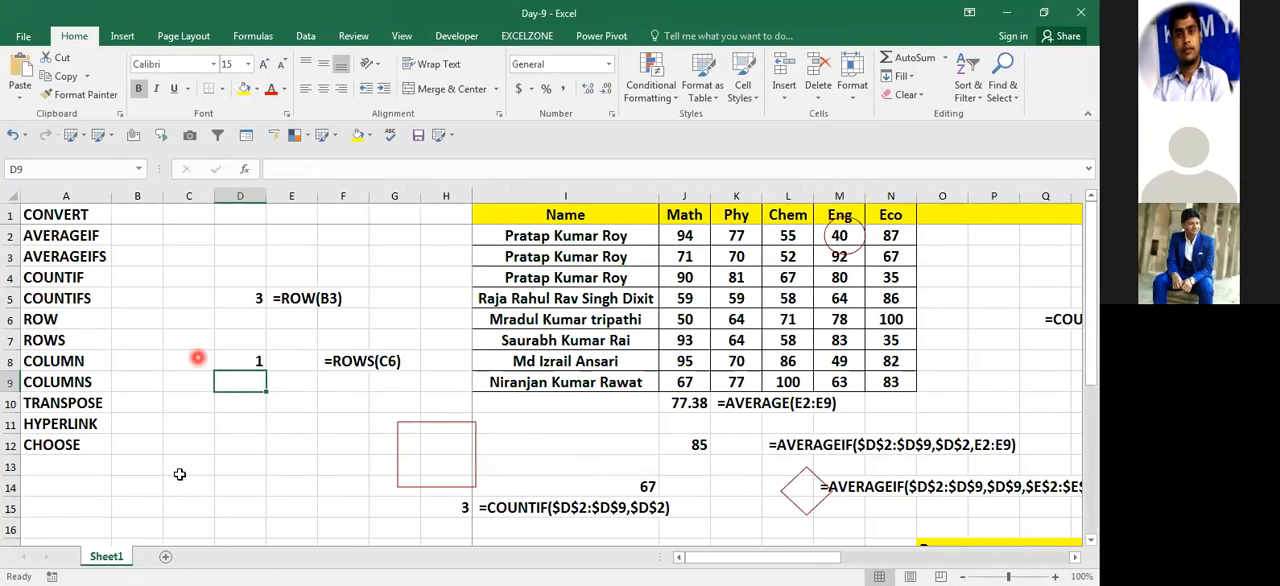
Step: Review the ROWS formula in D8 and the cell it references
{"action": "key", "text": "Up"}
{"action": "key", "text": "F2"}
{"action": "key", "text": "Escape"}
{"action": "key", "text": "F2"}
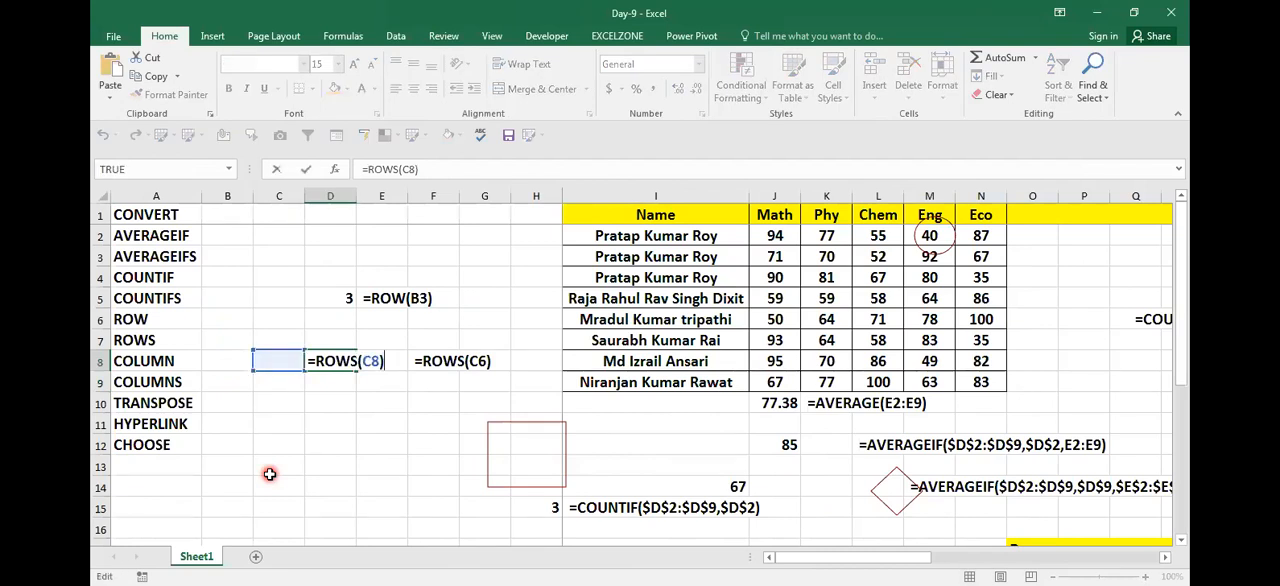
{"action": "key", "text": "Escape"}
{"action": "key", "text": "Down"}
{"action": "key", "text": "Up"}
{"action": "key", "text": "Up"}
{"action": "key", "text": "Down"}
{"action": "key", "text": "Down"}
{"action": "key", "text": "Up"}
{"action": "key", "text": "Down"}
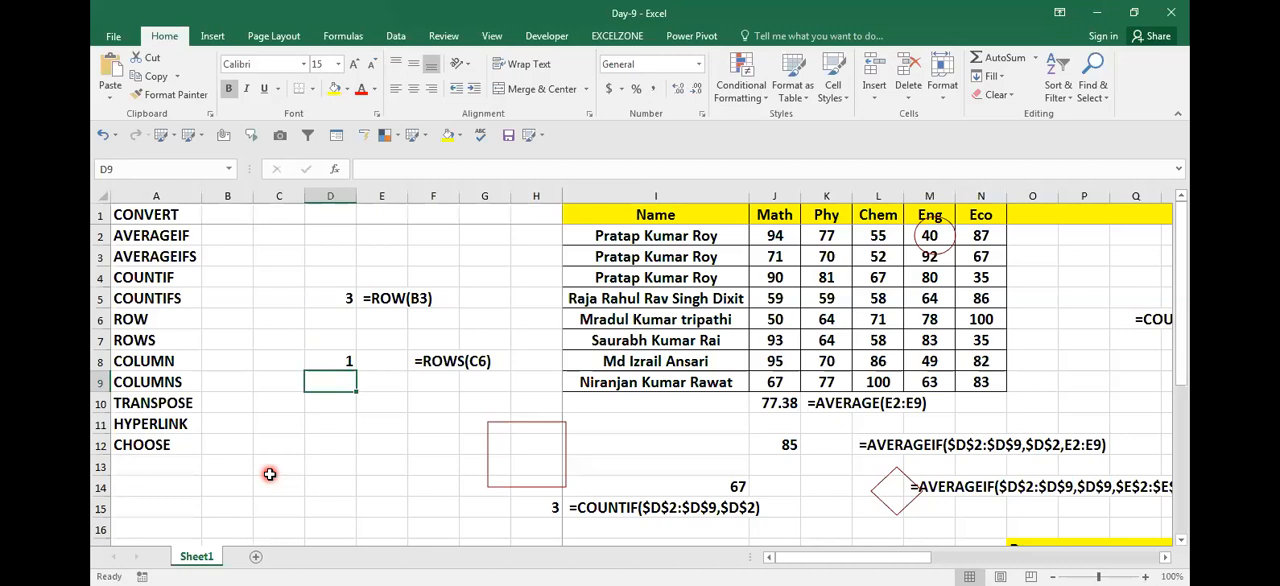
Step: Start a ROWS formula in cell B25 over the range A25:A25
{"action": "key", "text": "Right"}
{"action": "key", "text": "Down"}
{"action": "key", "text": "Down"}
{"action": "key", "text": "Down"}
{"action": "key", "text": "Down"}
{"action": "key", "text": "Down"}
{"action": "key", "text": "Down"}
{"action": "key", "text": "Down"}
{"action": "key", "text": "Down"}
{"action": "key", "text": "Down"}
{"action": "key", "text": "Down"}
{"action": "key", "text": "Down"}
{"action": "key", "text": "Down"}
{"action": "key", "text": "Down"}
{"action": "key", "text": "Down"}
{"action": "key", "text": "Down"}
{"action": "key", "text": "Down"}
{"action": "key", "text": "Down"}
{"action": "key", "text": "Down"}
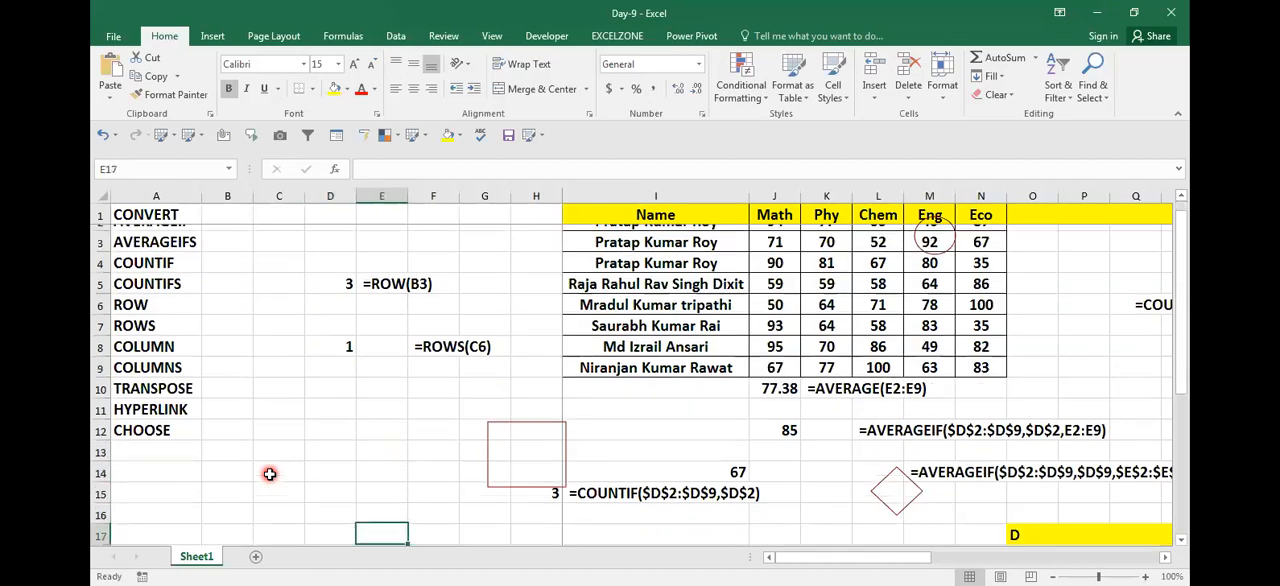
{"action": "key", "text": "Up"}
{"action": "key", "text": "Up"}
{"action": "key", "text": "Left"}
{"action": "key", "text": "Left"}
{"action": "key", "text": "Left"}
{"action": "key", "text": "Left"}
{"action": "key", "text": "Right"}
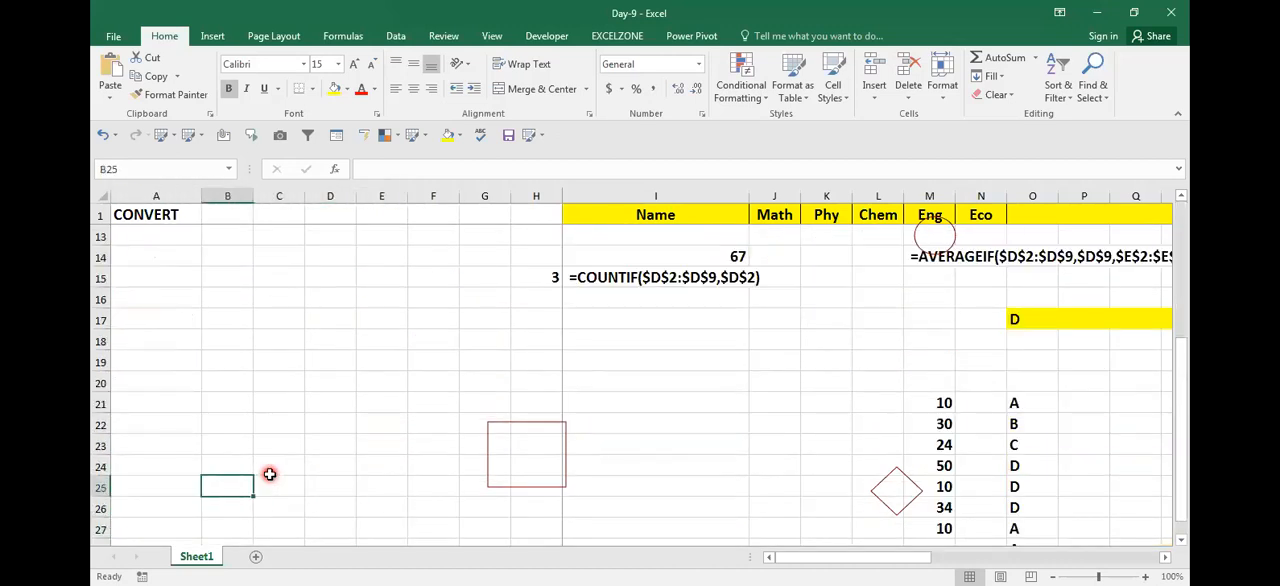
{"action": "type", "text": "="}
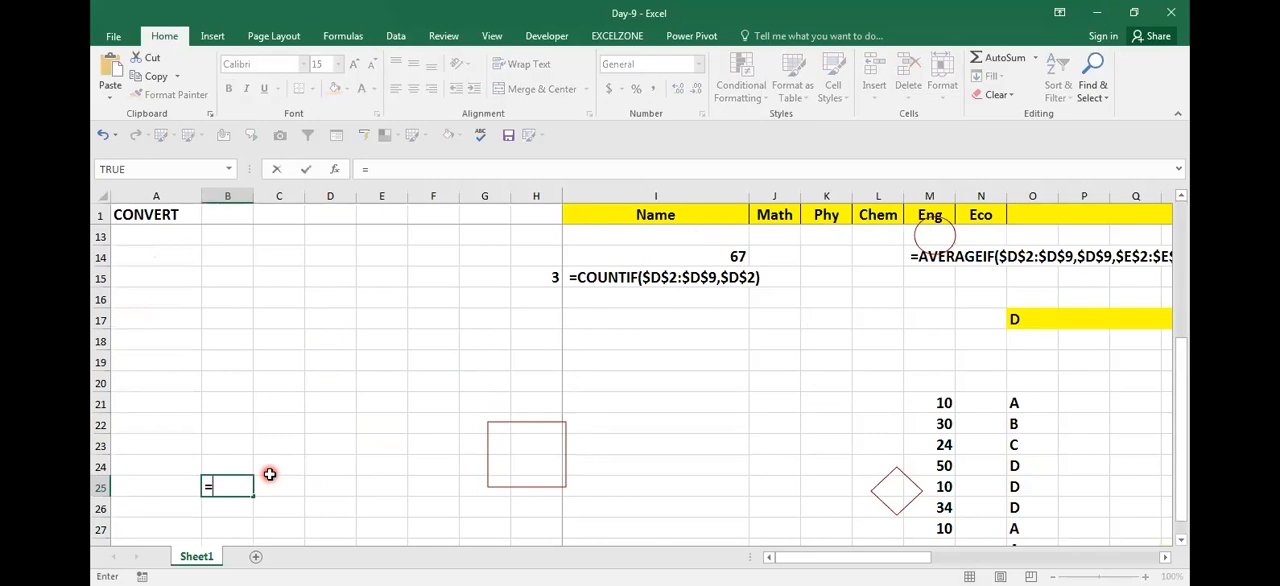
{"action": "type", "text": "ROWS("}
{"action": "key", "text": "Left"}
{"action": "type", "text": ":A25"}
Step: Make the first reference of the B25 range absolute and complete the formula as =ROWS($A$25:A25)
{"action": "key", "text": "F2"}
{"action": "key", "text": "Left"}
{"action": "key", "text": "Left"}
{"action": "key", "text": "shift+Left"}
{"action": "key", "text": "shift+Left"}
{"action": "key", "text": "shift+Left"}
{"action": "key", "text": "F4"}
{"action": "key", "text": "ctrl+Return"}
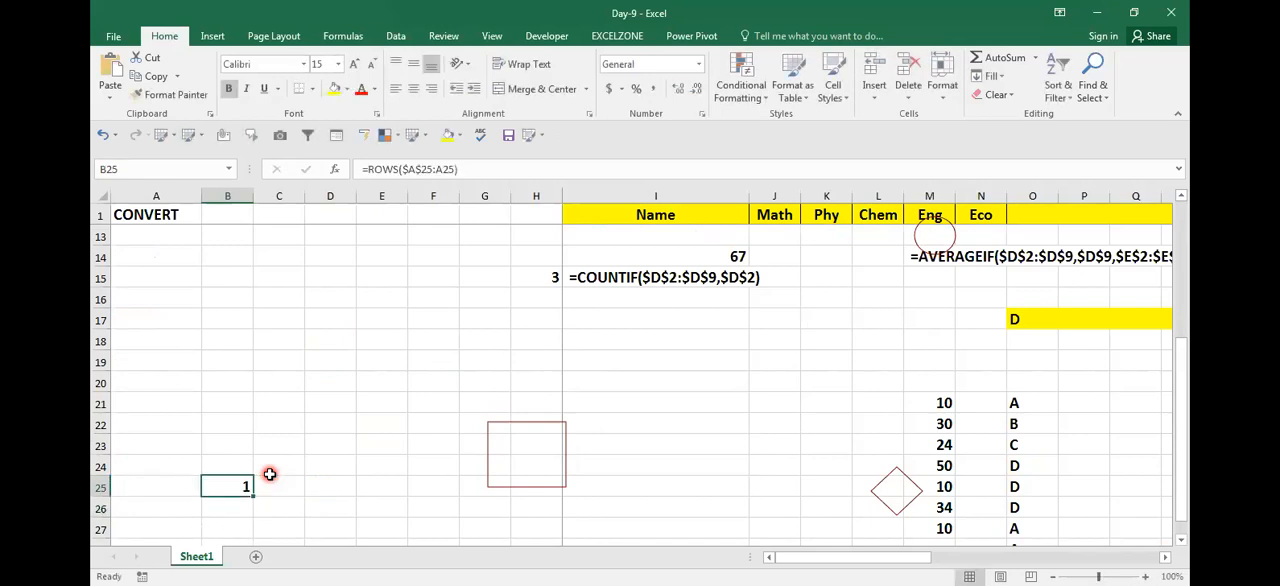
Step: Fill the ROWS formula from B25 across to F25
{"action": "key", "text": "shift+Right"}
{"action": "key", "text": "shift+Right"}
{"action": "key", "text": "shift+Right"}
{"action": "key", "text": "shift+Right"}
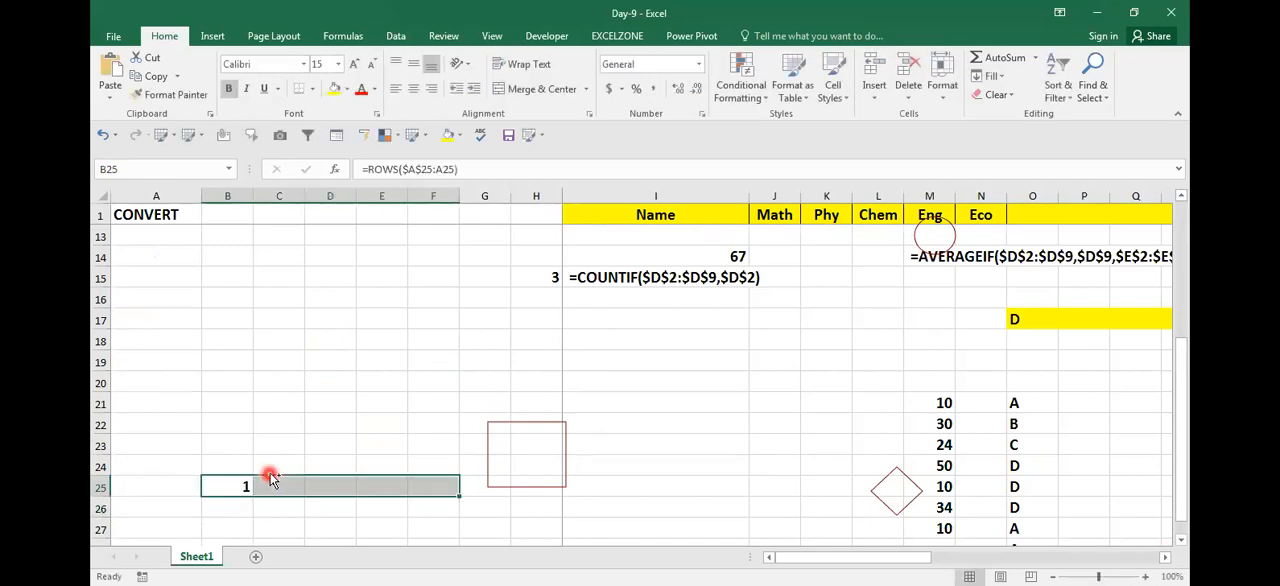
{"action": "key", "text": "ctrl+r"}
{"action": "key", "text": "Down"}
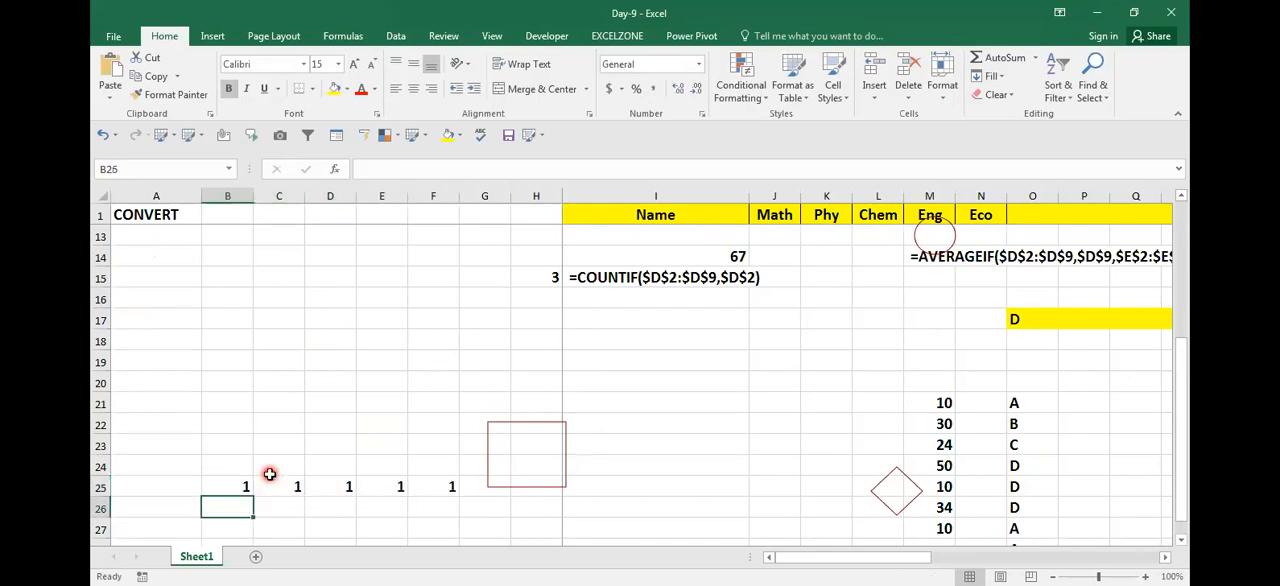
Step: Review the copied ROWS formulas in row 25 and how their expanding ranges reference the cells
{"action": "key", "text": "Up"}
{"action": "key", "text": "Right"}
{"action": "key", "text": "F2"}
{"action": "key", "text": "Escape"}
{"action": "key", "text": "Right"}
{"action": "key", "text": "F2"}
{"action": "key", "text": "Escape"}
{"action": "key", "text": "Right"}
{"action": "key", "text": "F2"}
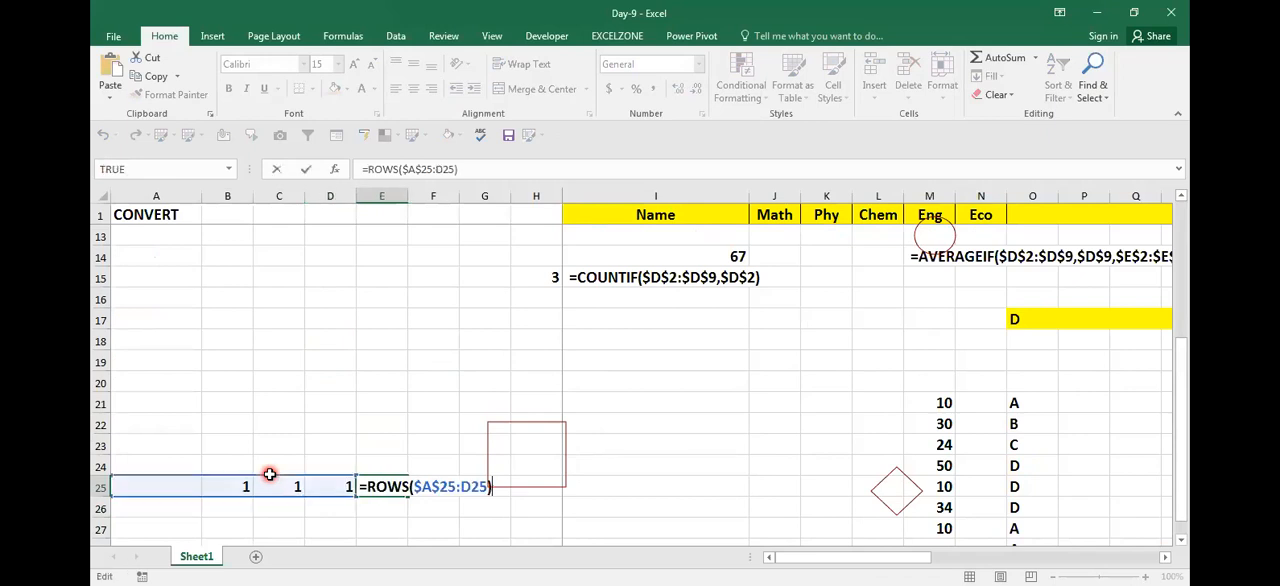
{"action": "key", "text": "Escape"}
{"action": "key", "text": "Left"}
{"action": "key", "text": "Left"}
{"action": "key", "text": "F2"}
{"action": "key", "text": "Escape"}
{"action": "key", "text": "Left"}
{"action": "key", "text": "Left"}
{"action": "key", "text": "Right"}
{"action": "key", "text": "Left"}
{"action": "key", "text": "Right"}
{"action": "key", "text": "F2"}
{"action": "key", "text": "Escape"}
Step: Enter 1 in cell A25
{"action": "key", "text": "Left"}
{"action": "type", "text": "1"}
{"action": "key", "text": "Return"}
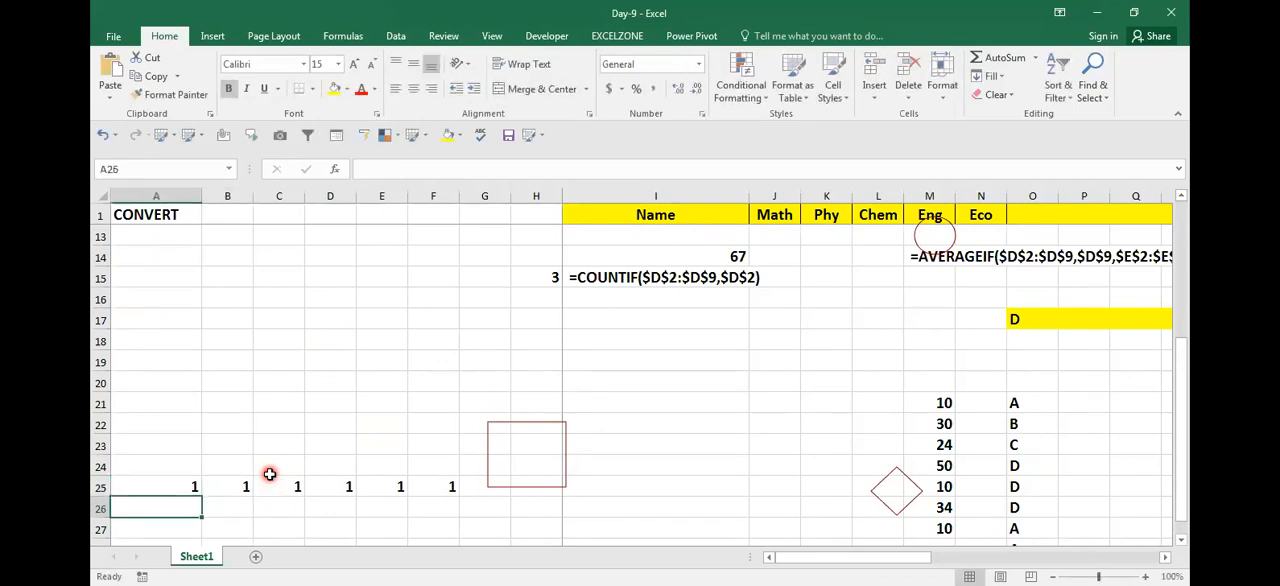
Step: Examine the ROWS formulas in B25 through D25 with their highlighted ranges starting at A25
{"action": "key", "text": "Up"}
{"action": "key", "text": "Right"}
{"action": "key", "text": "F2"}
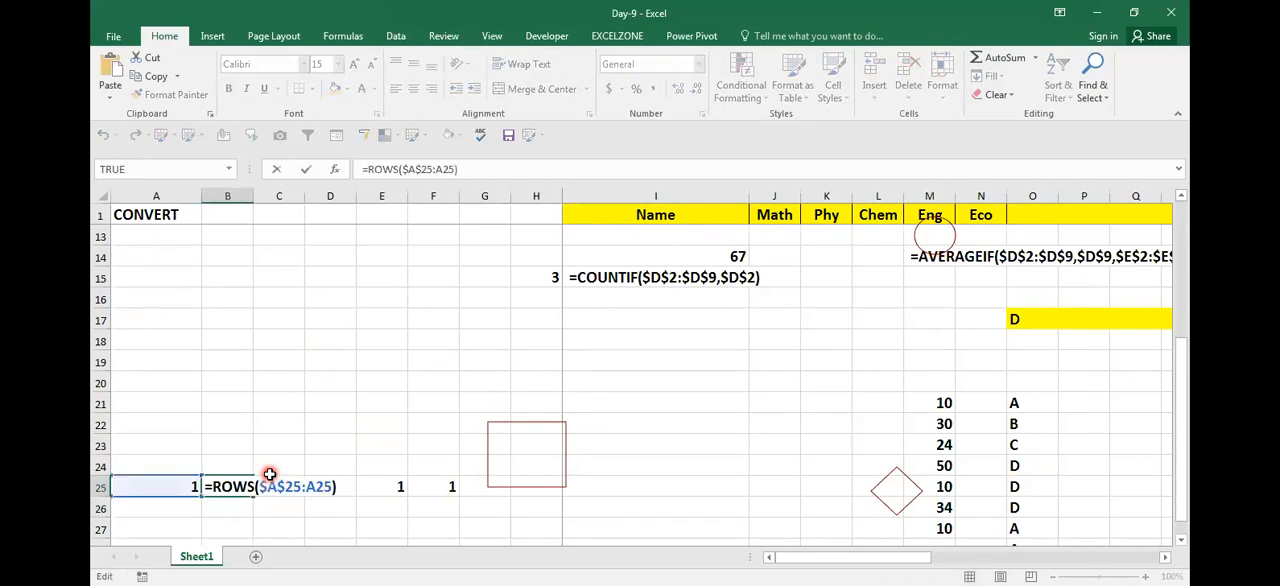
{"action": "key", "text": "Escape"}
{"action": "key", "text": "Right"}
{"action": "key", "text": "F2"}
{"action": "key", "text": "Escape"}
{"action": "key", "text": "Right"}
{"action": "key", "text": "F2"}
{"action": "key", "text": "Escape"}
{"action": "key", "text": "Left"}
{"action": "key", "text": "Left"}
{"action": "key", "text": "Left"}
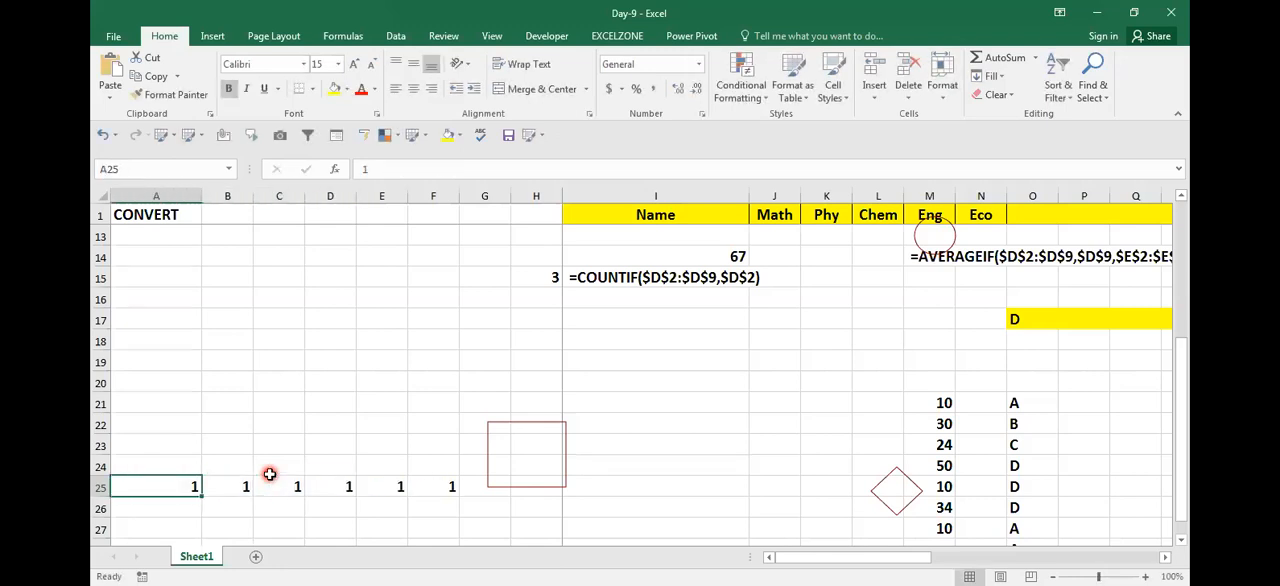
Step: Copy the value in A25 down to A30 and check the copied cell content
{"action": "key", "text": "shift+Down"}
{"action": "key", "text": "shift+Down"}
{"action": "key", "text": "shift+Down"}
{"action": "key", "text": "shift+Down"}
{"action": "key", "text": "shift+Down"}
{"action": "key", "text": "ctrl+d"}
{"action": "key", "text": "Down"}
{"action": "key", "text": "F2"}
{"action": "key", "text": "Return"}
{"action": "key", "text": "Up"}
{"action": "key", "text": "Up"}
{"action": "key", "text": "Down"}
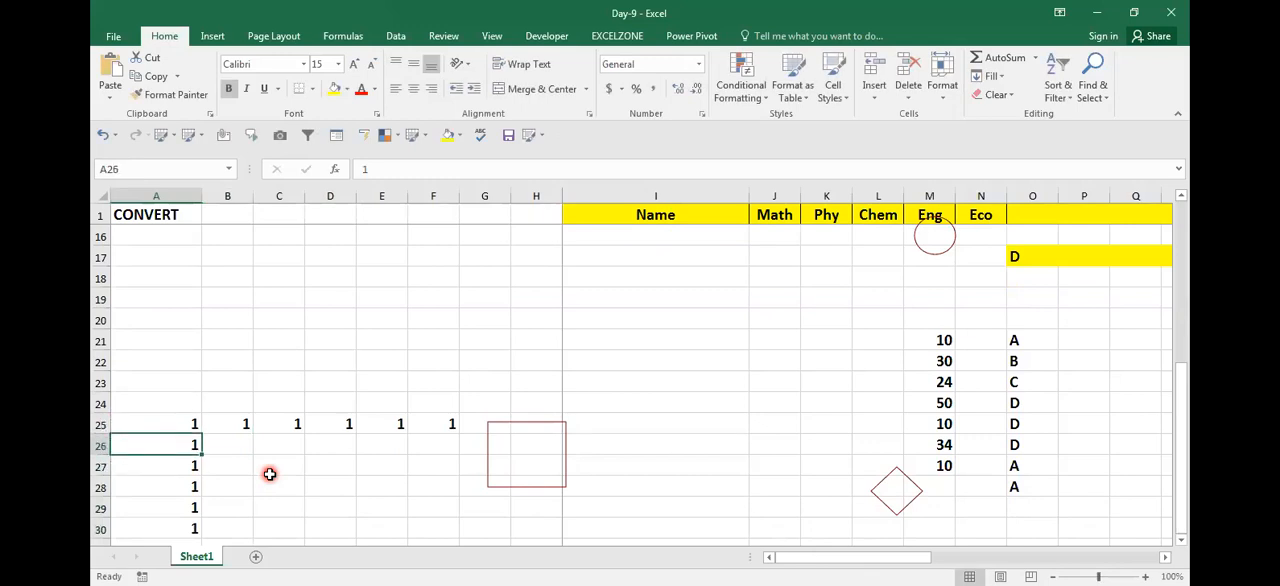
Step: Enter =ROWS($A$25:A25) in cell A26, with the first reference made absolute
{"action": "type", "text": "="}
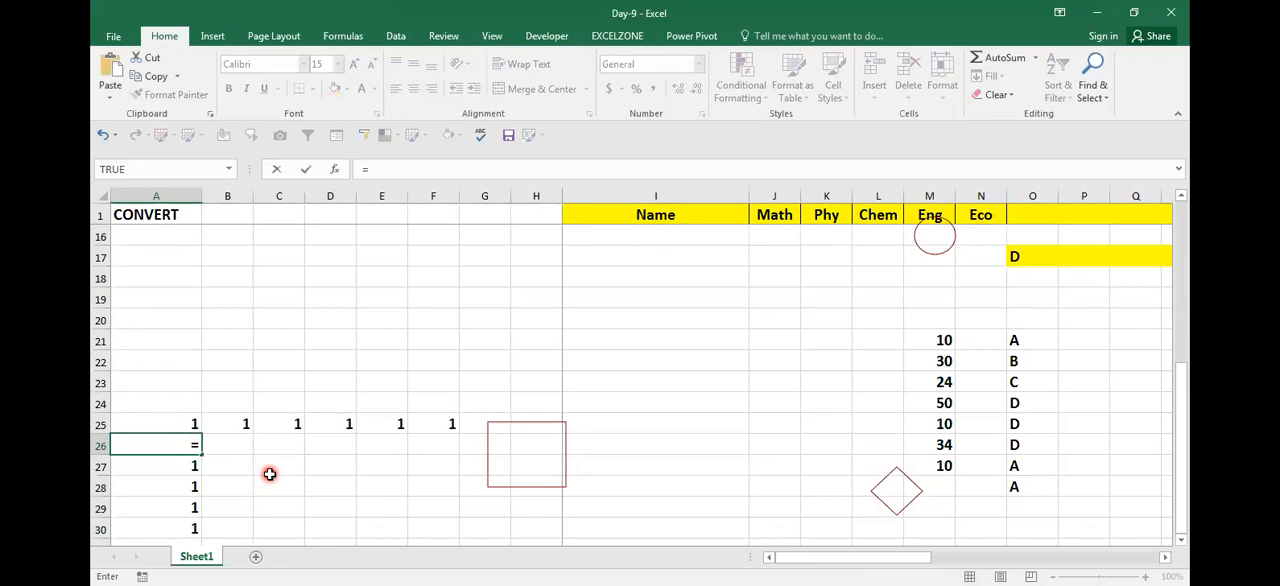
{"action": "type", "text": "ROWS("}
{"action": "key", "text": "Up"}
{"action": "key", "text": "F8"}
{"action": "key", "text": "F2"}
{"action": "key", "text": "Left"}
{"action": "key", "text": "Left"}
{"action": "key", "text": "Left"}
{"action": "key", "text": "Left"}
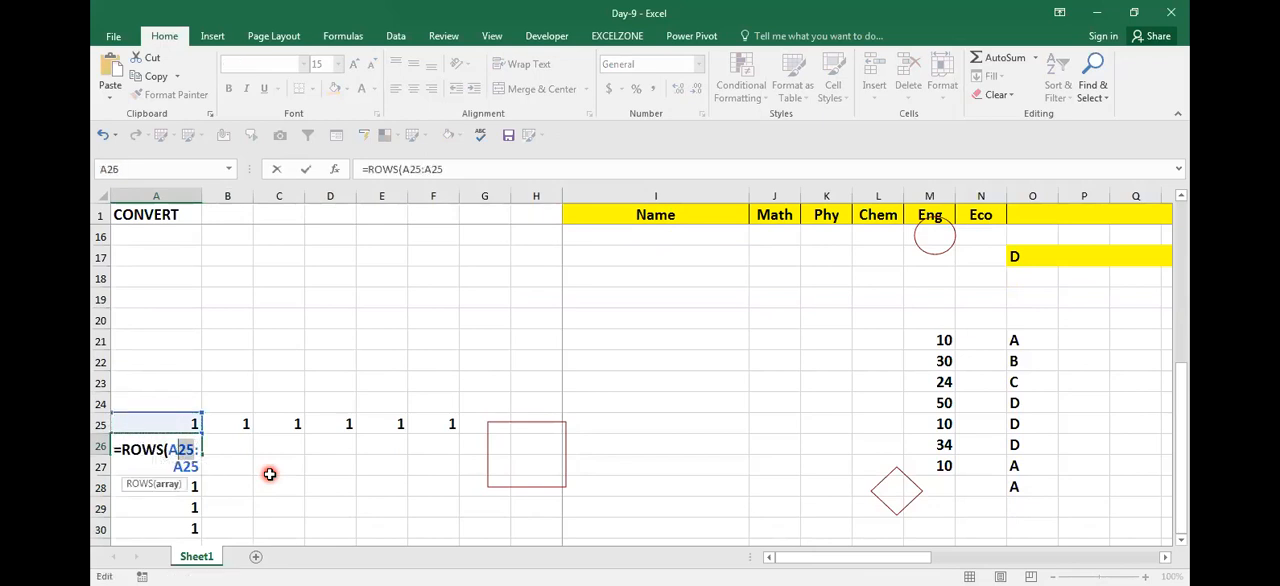
{"action": "key", "text": "F4"}
{"action": "key", "text": "Return"}
Step: Fill the ROWS formula from A26 down to A30
{"action": "key", "text": "Up"}
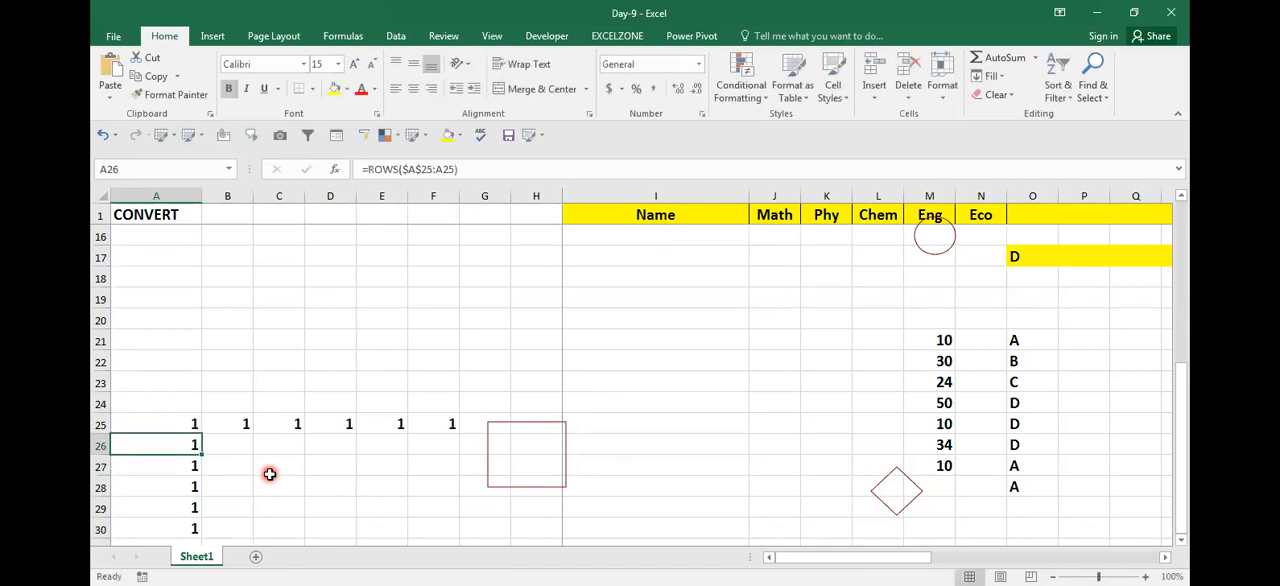
{"action": "key", "text": "shift+Down"}
{"action": "key", "text": "shift+Down"}
{"action": "key", "text": "shift+Down"}
{"action": "key", "text": "shift+Down"}
{"action": "key", "text": "ctrl+d"}
Step: Review the filled ROWS formulas in A27 through A30 and their expanding ranges
{"action": "key", "text": "Down"}
{"action": "key", "text": "F2"}
{"action": "key", "text": "Escape"}
{"action": "key", "text": "Down"}
{"action": "key", "text": "Down"}
{"action": "key", "text": "Down"}
{"action": "key", "text": "Down"}
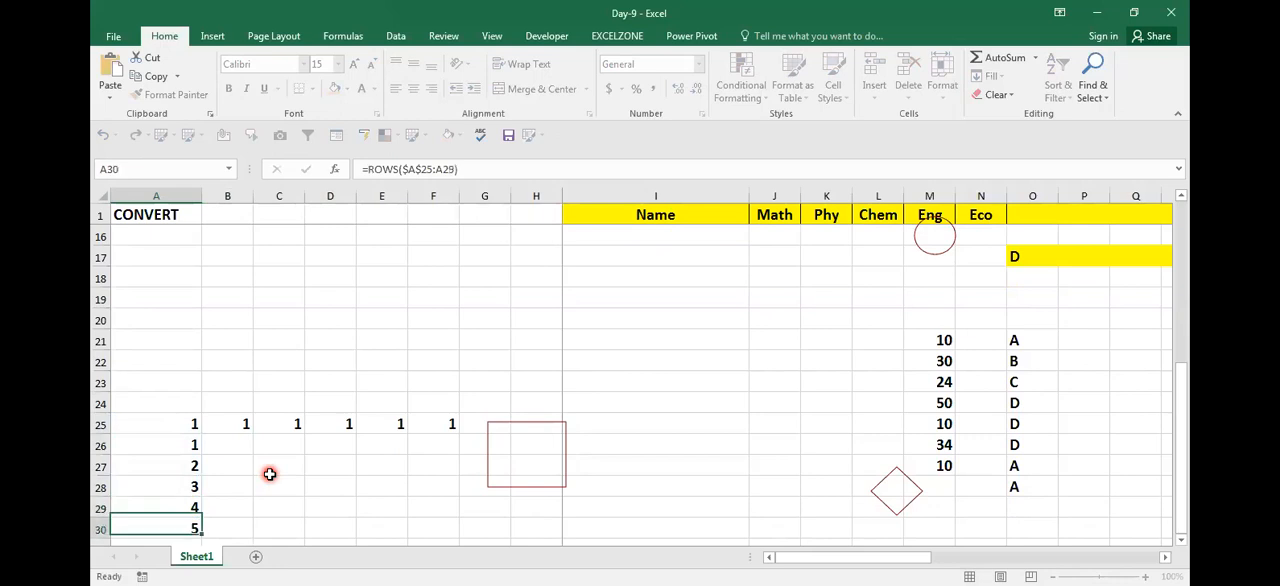
{"action": "key", "text": "Up"}
{"action": "key", "text": "F2"}
{"action": "key", "text": "Escape"}
Step: Delete the value in cell A25
{"action": "key", "text": "Up"}
{"action": "key", "text": "Up"}
{"action": "key", "text": "Up"}
{"action": "key", "text": "Up"}
{"action": "key", "text": "Up"}
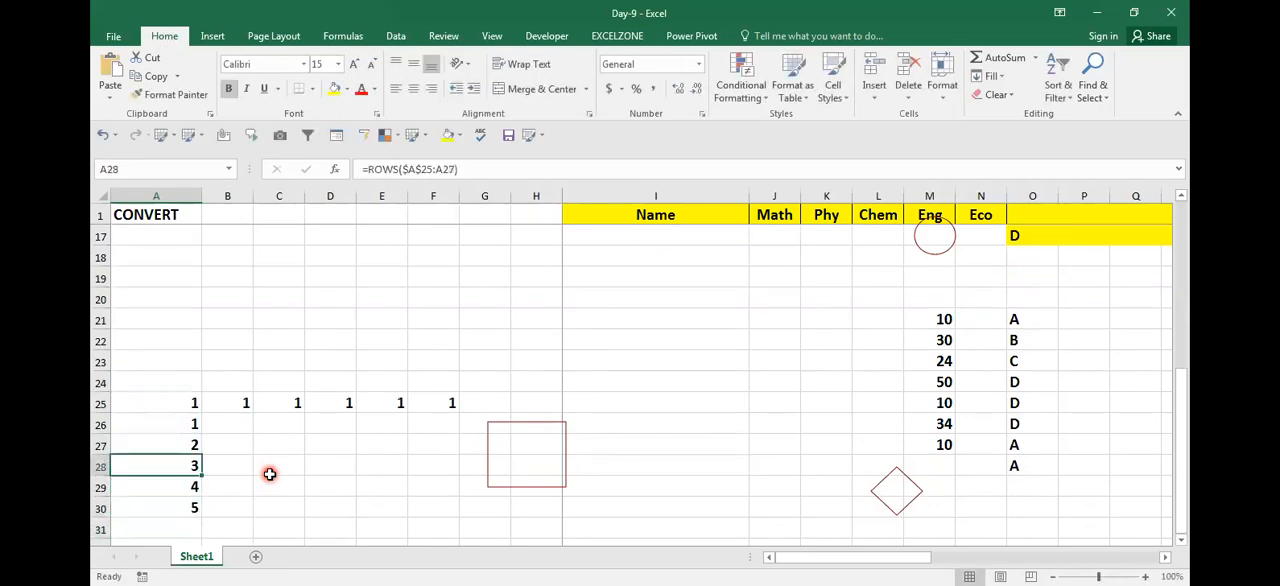
{"action": "key", "text": "Delete"}
Step: Extend the ROWS formula from A30 down to A33
{"action": "key", "text": "Down"}
{"action": "key", "text": "Down"}
{"action": "key", "text": "Down"}
{"action": "key", "text": "Down"}
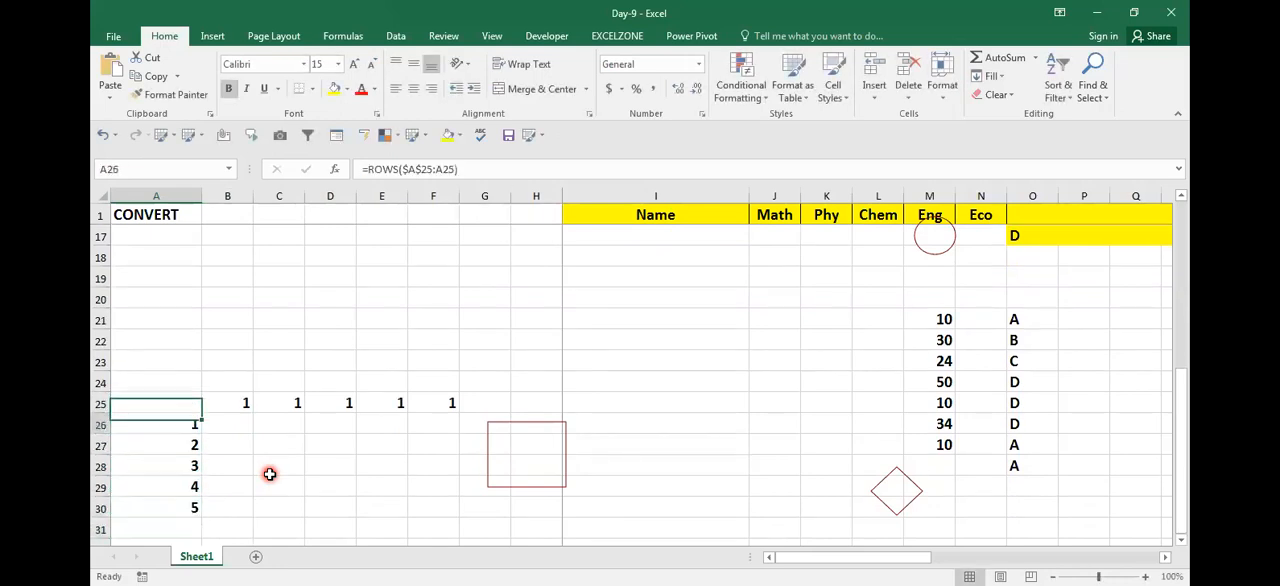
{"action": "key", "text": "Up"}
{"action": "key", "text": "Down"}
{"action": "key", "text": "Down"}
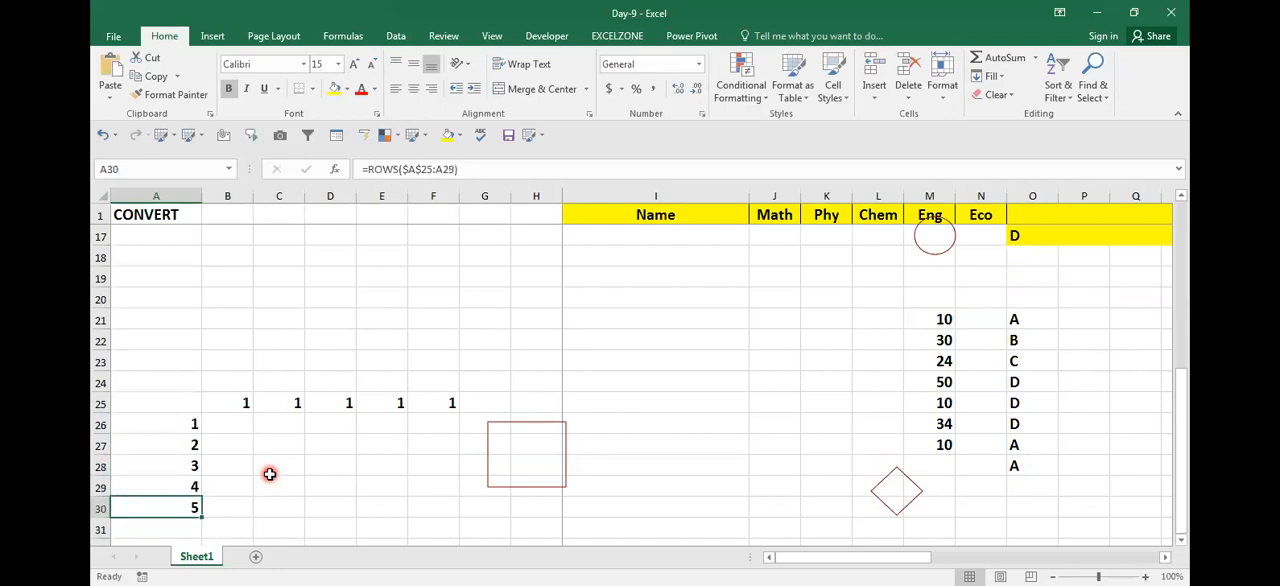
{"action": "key", "text": "shift+Down"}
{"action": "key", "text": "shift+Down"}
{"action": "key", "text": "shift+Down"}
{"action": "key", "text": "ctrl+d"}
Step: Review the range references of the ROWS formulas in A27 through A29
{"action": "key", "text": "Up"}
{"action": "key", "text": "Up"}
Step: Compare the ROWS formula in A26 with the one in A27 to see how the range expands
{"action": "key", "text": "Up"}
{"action": "key", "text": "F2"}
{"action": "key", "text": "Return"}
{"action": "key", "text": "F2"}
{"action": "key", "text": "Return"}
{"action": "key", "text": "F2"}
{"action": "key", "text": "Escape"}
{"action": "key", "text": "Up"}
{"action": "key", "text": "Up"}
{"action": "key", "text": "Up"}
{"action": "key", "text": "F2"}
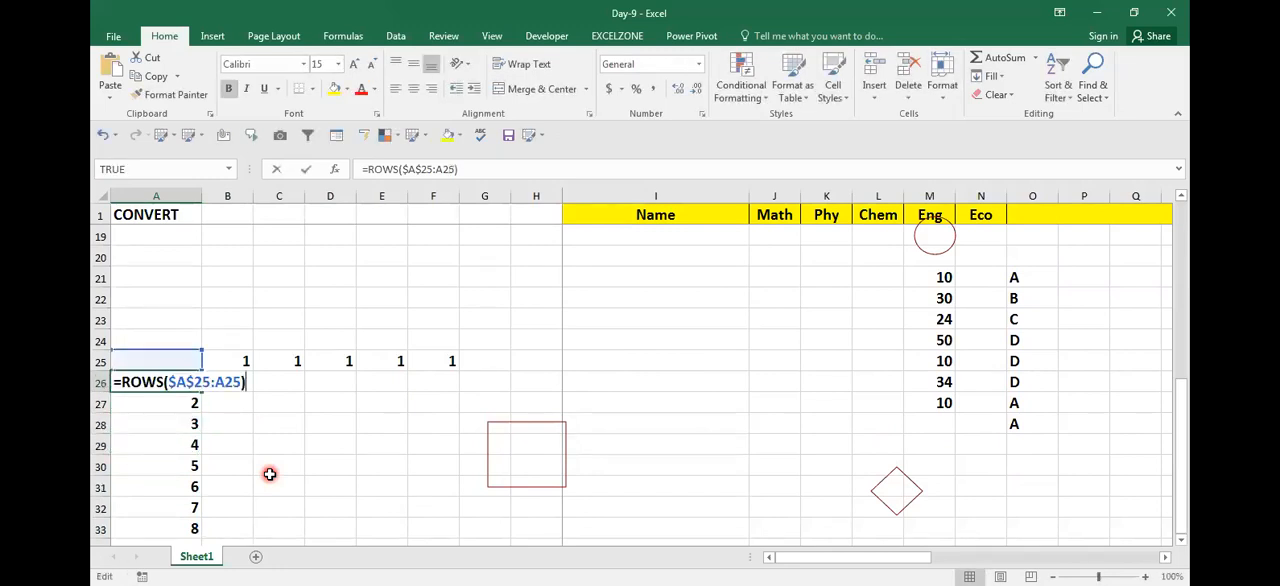
{"action": "key", "text": "Escape"}
{"action": "key", "text": "Down"}
{"action": "key", "text": "Down"}
{"action": "key", "text": "Down"}
{"action": "key", "text": "Down"}
{"action": "key", "text": "Up"}
{"action": "key", "text": "Up"}
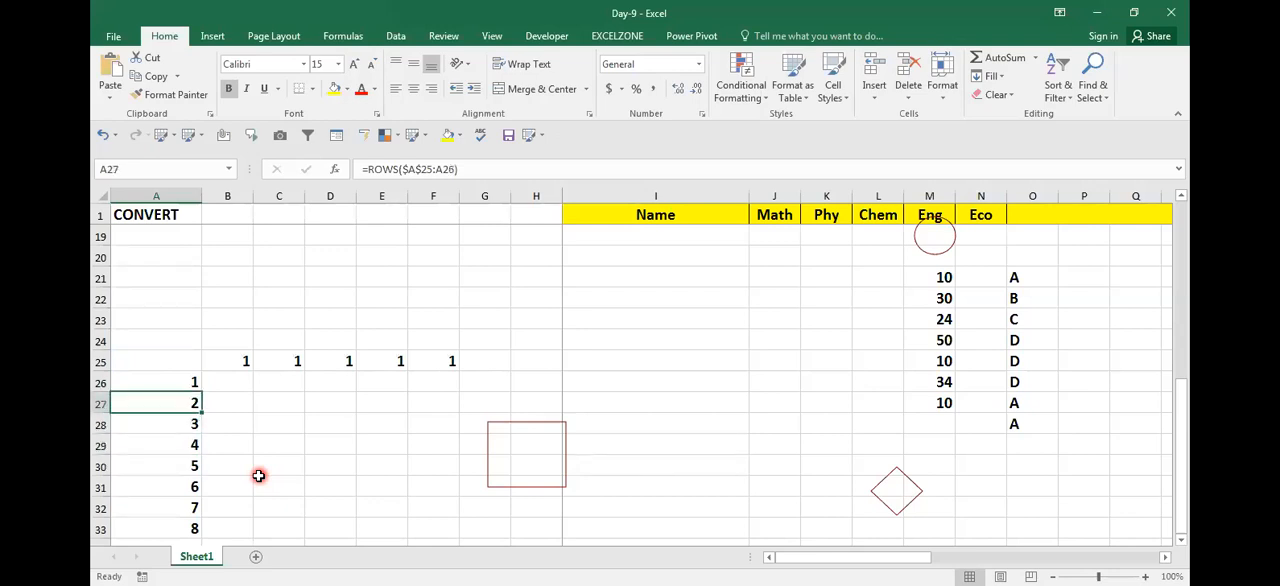
{"action": "key", "text": "Down"}
{"action": "key", "text": "Up"}
{"action": "key", "text": "F2"}
{"action": "key", "text": "Escape"}
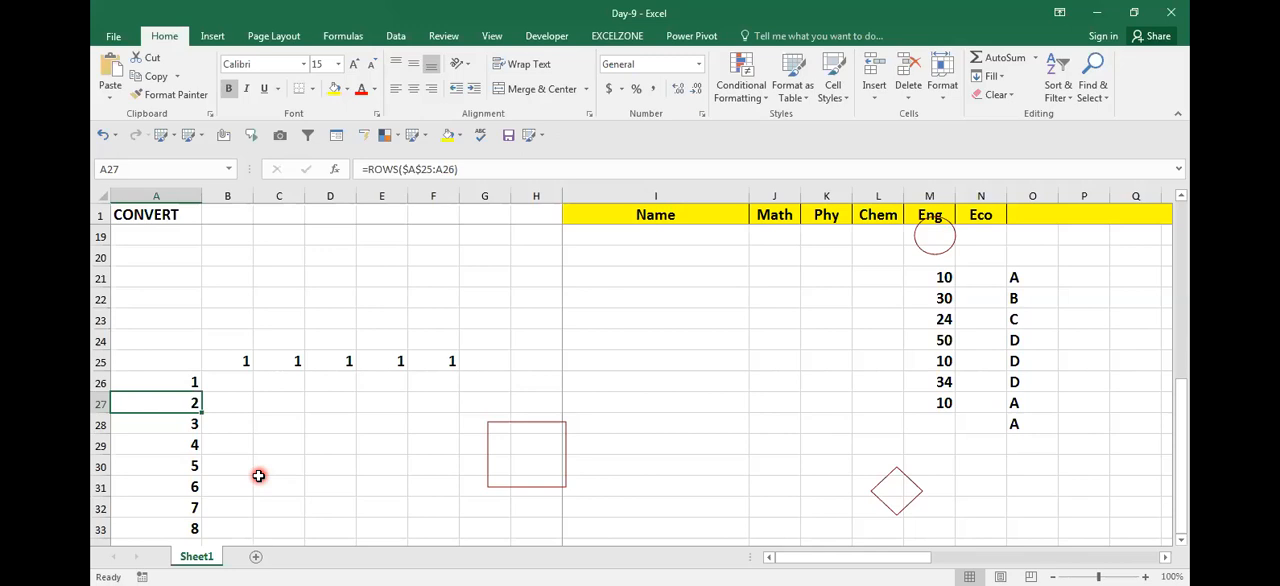
Step: Review the expanding range references of the ROWS formulas in column A from A27 downward
{"action": "key", "text": "F2"}
{"action": "key", "text": "Return"}
{"action": "key", "text": "F2"}
{"action": "key", "text": "Return"}
{"action": "key", "text": "Return"}
{"action": "key", "text": "Return"}
{"action": "key", "text": "Down"}
{"action": "key", "text": "Down"}
{"action": "key", "text": "F2"}
{"action": "key", "text": "Escape"}
{"action": "key", "text": "Up"}
{"action": "key", "text": "Up"}
{"action": "key", "text": "Up"}
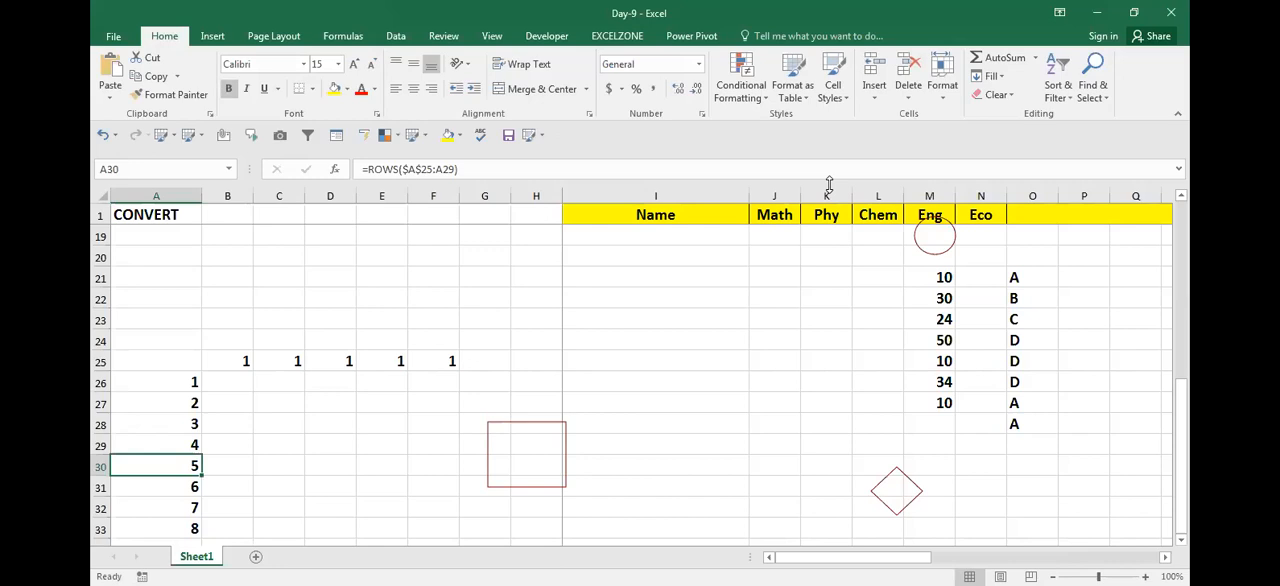
Step: Return to the beginning of the sheet and look over the list of functions in column A
{"action": "key", "text": "Right"}
{"action": "key", "text": "Right"}
{"action": "key", "text": "Right"}
{"action": "key", "text": "Right"}
{"action": "key", "text": "Up"}
{"action": "key", "text": "Up"}
{"action": "key", "text": "Up"}
{"action": "key", "text": "Up"}
{"action": "key", "text": "Up"}
{"action": "key", "text": "Up"}
{"action": "key", "text": "Up"}
{"action": "key", "text": "Up"}
{"action": "key", "text": "Up"}
{"action": "key", "text": "Up"}
{"action": "key", "text": "Up"}
{"action": "key", "text": "Up"}
{"action": "key", "text": "Up"}
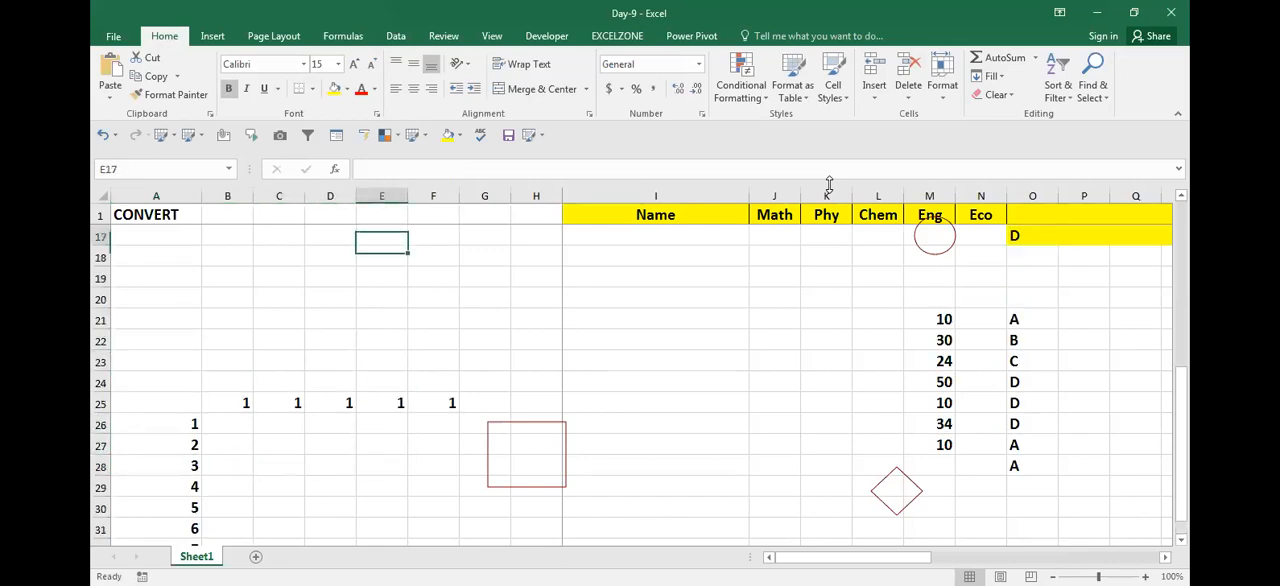
{"action": "key", "text": "Up"}
{"action": "key", "text": "Up"}
{"action": "key", "text": "Up"}
{"action": "key", "text": "Up"}
{"action": "key", "text": "Up"}
{"action": "key", "text": "Up"}
{"action": "key", "text": "Up"}
{"action": "key", "text": "Up"}
{"action": "key", "text": "Up"}
{"action": "key", "text": "Up"}
{"action": "key", "text": "Up"}
{"action": "key", "text": "Up"}
{"action": "key", "text": "Up"}
{"action": "key", "text": "Up"}
{"action": "key", "text": "Up"}
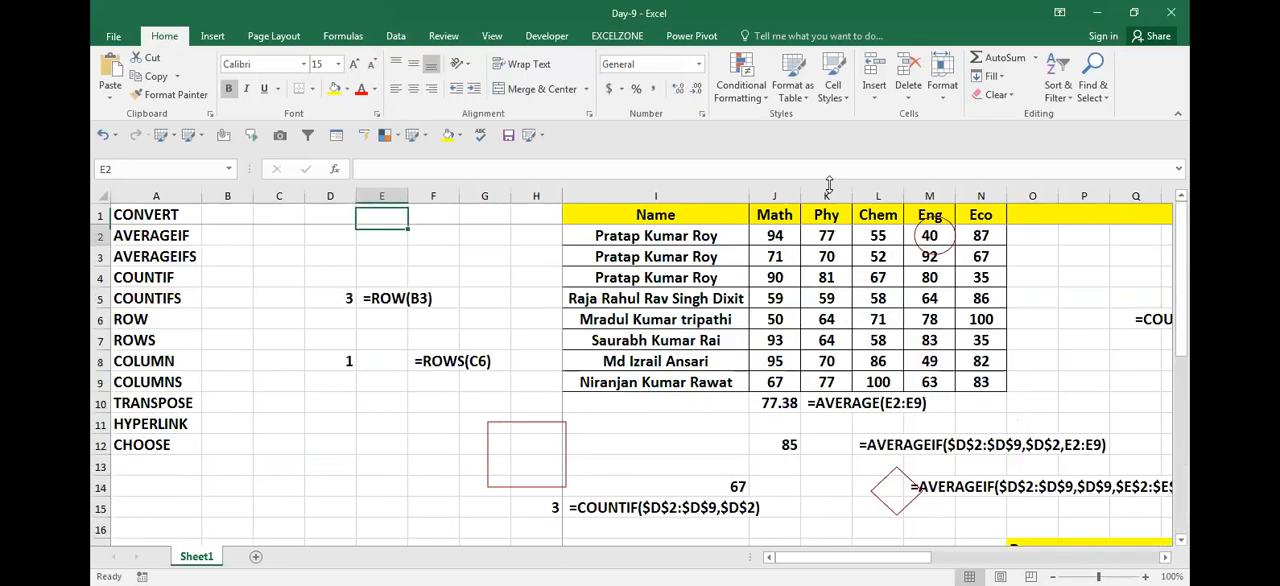
Step: Enter the formula =COLUMN(C18) in cell C19
{"action": "key", "text": "Down"}
{"action": "key", "text": "Down"}
{"action": "key", "text": "Down"}
{"action": "key", "text": "Down"}
{"action": "key", "text": "Down"}
{"action": "key", "text": "Down"}
{"action": "key", "text": "Down"}
{"action": "key", "text": "Down"}
{"action": "key", "text": "Down"}
{"action": "key", "text": "Down"}
{"action": "key", "text": "Down"}
{"action": "key", "text": "Down"}
{"action": "key", "text": "Down"}
{"action": "key", "text": "Down"}
{"action": "key", "text": "Down"}
{"action": "key", "text": "Down"}
{"action": "key", "text": "Down"}
{"action": "key", "text": "Down"}
{"action": "key", "text": "Down"}
{"action": "key", "text": "Left"}
{"action": "key", "text": "Left"}
{"action": "key", "text": "Up"}
{"action": "key", "text": "Up"}
{"action": "type", "text": "="}
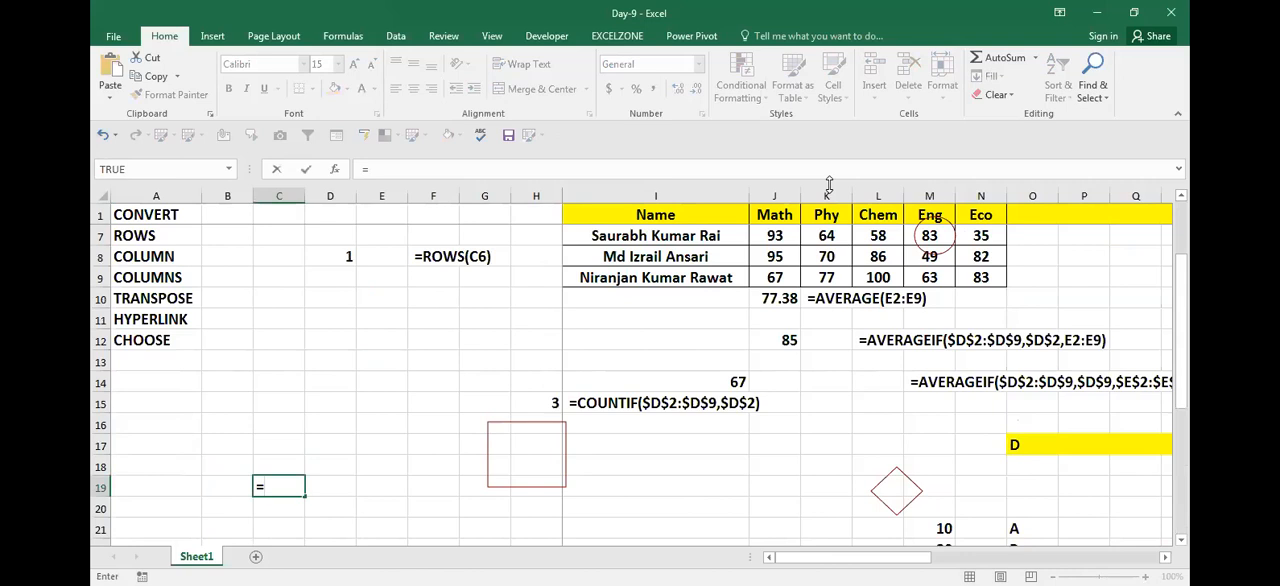
{"action": "type", "text": "COL"}
{"action": "key", "text": "Tab"}
{"action": "key", "text": "Up"}
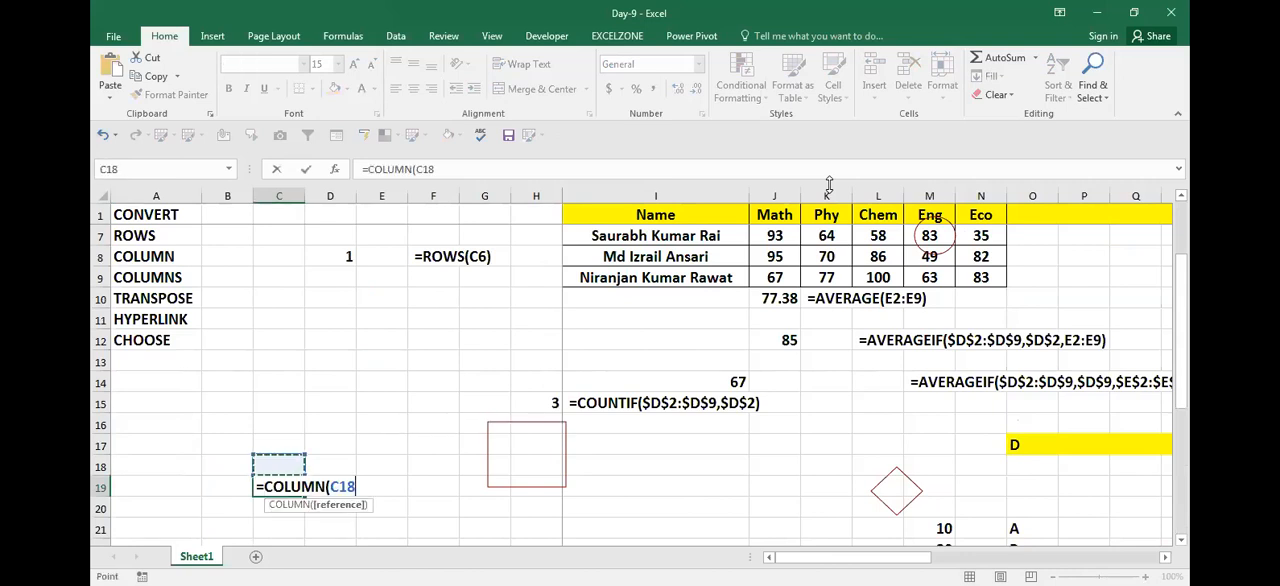
{"action": "key", "text": "Return"}
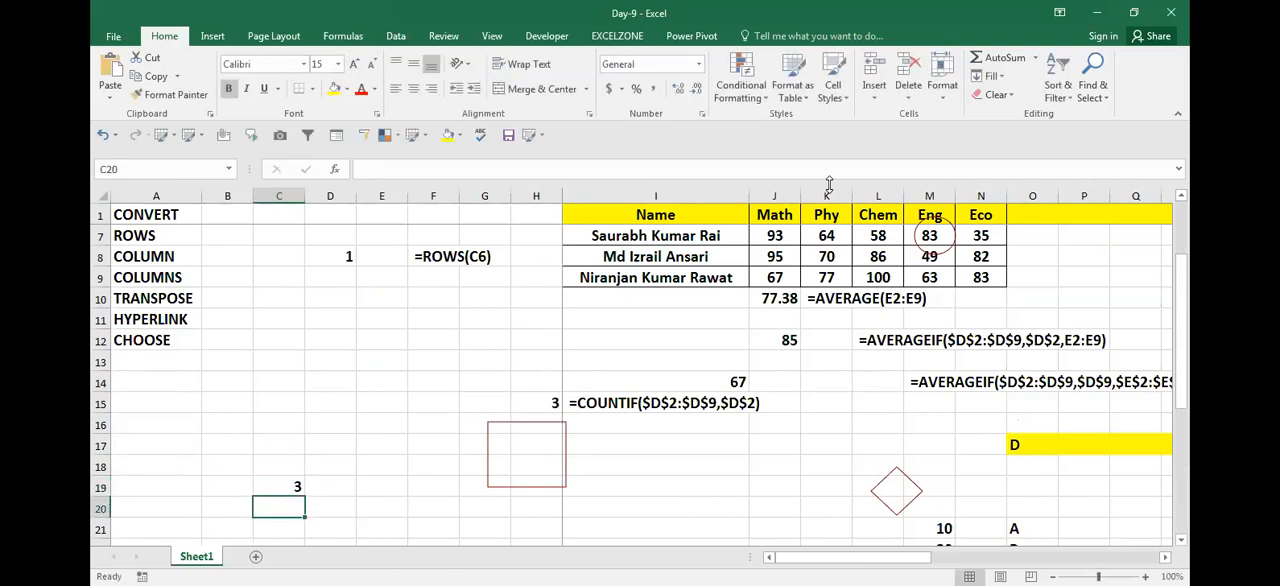
Step: Inspect which cell the COLUMN formula in C19 refers to and compare it with its column position
{"action": "key", "text": "Up"}
{"action": "key", "text": "F2"}
{"action": "key", "text": "Escape"}
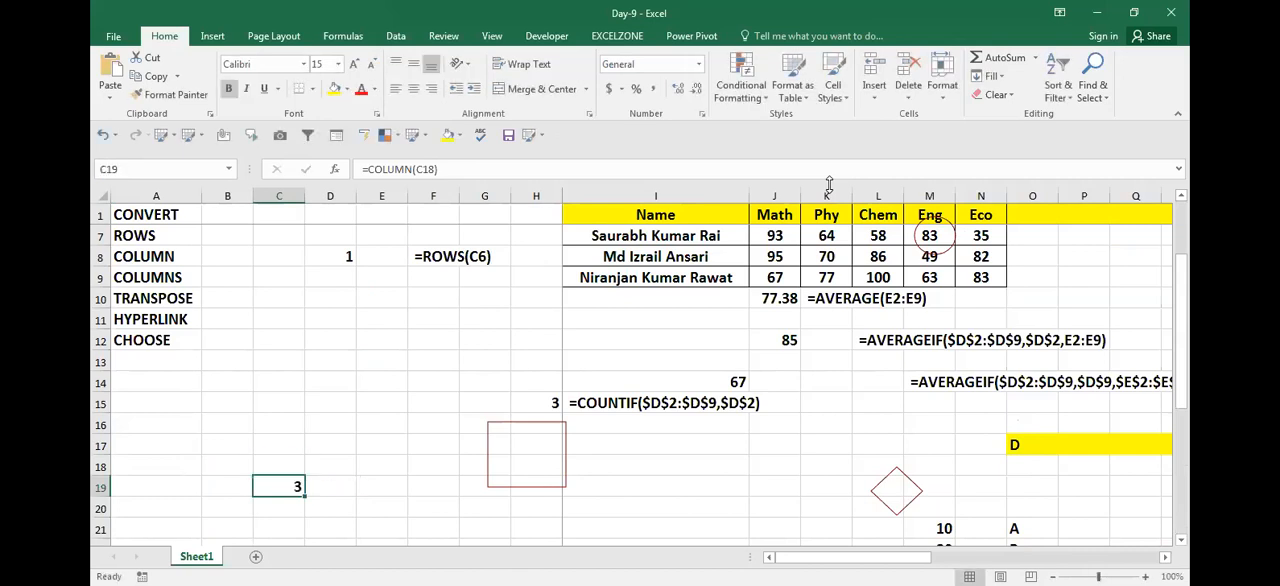
{"action": "key", "text": "F2"}
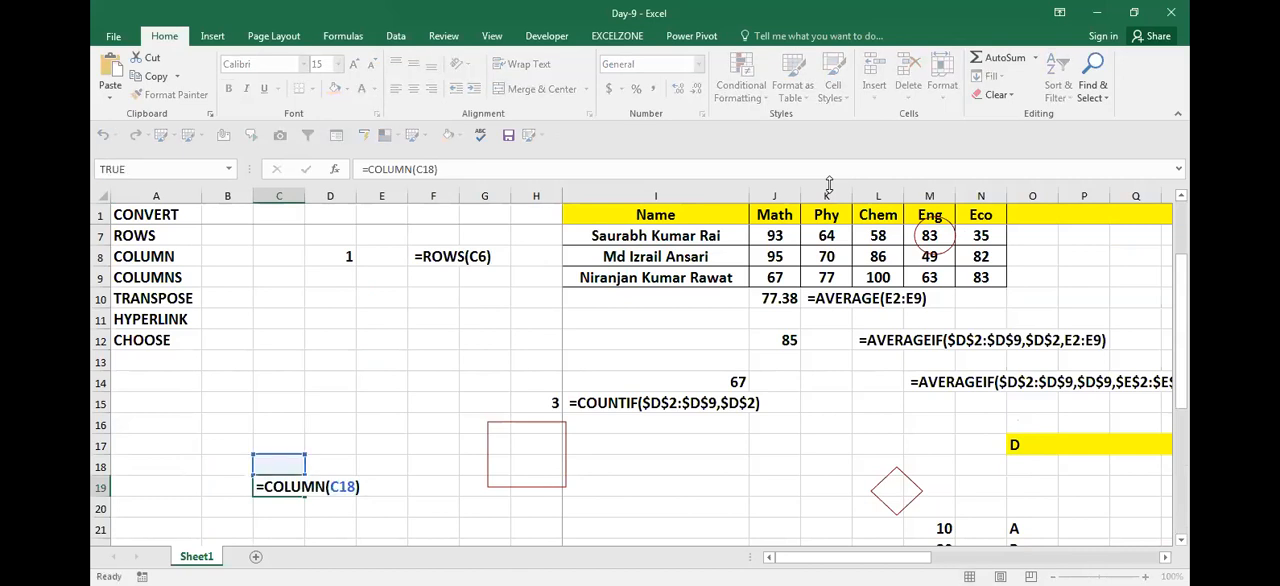
{"action": "key", "text": "Escape"}
{"action": "key", "text": "Left"}
{"action": "key", "text": "Left"}
{"action": "key", "text": "Right"}
{"action": "key", "text": "Right"}
{"action": "key", "text": "F2"}
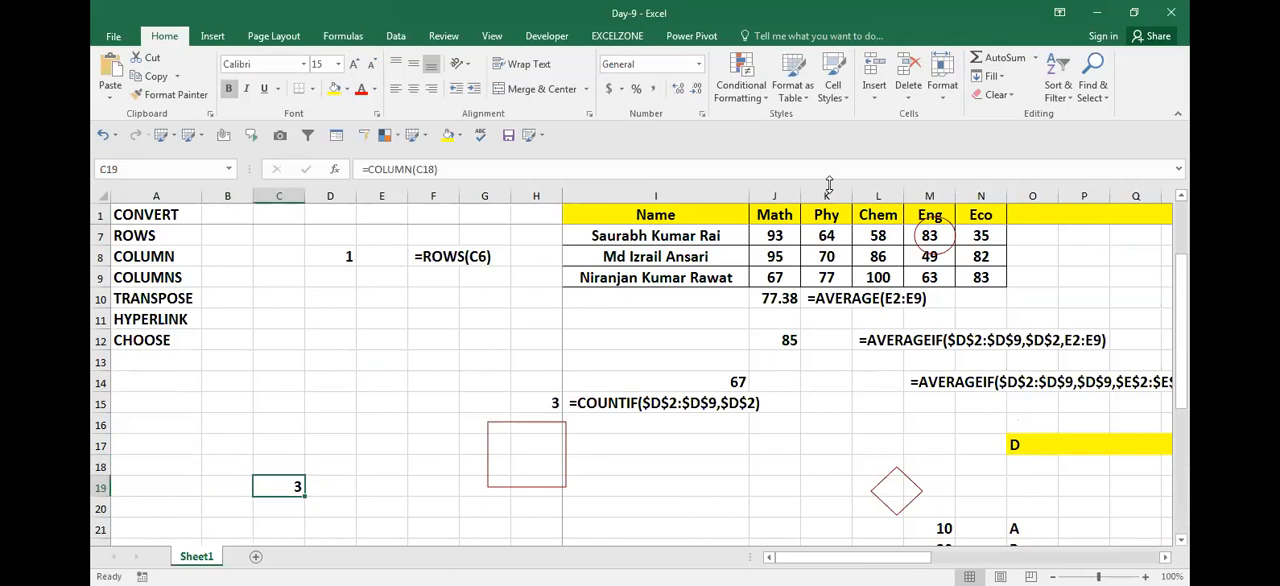
{"action": "key", "text": "Escape"}
Step: Fill the COLUMN formula from C19 across to F19
{"action": "key", "text": "shift+Right"}
{"action": "key", "text": "shift+Right"}
{"action": "key", "text": "shift+Right"}
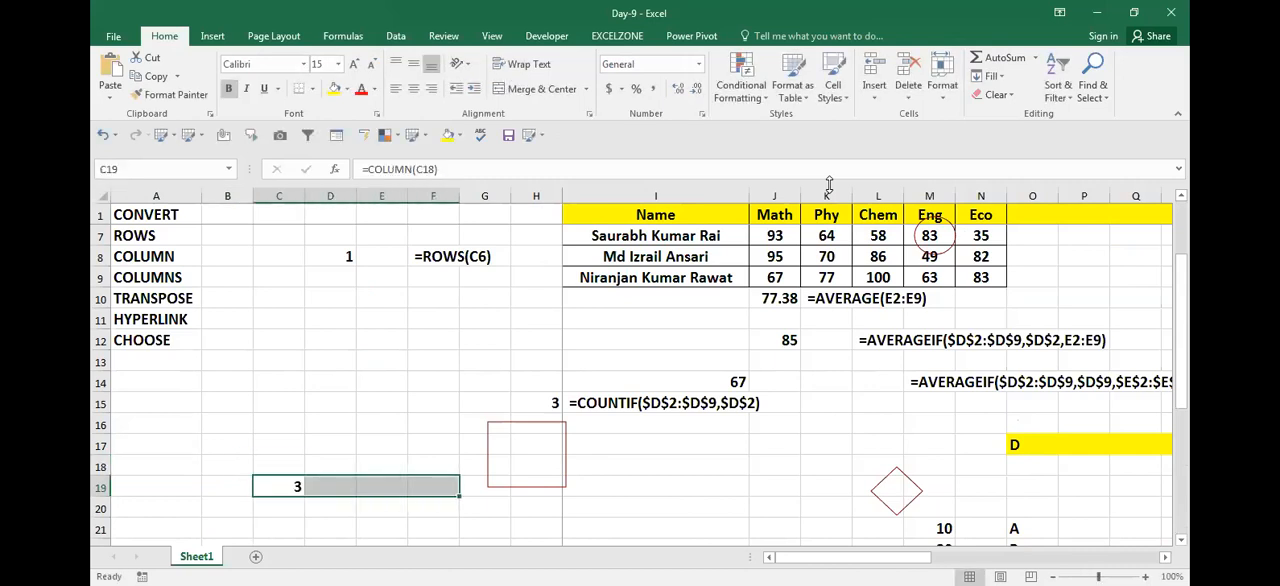
{"action": "key", "text": "ctrl+r"}
{"action": "key", "text": "Right"}
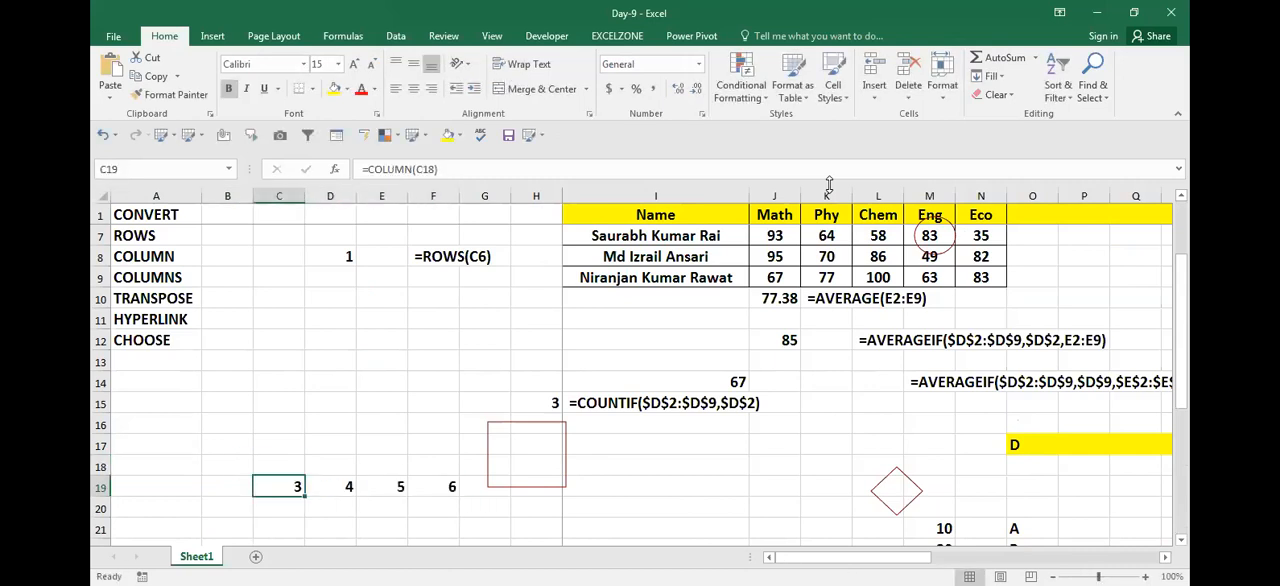
Step: Step through the copied COLUMN formulas in row 19 to see how their references shift
{"action": "key", "text": "Right"}
{"action": "key", "text": "Right"}
{"action": "key", "text": "Left"}
{"action": "key", "text": "Left"}
{"action": "key", "text": "Left"}
{"action": "key", "text": "Right"}
{"action": "key", "text": "Right"}
Step: Examine the row 19 series by selecting from C19 across to I19, and check the formulas in D19 and E19
{"action": "key", "text": "Left"}
{"action": "key", "text": "Left"}
{"action": "key", "text": "Right"}
{"action": "key", "text": "Right"}
{"action": "key", "text": "Right"}
{"action": "key", "text": "Right"}
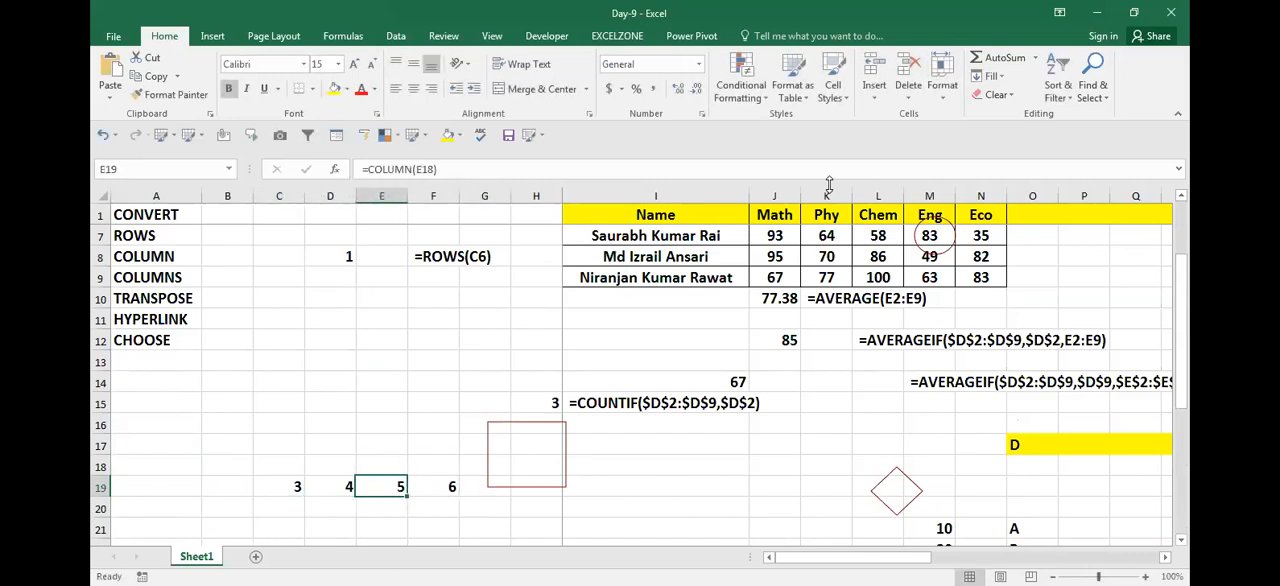
{"action": "key", "text": "Left"}
{"action": "key", "text": "Left"}
{"action": "key", "text": "Left"}
{"action": "key", "text": "Left"}
{"action": "key", "text": "shift+Right"}
{"action": "key", "text": "shift+Right"}
{"action": "key", "text": "shift+Left"}
{"action": "key", "text": "shift+Right"}
{"action": "key", "text": "shift+Right"}
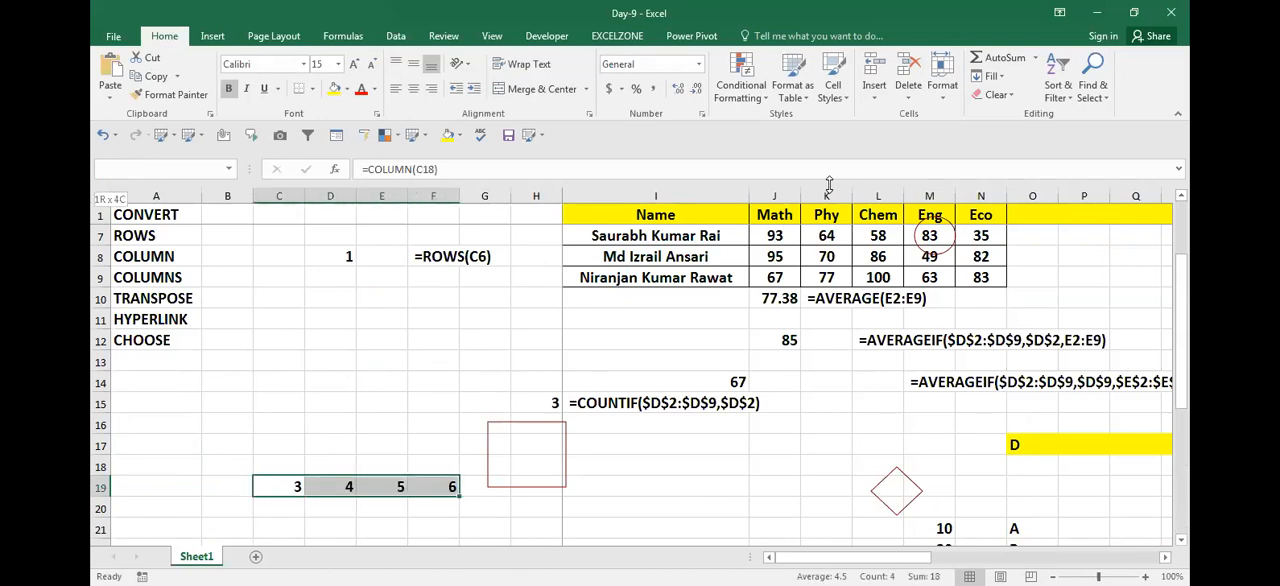
{"action": "key", "text": "shift+Right"}
{"action": "key", "text": "shift+Right"}
{"action": "key", "text": "shift+Right"}
{"action": "key", "text": "shift+Right"}
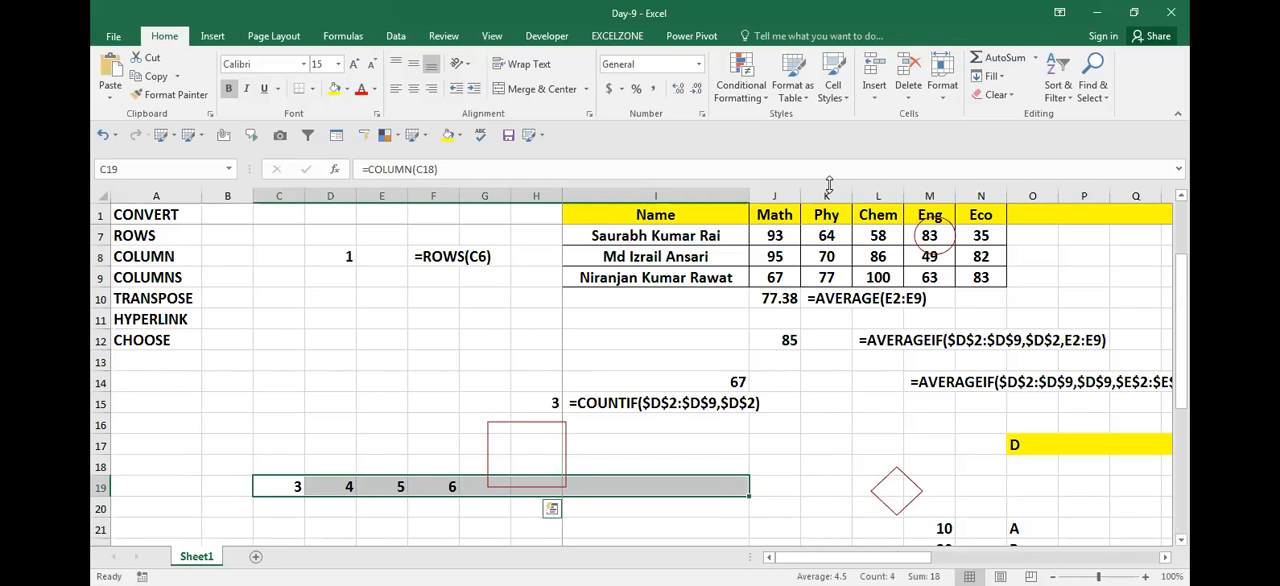
{"action": "left_click", "coordinate": [352, 485]}
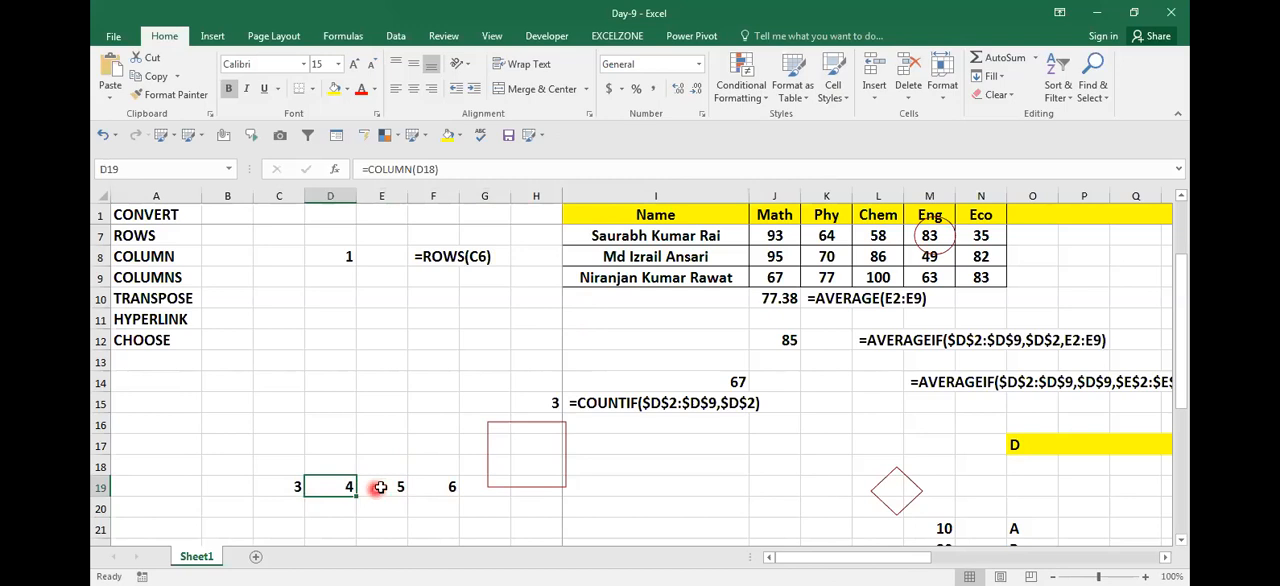
{"action": "left_click", "coordinate": [398, 486]}
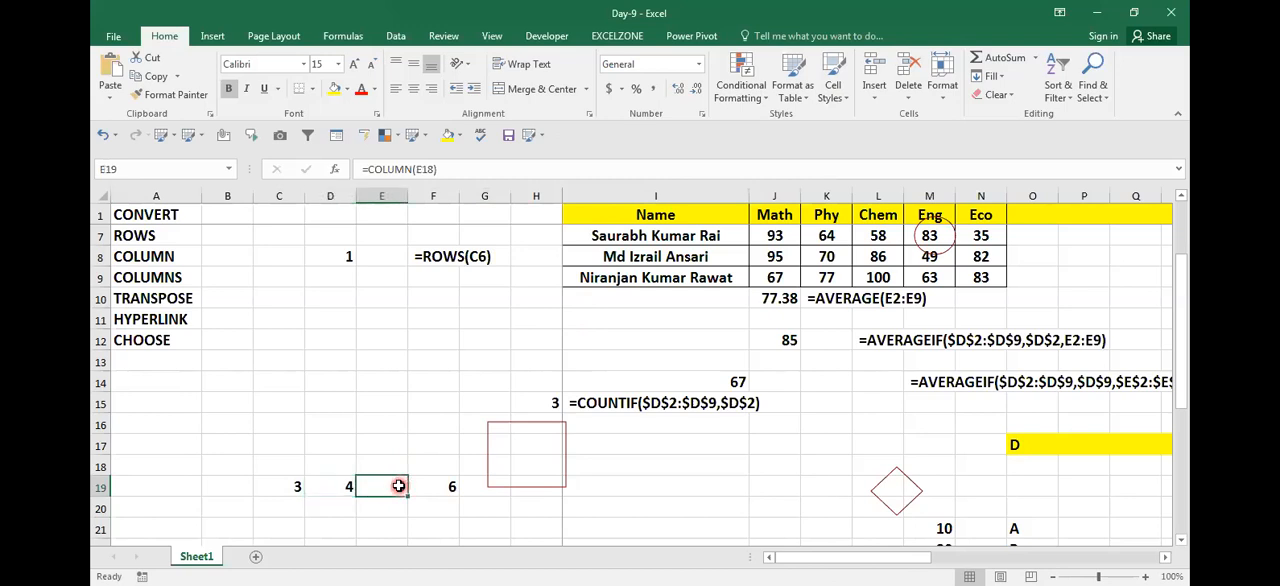
{"action": "left_click", "coordinate": [336, 488]}
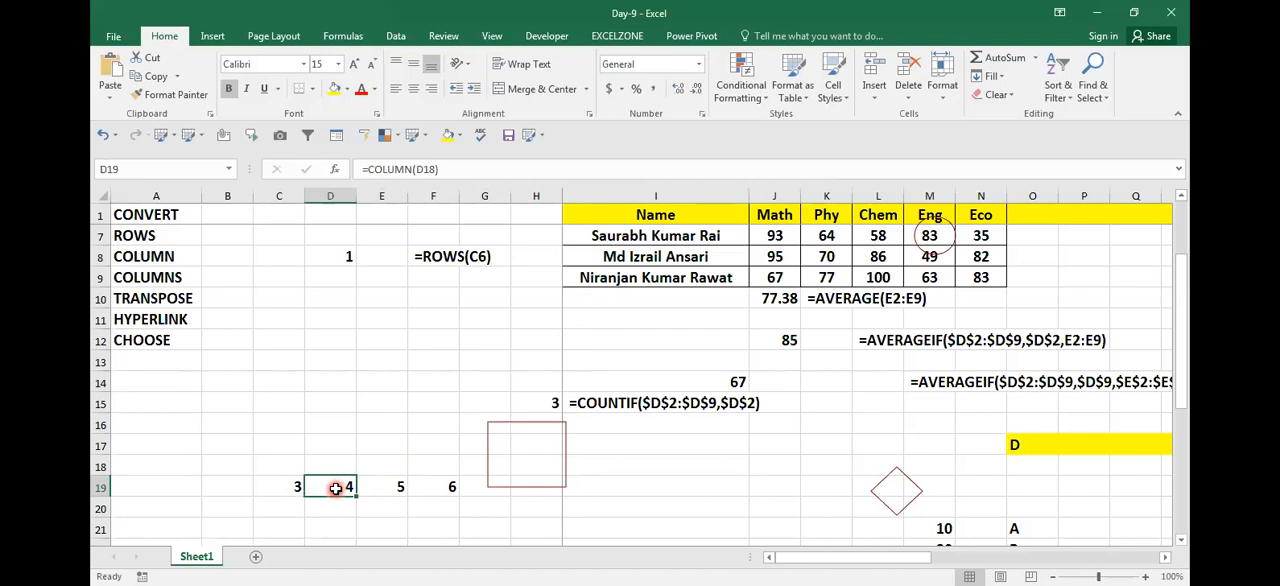
Step: Compare the cell references of the COLUMN formulas in C19 and D19 with the cells above them
{"action": "key", "text": "Left"}
{"action": "key", "text": "Left"}
{"action": "key", "text": "Right"}
{"action": "key", "text": "Up"}
{"action": "key", "text": "Down"}
{"action": "key", "text": "Up"}
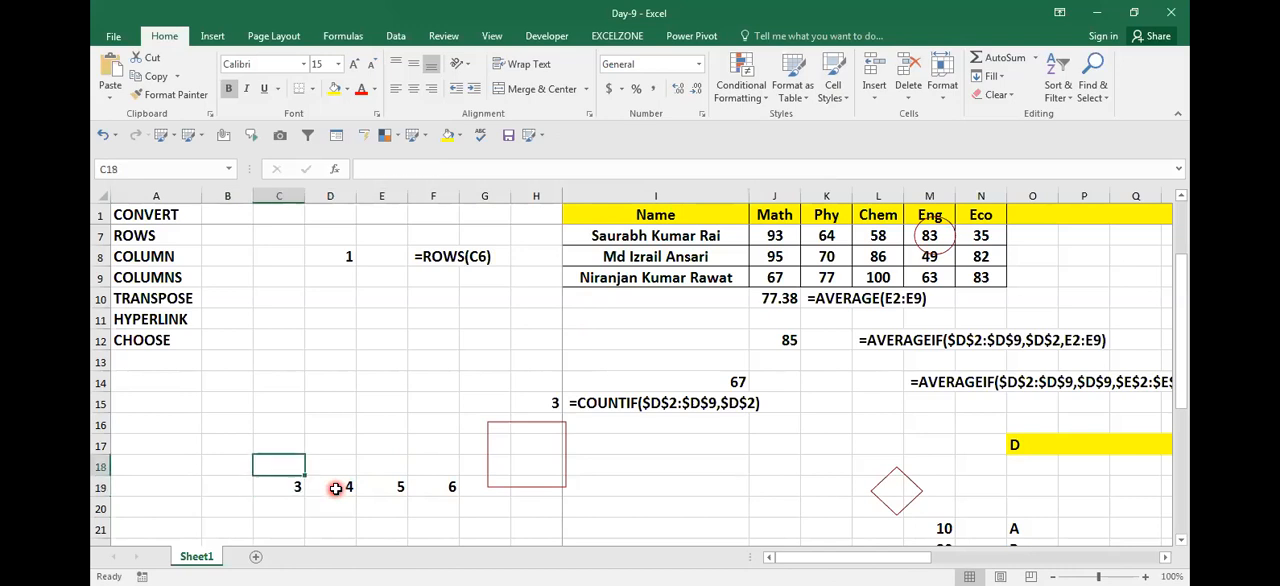
{"action": "key", "text": "Down"}
{"action": "key", "text": "F2"}
{"action": "key", "text": "Escape"}
{"action": "key", "text": "Right"}
{"action": "key", "text": "F2"}
{"action": "key", "text": "Escape"}
{"action": "key", "text": "Left"}
{"action": "key", "text": "F2"}
{"action": "key", "text": "Escape"}
{"action": "key", "text": "F2"}
{"action": "key", "text": "Escape"}
{"action": "key", "text": "F2"}
{"action": "key", "text": "Escape"}
{"action": "key", "text": "Right"}
{"action": "key", "text": "Right"}
{"action": "key", "text": "Right"}
{"action": "key", "text": "Right"}
{"action": "key", "text": "Left"}
{"action": "key", "text": "Left"}
{"action": "key", "text": "Left"}
{"action": "key", "text": "F2"}
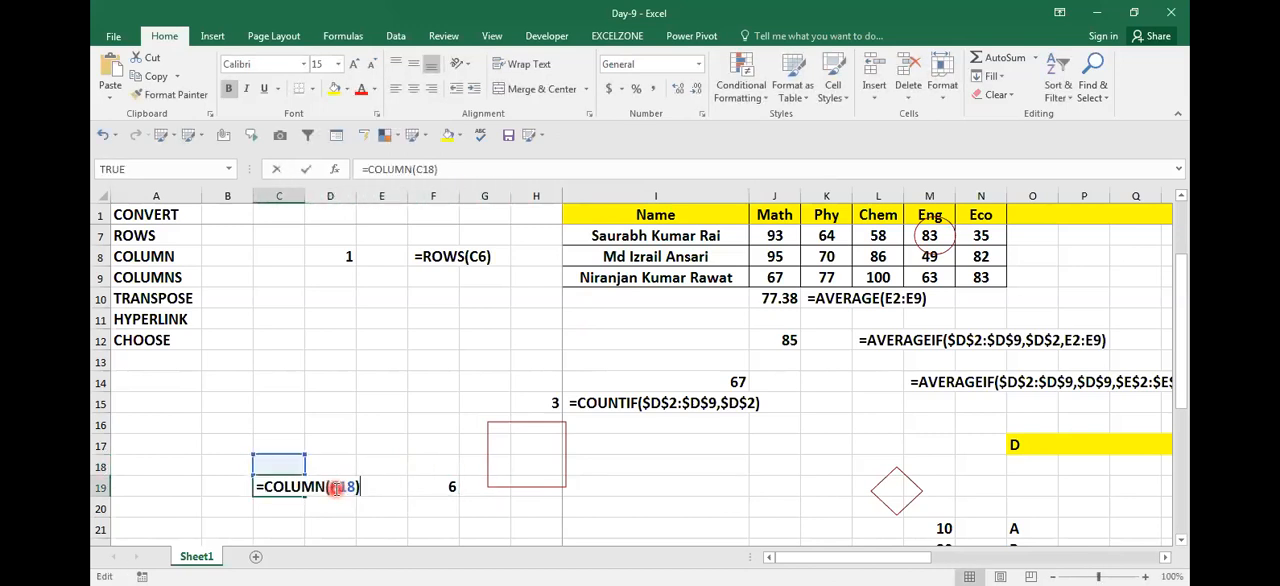
Step: Check C18 and the COLUMN results from C19 to F19 against their column positions
{"action": "key", "text": "Escape"}
{"action": "key", "text": "Left"}
{"action": "key", "text": "Up"}
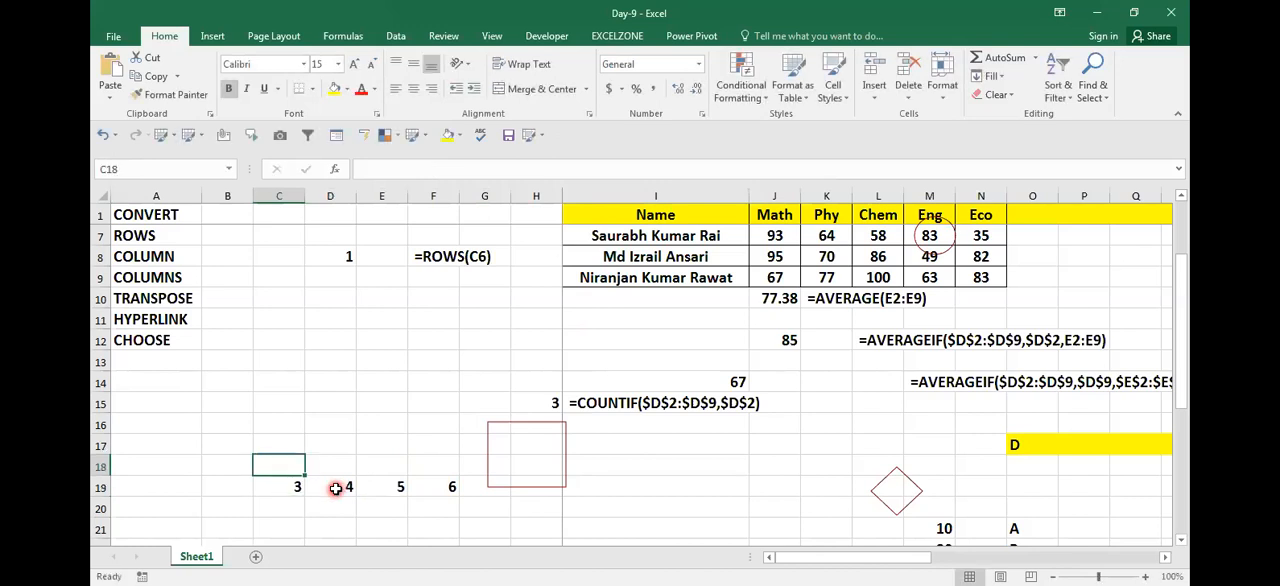
{"action": "key", "text": "Down"}
{"action": "key", "text": "Right"}
{"action": "key", "text": "Right"}
{"action": "key", "text": "Right"}
{"action": "key", "text": "Right"}
{"action": "key", "text": "Left"}
{"action": "key", "text": "Left"}
{"action": "key", "text": "Left"}
{"action": "key", "text": "Left"}
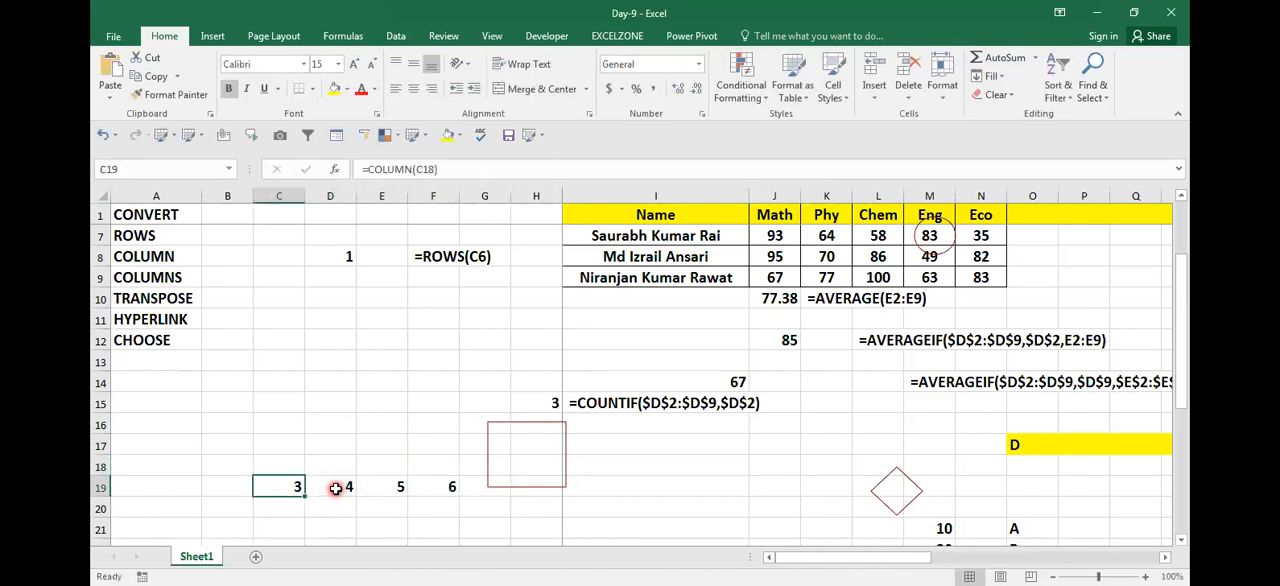
{"action": "key", "text": "Left"}
{"action": "key", "text": "Right"}
{"action": "key", "text": "Right"}
{"action": "key", "text": "Right"}
{"action": "key", "text": "Left"}
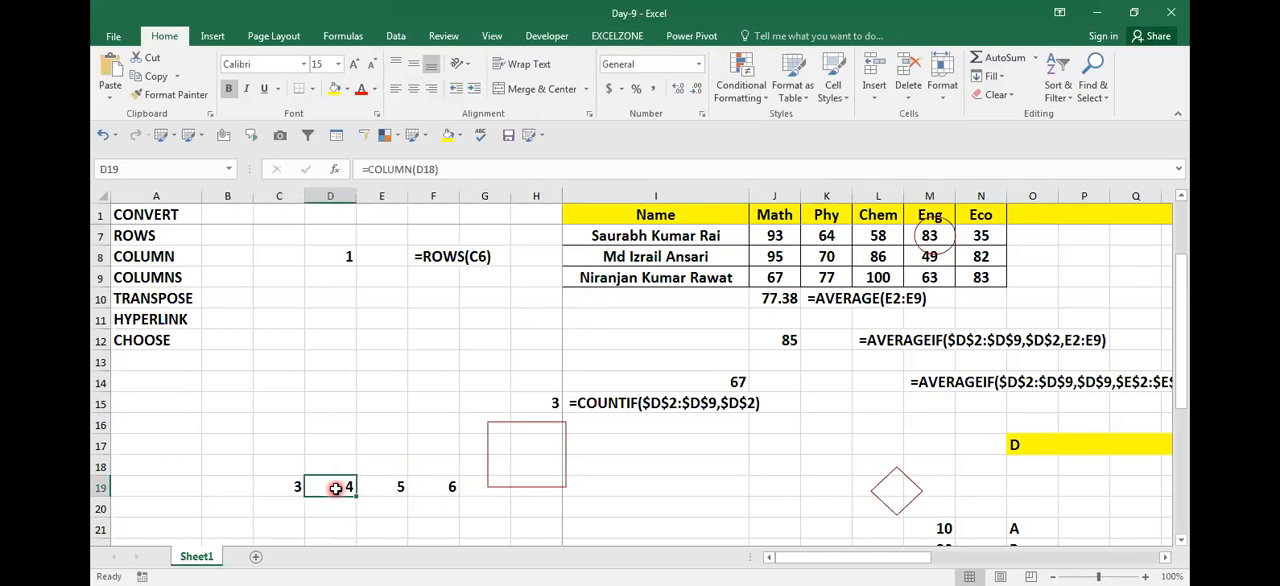
Step: Copy the formula text =COLUMN(C18) from C19 and paste it as visible text in C16
{"action": "key", "text": "Left"}
{"action": "key", "text": "F2"}
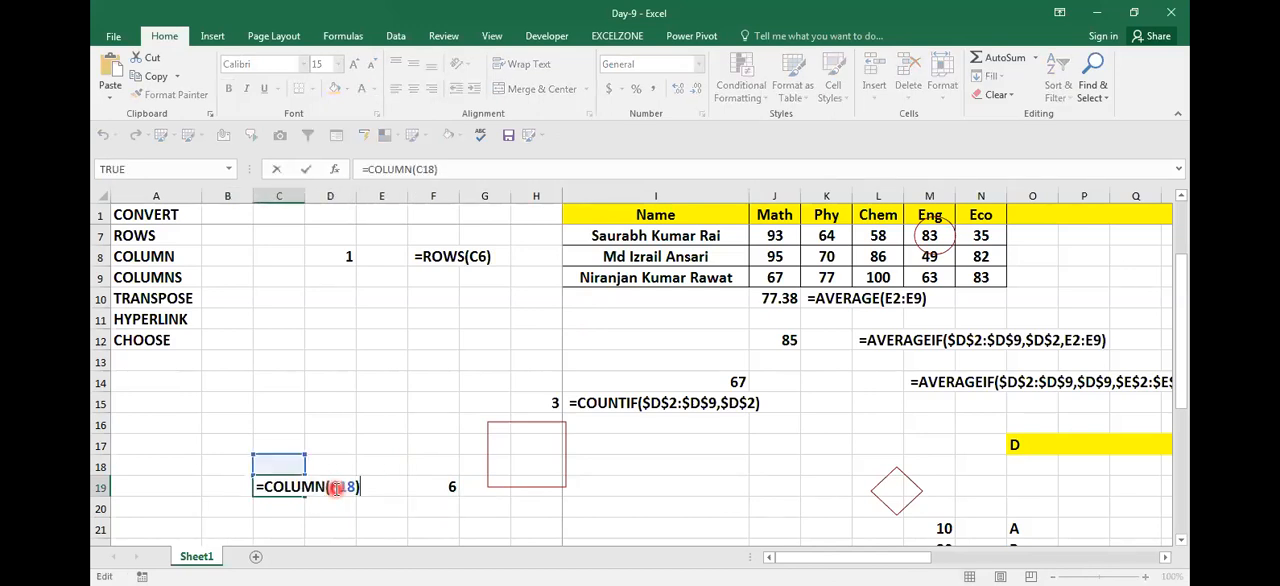
{"action": "key", "text": "shift+Home"}
{"action": "key", "text": "ctrl+c"}
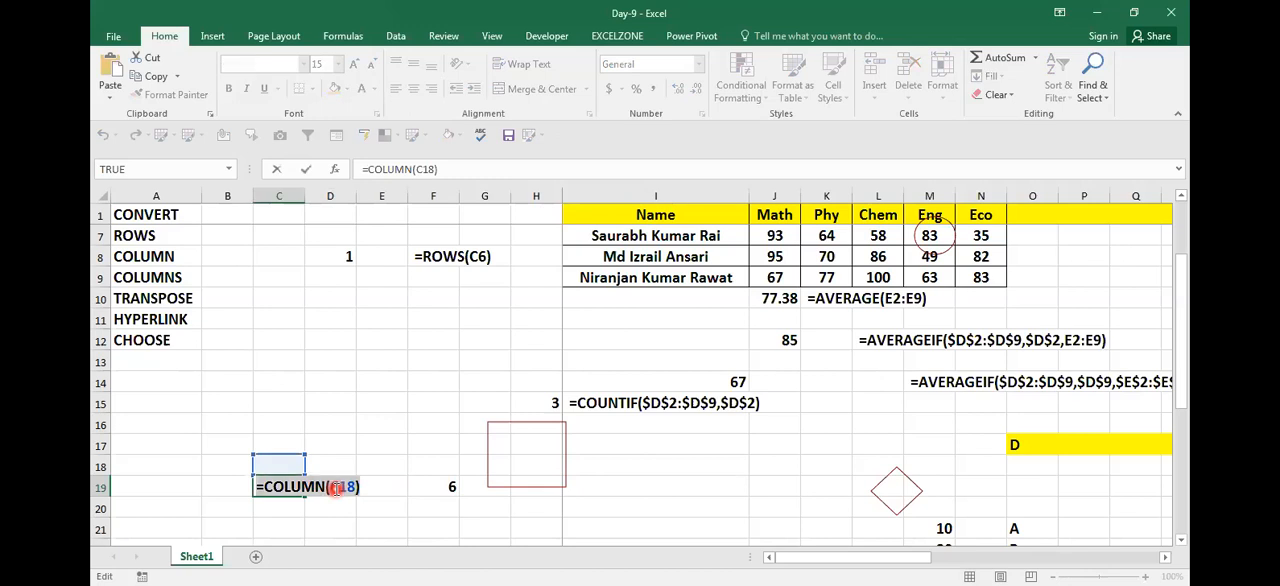
{"action": "key", "text": "shift+Return"}
{"action": "key", "text": "Up"}
{"action": "key", "text": "Up"}
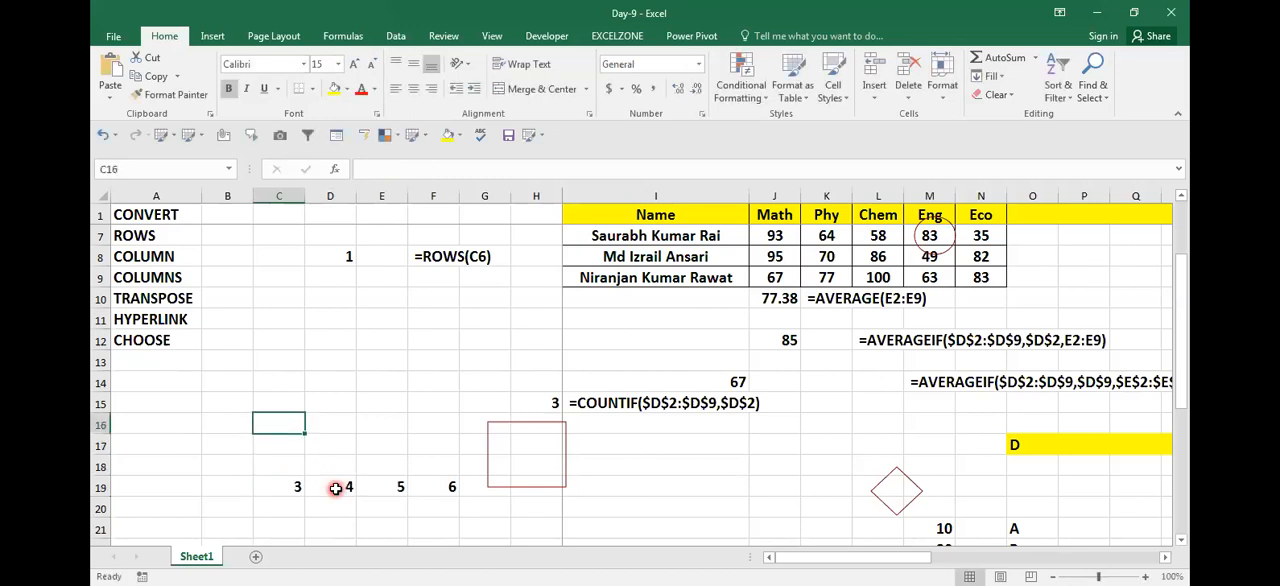
{"action": "key", "text": "ctrl+v"}
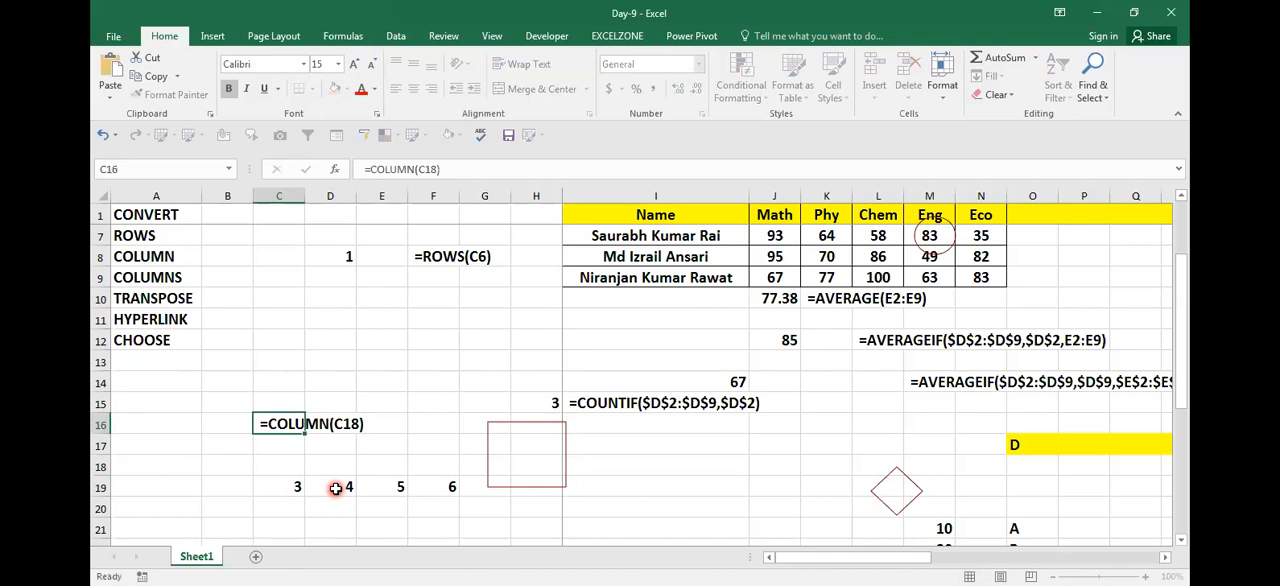
Step: Change the formula in C19 to =COLUMN(C18)-2
{"action": "key", "text": "Down"}
{"action": "key", "text": "Down"}
{"action": "key", "text": "Down"}
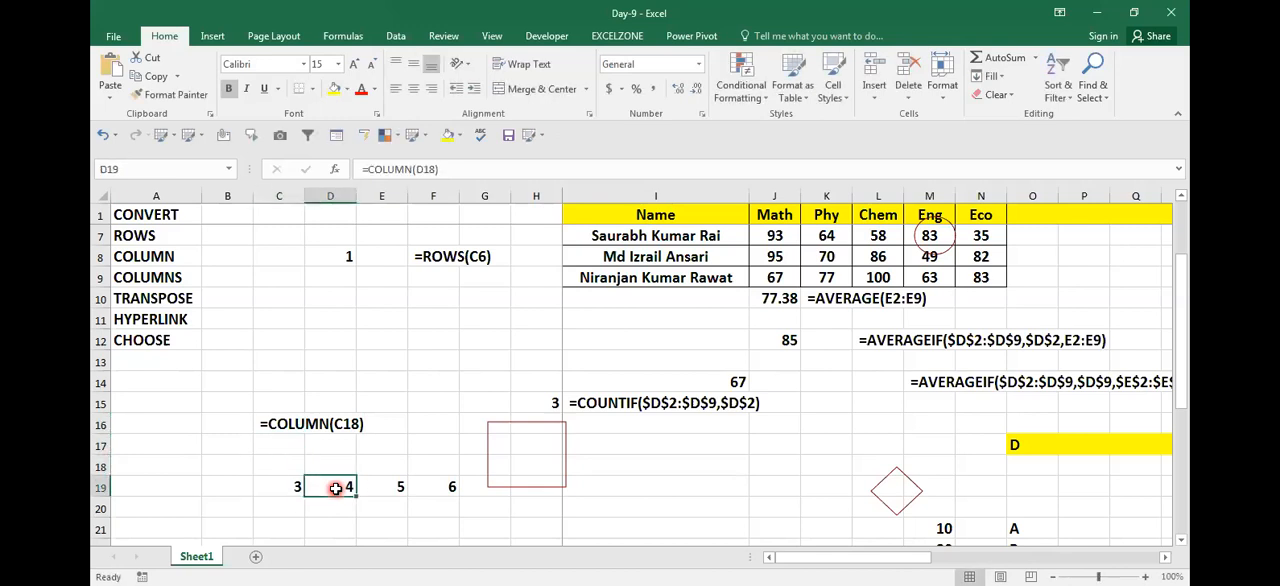
{"action": "key", "text": "F2"}
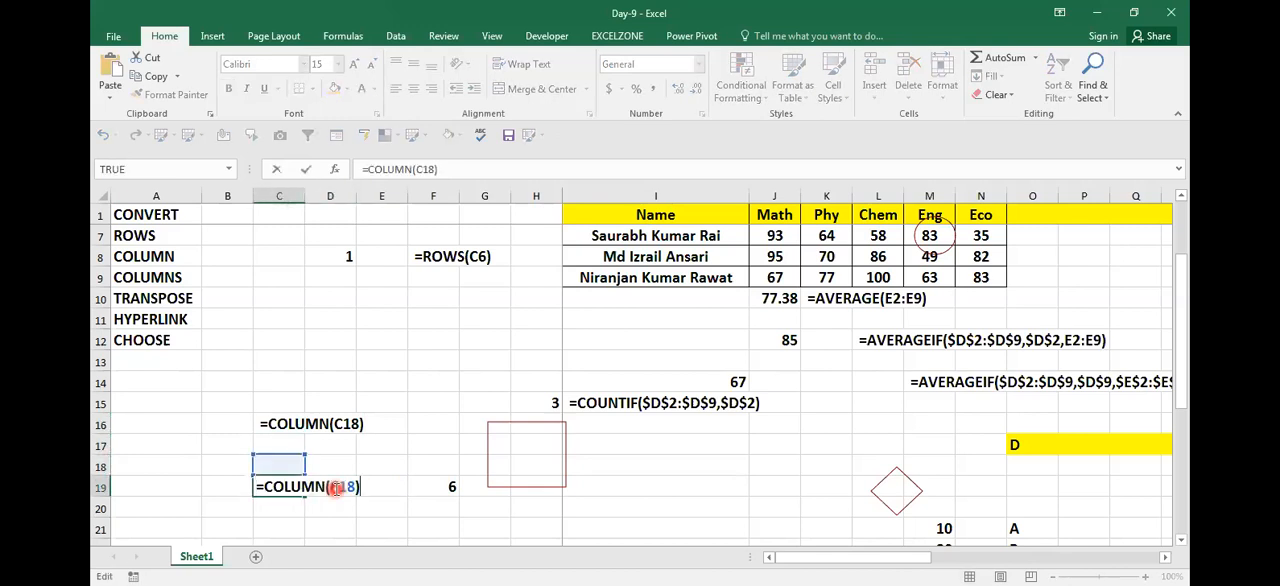
{"action": "type", "text": "-2"}
{"action": "key", "text": "Return"}
{"action": "key", "text": "Up"}
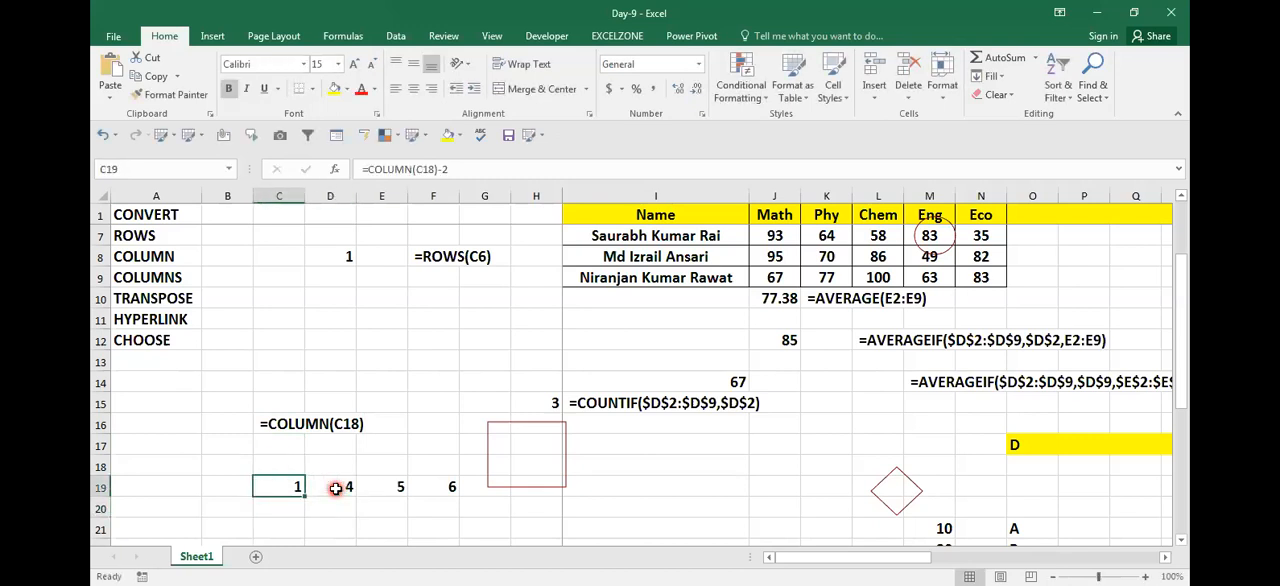
Step: Fill the adjusted COLUMN formula with the -2 offset from C19 across to F19
{"action": "key", "text": "shift+Right"}
{"action": "key", "text": "shift+Right"}
{"action": "key", "text": "shift+Right"}
{"action": "key", "text": "ctrl+r"}
{"action": "left_click", "coordinate": [336, 488]}
{"action": "key", "text": "Left"}
Step: Enter =COLUMNS(C21) in C22 below the COLUMN results
{"action": "key", "text": "Down"}
{"action": "key", "text": "Down"}
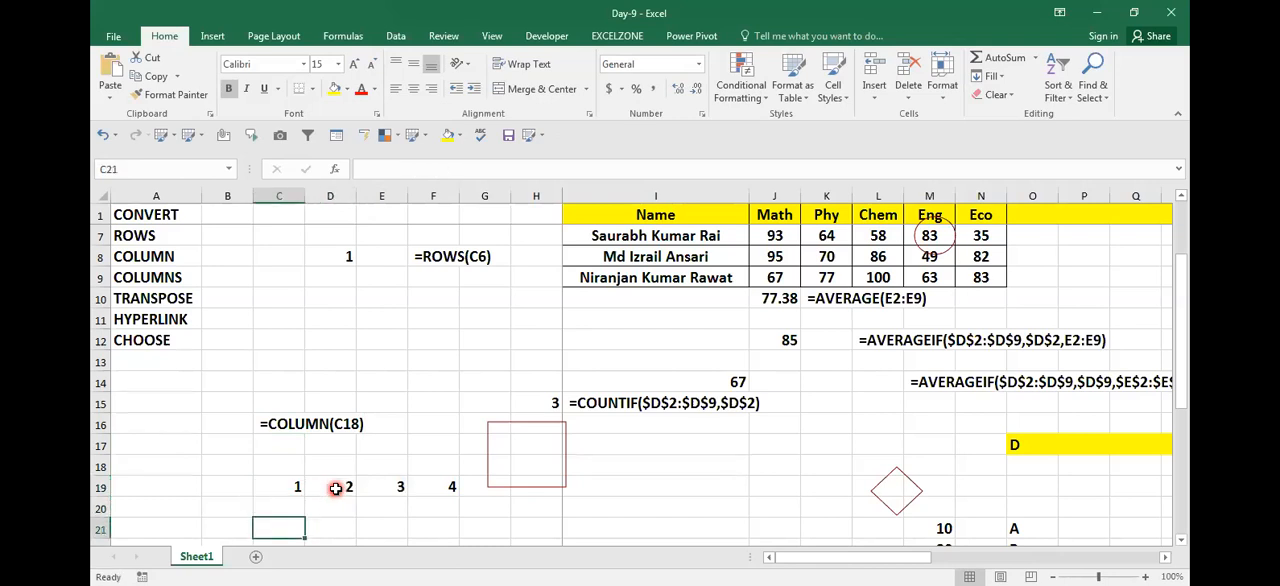
{"action": "key", "text": "Down"}
{"action": "scroll", "coordinate": [336, 489], "scroll_direction": "down", "scroll_amount": 1}
{"action": "key", "text": "Right"}
{"action": "key", "text": "Left"}
{"action": "key", "text": "Up"}
{"action": "key", "text": "Up"}
{"action": "key", "text": "Right"}
{"action": "key", "text": "Down"}
{"action": "key", "text": "Left"}
{"action": "key", "text": "Right"}
{"action": "key", "text": "Left"}
{"action": "key", "text": "Down"}
{"action": "type", "text": "="}
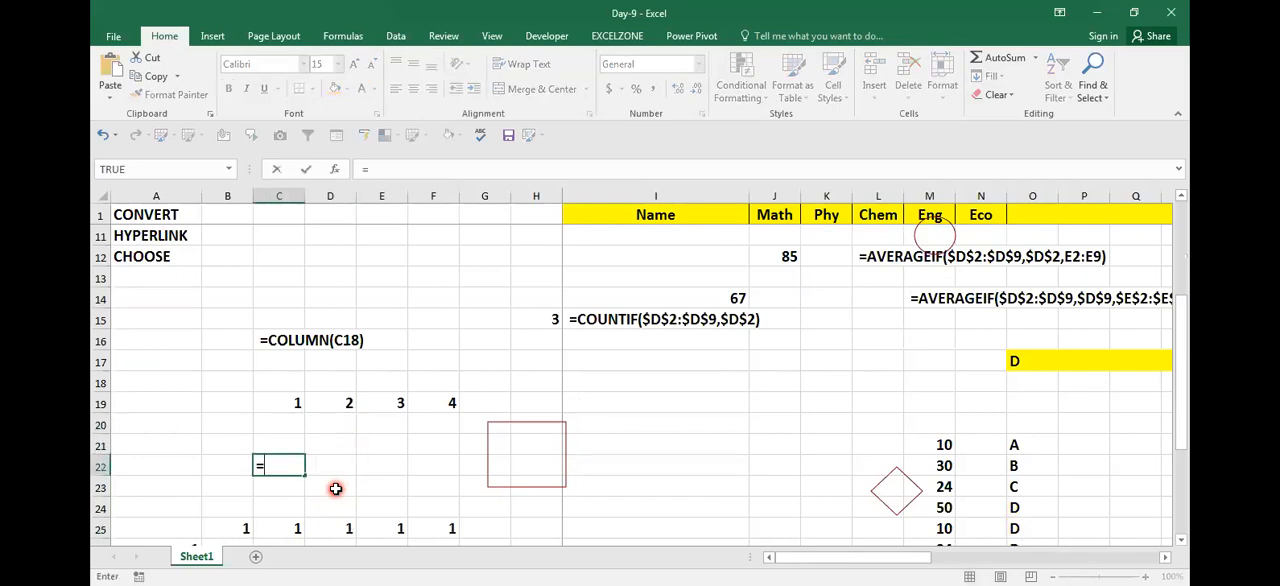
{"action": "type", "text": "COLUMNS("}
{"action": "key", "text": "Up"}
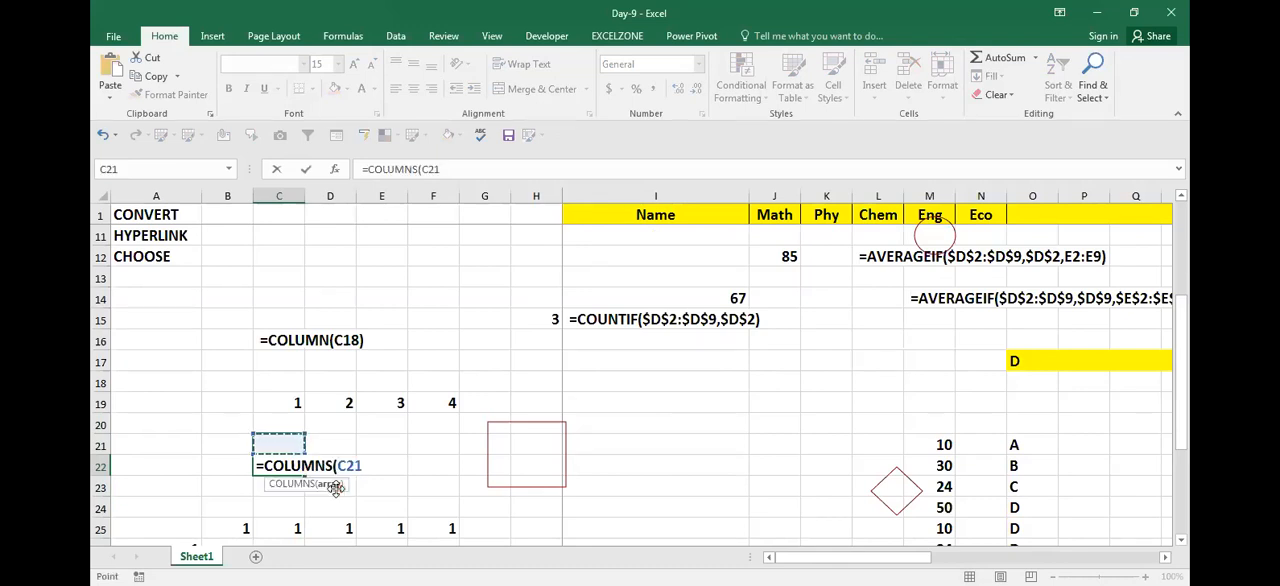
{"action": "type", "text": ")"}
{"action": "key", "text": "Return"}
Step: Fill the single-cell COLUMNS formula from C22 across to F22 and check the copied results
{"action": "key", "text": "Up"}
{"action": "key", "text": "shift+Right"}
{"action": "key", "text": "shift+Right"}
{"action": "key", "text": "shift+Right"}
{"action": "key", "text": "ctrl+r"}
{"action": "key", "text": "Right"}
{"action": "key", "text": "Right"}
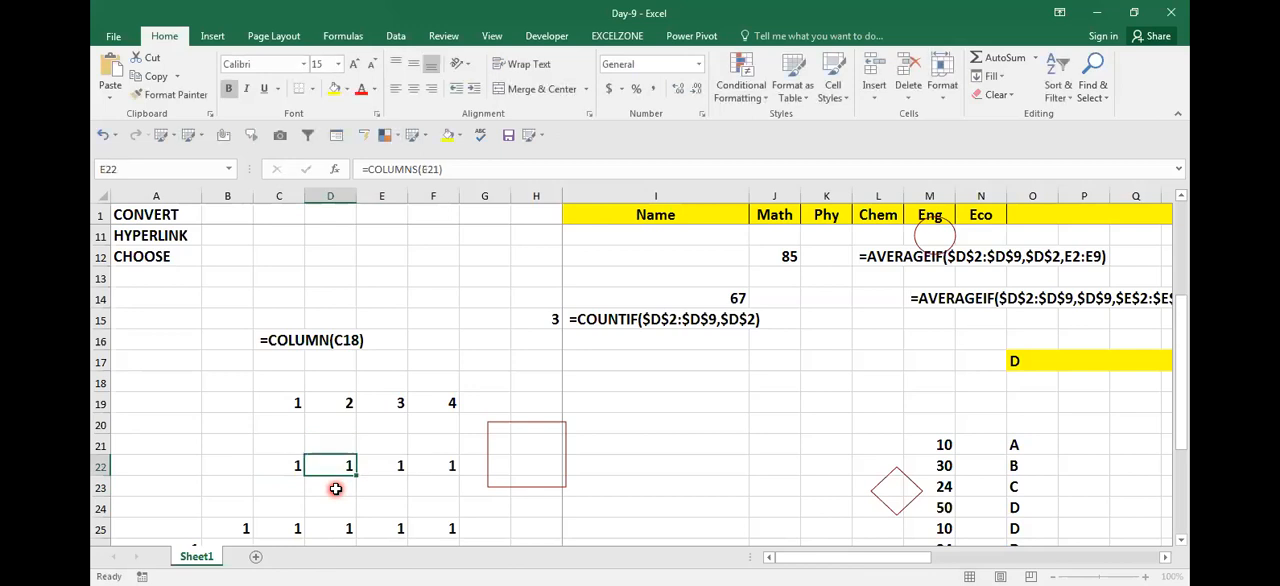
{"action": "key", "text": "Right"}
{"action": "key", "text": "Left"}
{"action": "key", "text": "Left"}
{"action": "key", "text": "Left"}
{"action": "key", "text": "F2"}
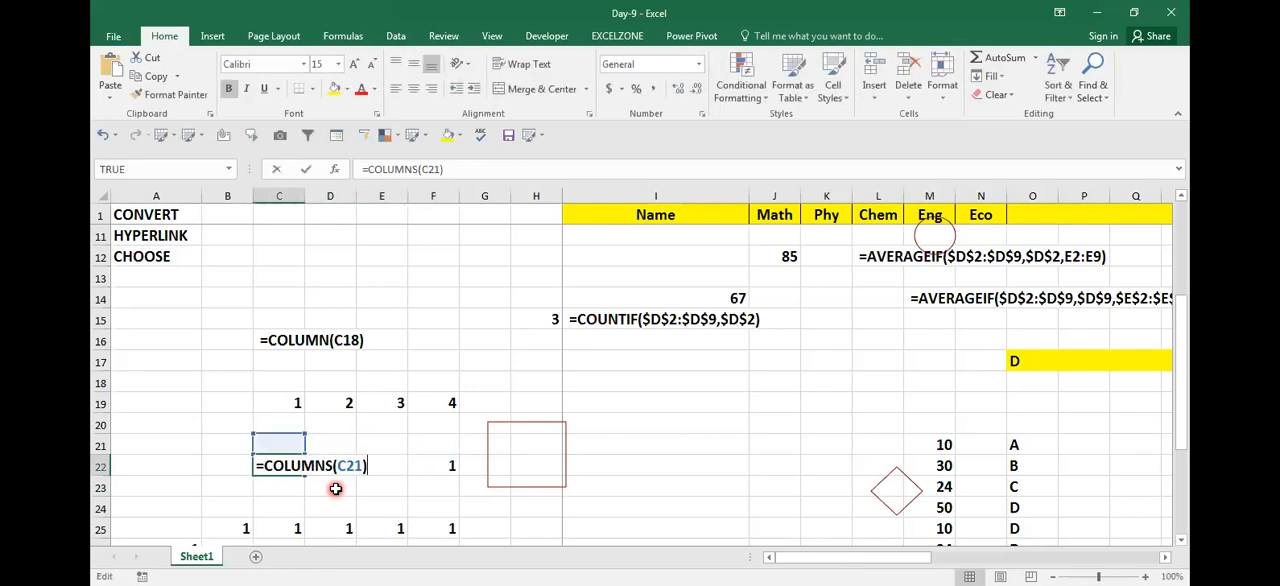
{"action": "type", "text": ":"}
{"action": "key", "text": "Escape"}
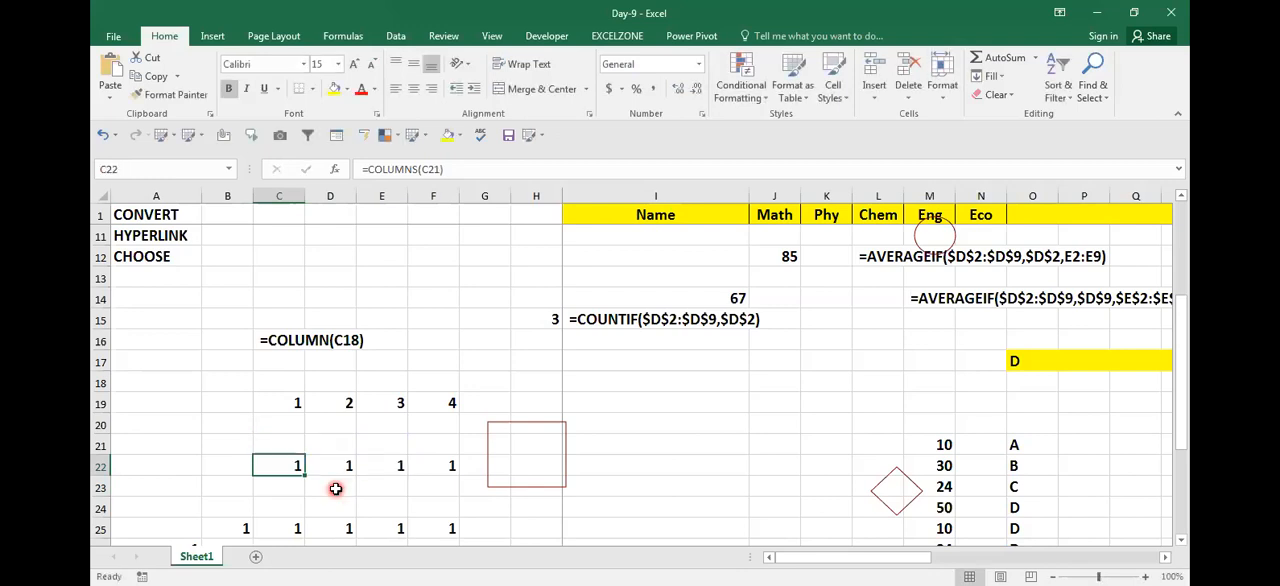
Step: Replace the formula in C22 with =COLUMNS($C$21:C21), anchoring only the start of the range
{"action": "type", "text": "="}
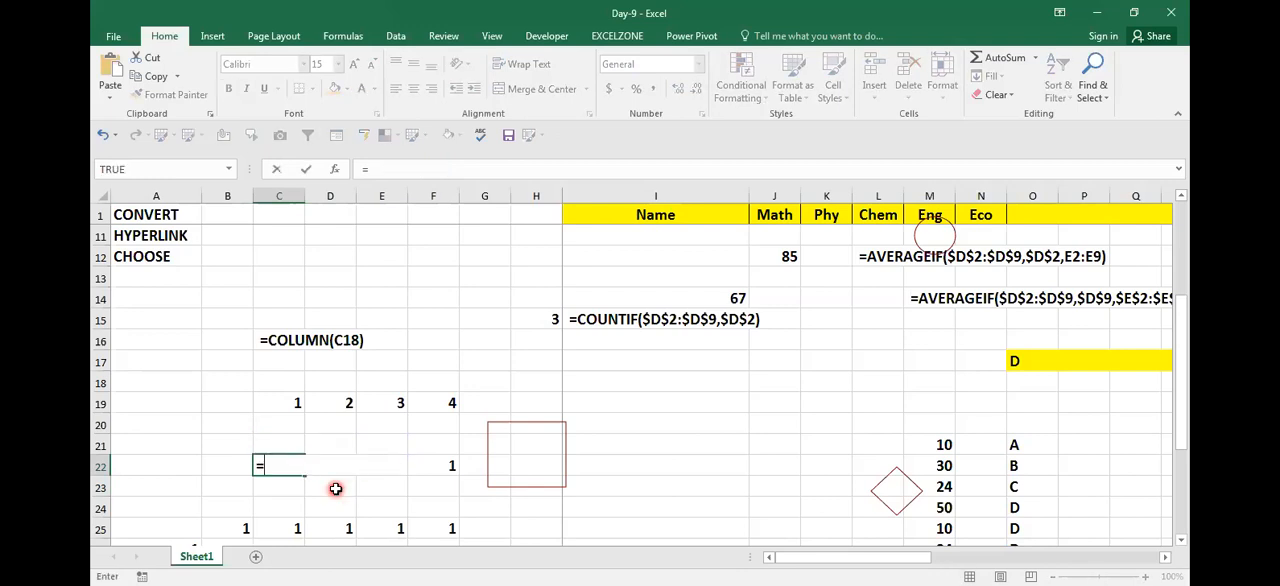
{"action": "type", "text": "COL"}
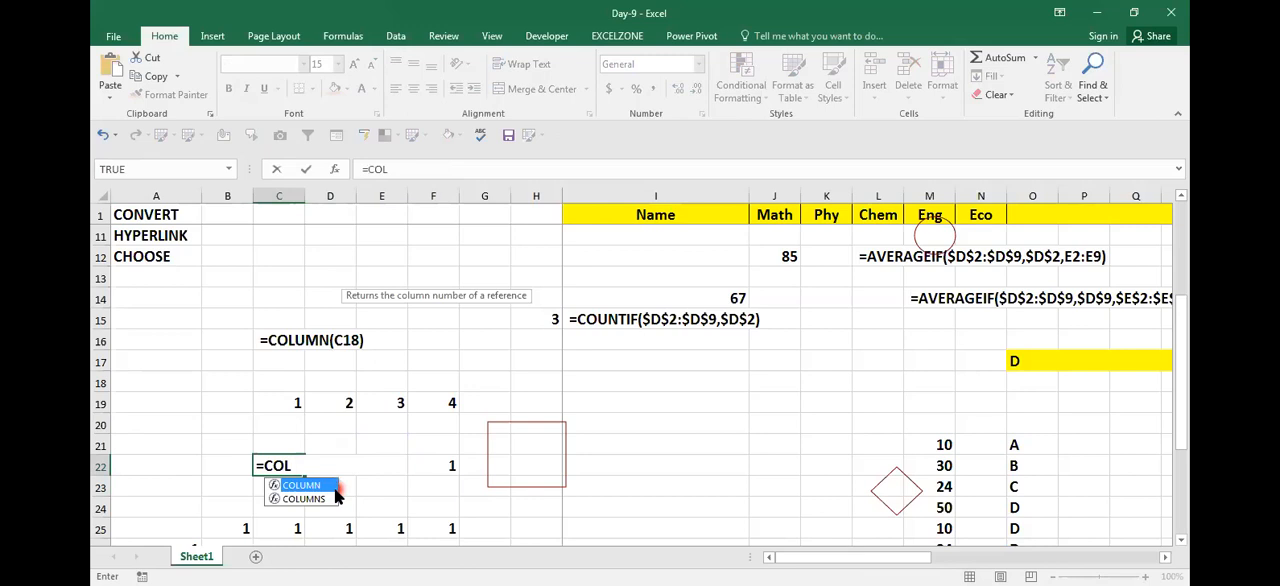
{"action": "left_click", "coordinate": [336, 493]}
{"action": "double_click", "coordinate": [336, 497]}
{"action": "key", "text": "Up"}
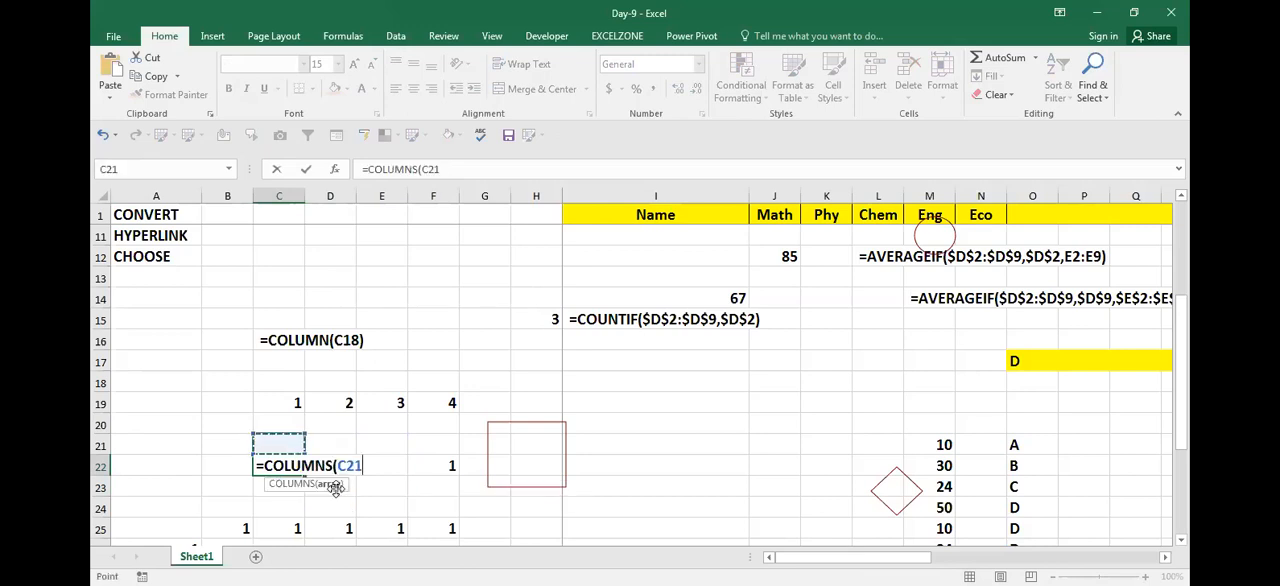
{"action": "type", "text": ":C21"}
{"action": "key", "text": "Left"}
{"action": "key", "text": "Left"}
{"action": "key", "text": "Left"}
{"action": "key", "text": "Left"}
{"action": "key", "text": "shift+Left"}
{"action": "key", "text": "shift+Left"}
{"action": "key", "text": "shift+Left"}
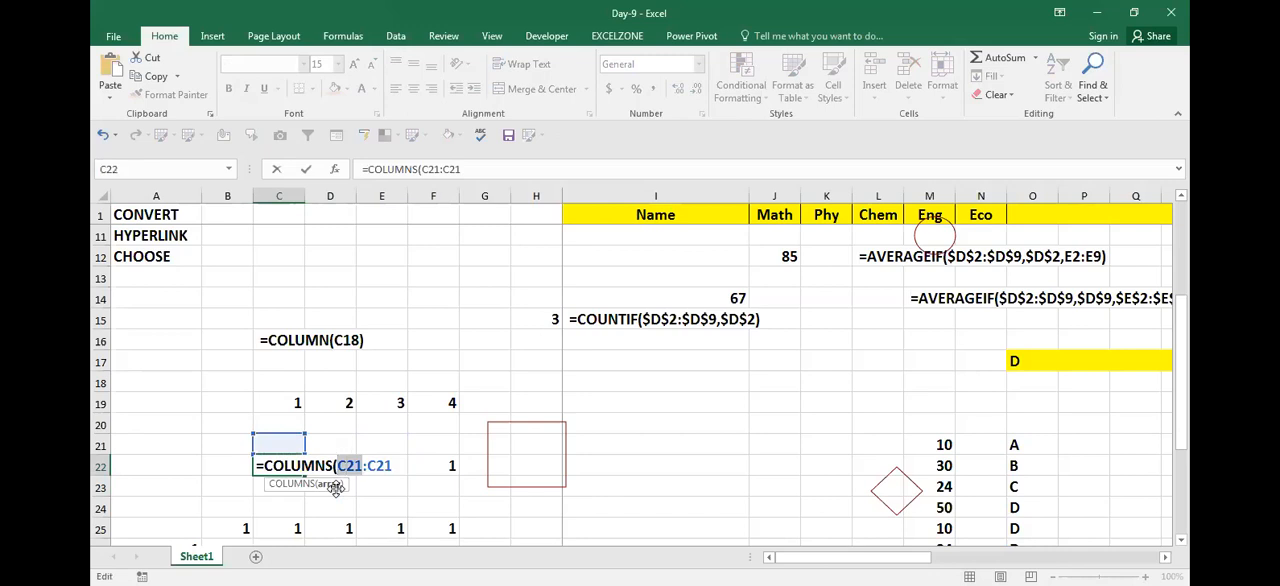
{"action": "key", "text": "F4"}
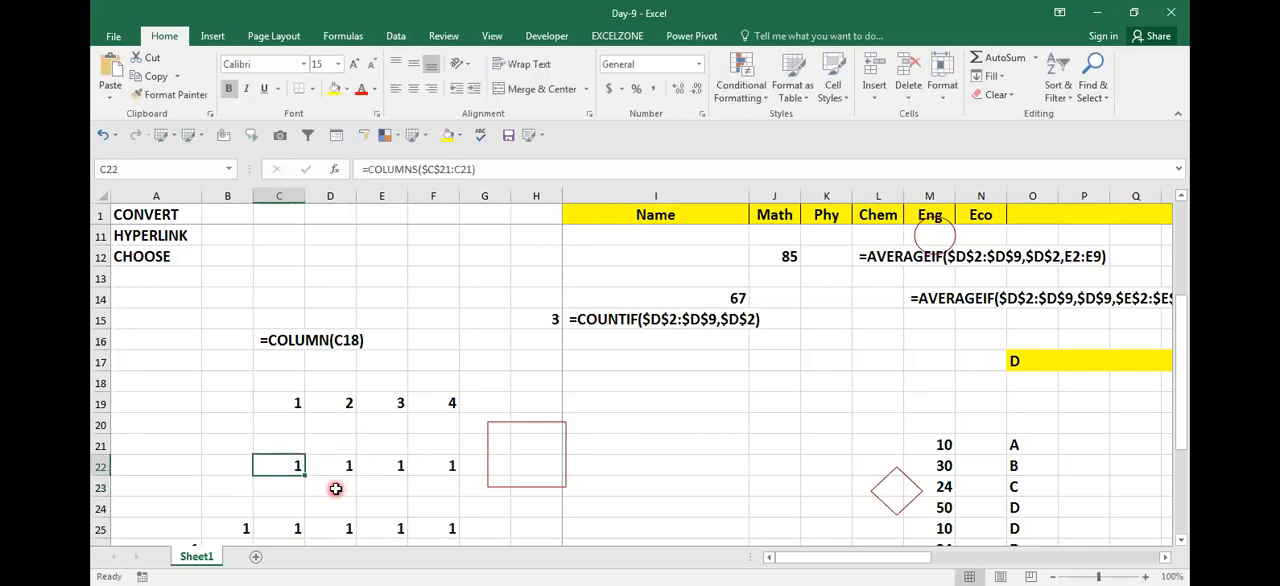
Step: Fill the anchored COLUMNS formula from C22 across to F22 and review the copied references
{"action": "key", "text": "shift+Right"}
{"action": "key", "text": "shift+Right"}
{"action": "key", "text": "shift+Right"}
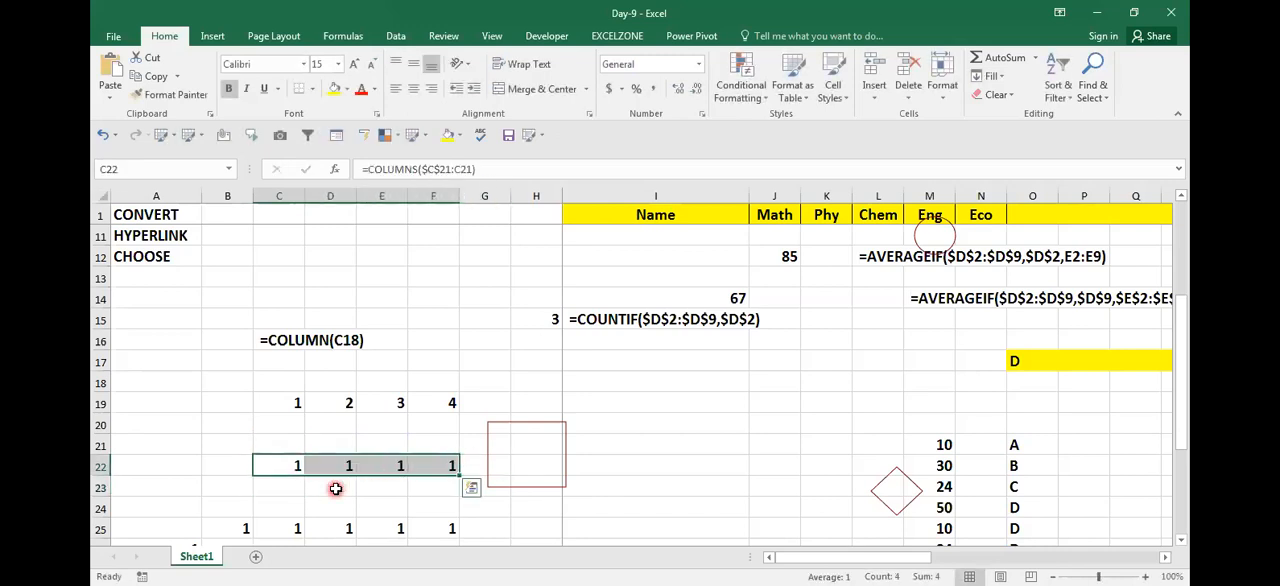
{"action": "key", "text": "ctrl+r"}
{"action": "key", "text": "Right"}
{"action": "key", "text": "Left"}
{"action": "key", "text": "F2"}
{"action": "key", "text": "Tab"}
{"action": "key", "text": "F2"}
{"action": "key", "text": "Tab"}
{"action": "key", "text": "Tab"}
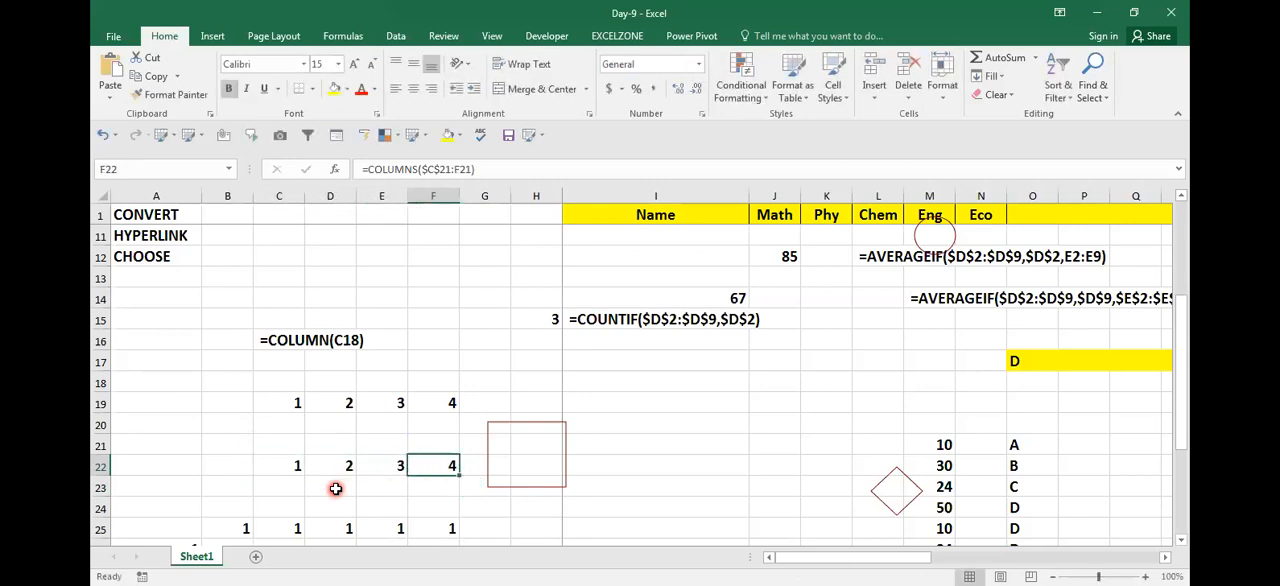
Step: Extend the anchored COLUMNS formula from F22 across to J22
{"action": "key", "text": "shift+Right"}
{"action": "key", "text": "shift+Right"}
{"action": "key", "text": "shift+Right"}
{"action": "key", "text": "shift+Right"}
{"action": "key", "text": "shift+Right"}
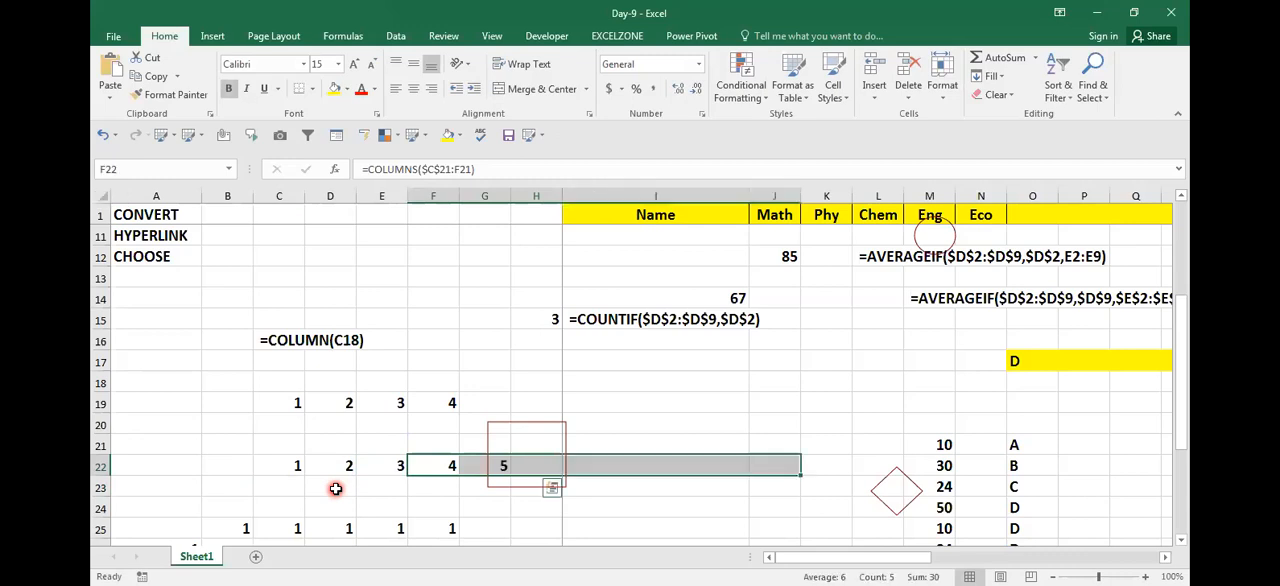
{"action": "key", "text": "ctrl+r"}
Step: Inspect how the range in the copied COLUMNS formulas expands from cell to cell along row 22
{"action": "key", "text": "Left"}
{"action": "key", "text": "Left"}
{"action": "key", "text": "F2"}
{"action": "key", "text": "Tab"}
{"action": "key", "text": "F2"}
{"action": "key", "text": "Tab"}
{"action": "key", "text": "F2"}
{"action": "key", "text": "Tab"}
{"action": "key", "text": "F2"}
{"action": "key", "text": "Tab"}
{"action": "key", "text": "F2"}
{"action": "key", "text": "Tab"}
{"action": "key", "text": "F2"}
{"action": "key", "text": "Tab"}
{"action": "key", "text": "F2"}
{"action": "key", "text": "Escape"}
{"action": "key", "text": "Left"}
{"action": "key", "text": "Left"}
{"action": "key", "text": "Left"}
{"action": "key", "text": "Left"}
{"action": "key", "text": "Left"}
{"action": "key", "text": "Left"}
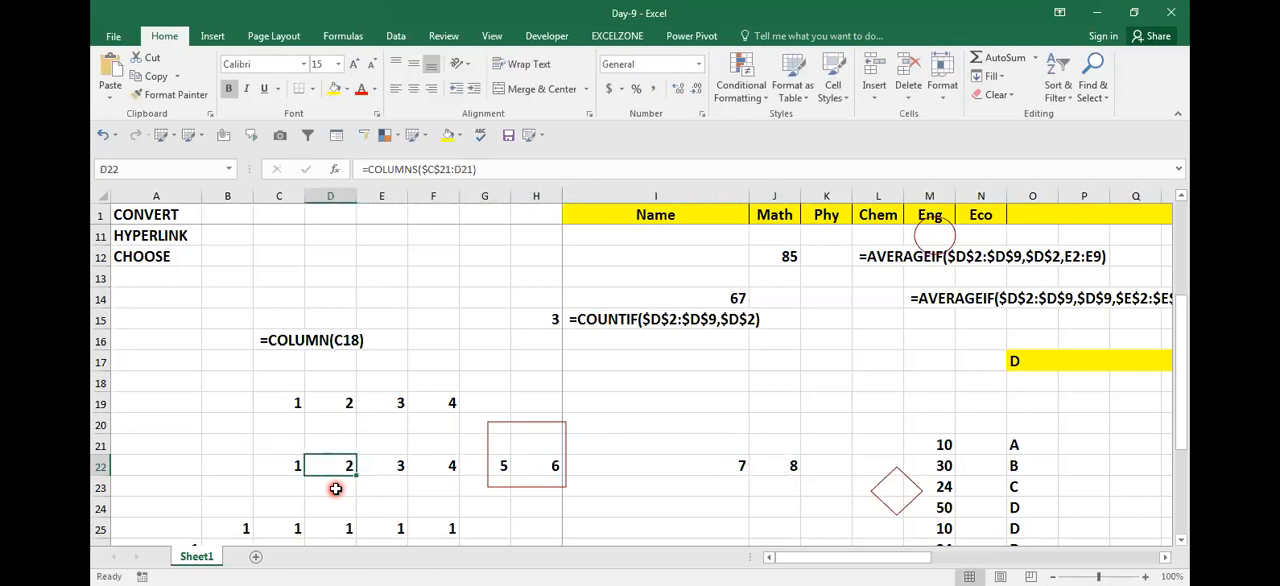
{"action": "key", "text": "F2"}
{"action": "key", "text": "Escape"}
{"action": "key", "text": "Left"}
Step: Copy the formula text =COLUMNS($C$21:C21) from C22 and paste it as visible text in C23
{"action": "key", "text": "F2"}
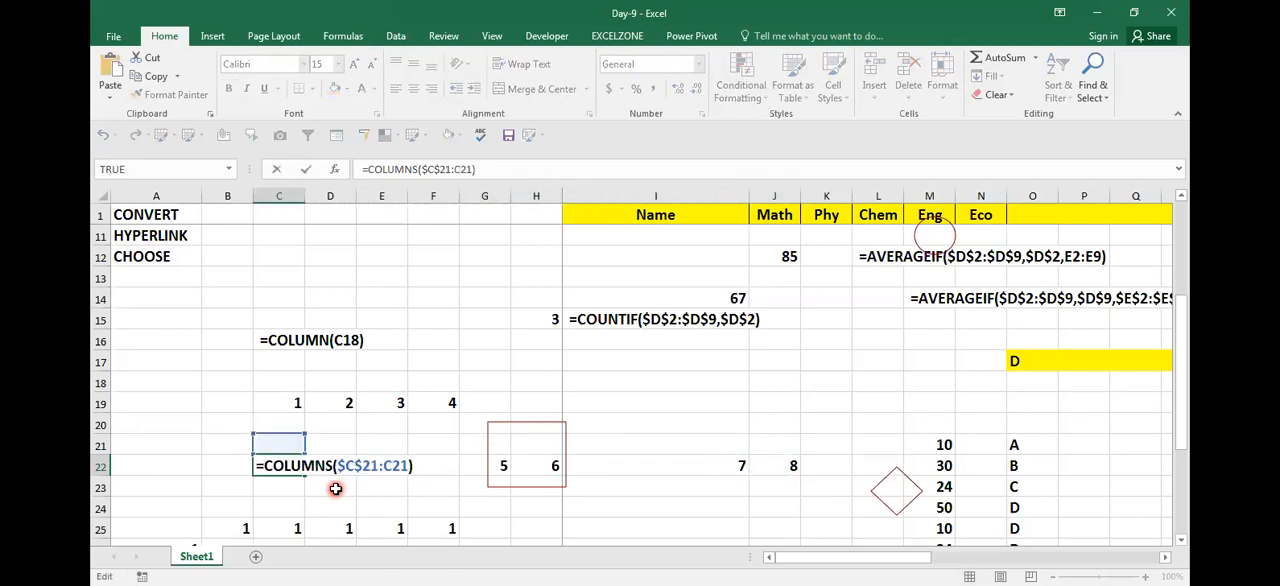
{"action": "key", "text": "shift+Left"}
{"action": "key", "text": "shift+Left"}
{"action": "key", "text": "shift+Left"}
{"action": "key", "text": "shift+Left"}
{"action": "key", "text": "shift+Left"}
{"action": "key", "text": "shift+Left"}
{"action": "key", "text": "shift+Left"}
{"action": "key", "text": "shift+Left"}
{"action": "key", "text": "shift+Left"}
{"action": "key", "text": "shift+Left"}
{"action": "key", "text": "shift+Left"}
{"action": "key", "text": "shift+Left"}
{"action": "key", "text": "shift+Left"}
{"action": "key", "text": "shift+Left"}
{"action": "key", "text": "shift+Left"}
{"action": "key", "text": "shift+Left"}
{"action": "key", "text": "shift+Left"}
{"action": "key", "text": "shift+Left"}
{"action": "key", "text": "shift+Left"}
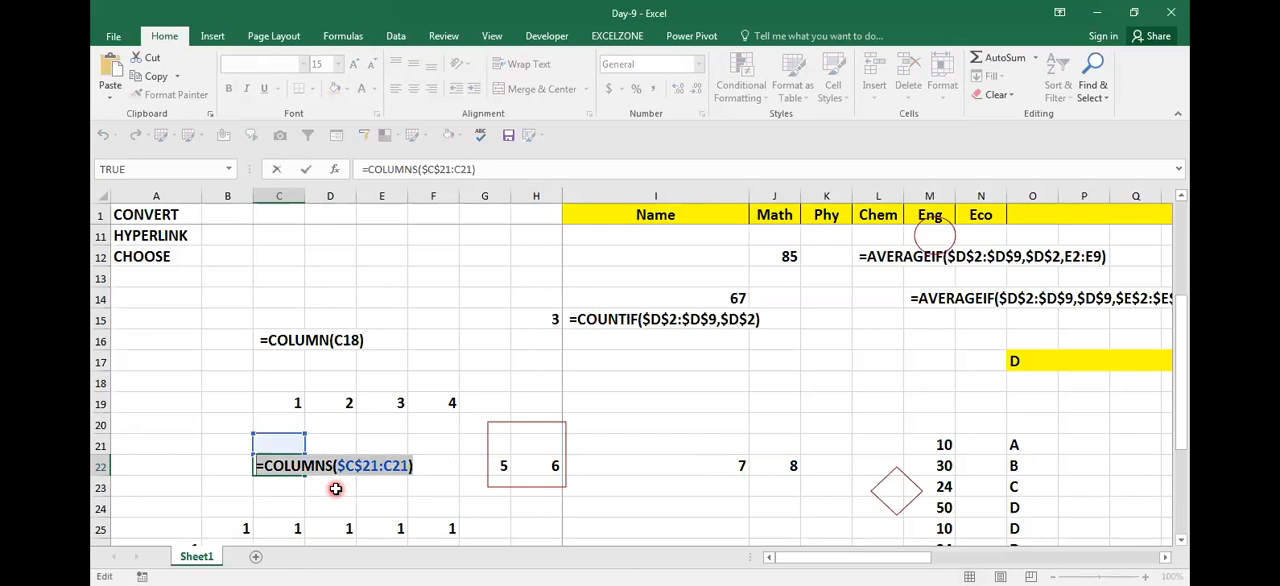
{"action": "key", "text": "ctrl+c"}
{"action": "key", "text": "Return"}
{"action": "key", "text": "F2"}
{"action": "key", "text": "ctrl+v"}
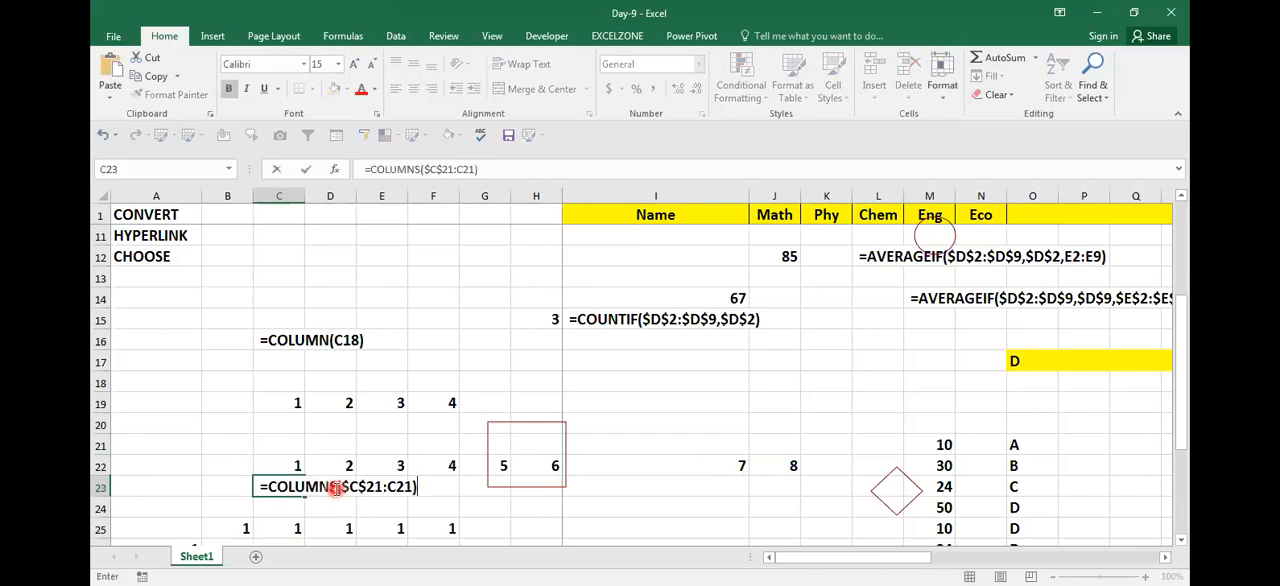
{"action": "key", "text": "Return"}
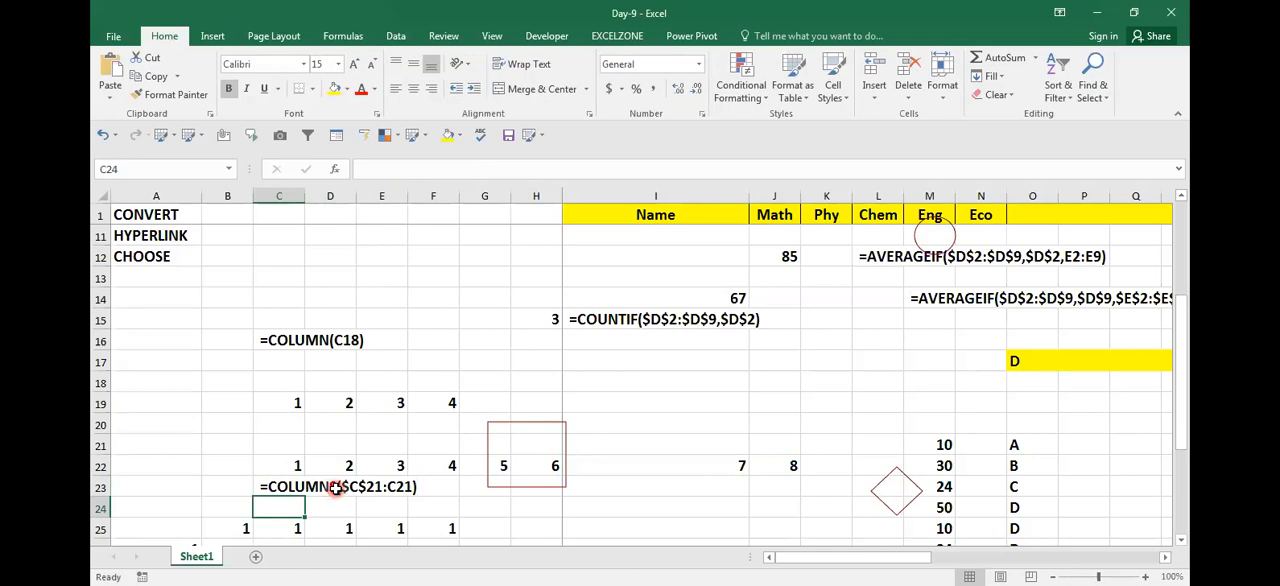
Step: Examine the anchored ROWS formulas in column A from A26 to A29
{"action": "key", "text": "Left"}
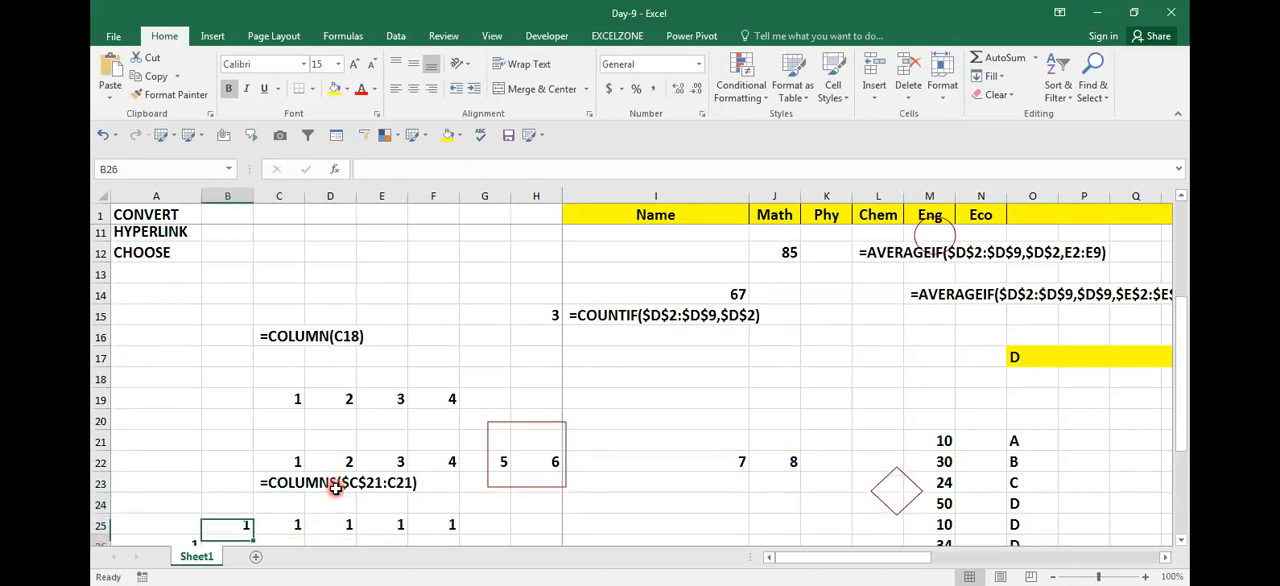
{"action": "key", "text": "Down"}
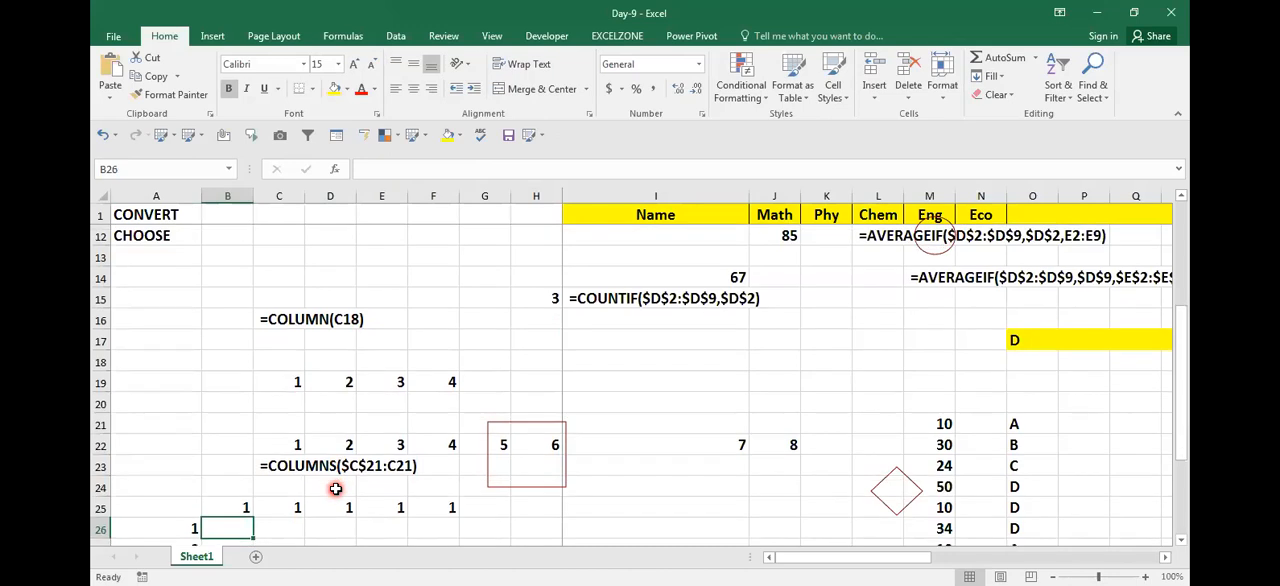
{"action": "key", "text": "Left"}
{"action": "key", "text": "Down"}
{"action": "key", "text": "Down"}
{"action": "key", "text": "Down"}
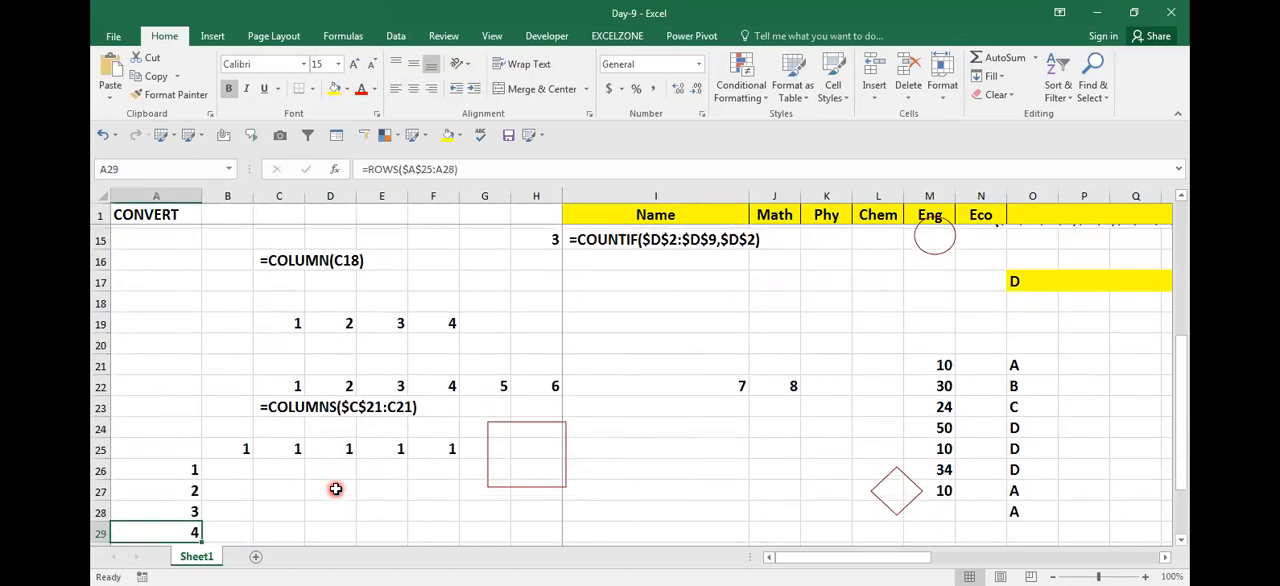
{"action": "key", "text": "Up"}
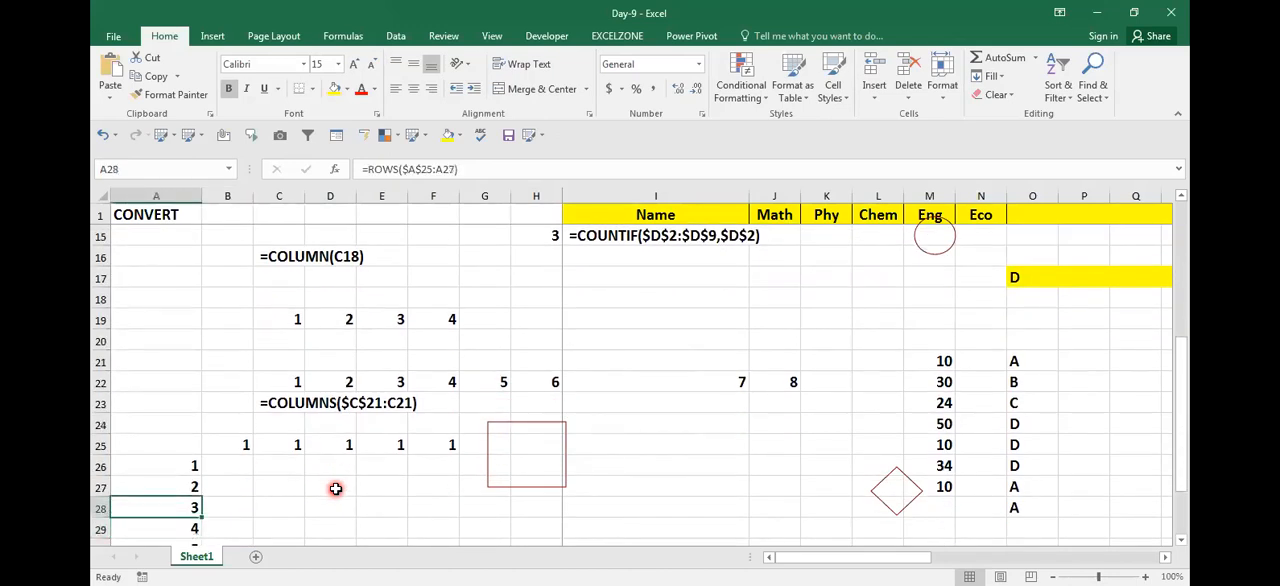
{"action": "key", "text": "Up"}
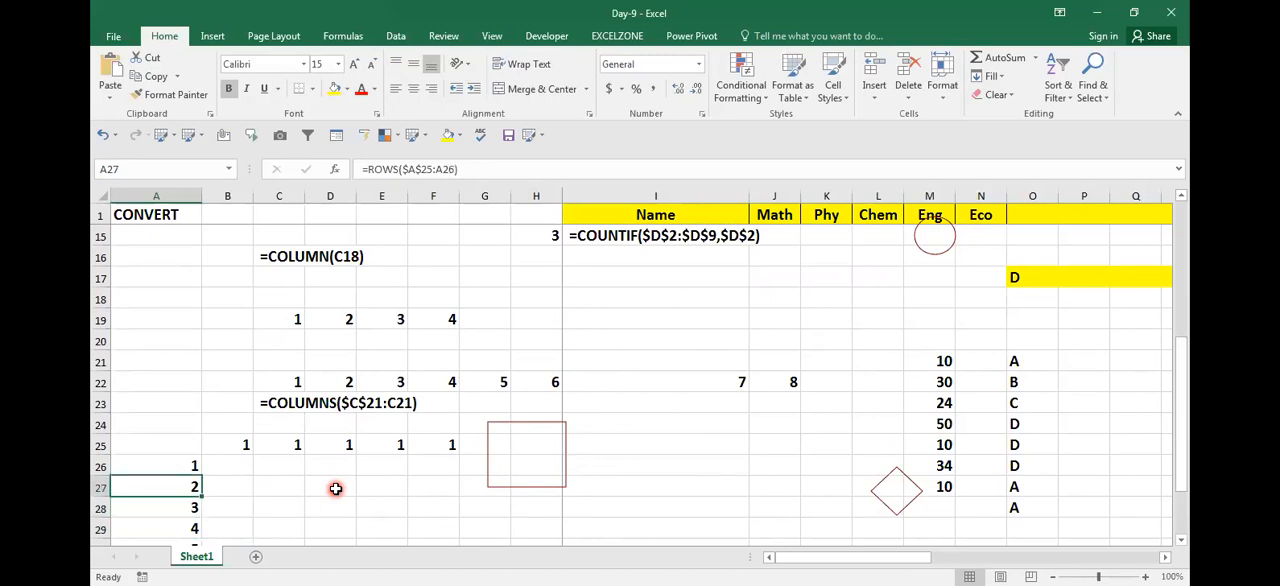
{"action": "key", "text": "Up"}
{"action": "key", "text": "Up"}
Step: Enter =ROW() without a reference in C27 and recheck its empty argument
{"action": "key", "text": "Right"}
{"action": "key", "text": "Right"}
{"action": "key", "text": "Down"}
{"action": "key", "text": "Down"}
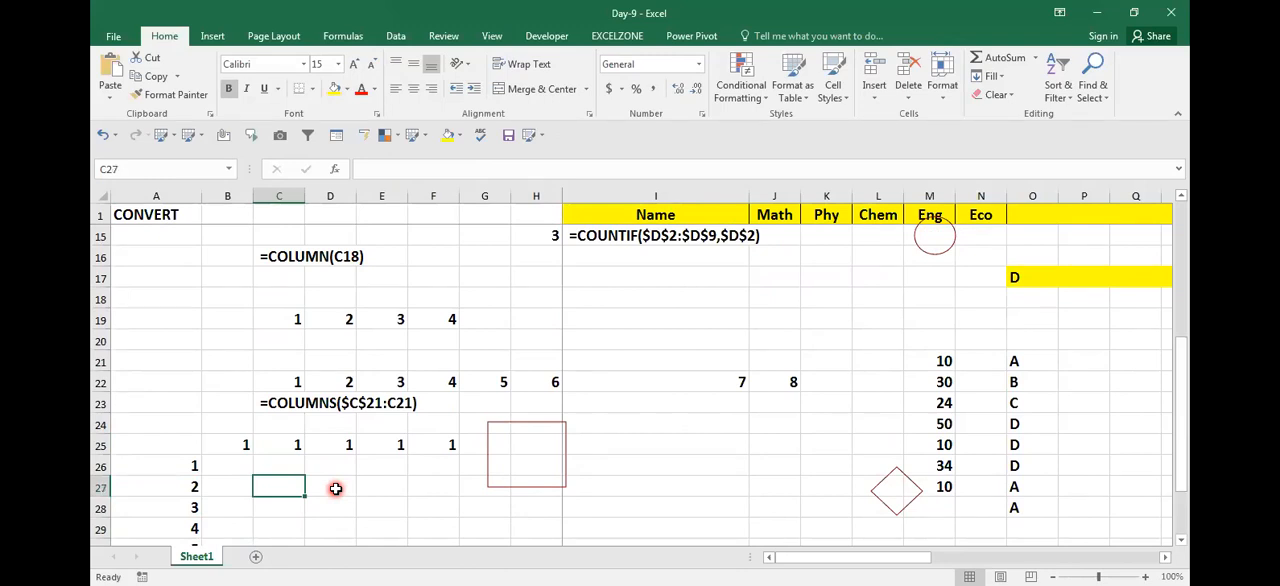
{"action": "type", "text": "="}
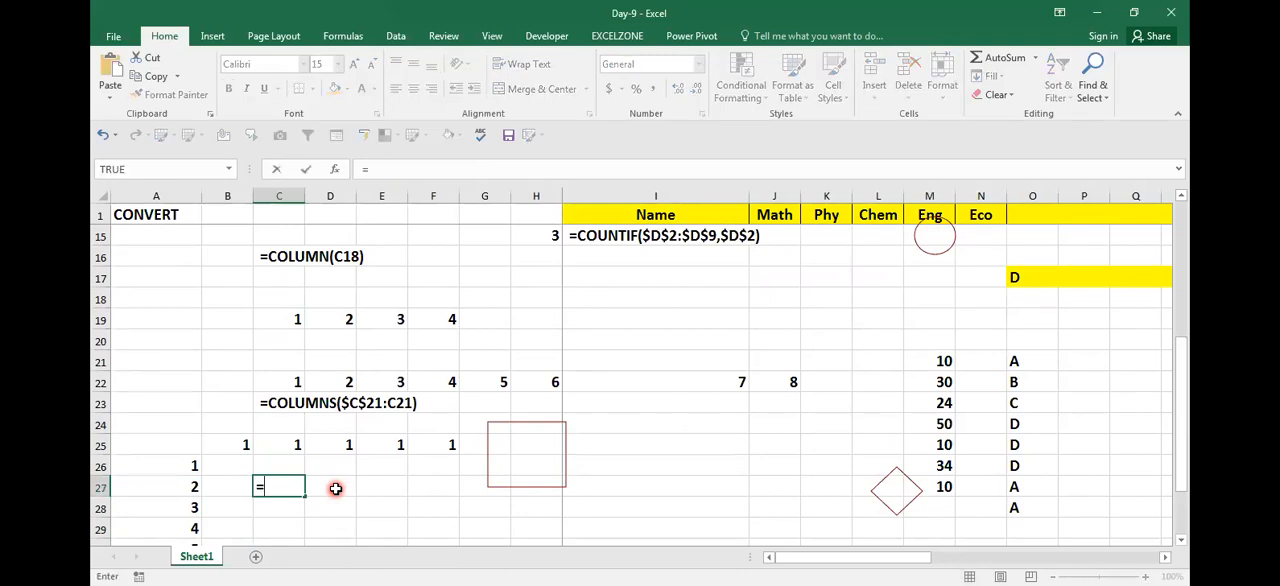
{"action": "type", "text": "ROW("}
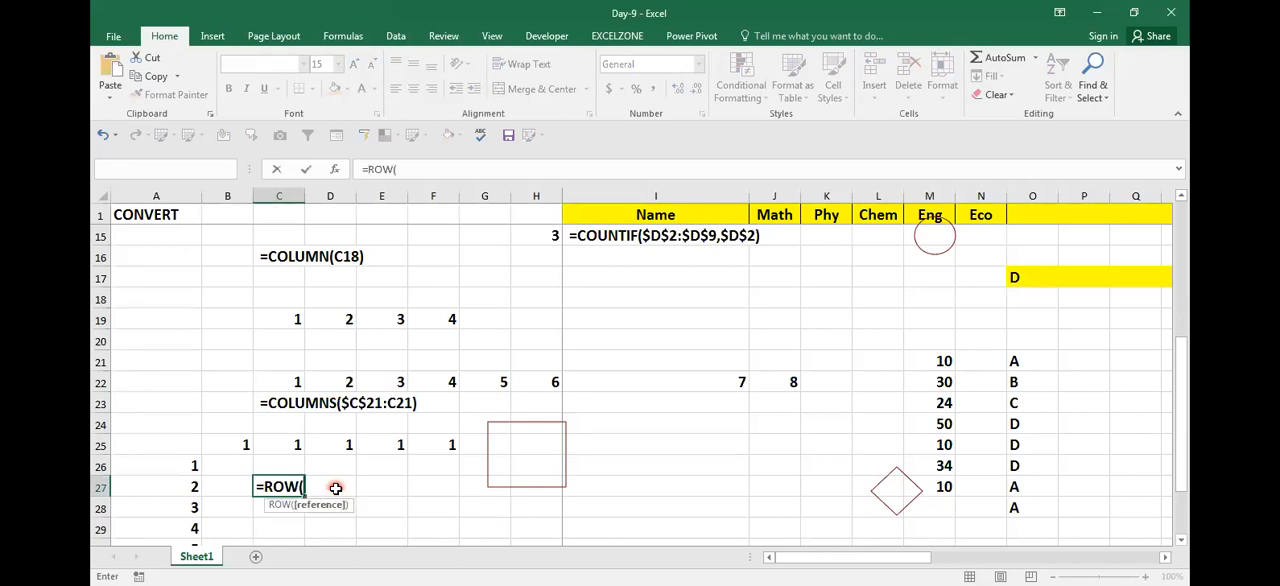
{"action": "key", "text": "ctrl+Return"}
{"action": "key", "text": "F2"}
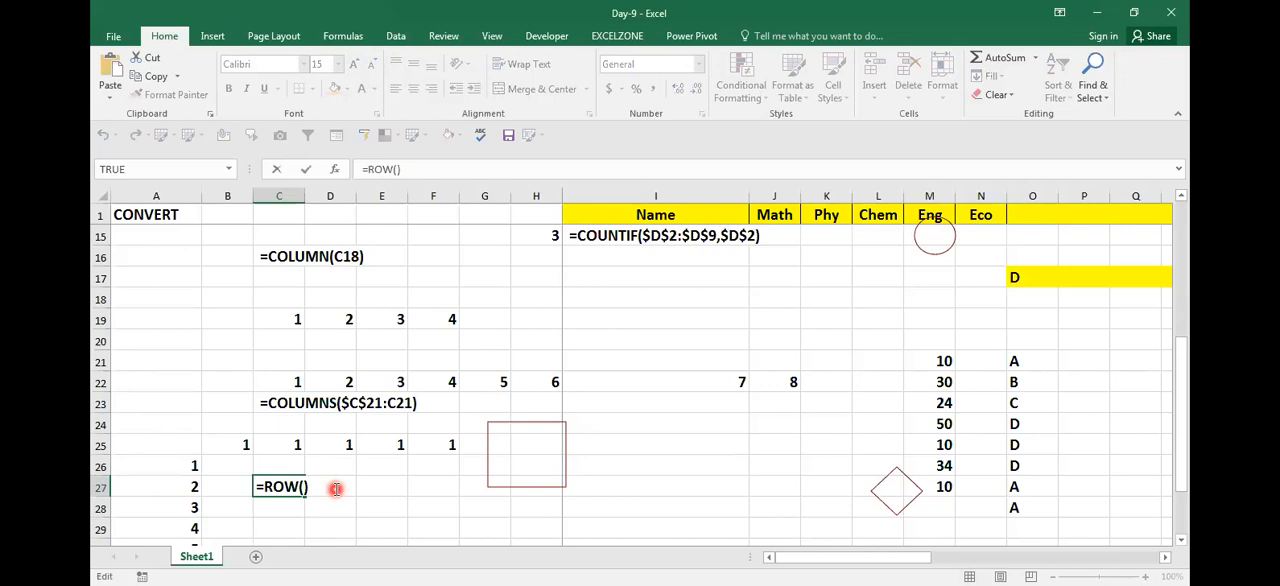
{"action": "key", "text": "Left"}
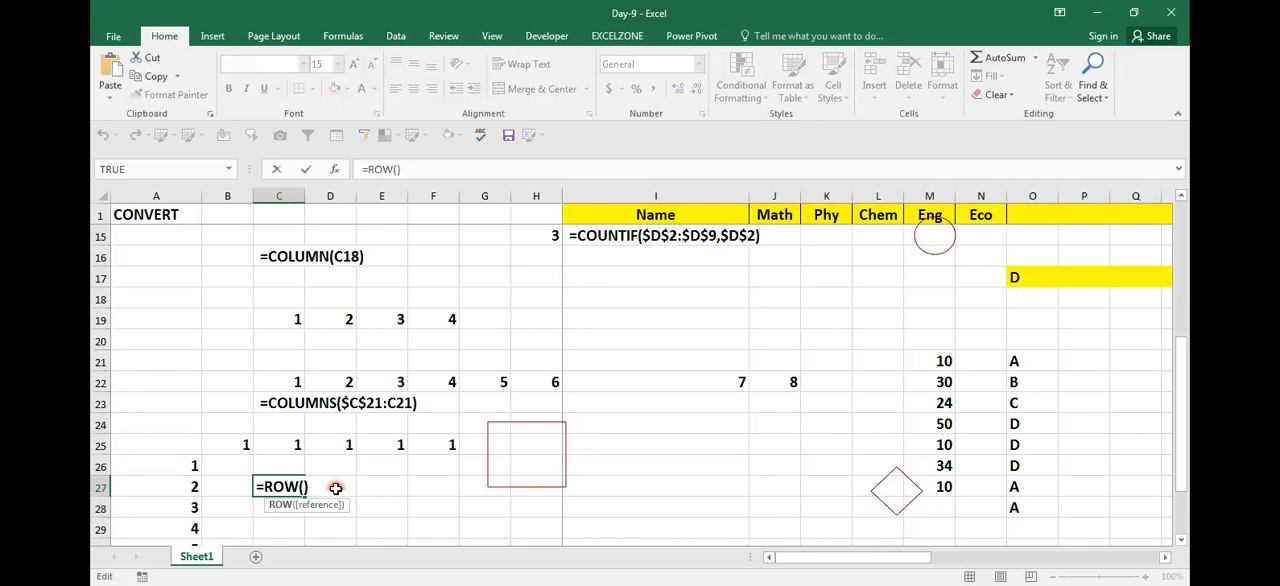
{"action": "key", "text": "ctrl+Return"}
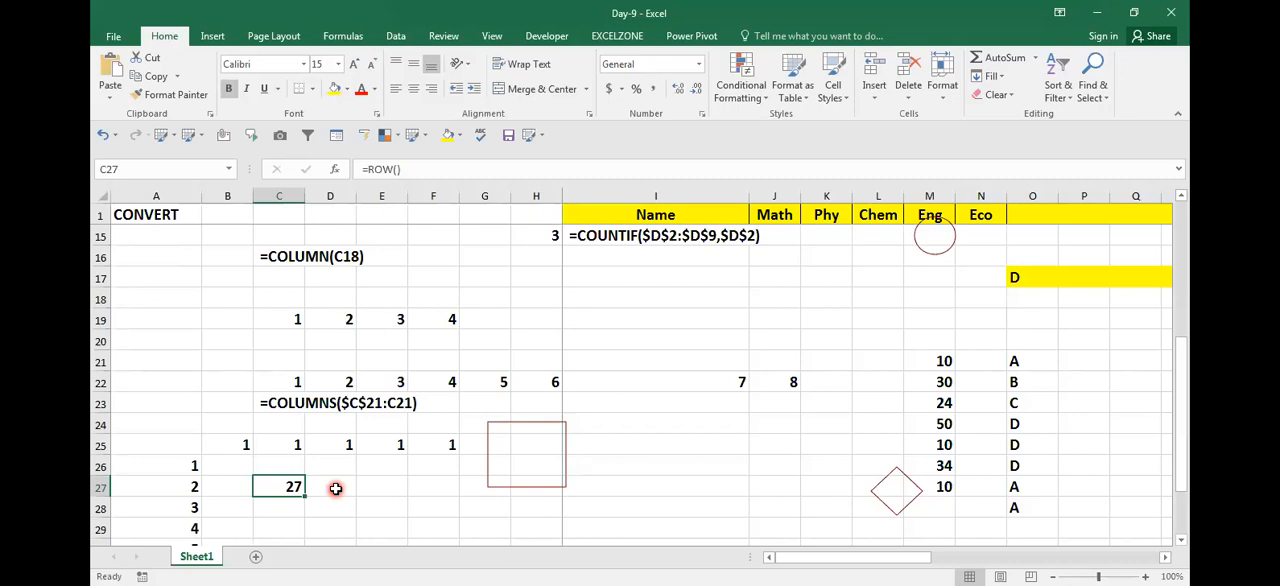
Step: Inspect the anchored COLUMNS formulas in D22 and C22 and the ranges they reference
{"action": "key", "text": "Down"}
{"action": "key", "text": "Up"}
{"action": "key", "text": "Up"}
{"action": "key", "text": "Up"}
{"action": "key", "text": "Up"}
{"action": "key", "text": "Up"}
{"action": "key", "text": "Up"}
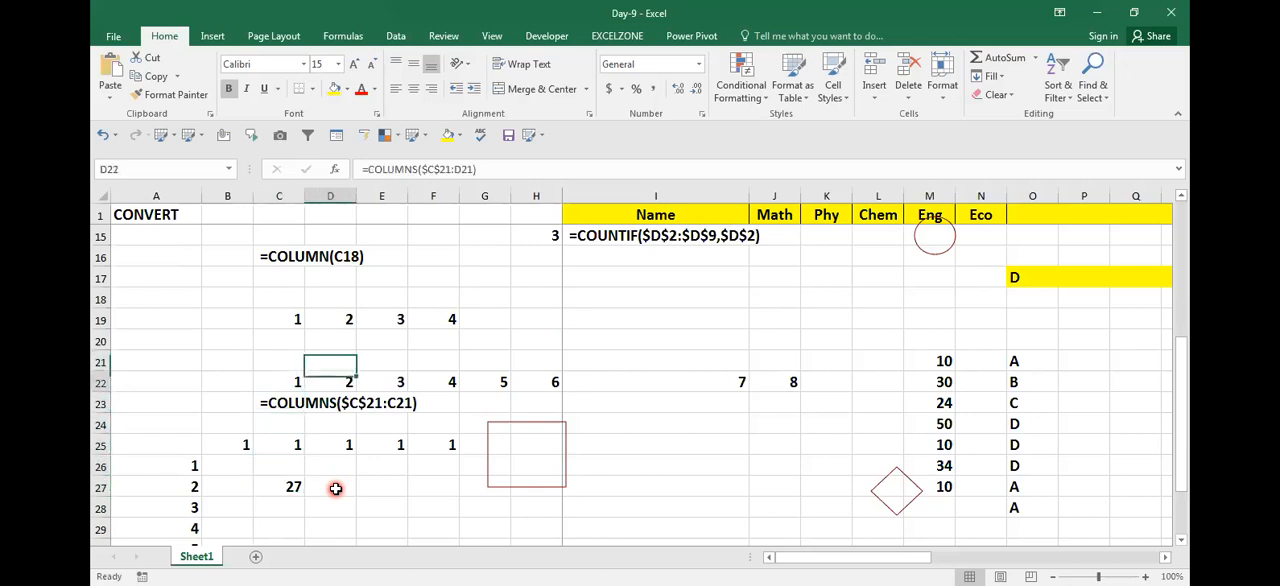
{"action": "key", "text": "F2"}
{"action": "key", "text": "Escape"}
{"action": "key", "text": "F2"}
{"action": "key", "text": "Escape"}
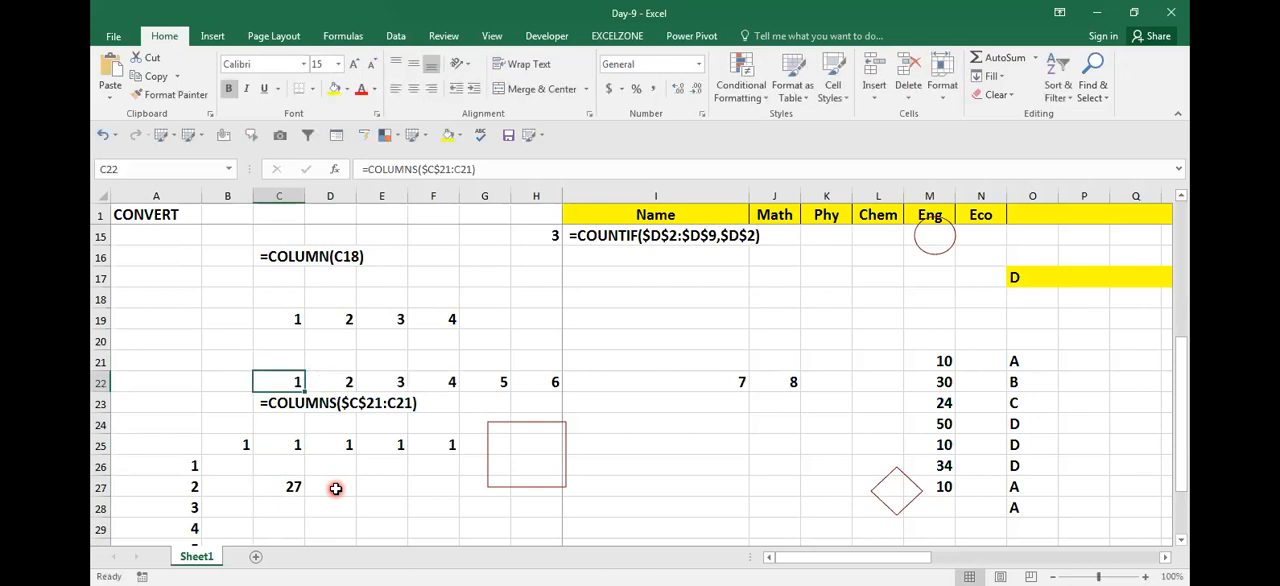
{"action": "key", "text": "F2"}
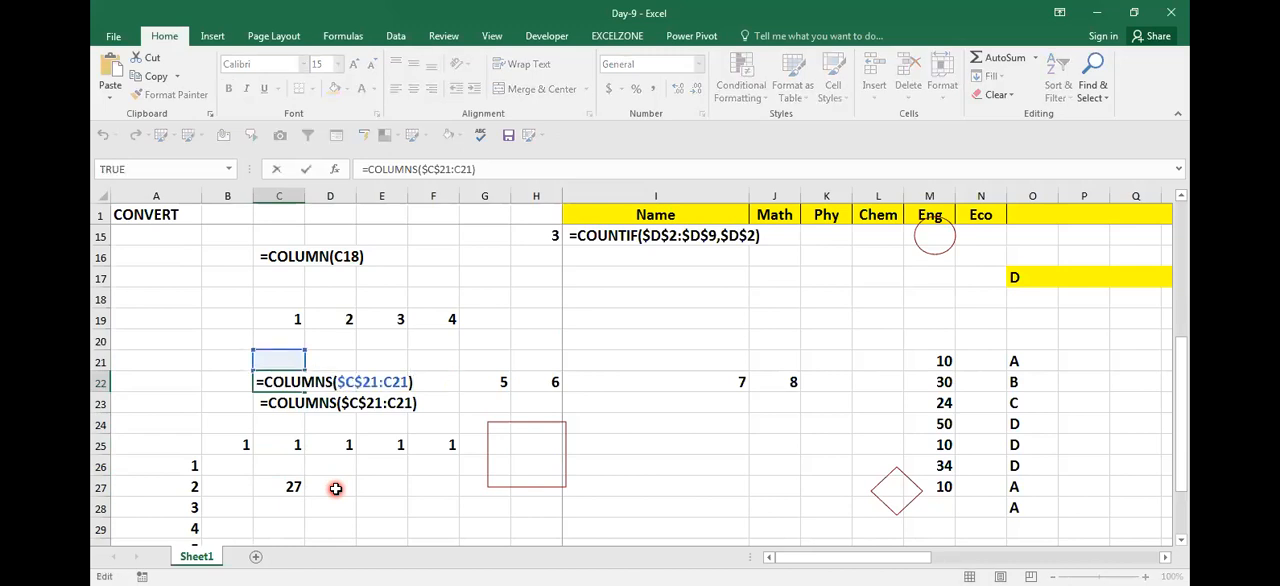
{"action": "key", "text": "Escape"}
{"action": "key", "text": "F2"}
{"action": "key", "text": "Escape"}
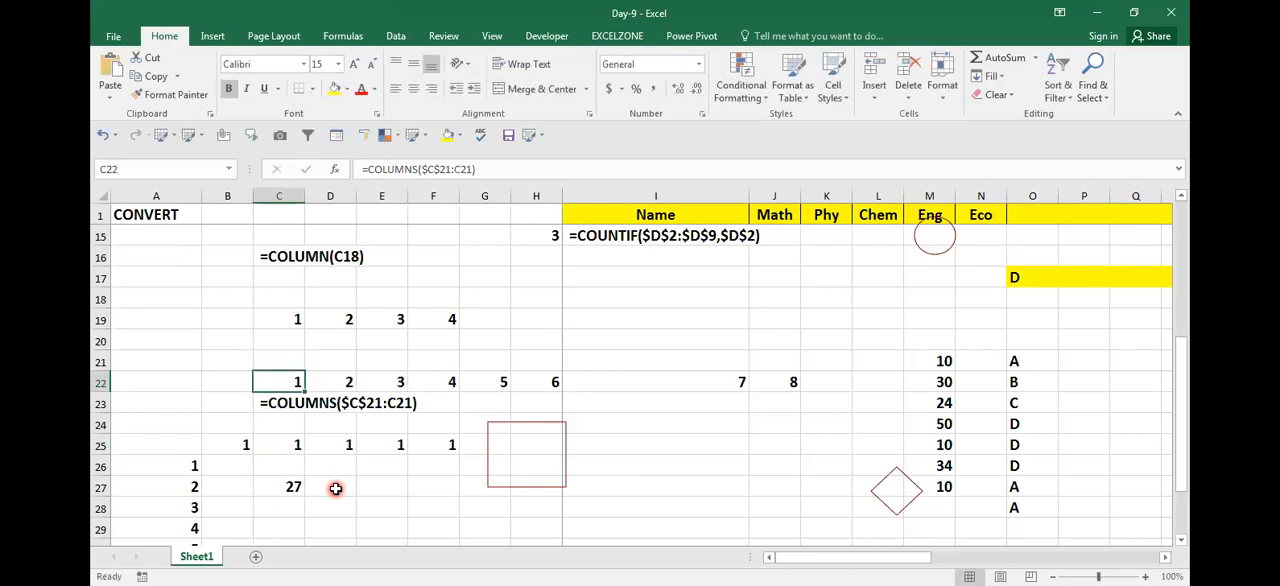
{"action": "key", "text": "F2"}
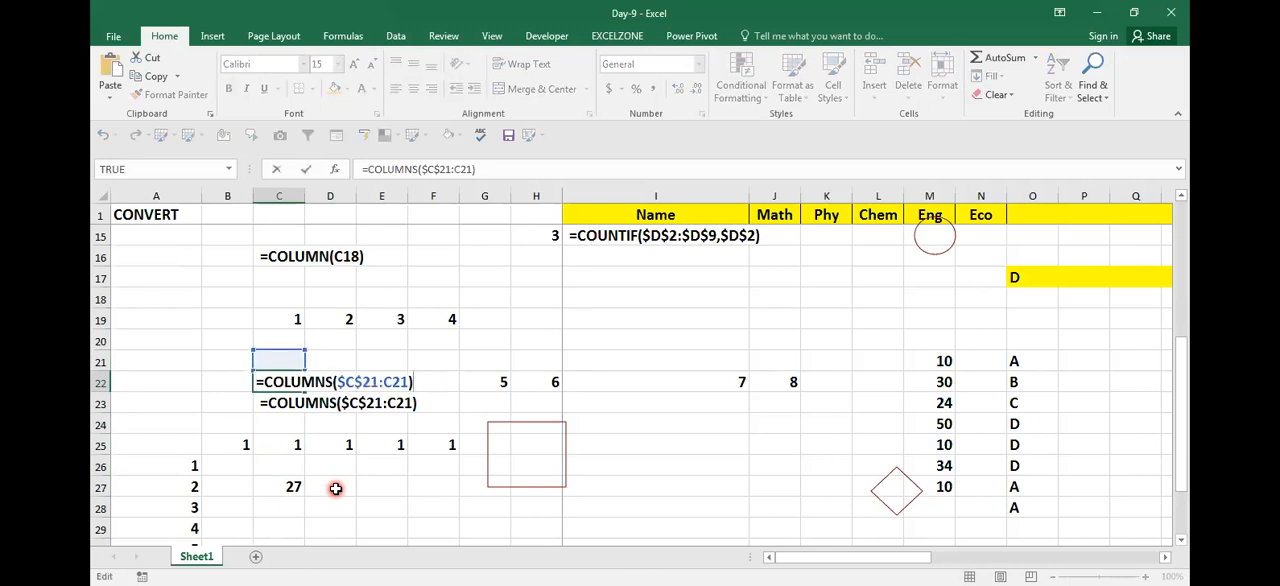
Step: Examine the anchored COLUMNS formulas copied across row 22 from C22 to G22
{"action": "key", "text": "Escape"}
{"action": "key", "text": "Right"}
{"action": "key", "text": "F2"}
{"action": "key", "text": "Escape"}
{"action": "key", "text": "Right"}
{"action": "key", "text": "F2"}
{"action": "key", "text": "Escape"}
{"action": "key", "text": "Right"}
{"action": "key", "text": "F2"}
{"action": "key", "text": "Escape"}
{"action": "key", "text": "Right"}
{"action": "key", "text": "F2"}
{"action": "key", "text": "Escape"}
{"action": "key", "text": "F2"}
{"action": "key", "text": "Escape"}
{"action": "key", "text": "Left"}
{"action": "key", "text": "Left"}
{"action": "key", "text": "Left"}
{"action": "key", "text": "Left"}
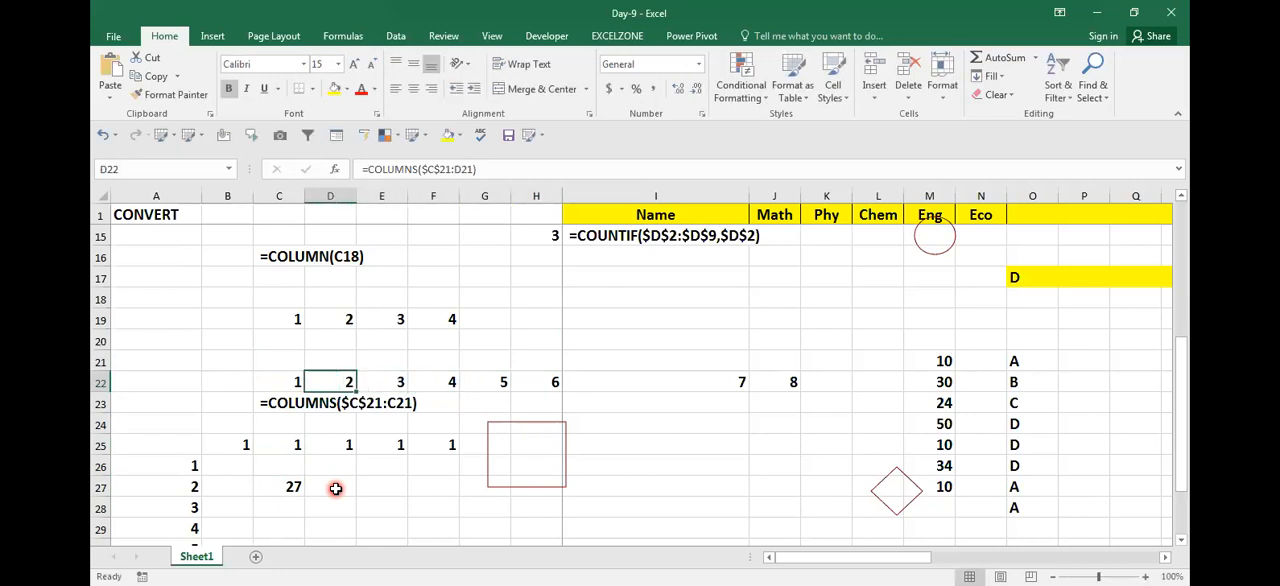
Step: Recheck the anchored COLUMNS references in D22 and C22
{"action": "key", "text": "F2"}
{"action": "key", "text": "Escape"}
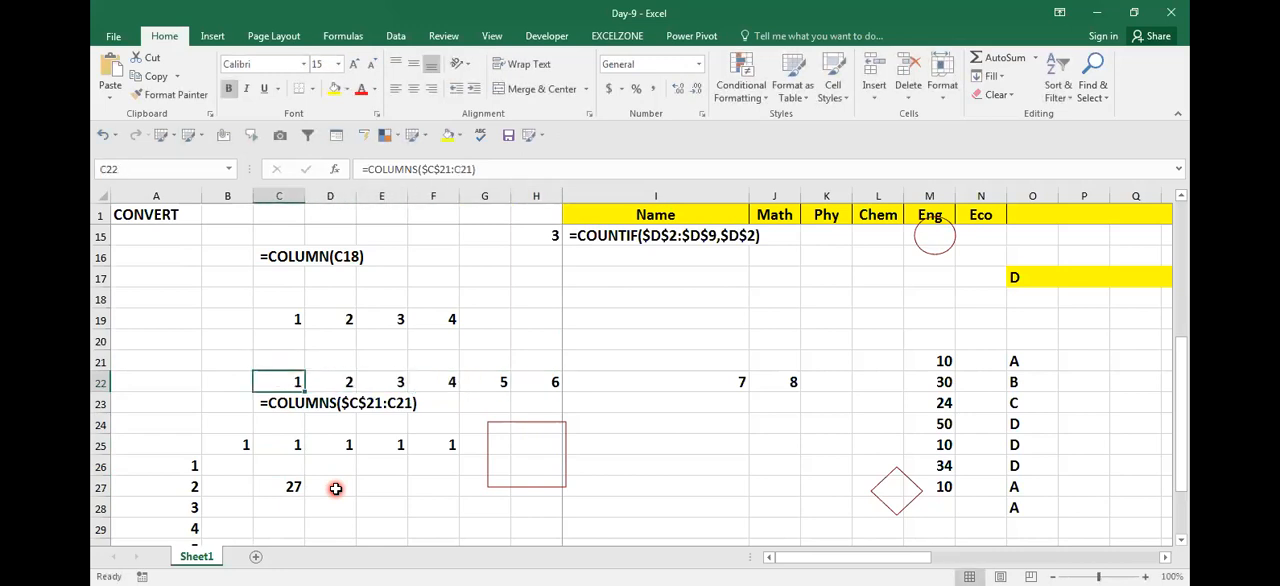
{"action": "key", "text": "F2"}
{"action": "key", "text": "Escape"}
{"action": "key", "text": "F2"}
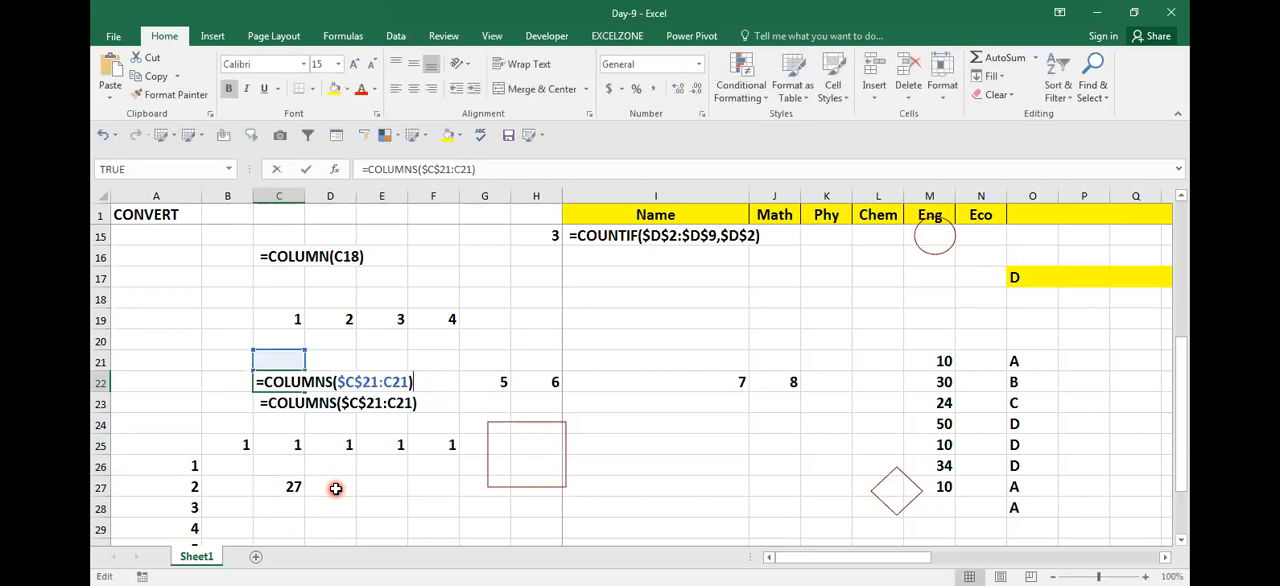
{"action": "key", "text": "Escape"}
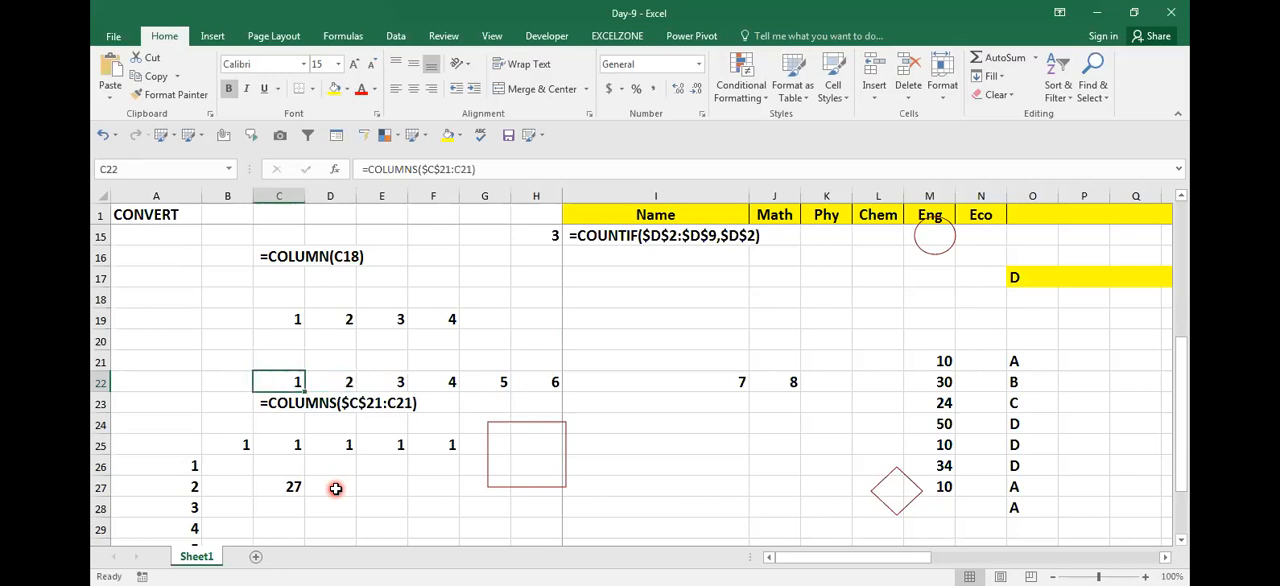
{"action": "key", "text": "F2"}
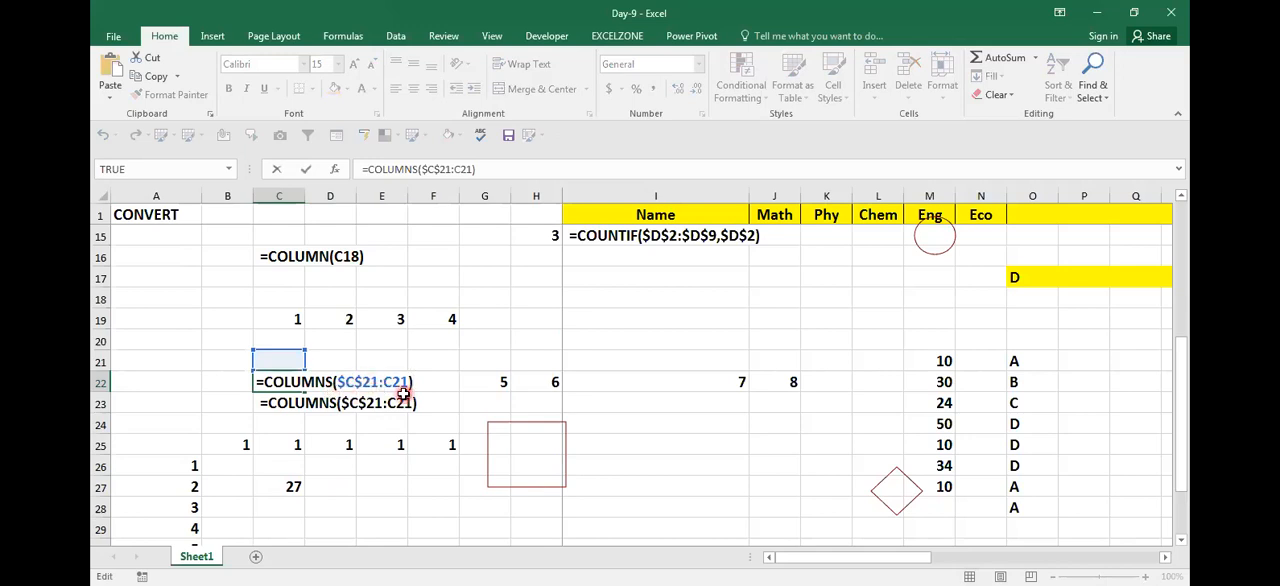
{"action": "key", "text": "Escape"}
Step: Enter the unanchored formula =ROWS(D29) in D30
{"action": "key", "text": "Down"}
{"action": "key", "text": "Down"}
{"action": "key", "text": "Down"}
{"action": "key", "text": "Down"}
{"action": "key", "text": "Down"}
{"action": "key", "text": "Down"}
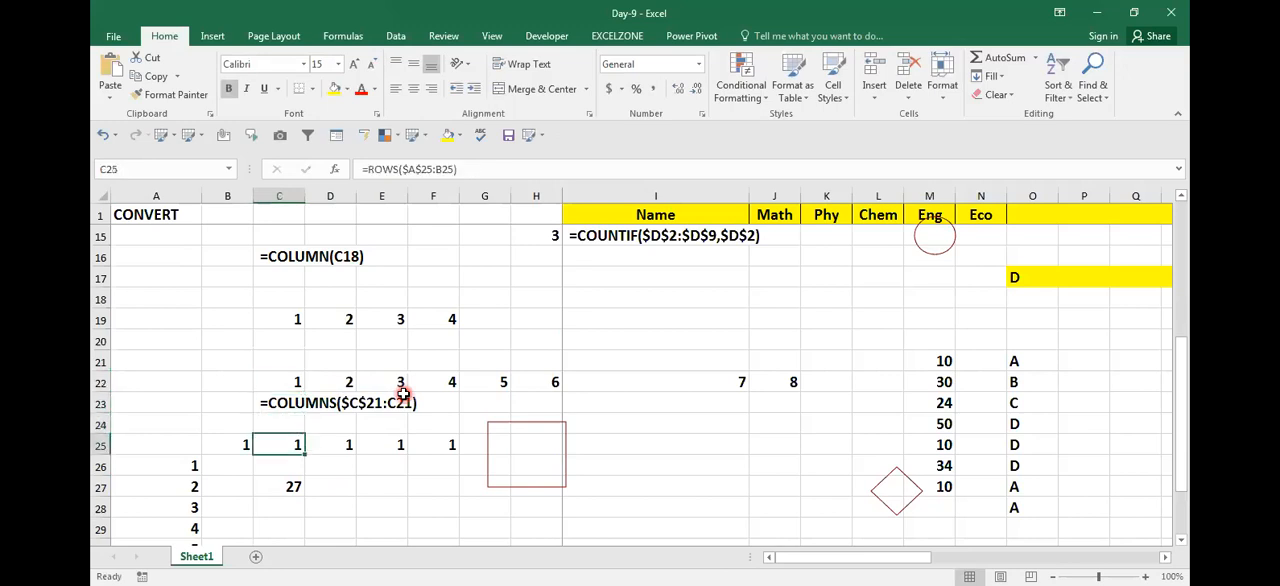
{"action": "key", "text": "Right"}
{"action": "key", "text": "Down"}
{"action": "key", "text": "Down"}
{"action": "type", "text": "=R"}
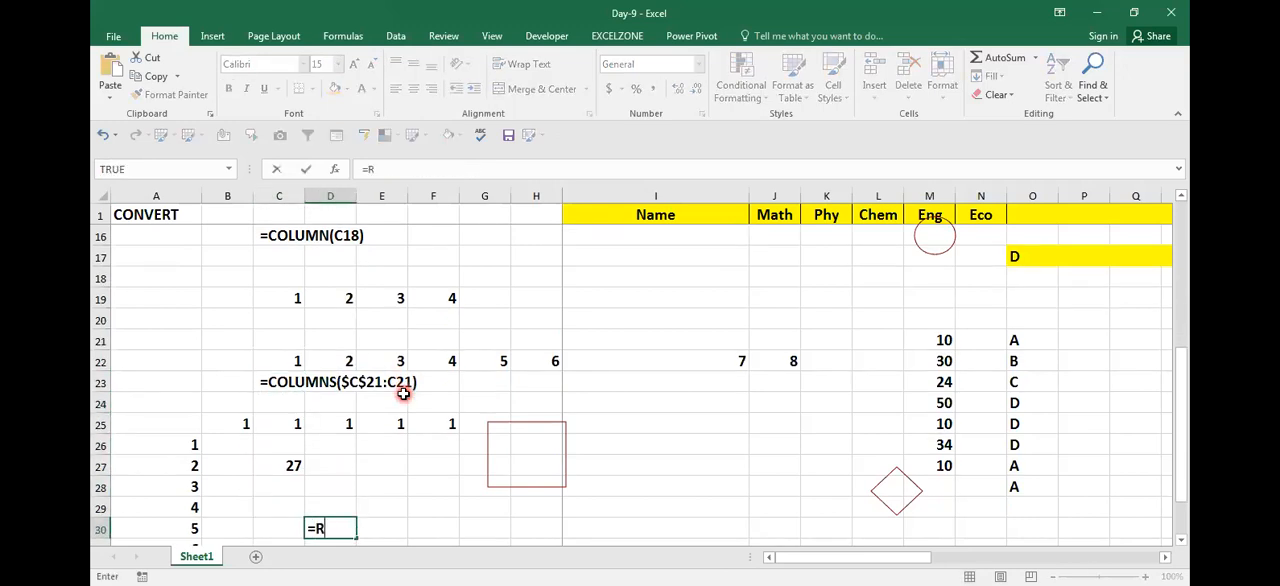
{"action": "type", "text": "OWS("}
{"action": "key", "text": "Up"}
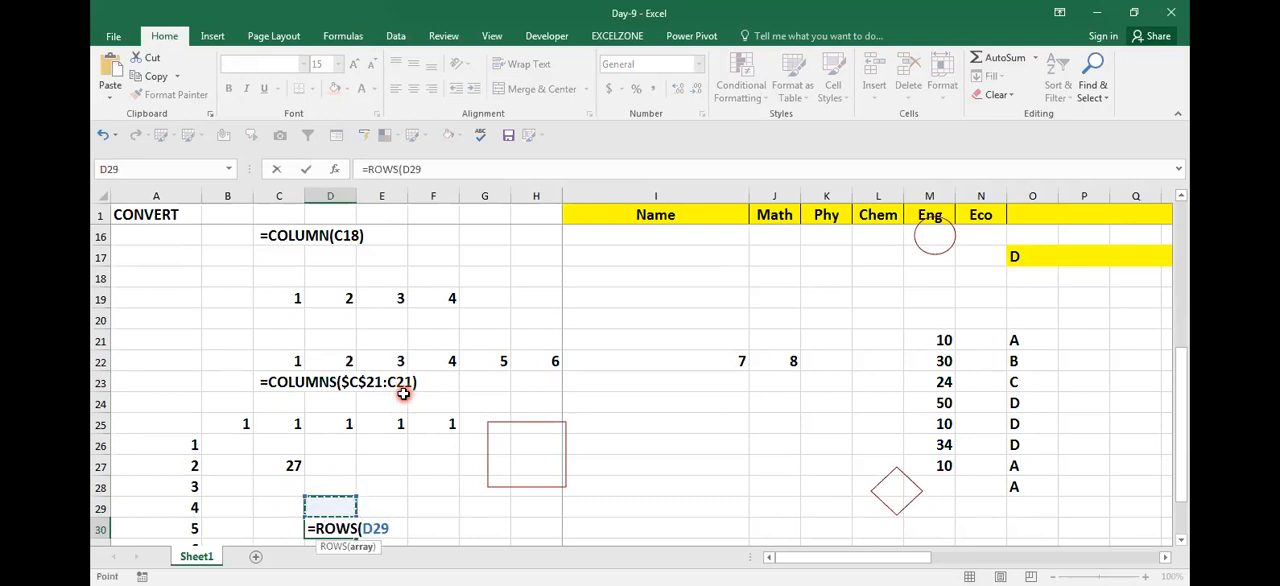
{"action": "key", "text": "Return"}
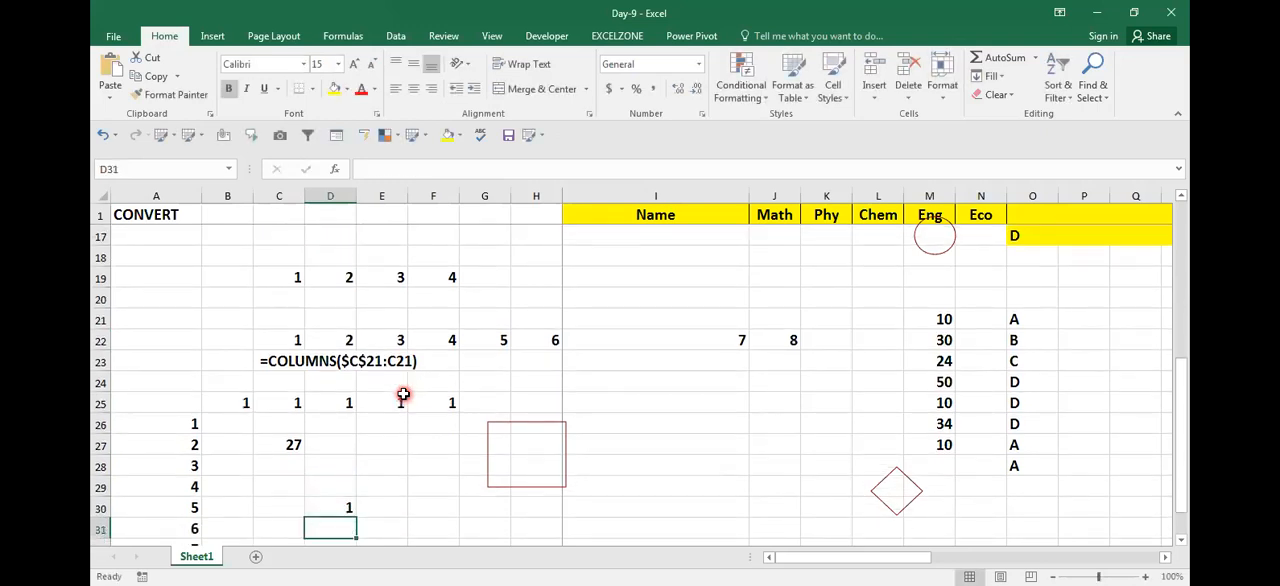
Step: Fill the ROWS formula from D30 down to D34 and inspect the copied reference in D31
{"action": "key", "text": "Up"}
{"action": "key", "text": "shift+Down"}
{"action": "key", "text": "shift+Down"}
{"action": "key", "text": "shift+Down"}
{"action": "key", "text": "shift+Down"}
{"action": "key", "text": "ctrl+d"}
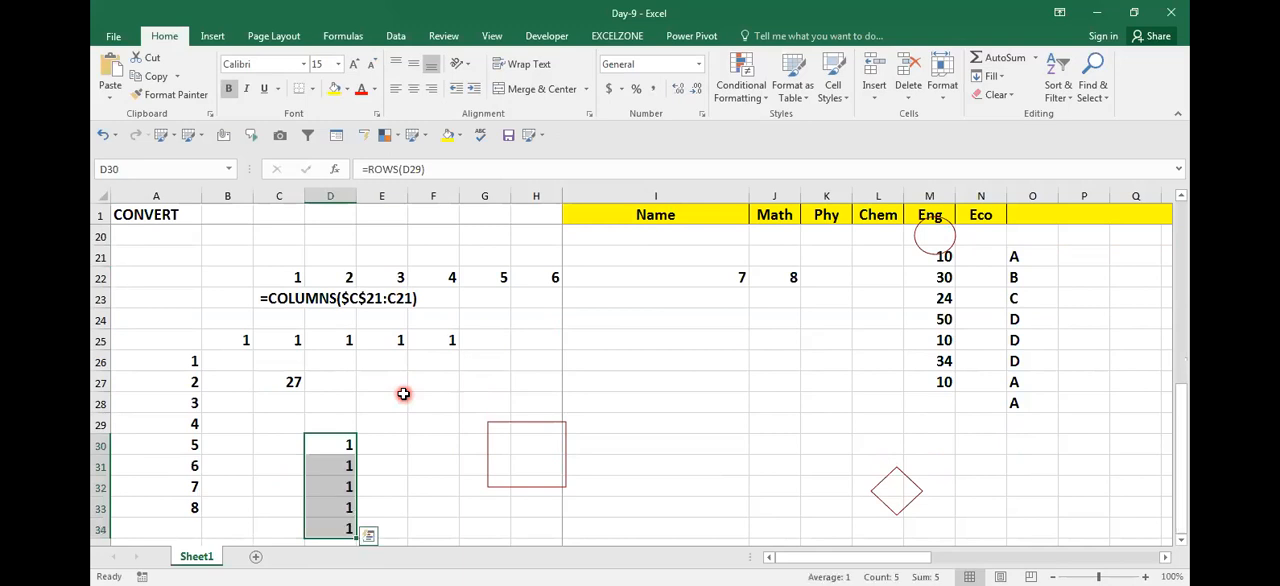
{"action": "key", "text": "Down"}
{"action": "key", "text": "F2"}
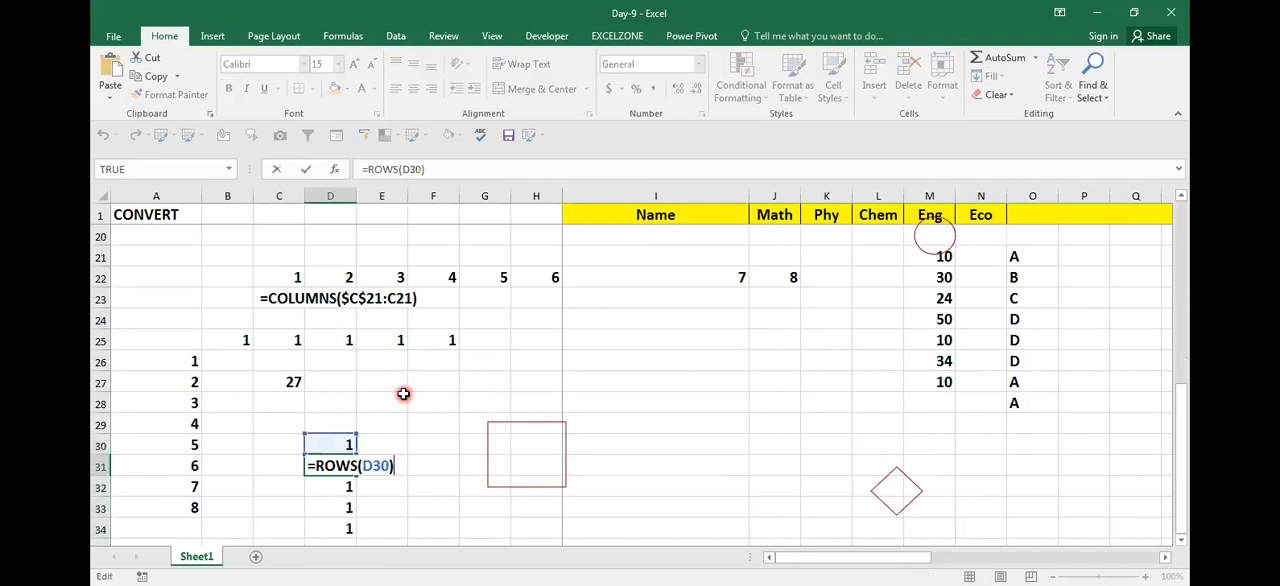
{"action": "key", "text": "Escape"}
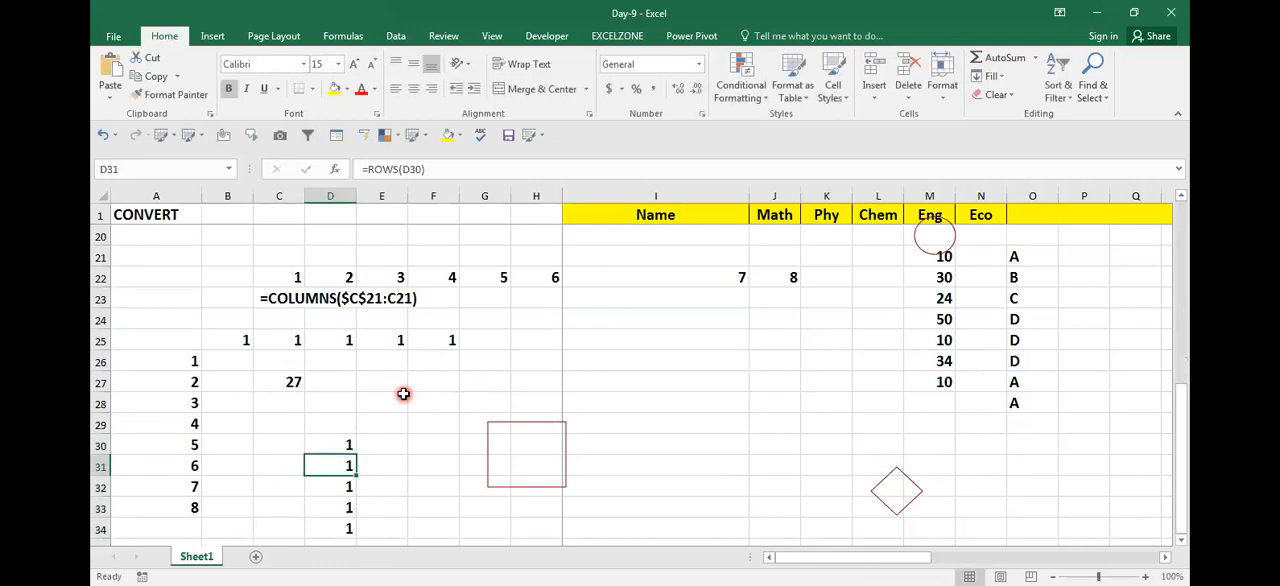
Step: Clear the copied ROWS formulas in D31 to D34
{"action": "key", "text": "shift+Down"}
{"action": "key", "text": "shift+Down"}
{"action": "key", "text": "shift+Down"}
{"action": "key", "text": "Delete"}
{"action": "key", "text": "Up"}
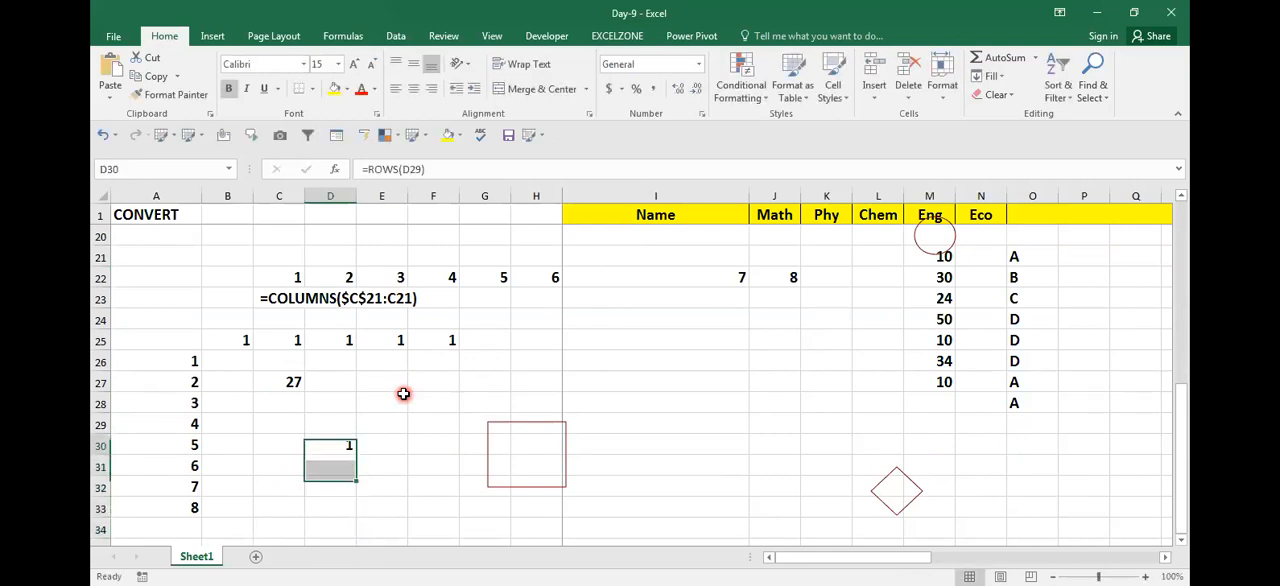
{"action": "key", "text": "Down"}
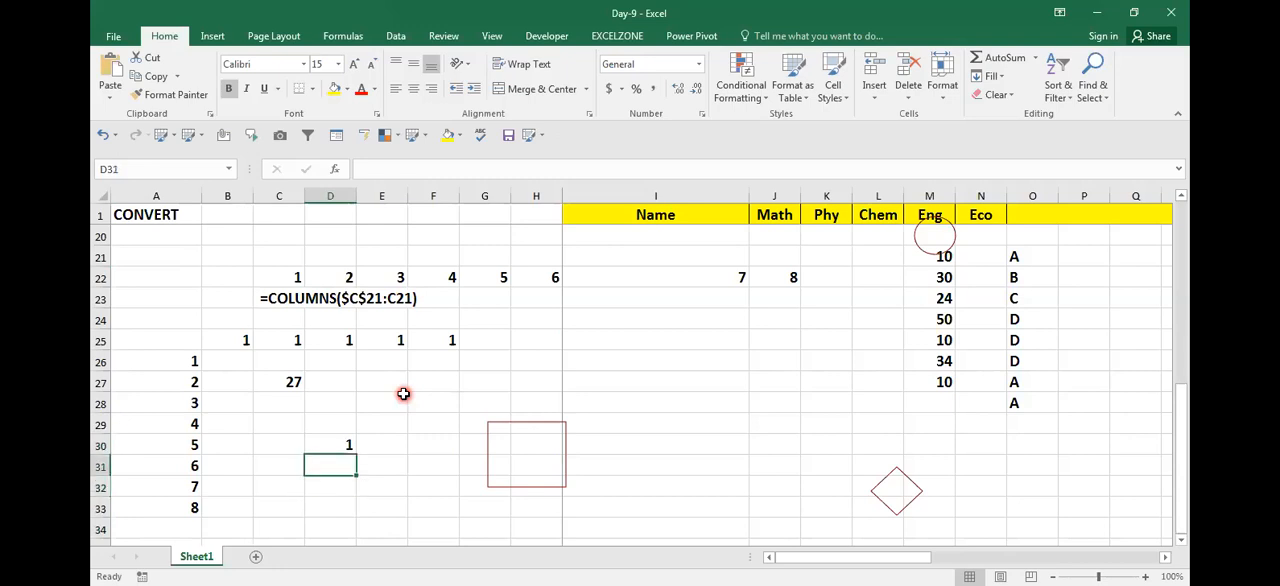
Step: Enter =ROWS($D$30:$D$30) in D31 with both ends of the range made absolute
{"action": "type", "text": "=R"}
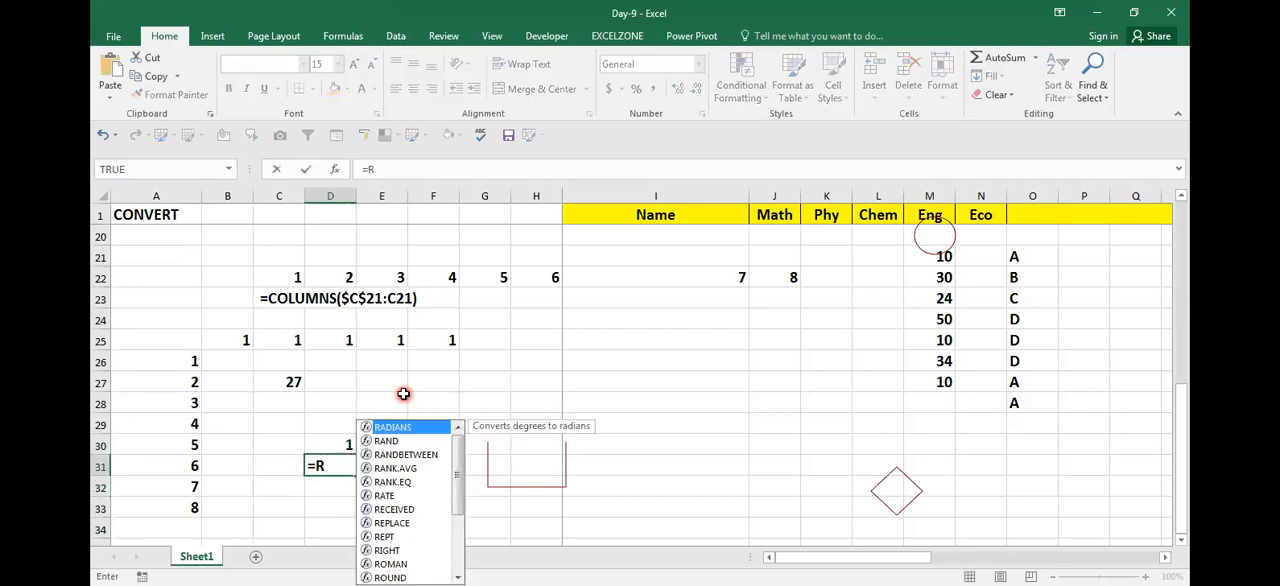
{"action": "type", "text": "OWS("}
{"action": "key", "text": "Up"}
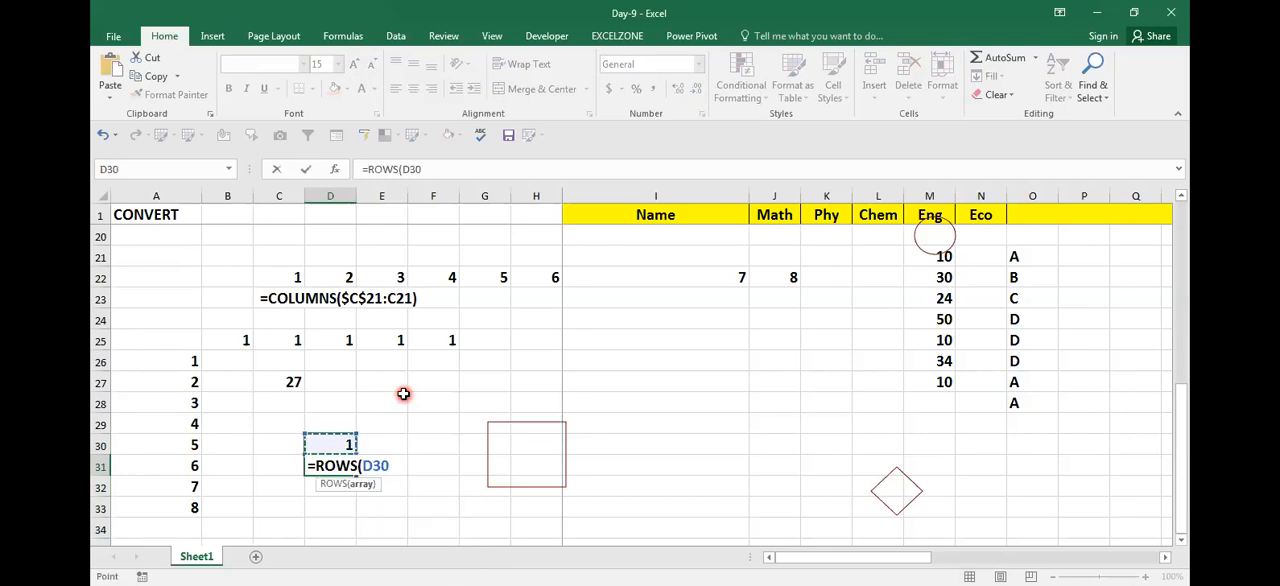
{"action": "key", "text": "F8"}
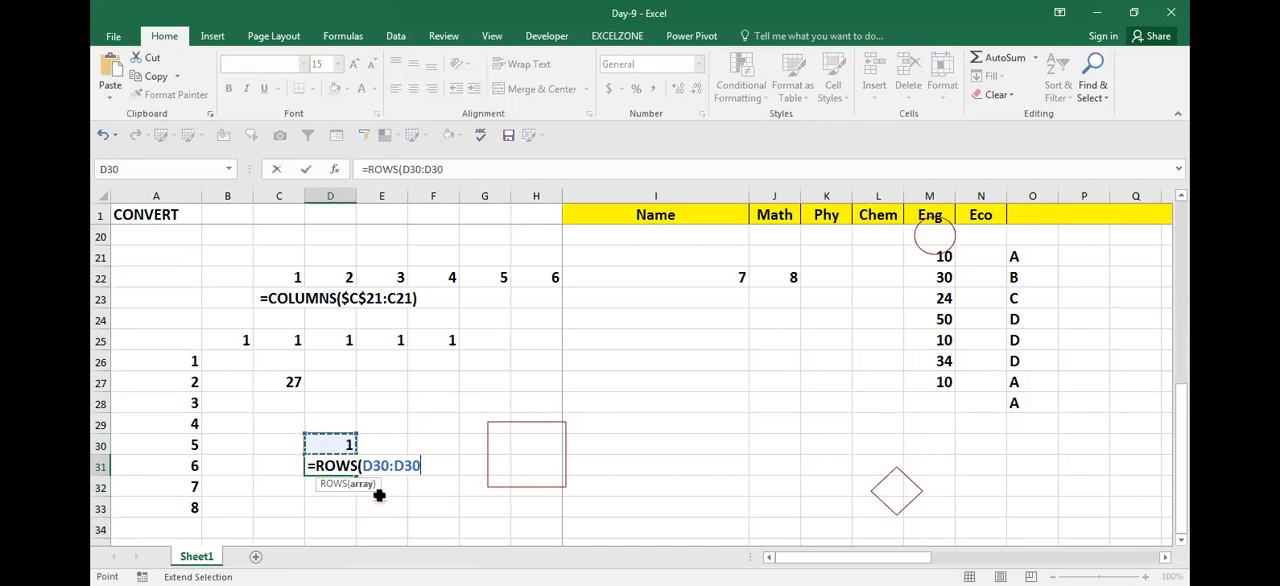
{"action": "double_click", "coordinate": [386, 465]}
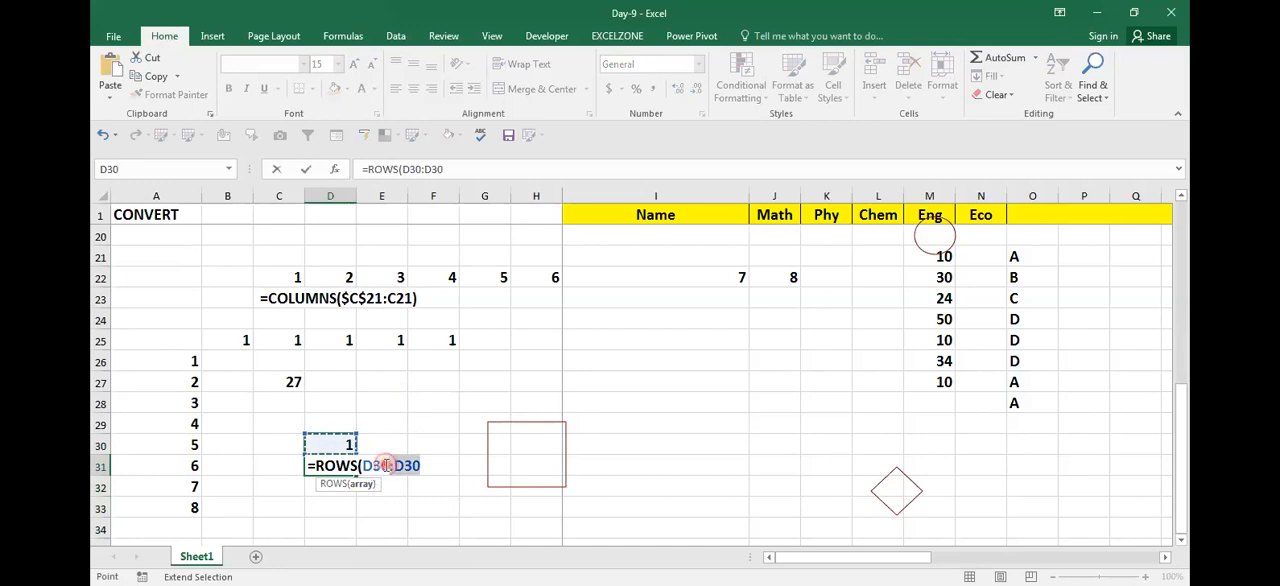
{"action": "key", "text": "shift+Left"}
{"action": "key", "text": "shift+Left"}
{"action": "key", "text": "shift+Left"}
{"action": "key", "text": "shift+Left"}
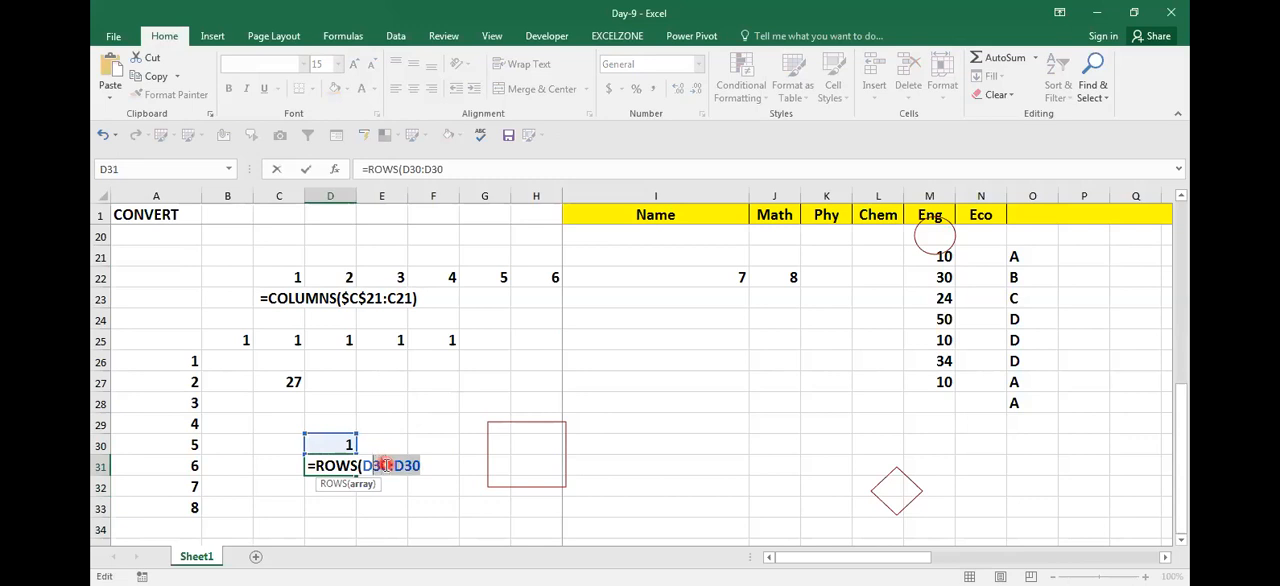
{"action": "key", "text": "F4"}
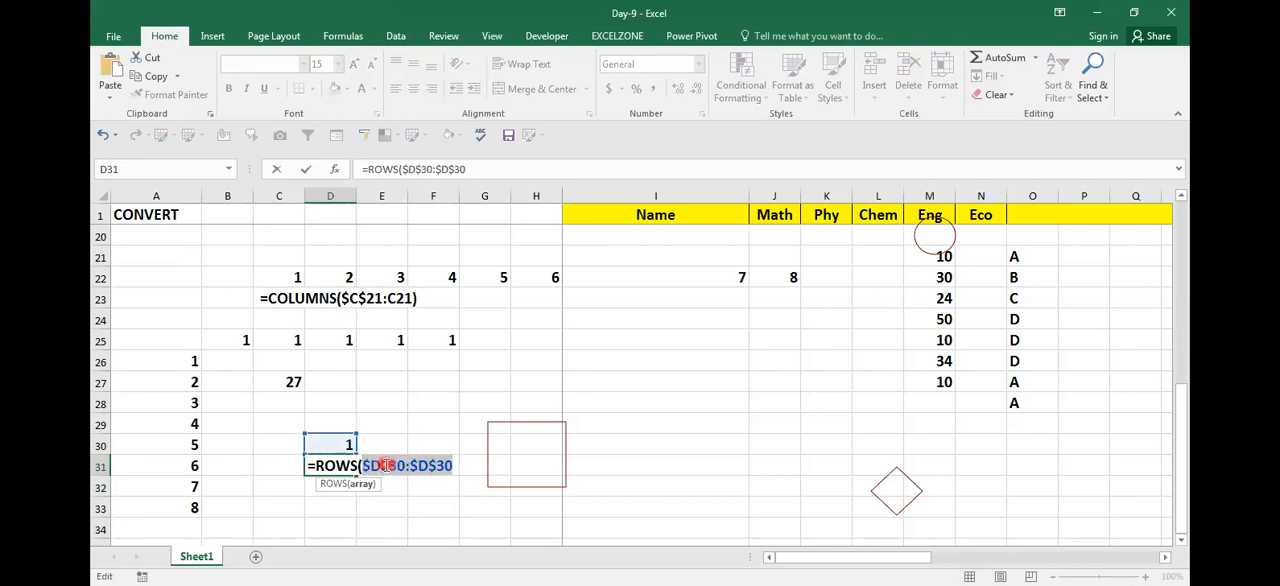
{"action": "key", "text": "Return"}
{"action": "key", "text": "Up"}
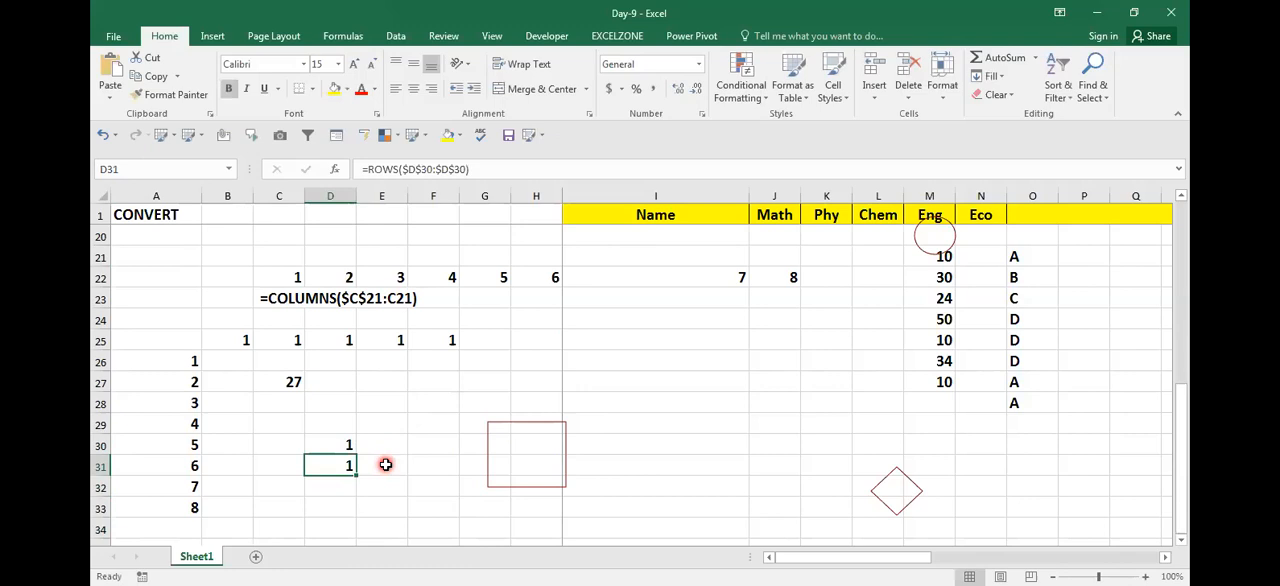
Step: Clear D30 and fill the fully anchored ROWS formula from D31 down to D37, checking the references in D31 and D32
{"action": "key", "text": "Up"}
{"action": "key", "text": "Delete"}
{"action": "key", "text": "Down"}
{"action": "key", "text": "shift+Down"}
{"action": "key", "text": "shift+Down"}
{"action": "key", "text": "shift+Down"}
{"action": "key", "text": "shift+Down"}
{"action": "key", "text": "shift+Down"}
{"action": "key", "text": "shift+Down"}
{"action": "key", "text": "ctrl+d"}
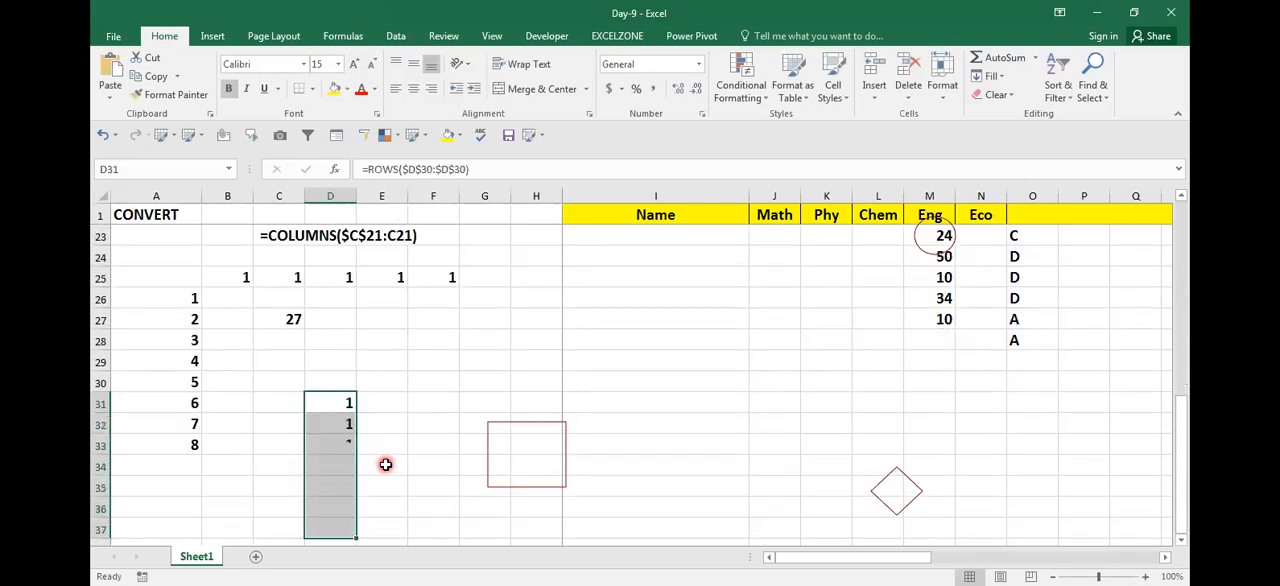
{"action": "key", "text": "Up"}
{"action": "key", "text": "Down"}
{"action": "key", "text": "F2"}
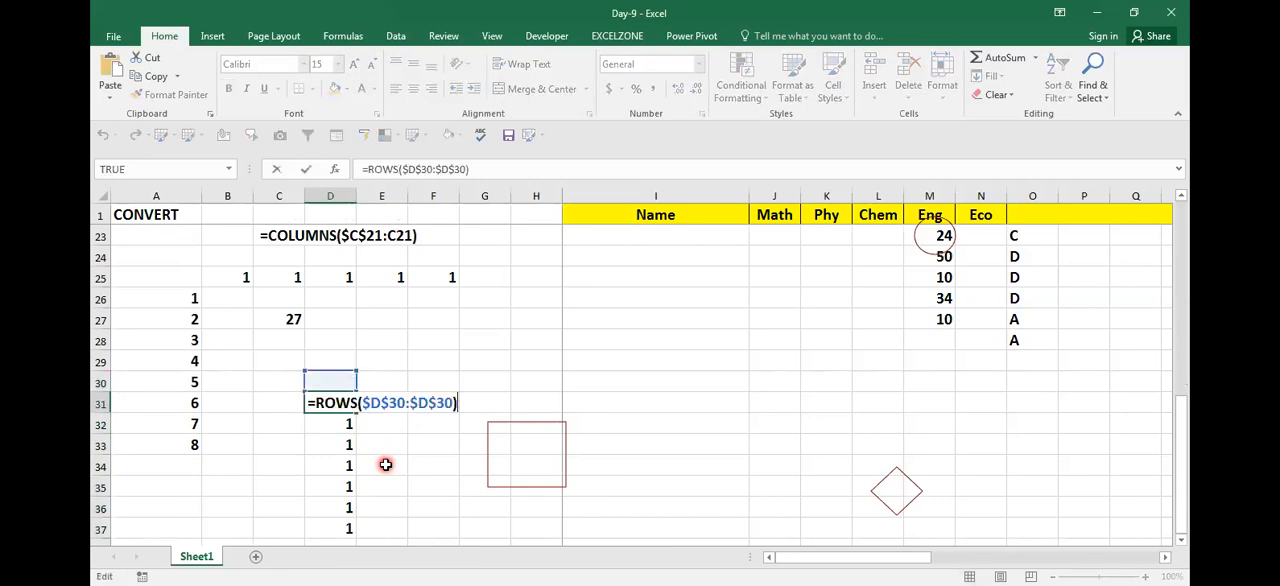
{"action": "key", "text": "Return"}
{"action": "key", "text": "F2"}
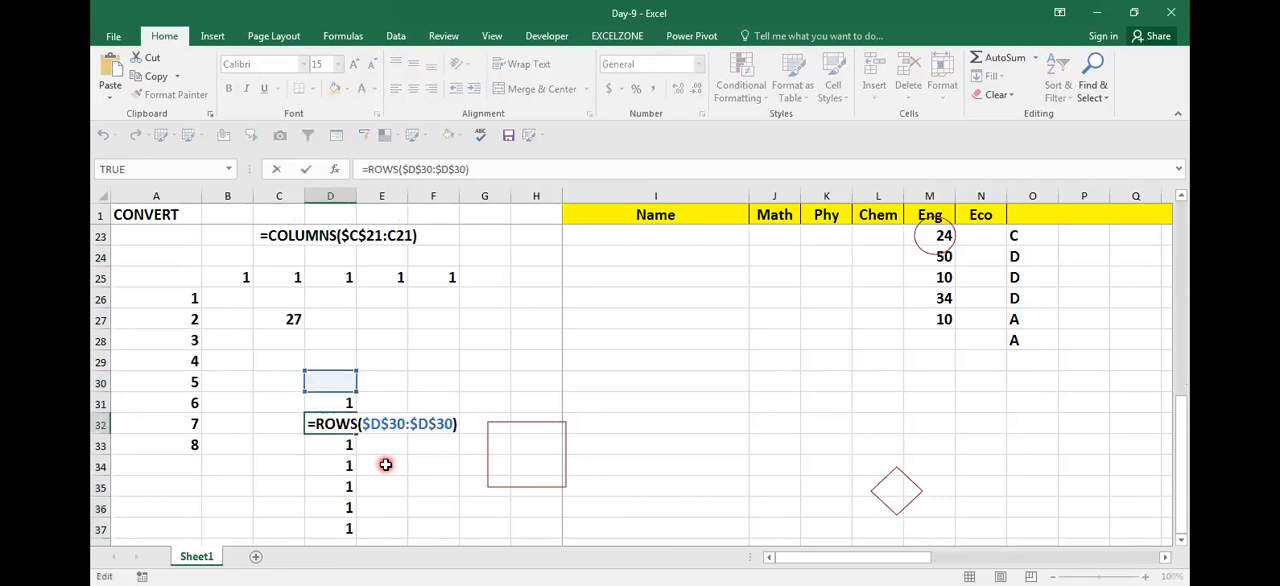
Step: Change the formula in D31 to =ROWS($D$30:D30) and fill it down to D37
{"action": "key", "text": "shift+Return"}
{"action": "key", "text": "F2"}
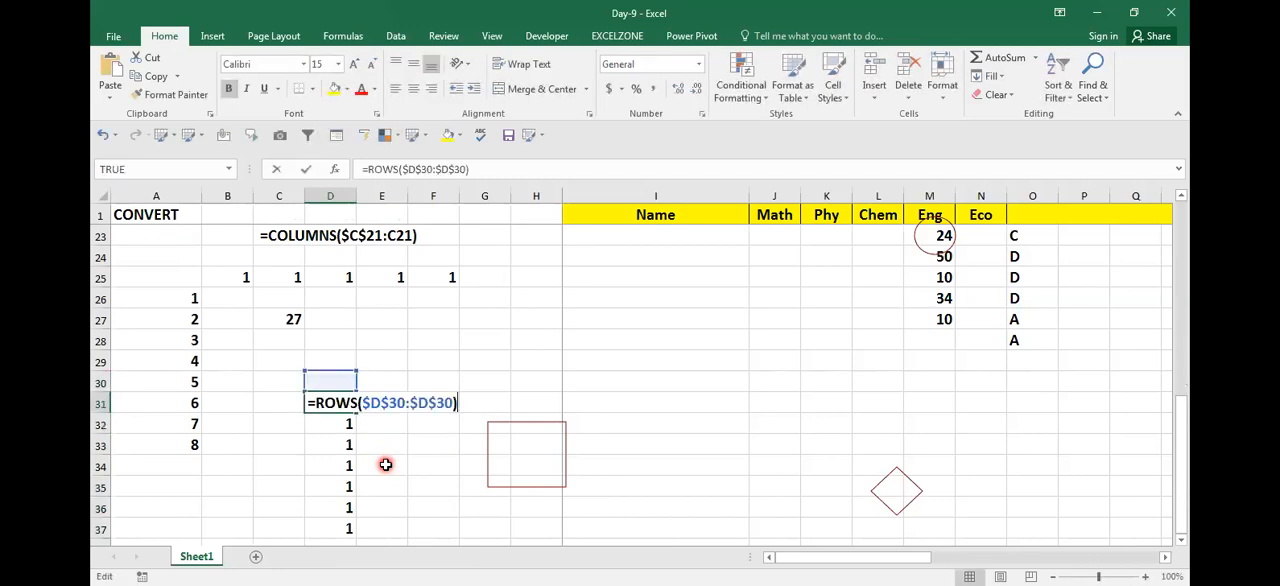
{"action": "key", "text": "Left"}
{"action": "key", "text": "F4"}
{"action": "key", "text": "F4"}
{"action": "key", "text": "F4"}
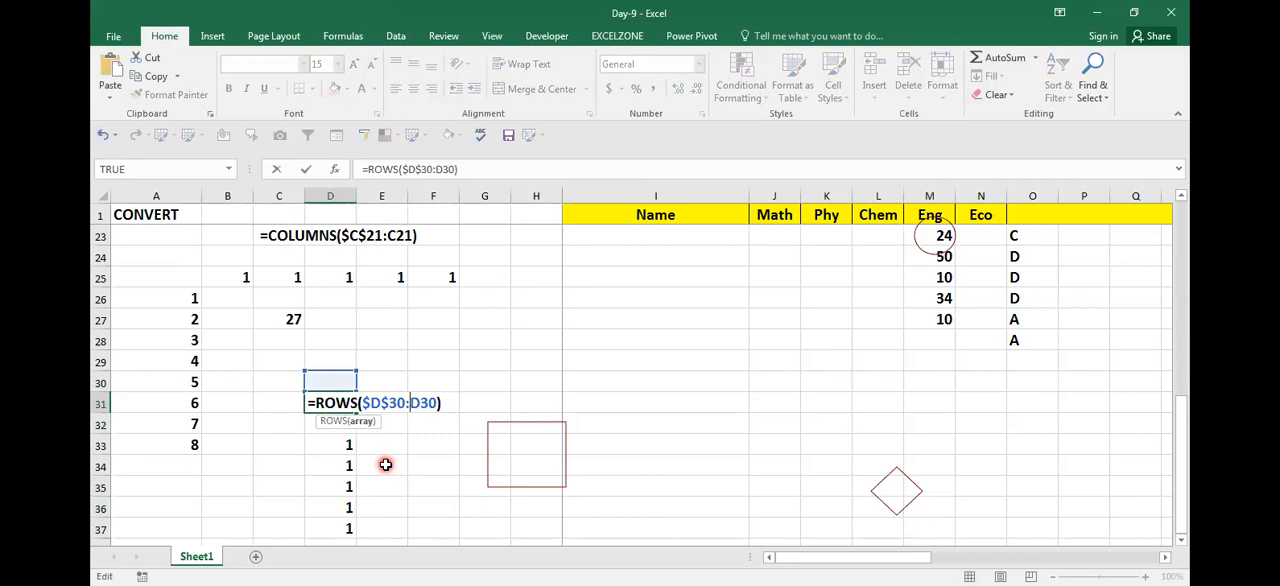
{"action": "key", "text": "ctrl+Return"}
{"action": "key", "text": "ctrl+shift+Down"}
{"action": "key", "text": "ctrl+d"}
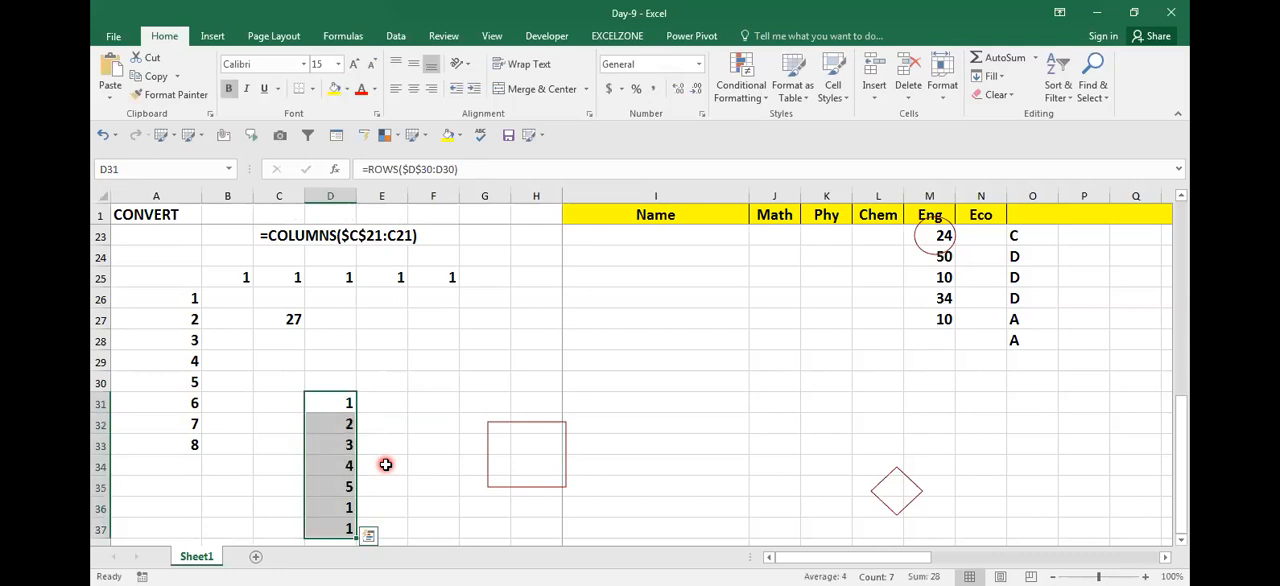
Step: Examine how the range in the half-anchored ROWS formulas expands from D32 down through D37
{"action": "key", "text": "Down"}
{"action": "key", "text": "F2"}
{"action": "key", "text": "Return"}
{"action": "key", "text": "F2"}
{"action": "key", "text": "Return"}
{"action": "key", "text": "F2"}
{"action": "key", "text": "Return"}
{"action": "key", "text": "F2"}
{"action": "key", "text": "Return"}
{"action": "key", "text": "F2"}
{"action": "key", "text": "Return"}
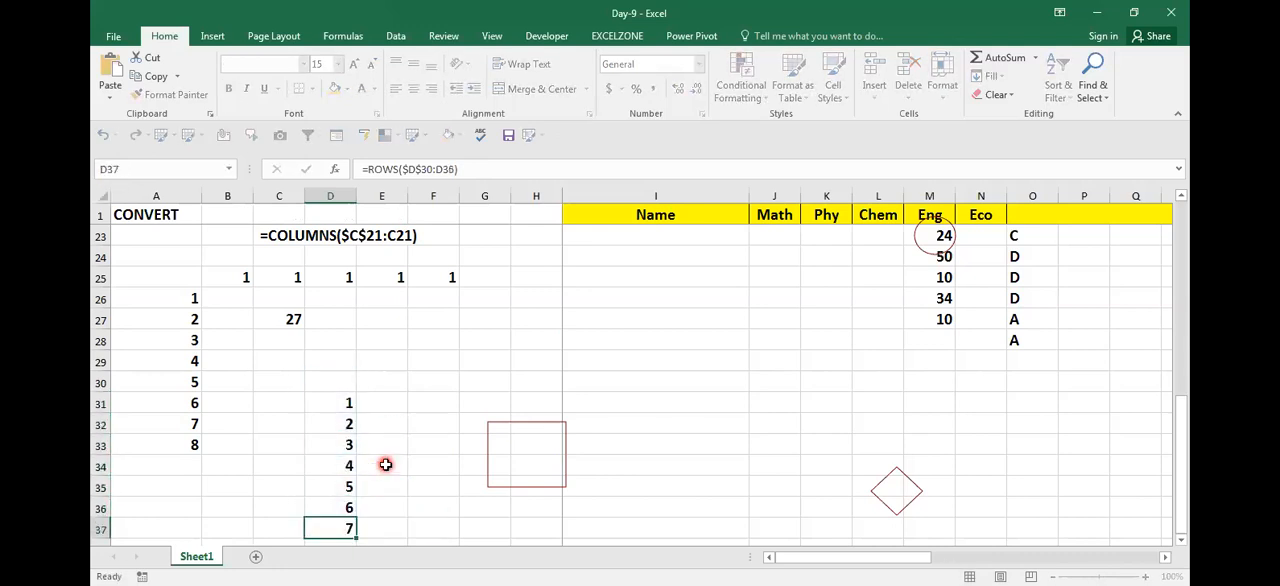
{"action": "key", "text": "Up"}
{"action": "key", "text": "Up"}
{"action": "key", "text": "Up"}
{"action": "key", "text": "Up"}
{"action": "key", "text": "Up"}
{"action": "key", "text": "Up"}
{"action": "key", "text": "F2"}
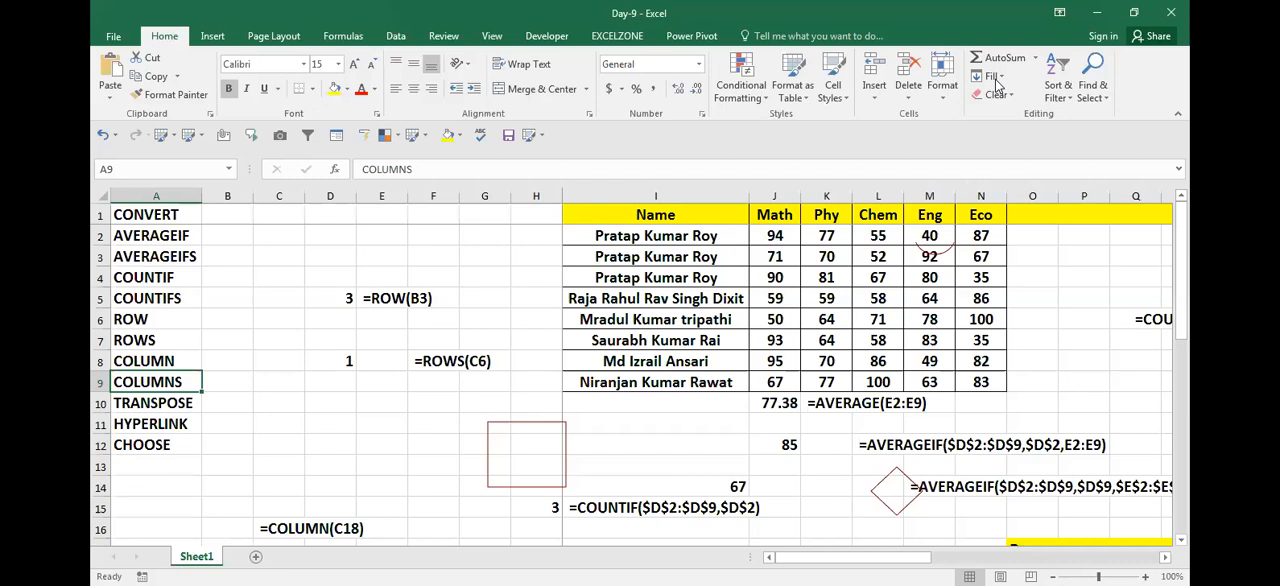
Step: Insert eight blank columns before column B, next to the function list
{"action": "left_click", "coordinate": [278, 490]}
{"action": "left_click", "coordinate": [239, 481]}
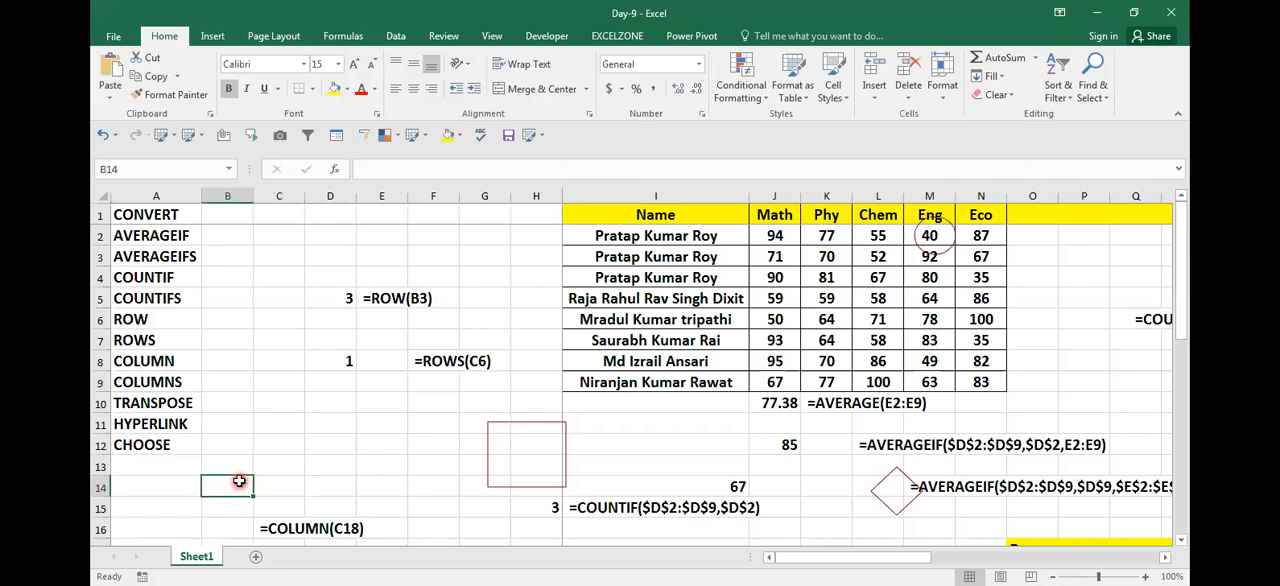
{"action": "key", "text": "ctrl+space"}
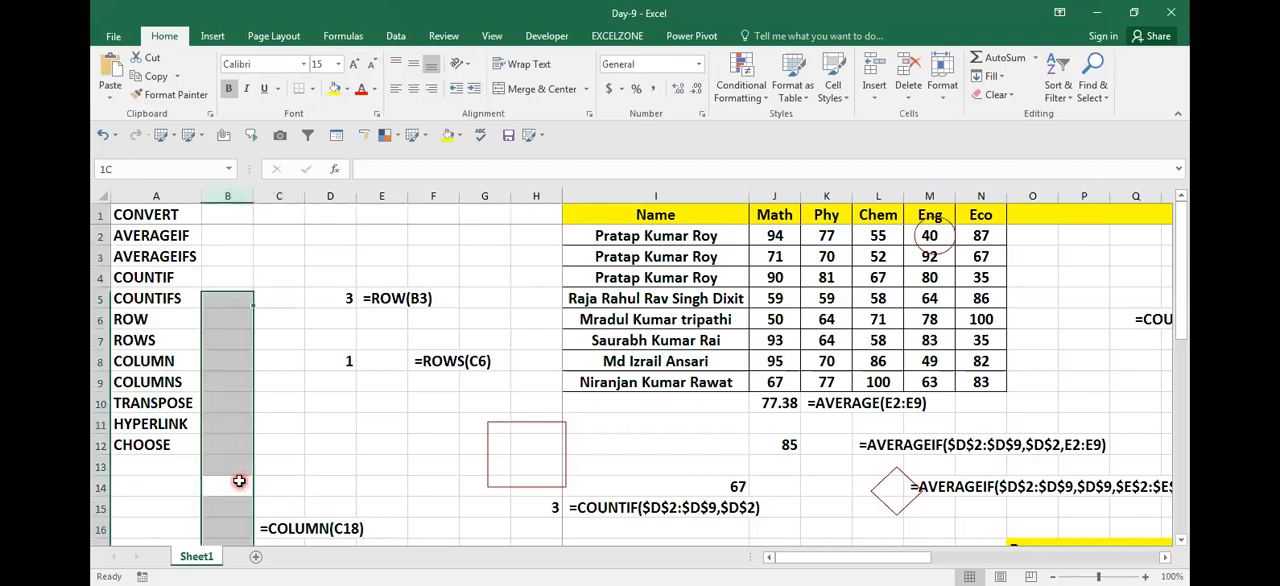
{"action": "key", "text": "ctrl+shift+plus"}
{"action": "key", "text": "ctrl+shift+plus"}
{"action": "key", "text": "ctrl+shift+plus"}
{"action": "key", "text": "ctrl+shift+plus"}
{"action": "key", "text": "ctrl+shift+plus"}
{"action": "key", "text": "ctrl+shift+plus"}
{"action": "key", "text": "ctrl+shift+plus"}
{"action": "key", "text": "ctrl+shift+plus"}
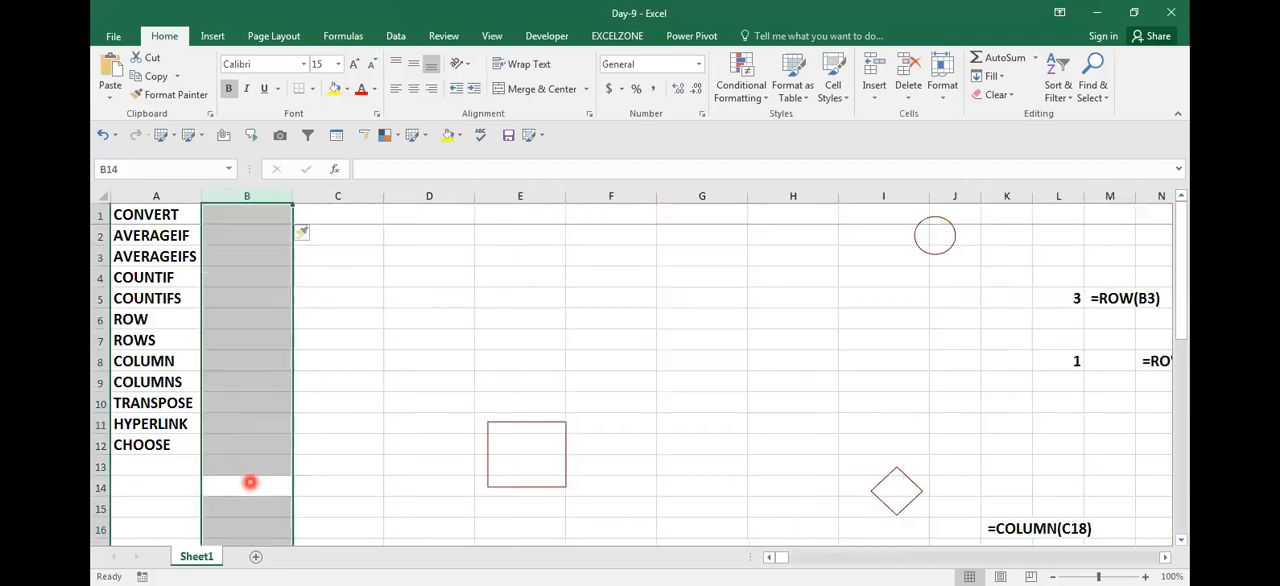
{"action": "left_click", "coordinate": [492, 415]}
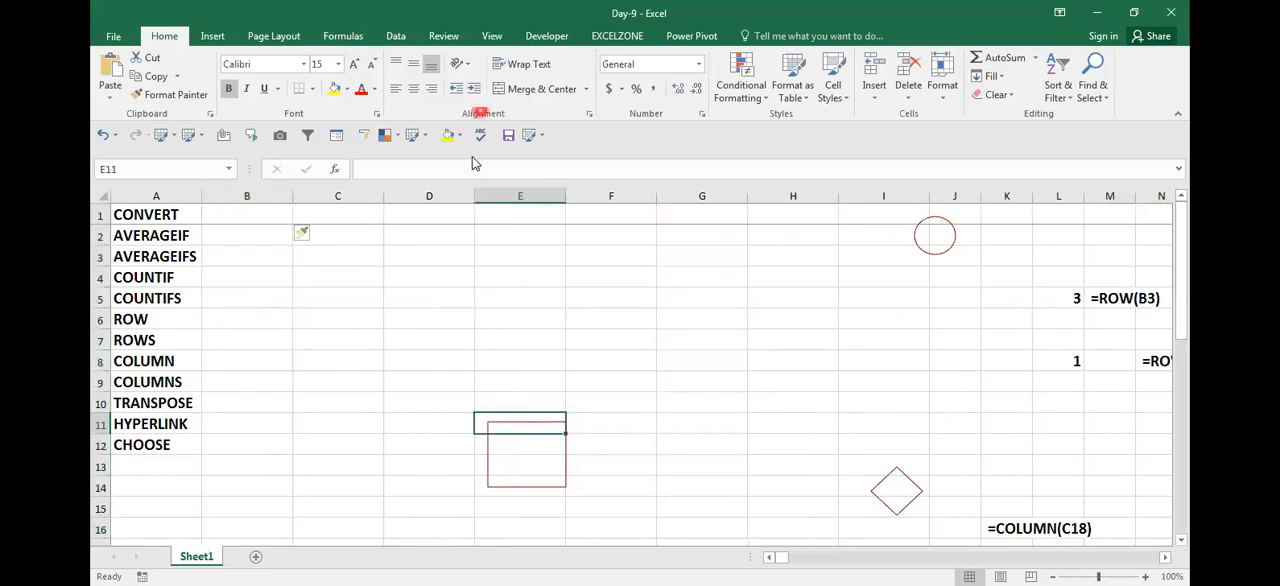
{"action": "key", "text": "ctrl+shift+5"}
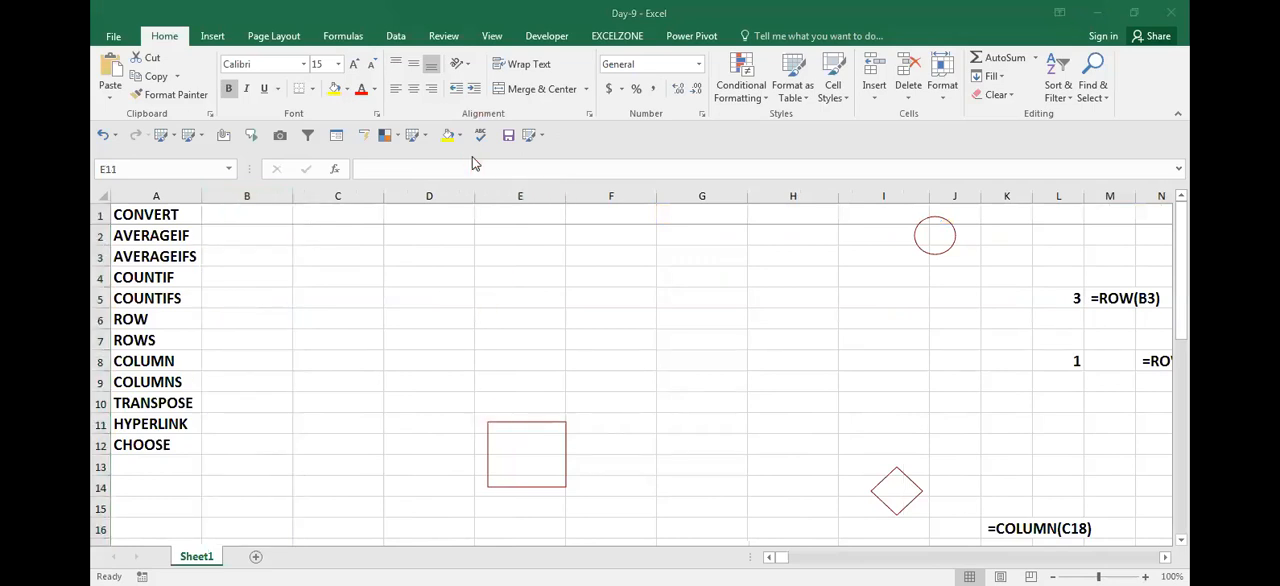
{"action": "left_click", "coordinate": [502, 418]}
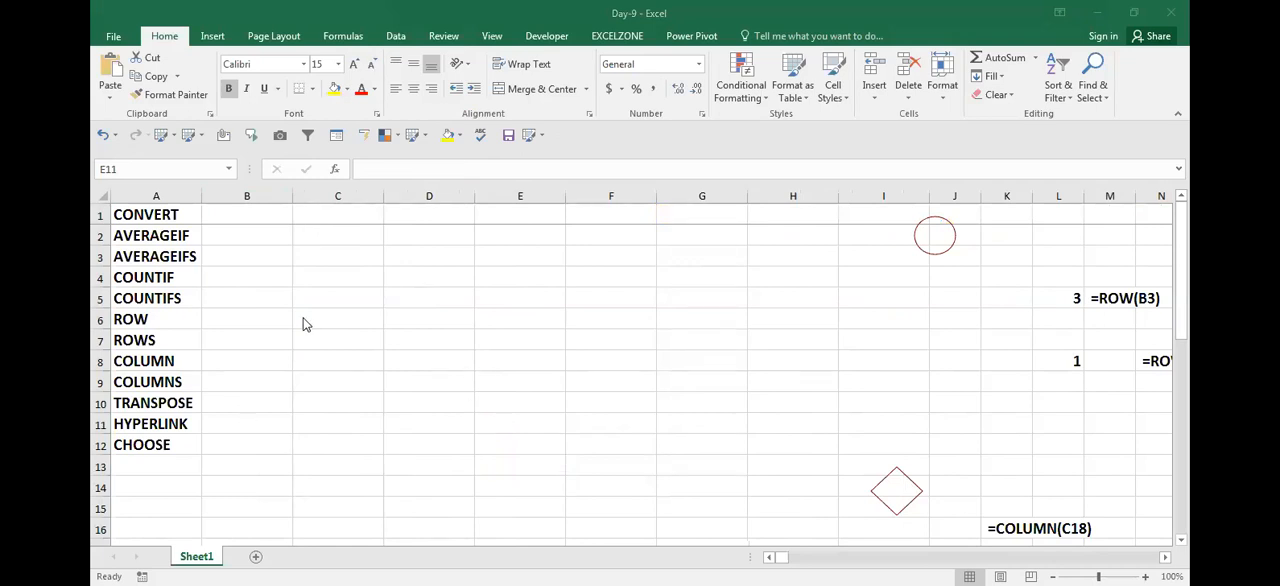
{"action": "key", "text": "Up"}
{"action": "key", "text": "Up"}
{"action": "key", "text": "Up"}
{"action": "key", "text": "Up"}
{"action": "key", "text": "Up"}
{"action": "key", "text": "Up"}
{"action": "key", "text": "Up"}
{"action": "key", "text": "Up"}
{"action": "key", "text": "Up"}
{"action": "key", "text": "Up"}
{"action": "key", "text": "Left"}
{"action": "key", "text": "Left"}
{"action": "key", "text": "Left"}
{"action": "key", "text": "Down"}
{"action": "key", "text": "Down"}
{"action": "key", "text": "Down"}
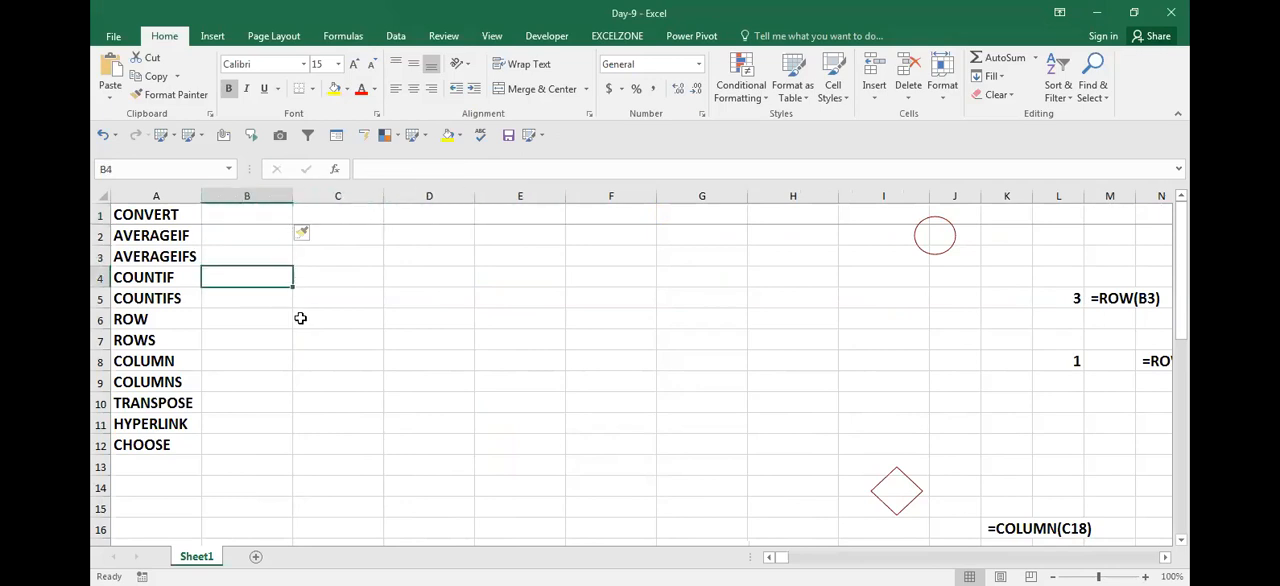
{"action": "left_click", "coordinate": [198, 398]}
Step: Start a running-number list with 1 in C3 and the formula =C3+1 in C4
{"action": "left_click", "coordinate": [318, 365]}
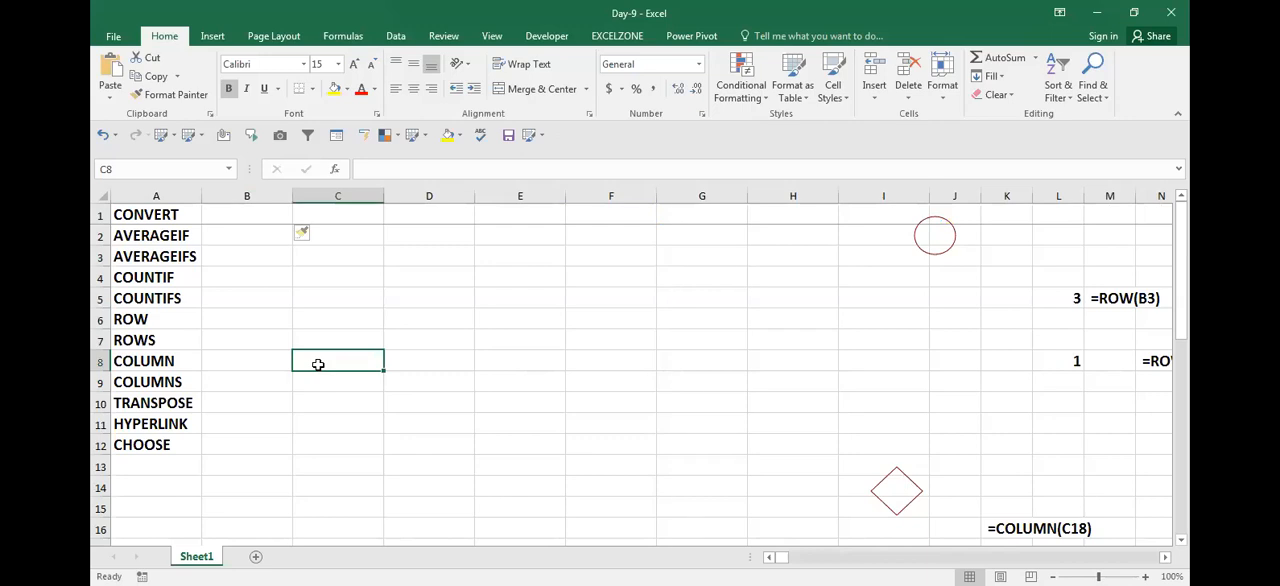
{"action": "key", "text": "Up"}
{"action": "key", "text": "Up"}
{"action": "key", "text": "Up"}
{"action": "key", "text": "Up"}
{"action": "key", "text": "Up"}
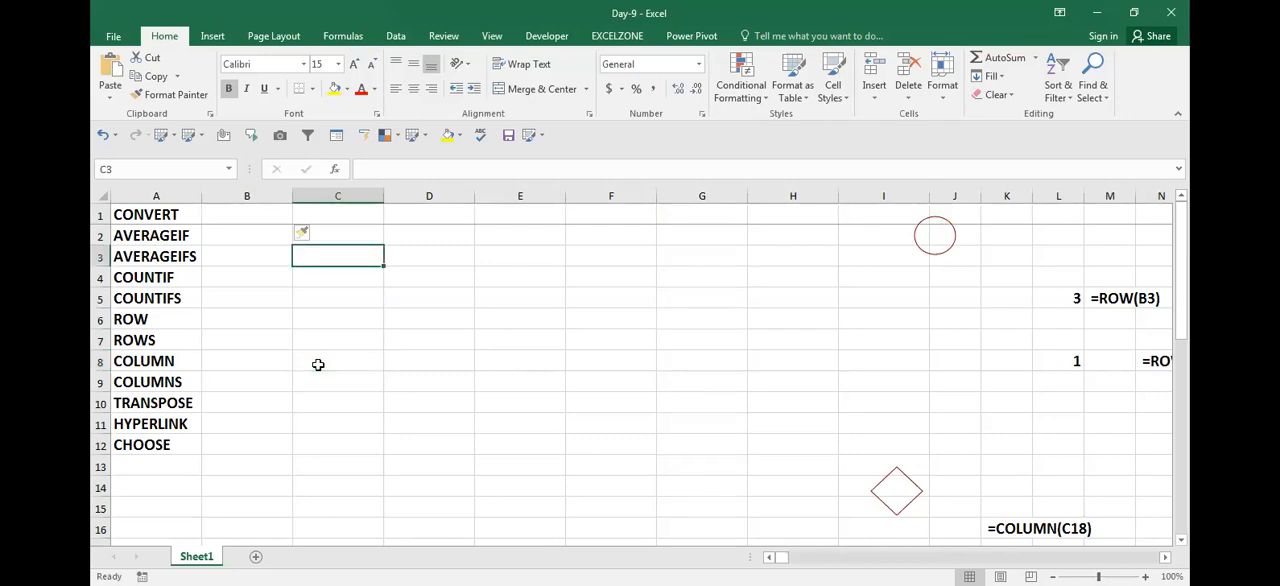
{"action": "type", "text": "1"}
{"action": "key", "text": "Return"}
{"action": "type", "text": "="}
{"action": "key", "text": "Up"}
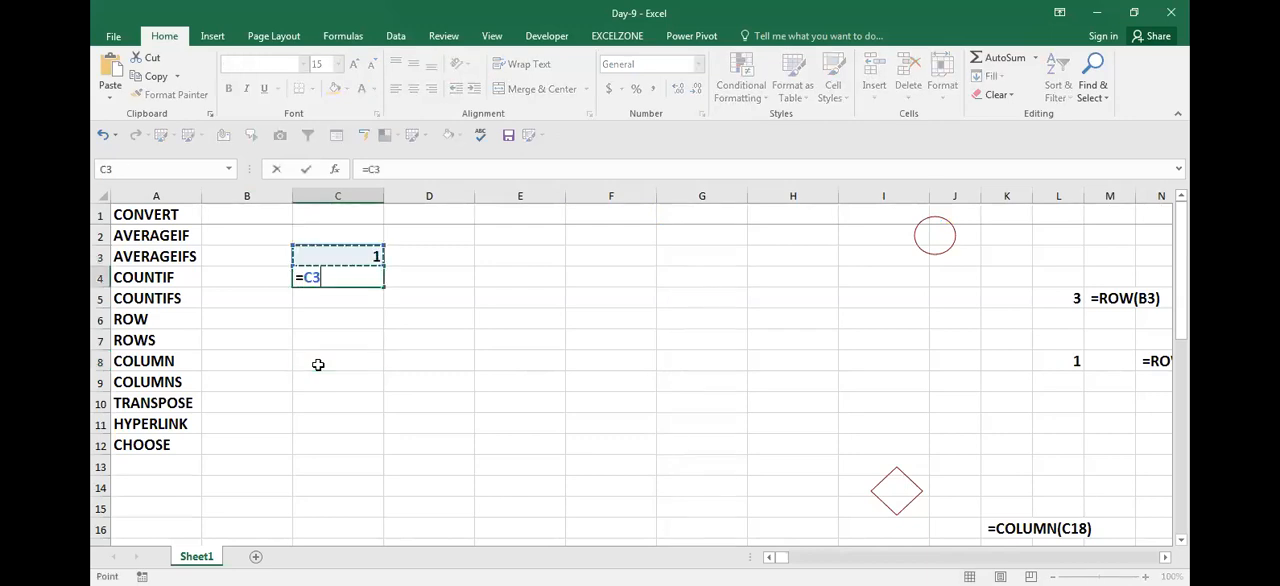
{"action": "type", "text": "+1"}
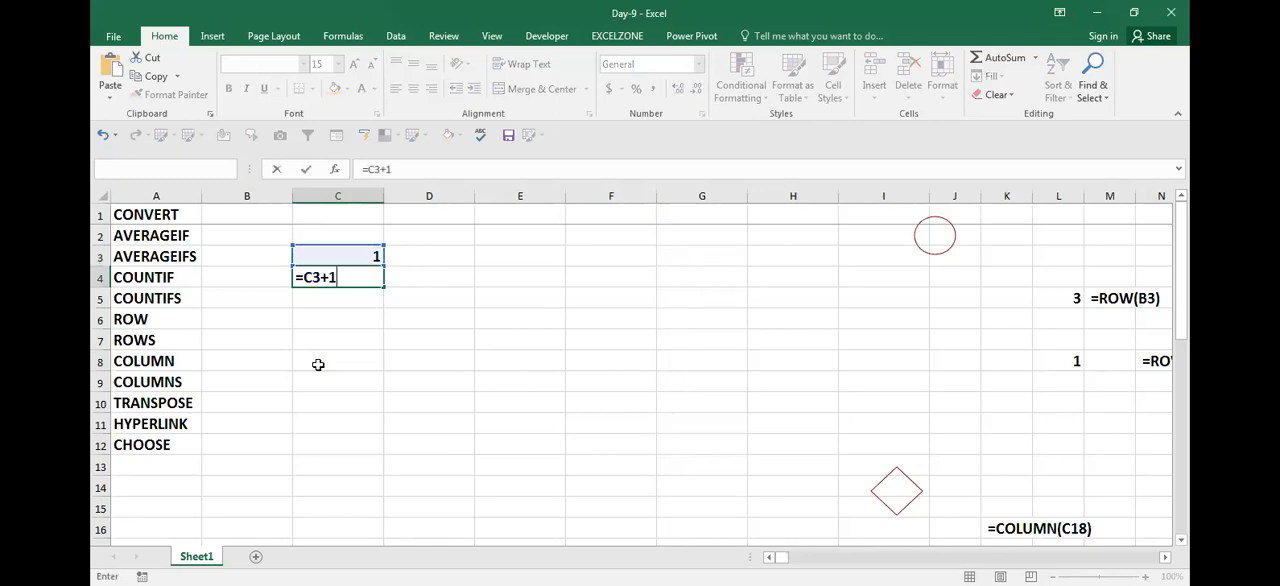
{"action": "key", "text": "Return"}
Step: Fill the =C3+1 formula from C4 down to C14
{"action": "key", "text": "Up"}
{"action": "key", "text": "shift+Down"}
{"action": "key", "text": "shift+Down"}
{"action": "key", "text": "shift+Down"}
{"action": "key", "text": "shift+Down"}
{"action": "key", "text": "shift+Down"}
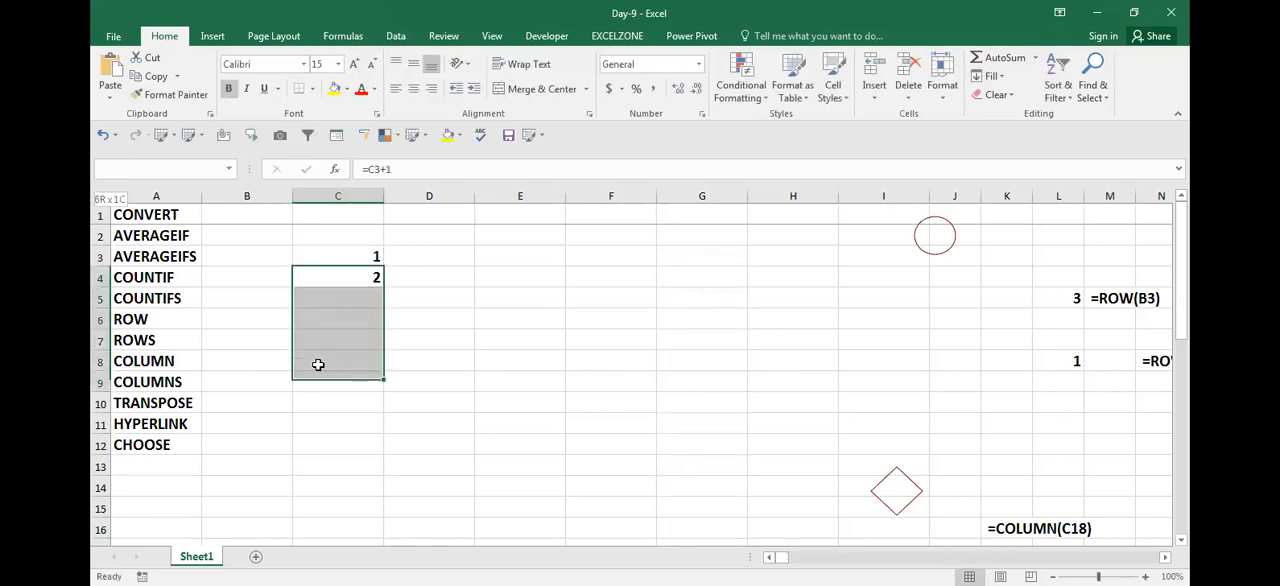
{"action": "key", "text": "shift+Down"}
{"action": "key", "text": "shift+Down"}
{"action": "key", "text": "shift+Down"}
{"action": "key", "text": "shift+Down"}
{"action": "key", "text": "shift+Down"}
{"action": "key", "text": "ctrl+d"}
{"action": "key", "text": "Up"}
{"action": "key", "text": "Up"}
{"action": "key", "text": "Down"}
{"action": "key", "text": "ctrl+shift+Down"}
{"action": "key", "text": "ctrl+c"}
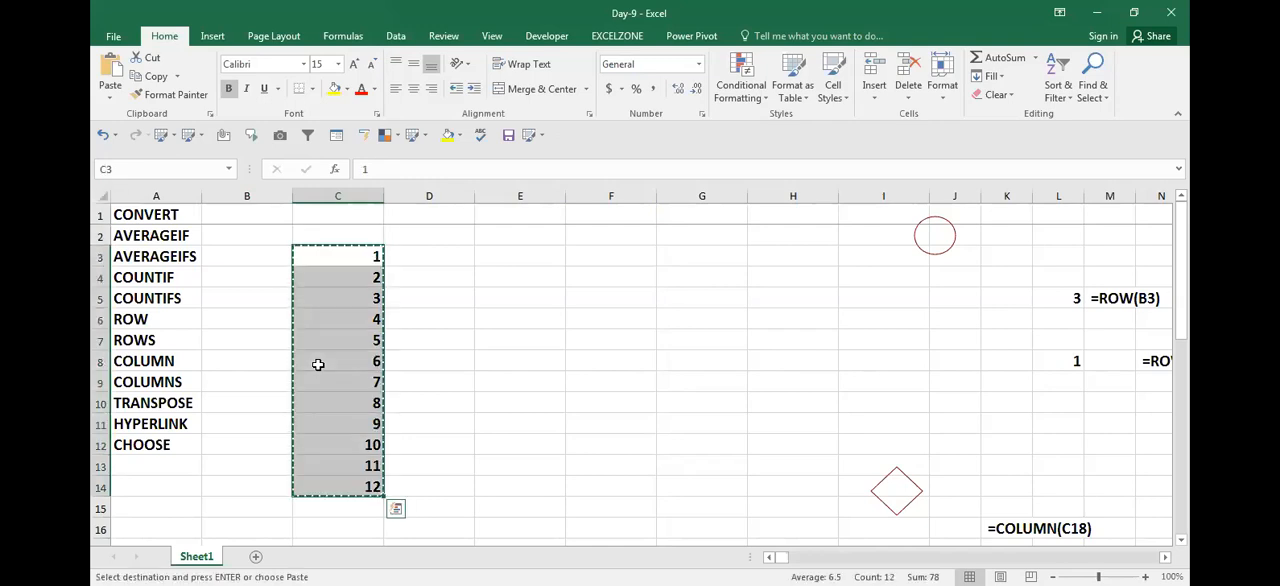
{"action": "key", "text": "Escape"}
{"action": "key", "text": "Right"}
{"action": "key", "text": "Right"}
{"action": "key", "text": "Left"}
{"action": "key", "text": "Right"}
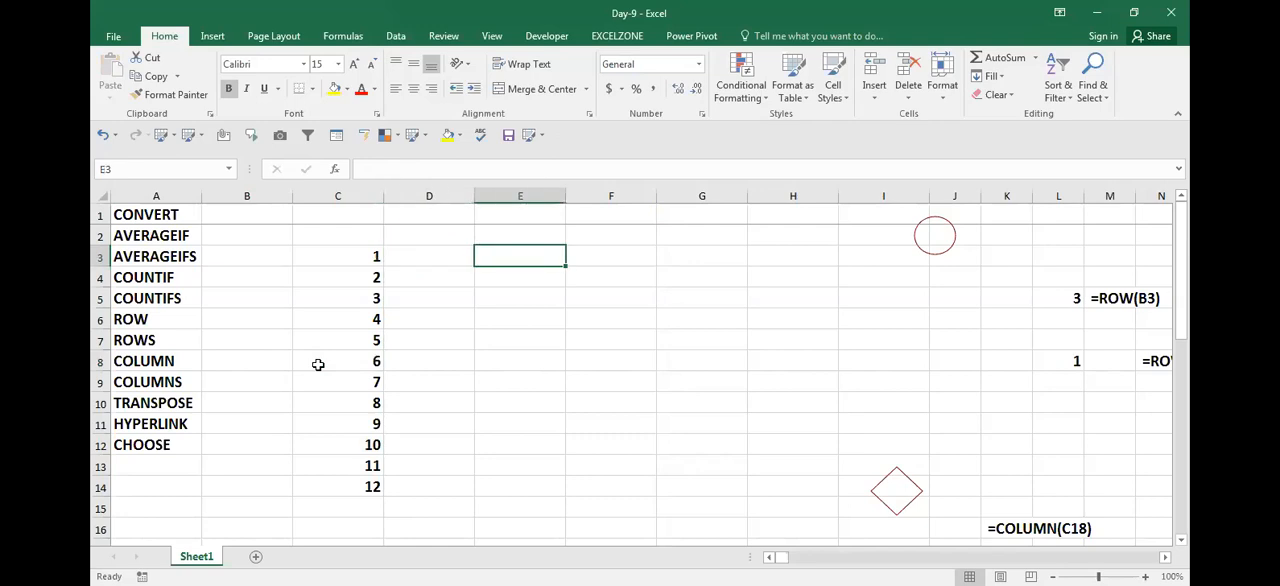
{"action": "key", "text": "Left"}
{"action": "key", "text": "Left"}
{"action": "key", "text": "Right"}
Step: Enter =TRANSPOSE(C3:C14) as an array formula across E3:N3 to lay the column of numbers out horizontally
{"action": "key", "text": "Right"}
{"action": "key", "text": "Right"}
{"action": "key", "text": "Right"}
{"action": "key", "text": "Left"}
{"action": "key", "text": "Left"}
{"action": "key", "text": "Left"}
{"action": "key", "text": "Right"}
{"action": "key", "text": "shift+Right"}
{"action": "key", "text": "shift+Right"}
{"action": "key", "text": "shift+Right"}
{"action": "key", "text": "shift+Right"}
{"action": "key", "text": "shift+Right"}
{"action": "key", "text": "shift+Right"}
{"action": "key", "text": "shift+Right"}
{"action": "key", "text": "shift+Right"}
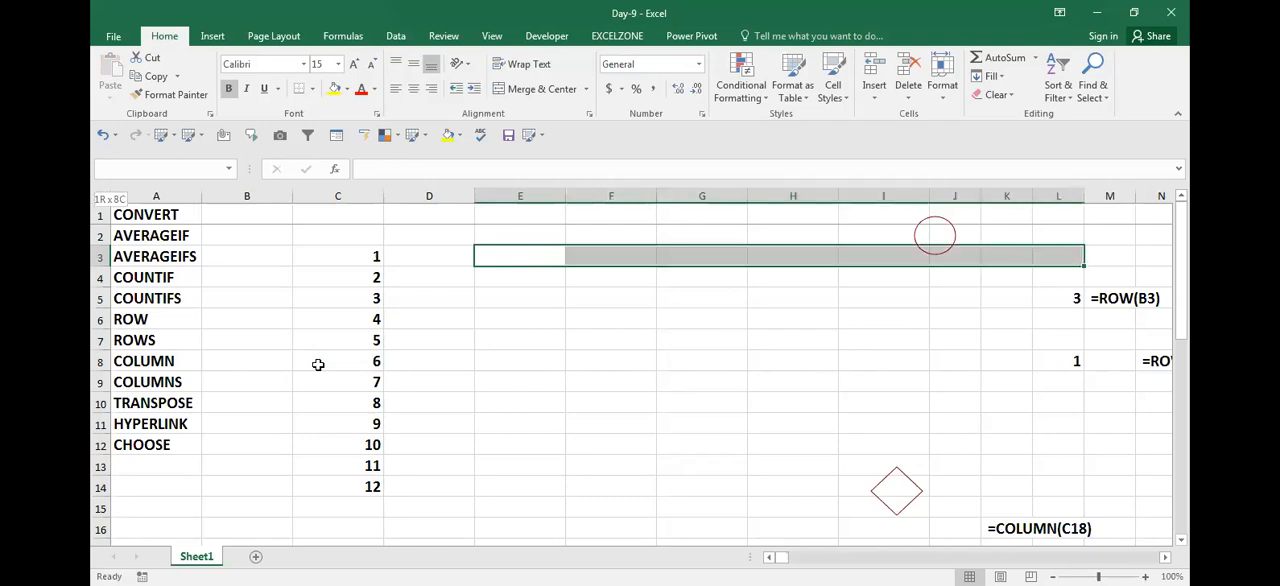
{"action": "key", "text": "shift+Right"}
{"action": "type", "text": "="}
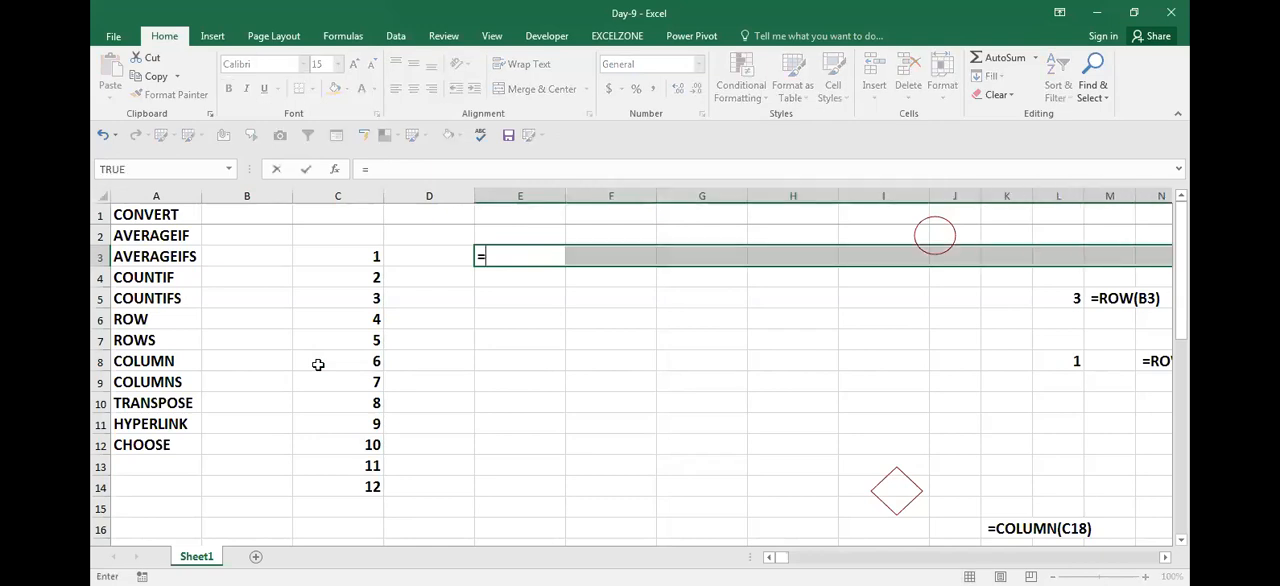
{"action": "type", "text": "TR"}
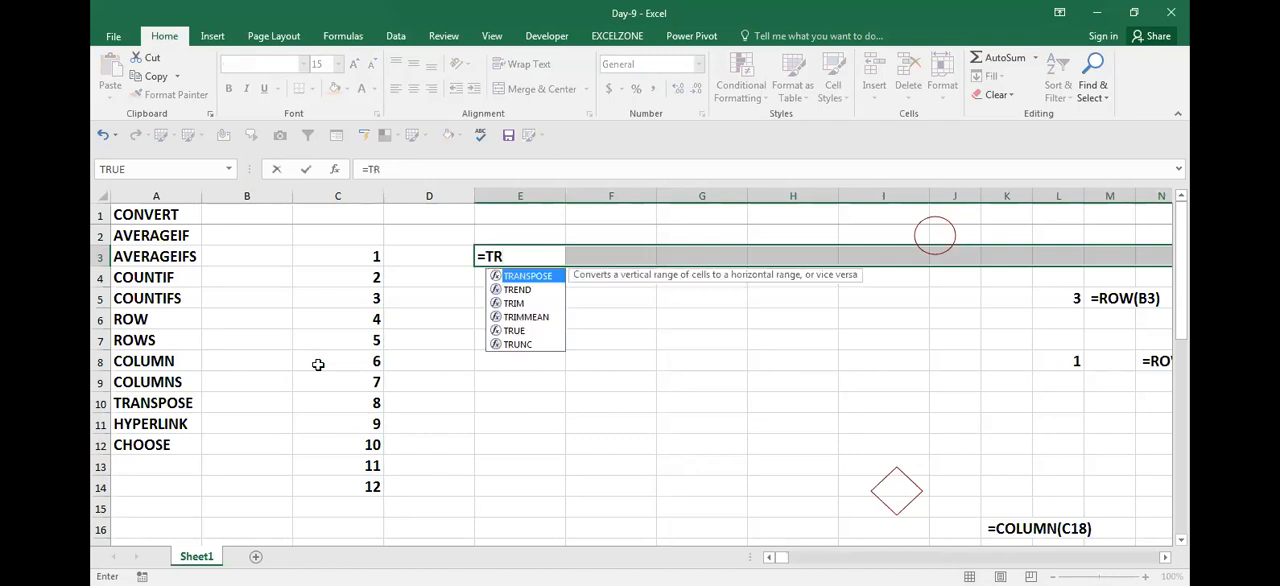
{"action": "key", "text": "Tab"}
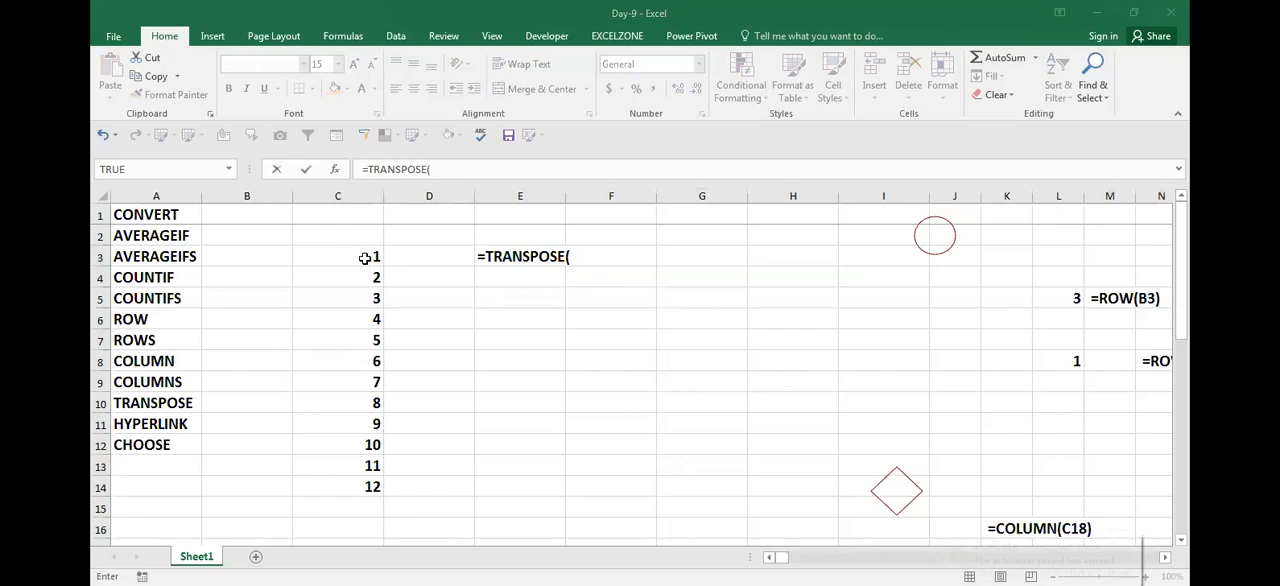
{"action": "left_click", "coordinate": [365, 258]}
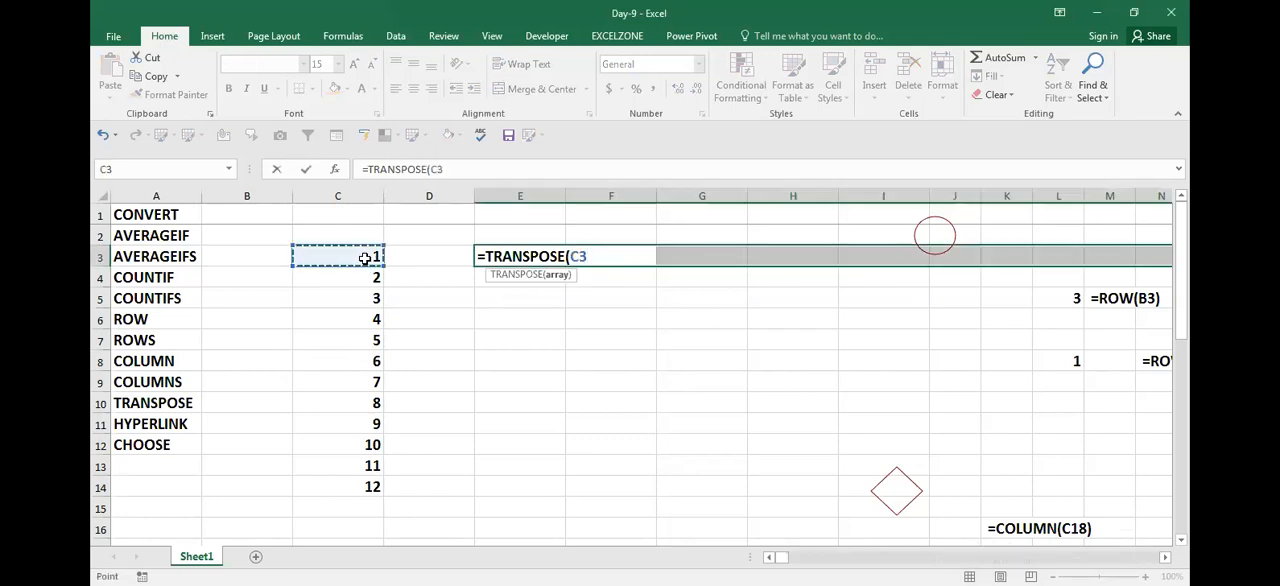
{"action": "key", "text": "ctrl+Down"}
{"action": "key", "text": "ctrl+Up"}
{"action": "key", "text": "ctrl+shift+Down"}
{"action": "type", "text": ")"}
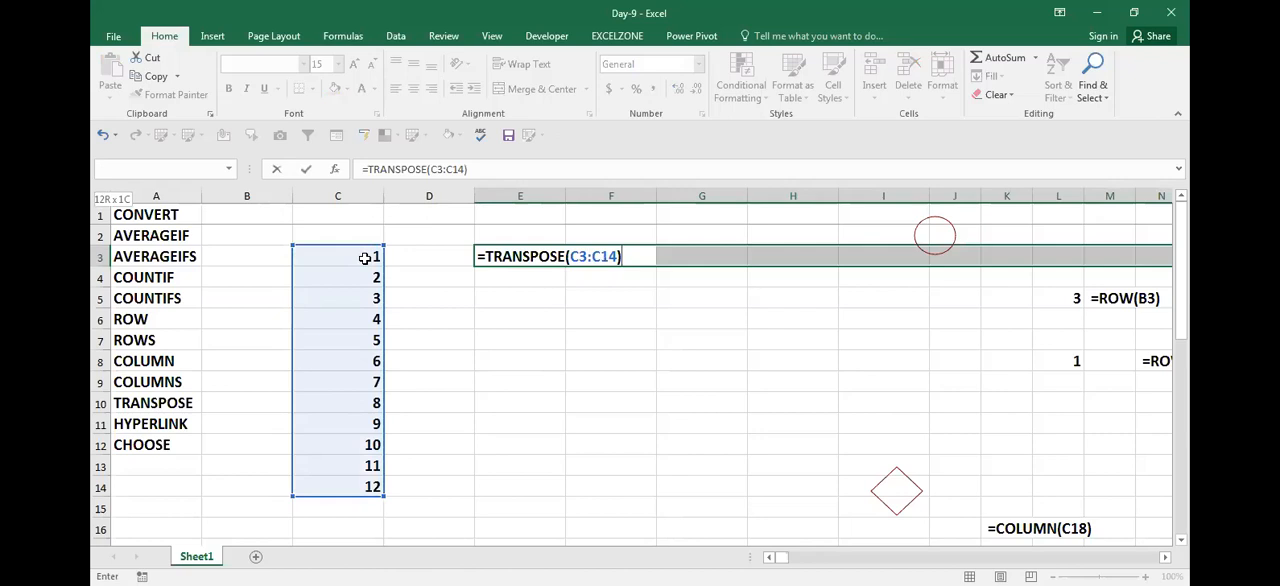
{"action": "key", "text": "ctrl+shift+Return"}
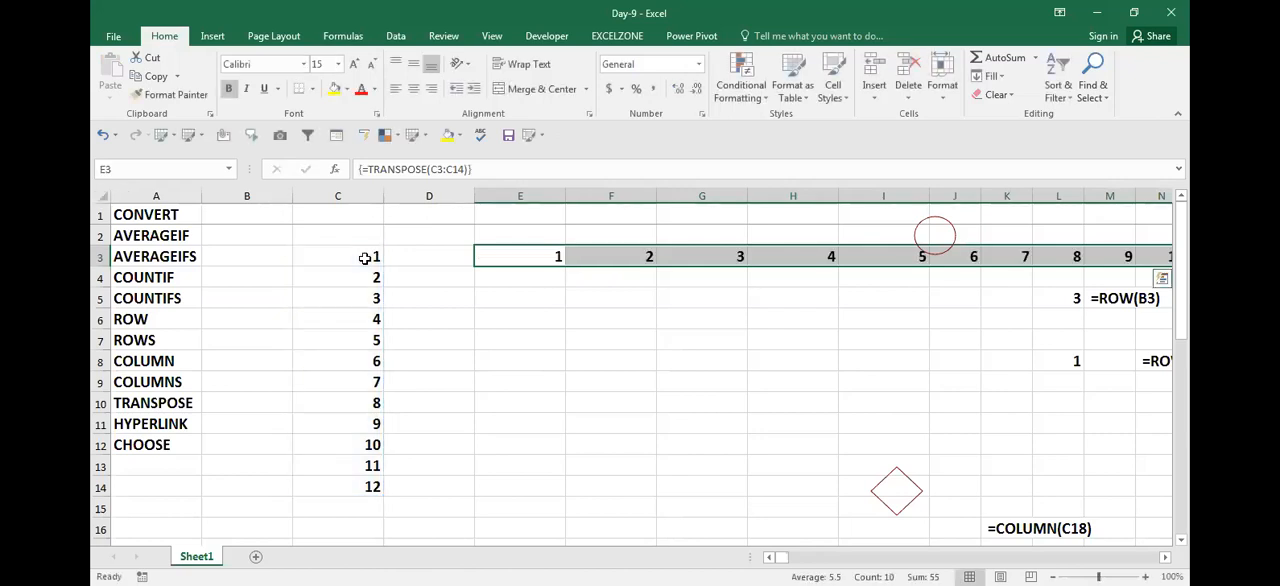
Step: Examine the array formula in the transposed cells along row 3 and the cell just past their end
{"action": "key", "text": "Right"}
{"action": "key", "text": "Left"}
{"action": "key", "text": "Right"}
{"action": "key", "text": "Right"}
{"action": "key", "text": "Right"}
{"action": "key", "text": "Right"}
{"action": "key", "text": "Right"}
{"action": "key", "text": "Right"}
{"action": "key", "text": "Right"}
{"action": "key", "text": "Right"}
{"action": "key", "text": "Right"}
{"action": "key", "text": "Right"}
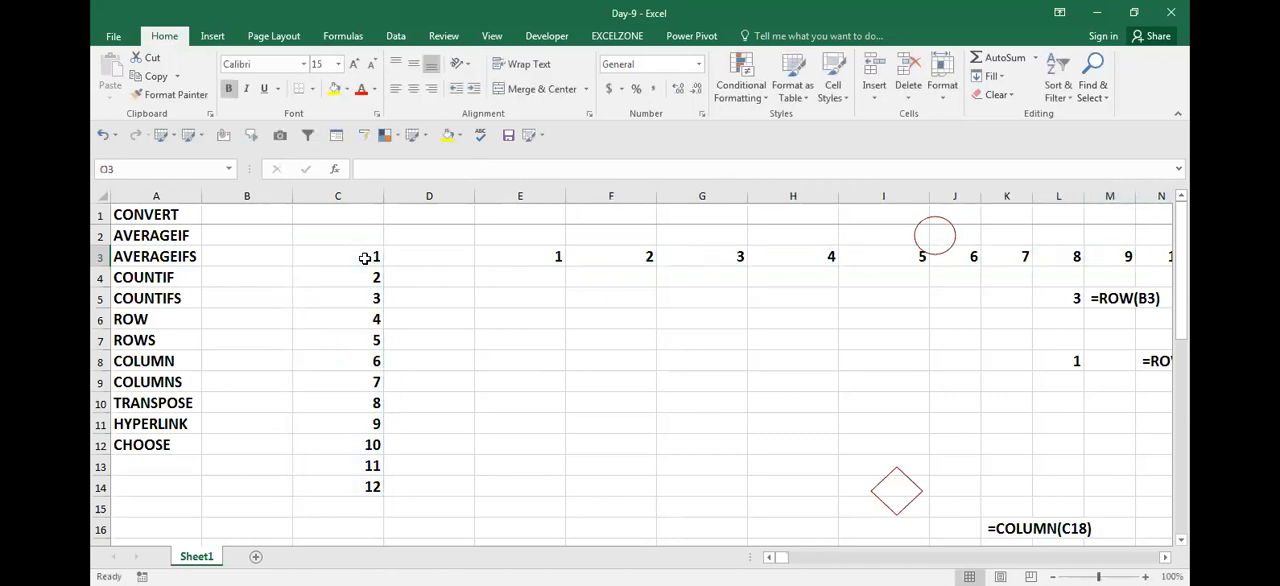
{"action": "key", "text": "Left"}
{"action": "key", "text": "Left"}
{"action": "key", "text": "Left"}
{"action": "key", "text": "Left"}
{"action": "key", "text": "Left"}
{"action": "key", "text": "Left"}
{"action": "key", "text": "Left"}
{"action": "key", "text": "Left"}
{"action": "key", "text": "Left"}
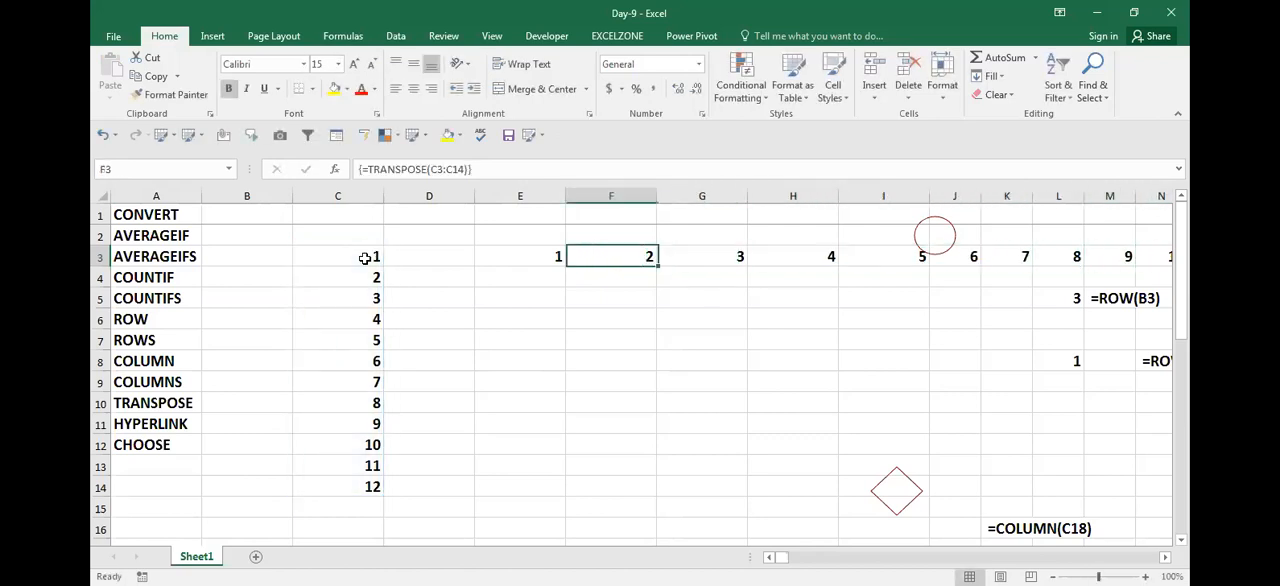
{"action": "key", "text": "Left"}
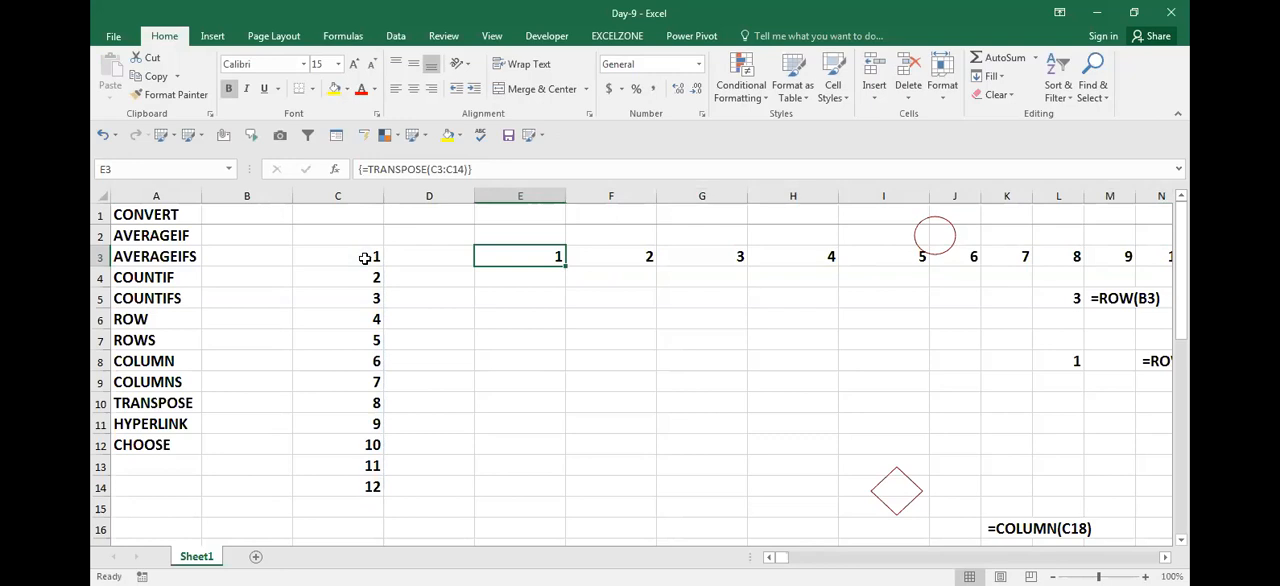
{"action": "key", "text": "Right"}
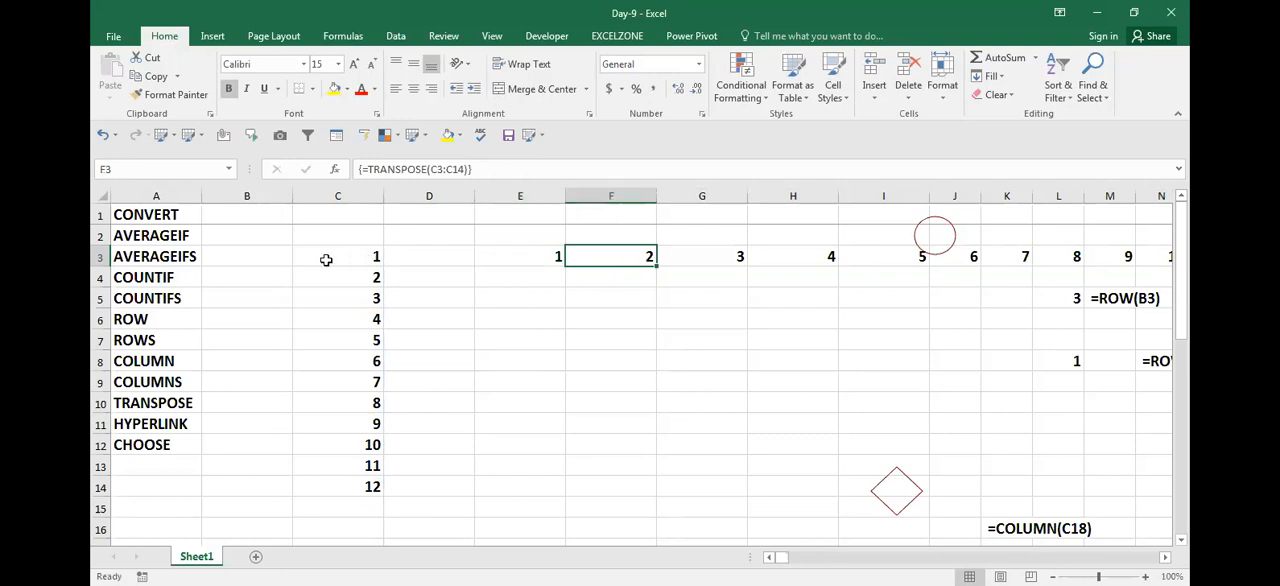